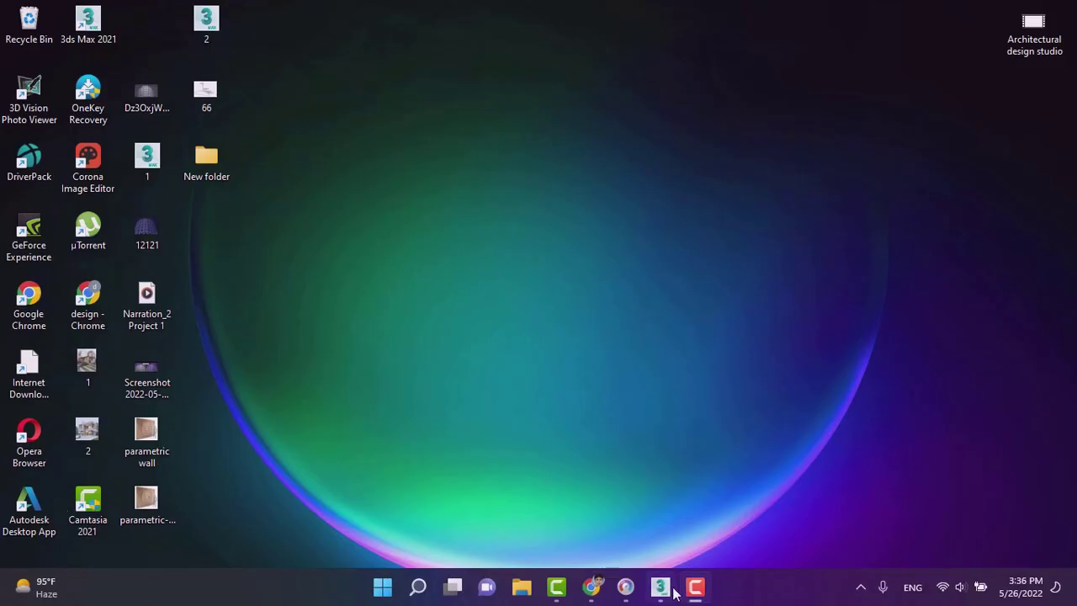
- Run a Google search for 'parametric wall' in Chrome
click(592, 587)
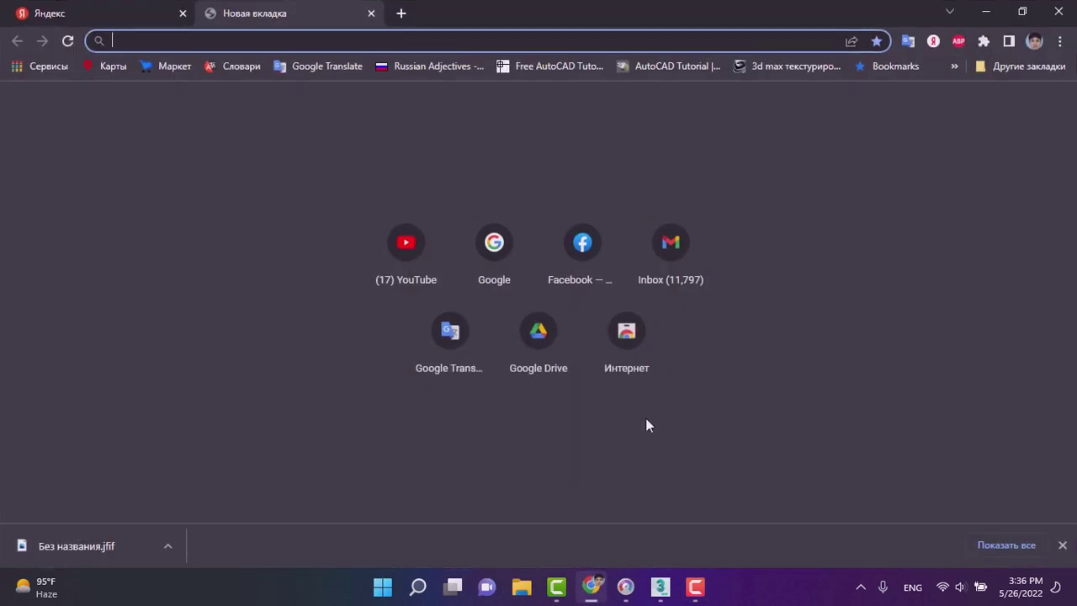
click(494, 248)
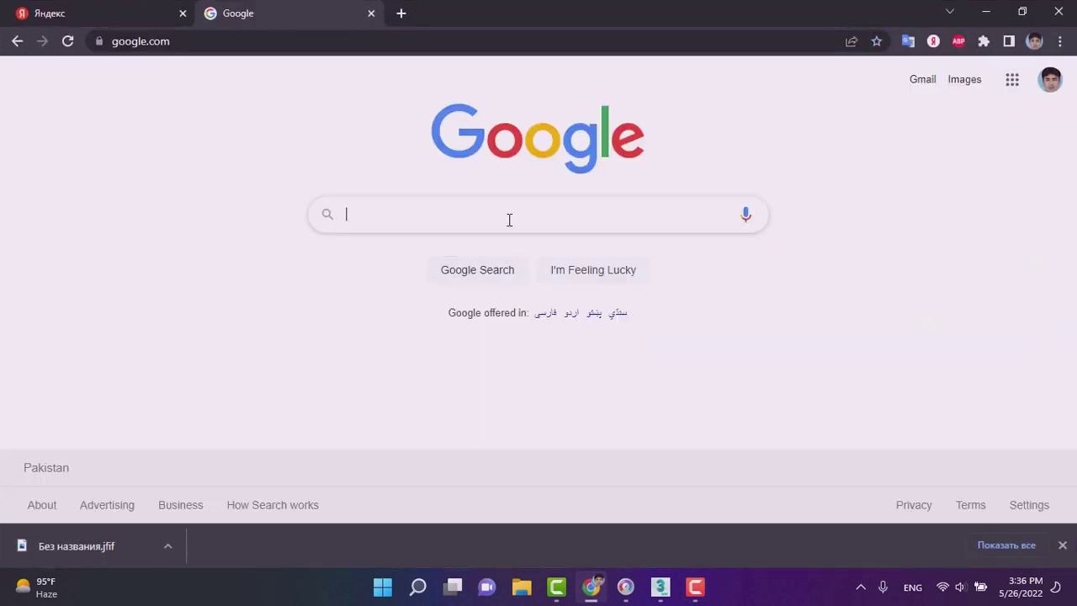
click(508, 218)
click(407, 250)
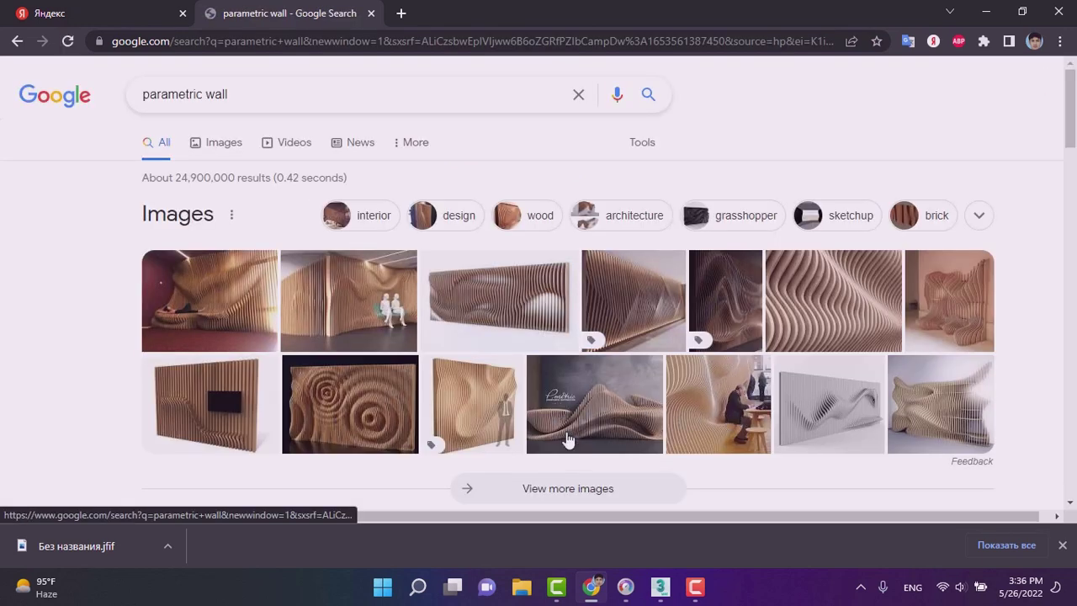
- Browse the parametric wall image results and open the Etsy WaveWall50 listing from its preview
click(598, 490)
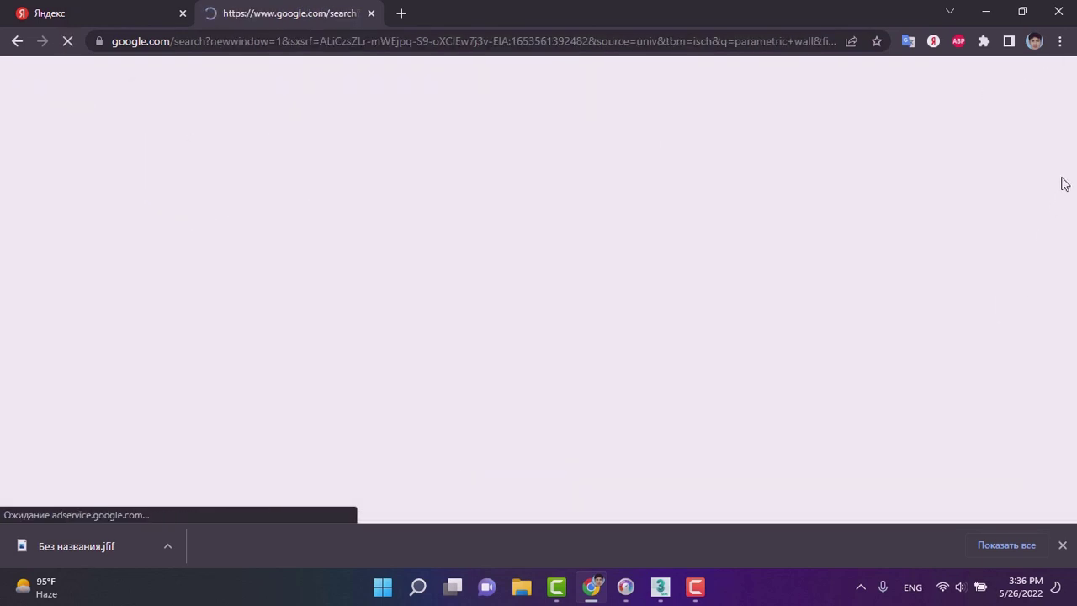
drag(1072, 143, 1074, 501)
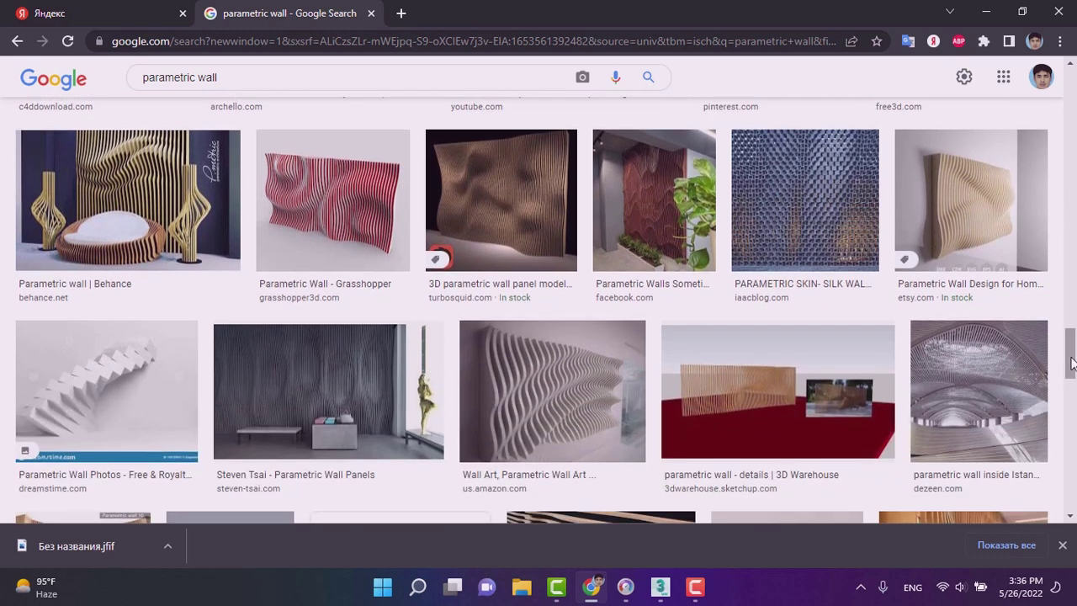
scroll(1009, 390, down, 3)
mouse_move(963, 335)
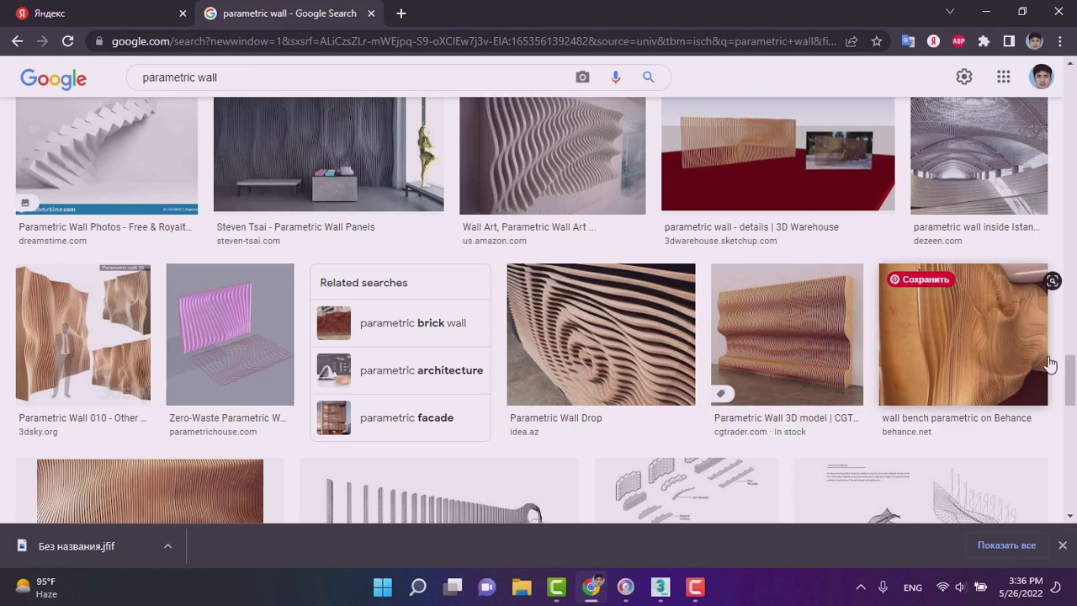
drag(1070, 379, 1067, 109)
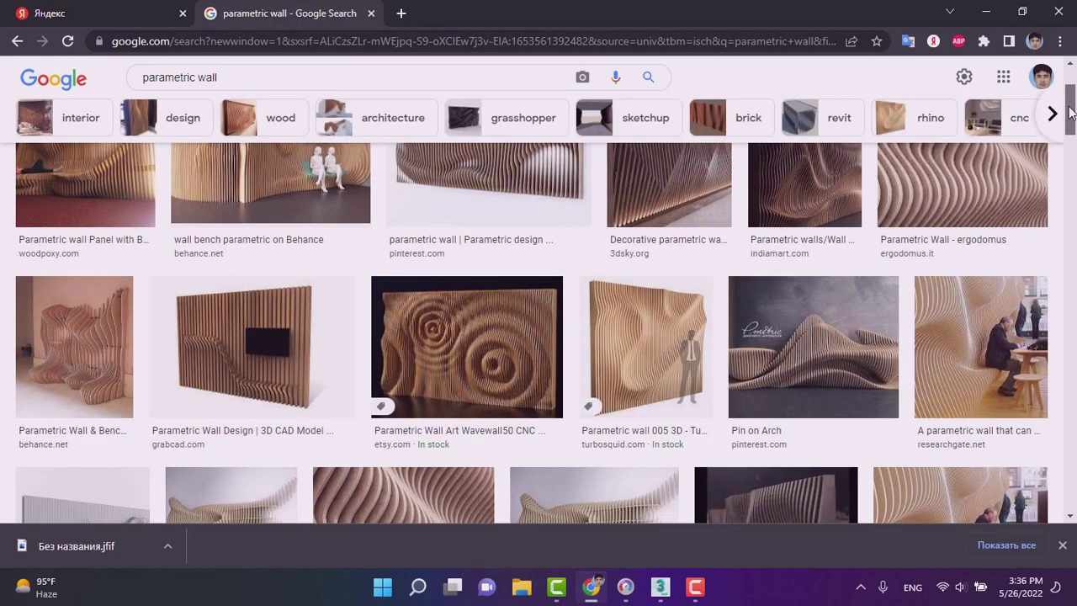
click(436, 350)
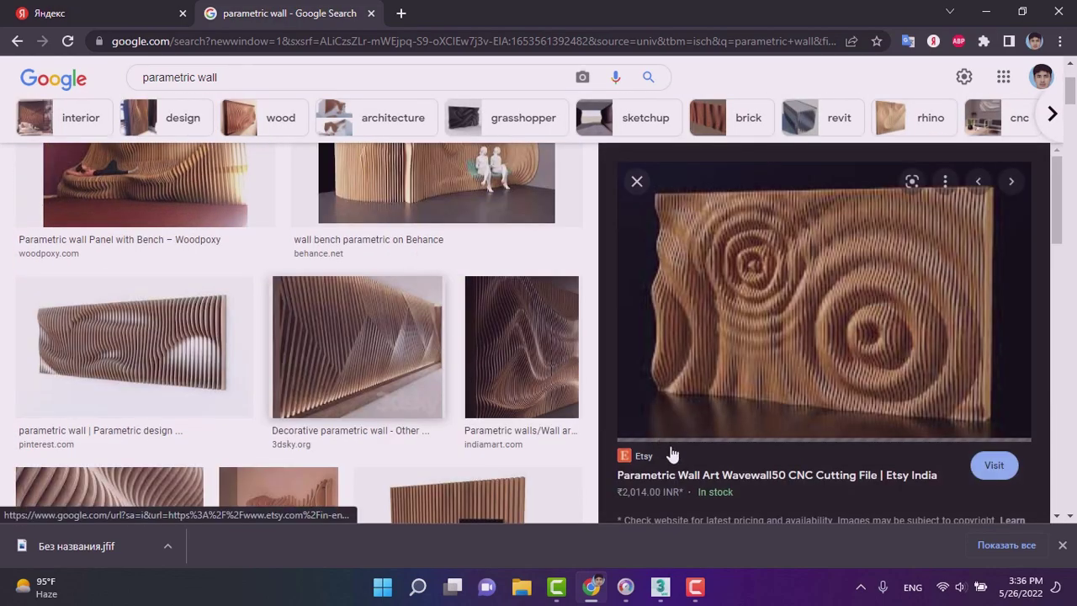
click(711, 480)
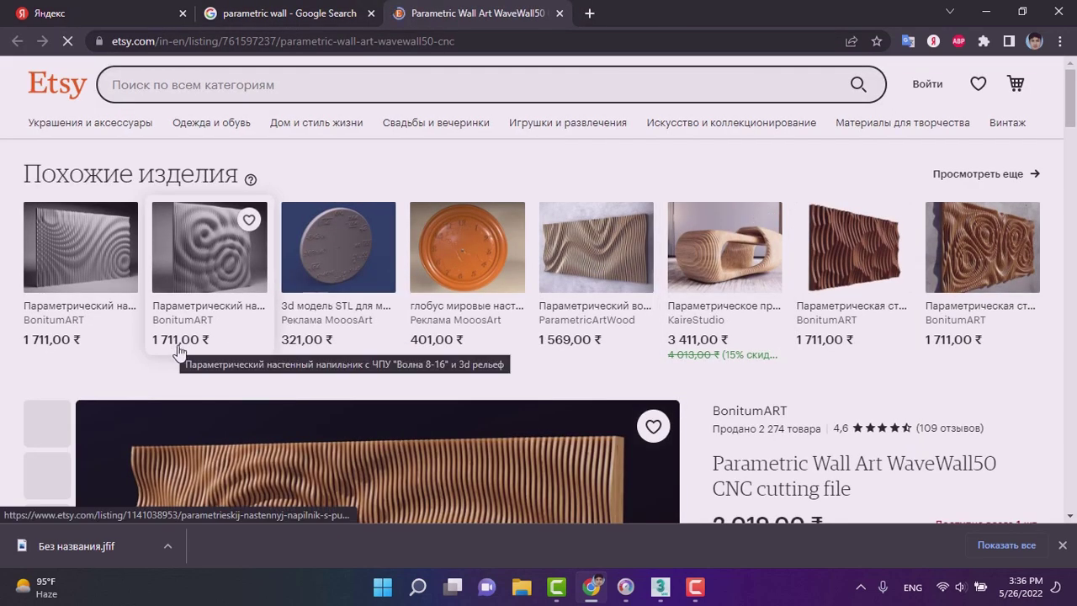
- Review the WaveWall50 listing, selecting 'CNC cutting file' in its title, and close the tab
drag(1073, 99, 1070, 136)
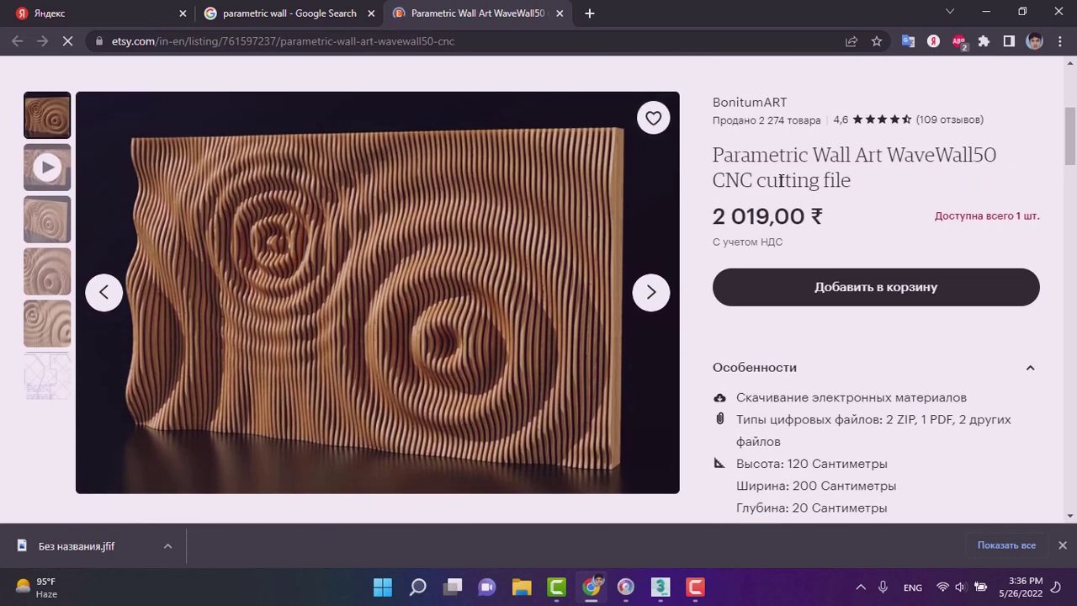
double_click(779, 179)
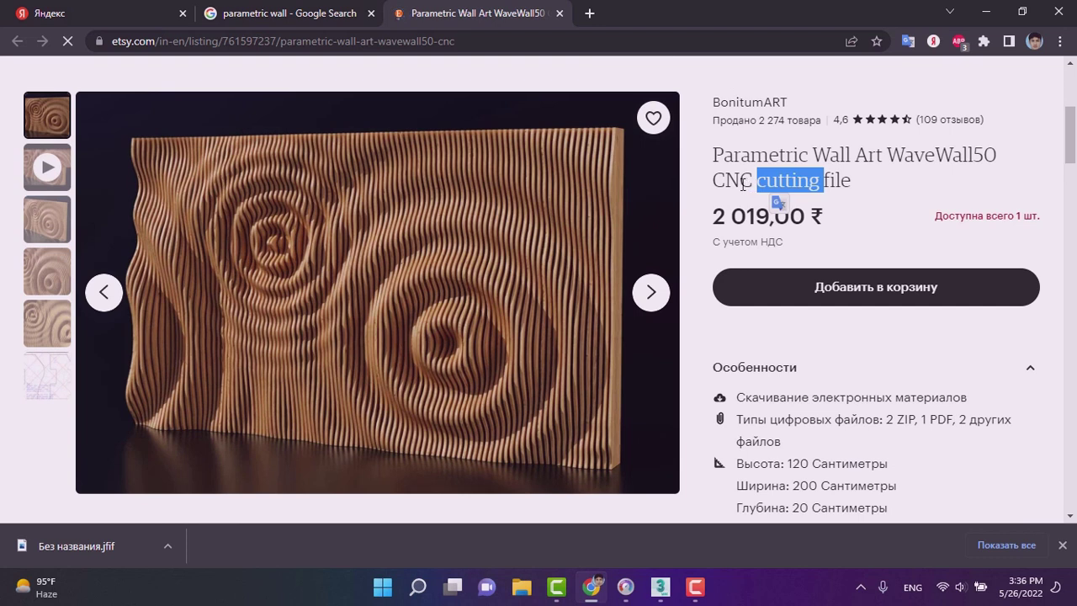
double_click(743, 182)
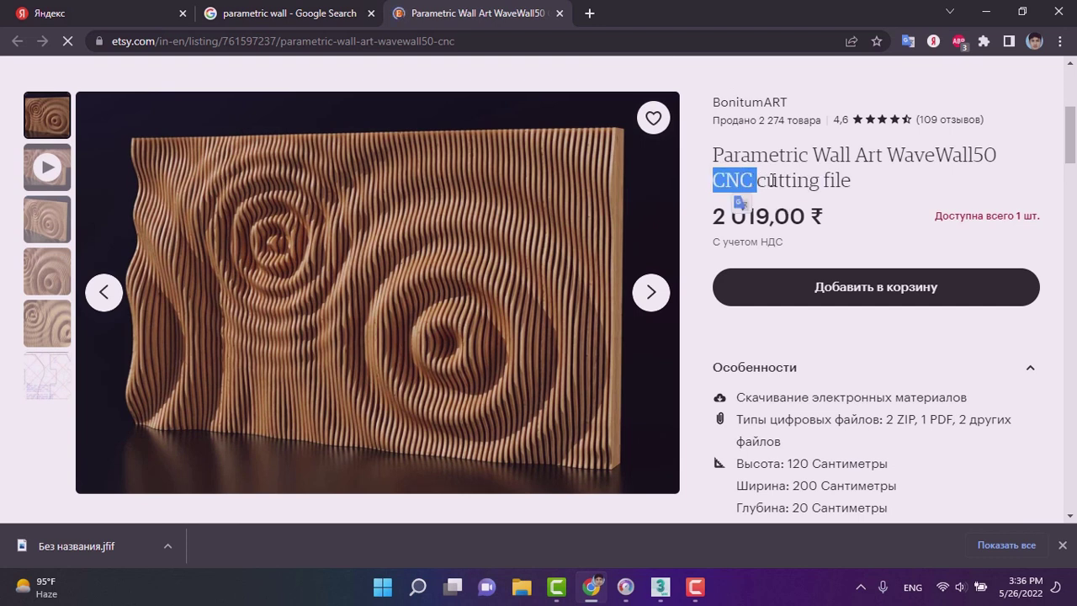
drag(850, 180, 711, 184)
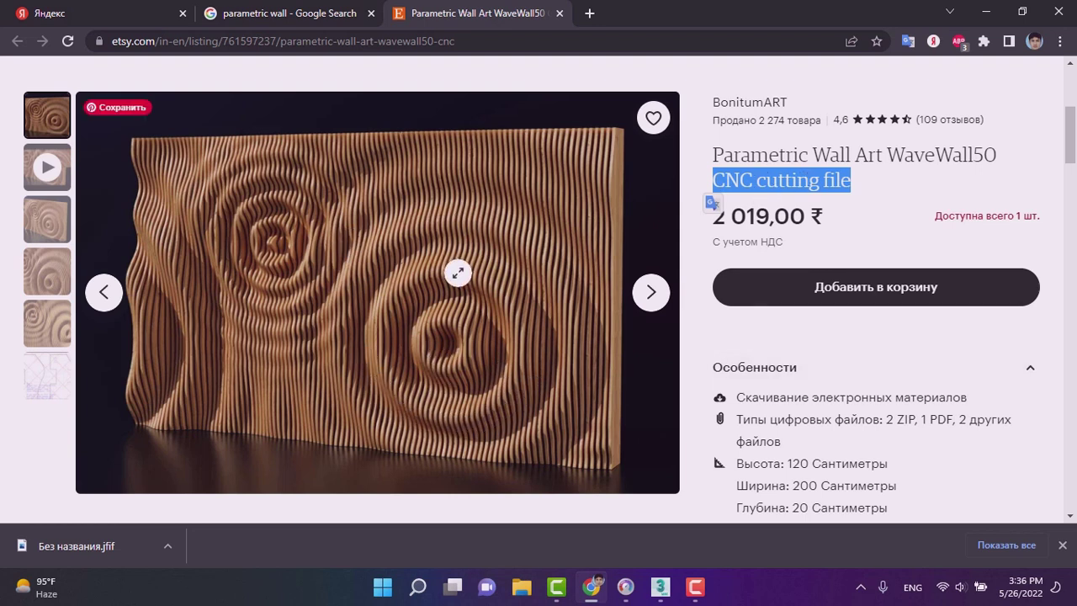
click(559, 15)
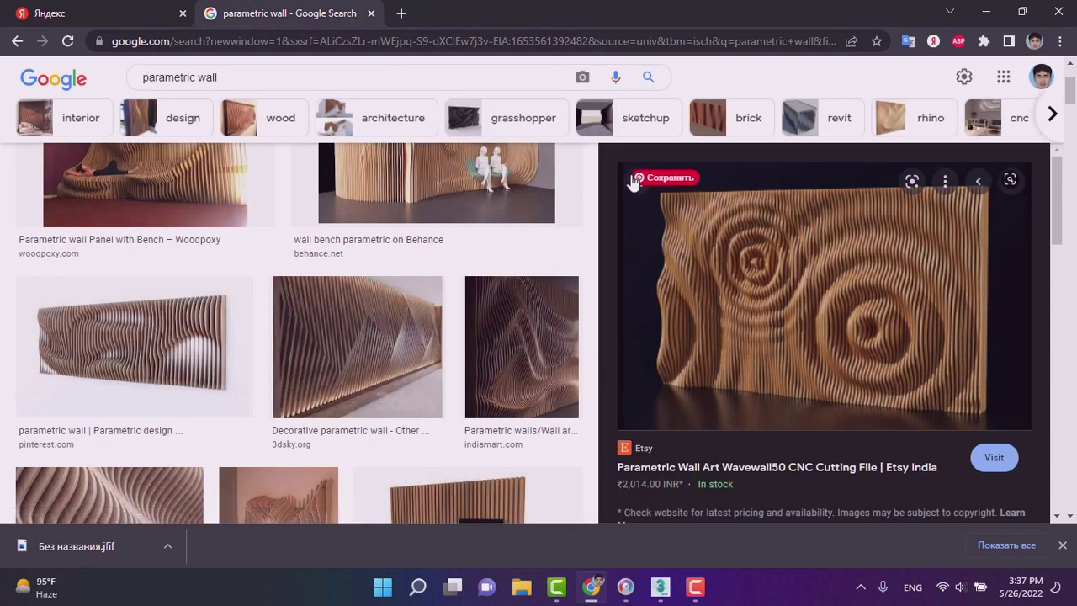
- Scroll the image results once more and close the Chrome window
mouse_move(1068, 180)
mouse_down()
mouse_move(1066, 168)
mouse_move(1068, 215)
mouse_up()
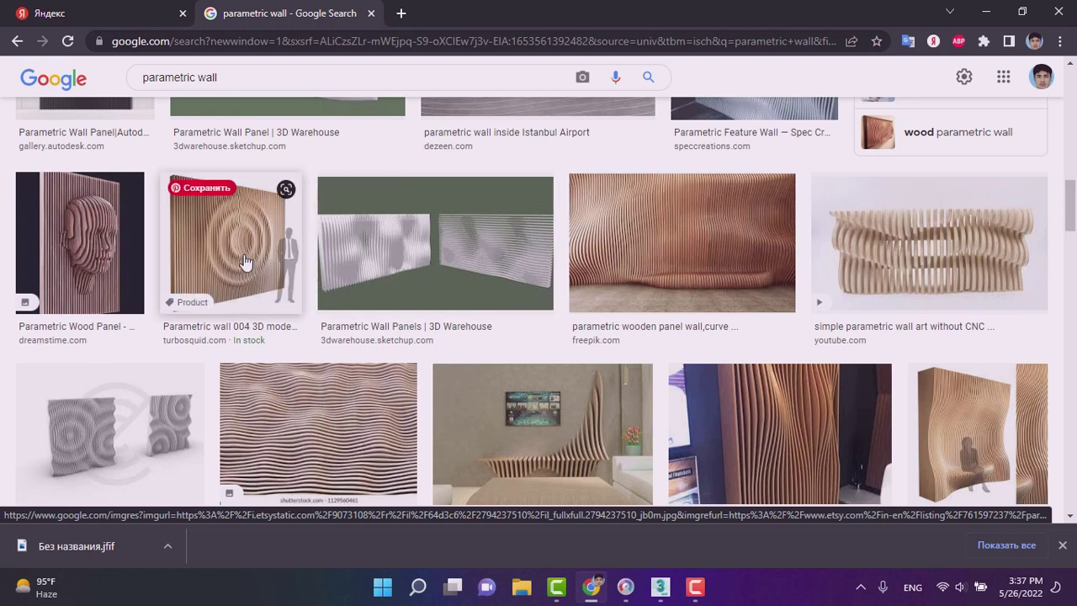
mouse_move(434, 243)
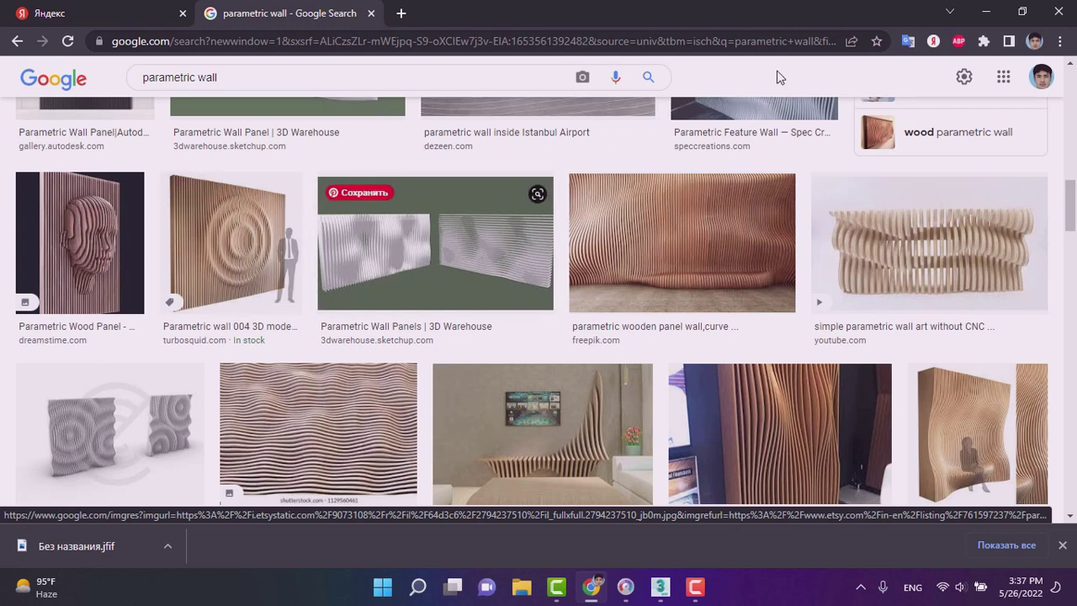
click(986, 12)
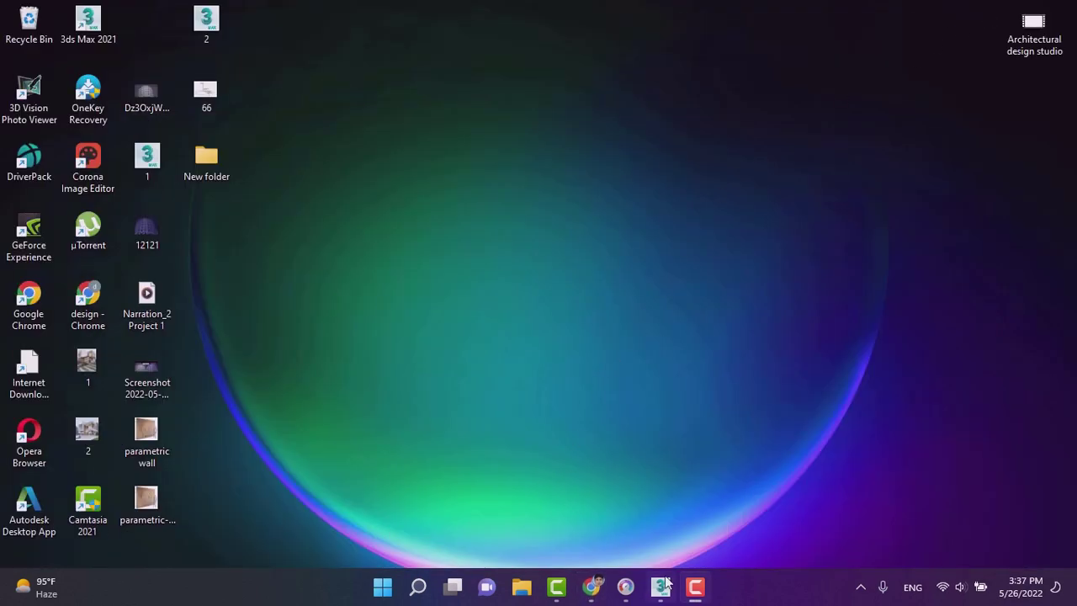
click(591, 587)
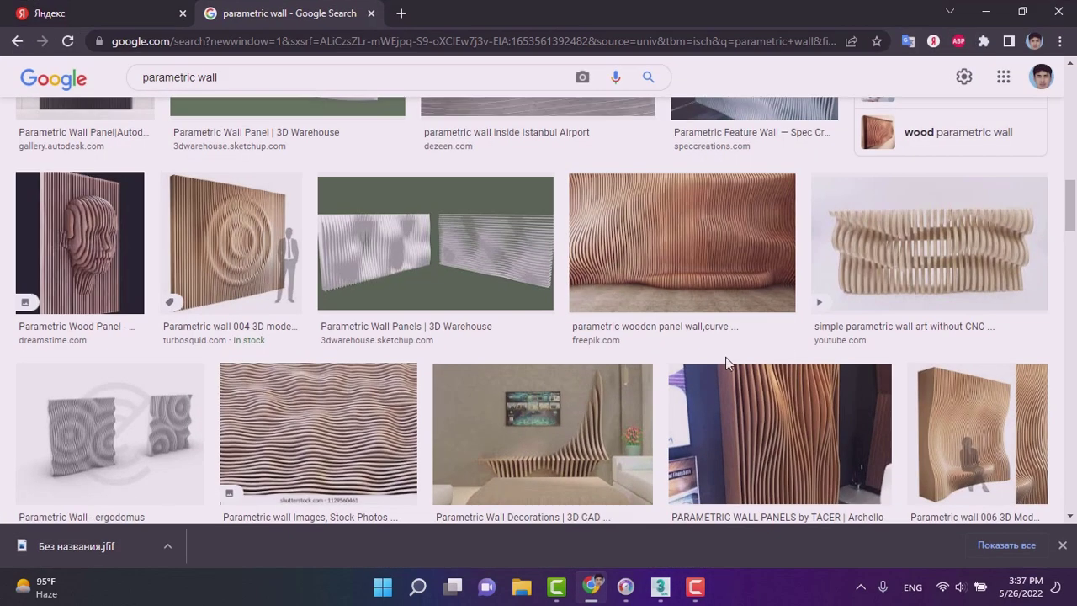
click(1057, 14)
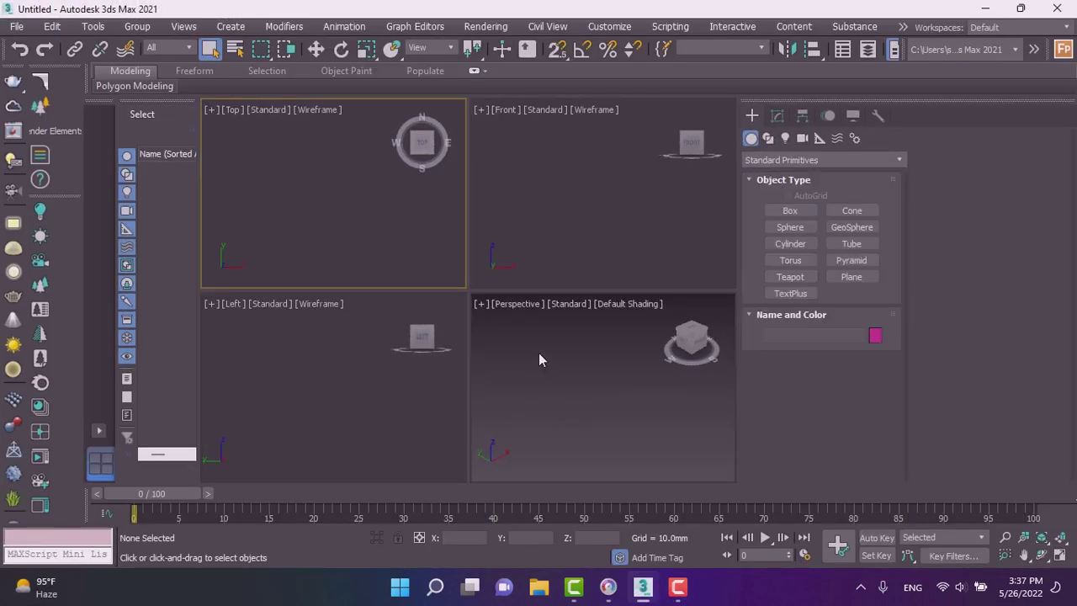
- With the Top viewport active, open the 'parametric wall' Desktop image via View Image File
click(271, 160)
click(16, 26)
click(56, 124)
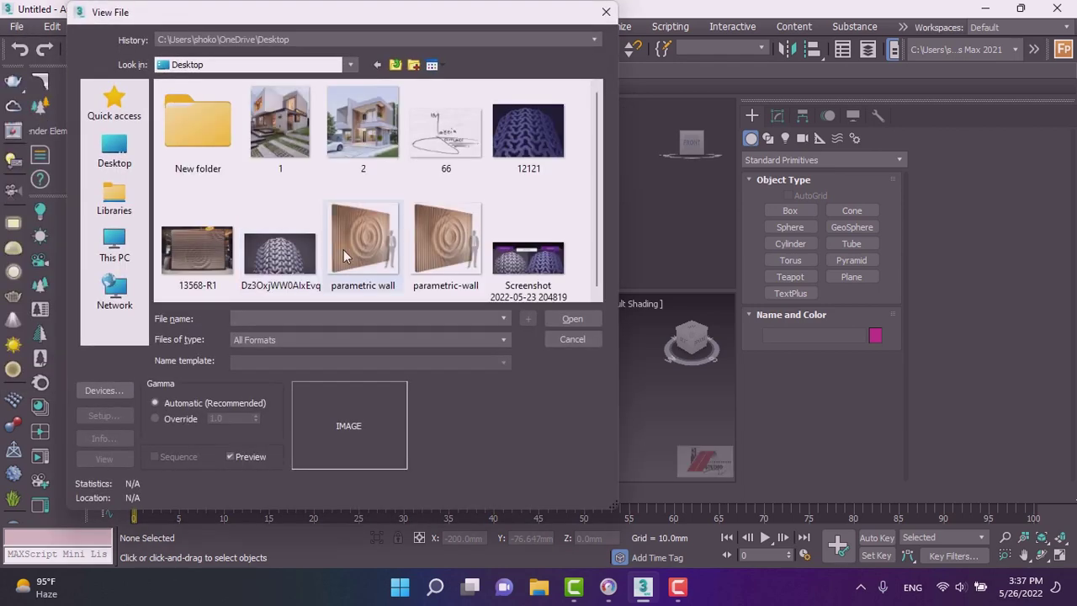
click(362, 244)
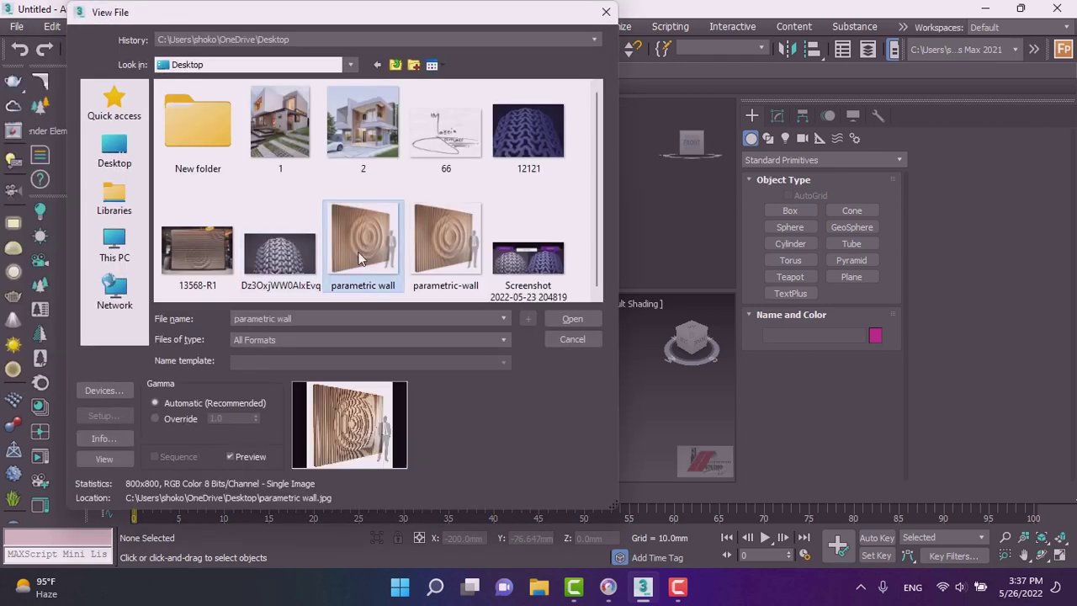
click(572, 319)
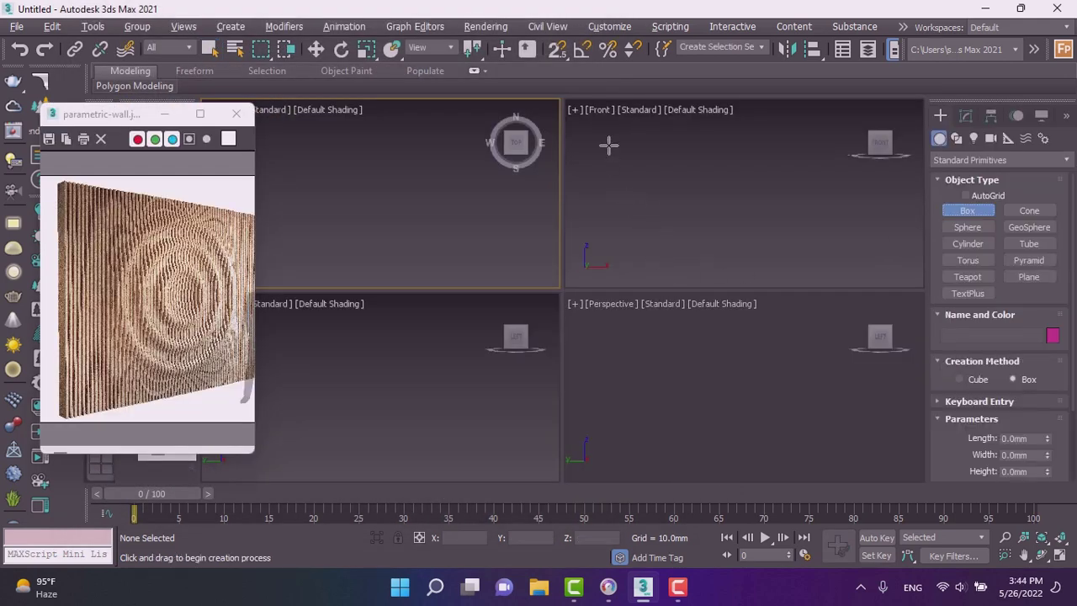
- Draw a box in the Front view and size it 200 × 200 mm, about 5 mm high
mouse_move(605, 134)
mouse_down()
mouse_move(626, 221)
mouse_move(622, 274)
mouse_up()
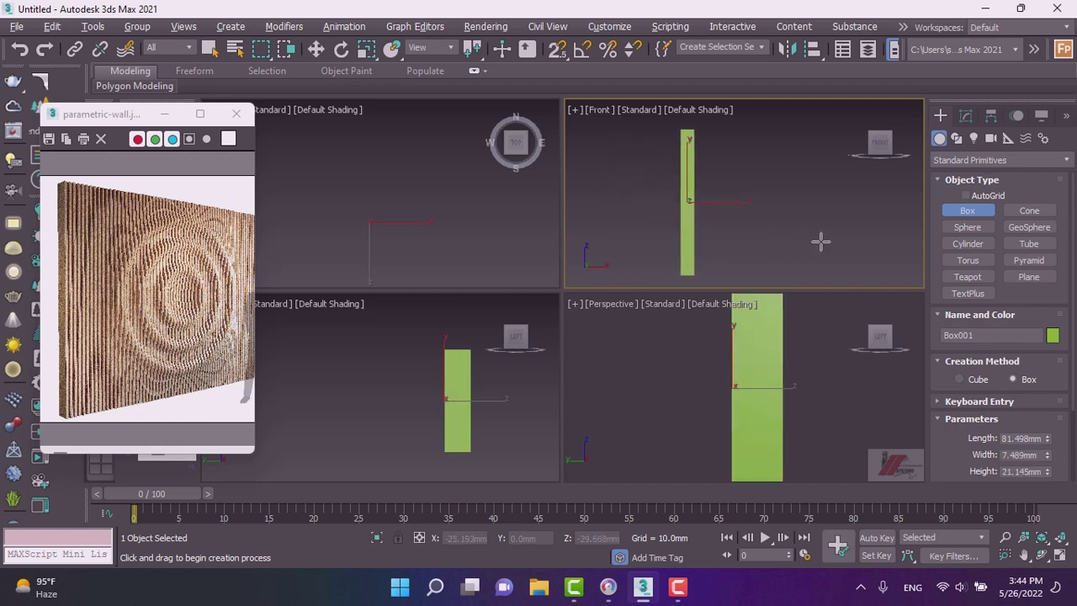
right_click(636, 261)
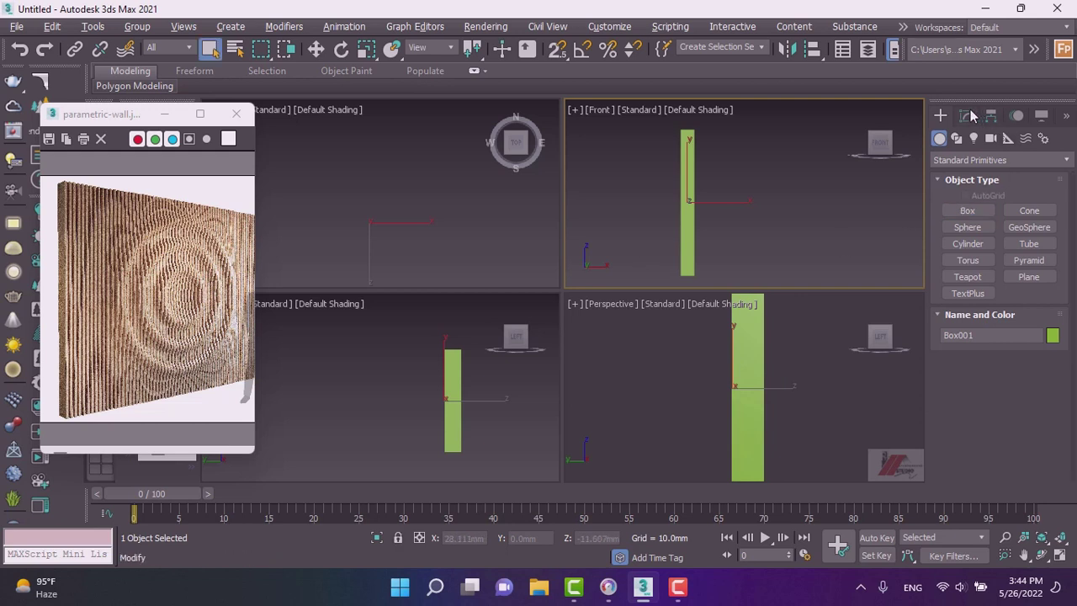
click(966, 115)
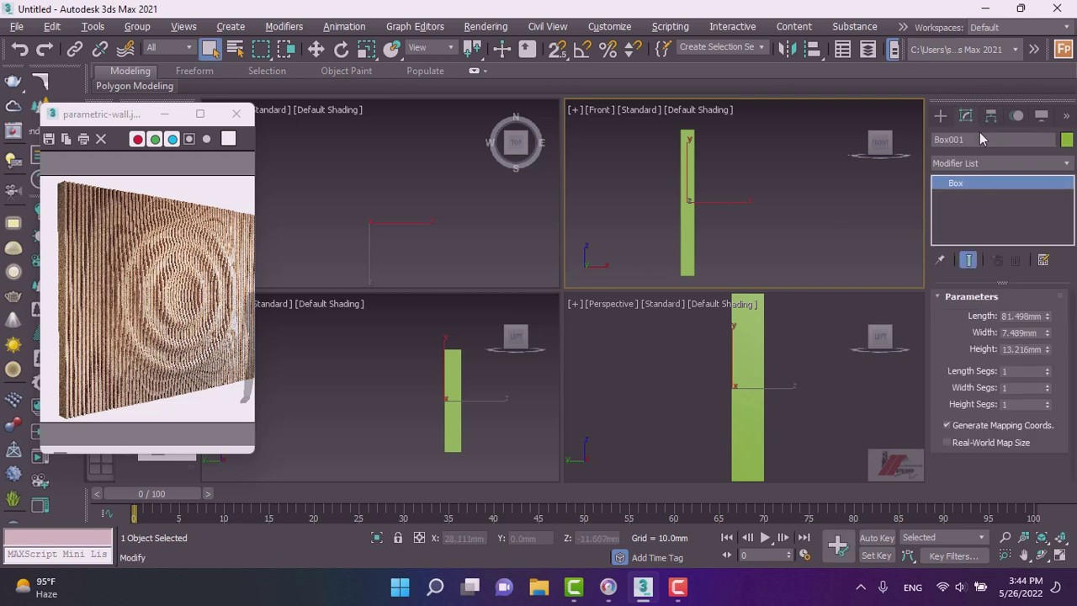
double_click(1018, 316)
text(200)
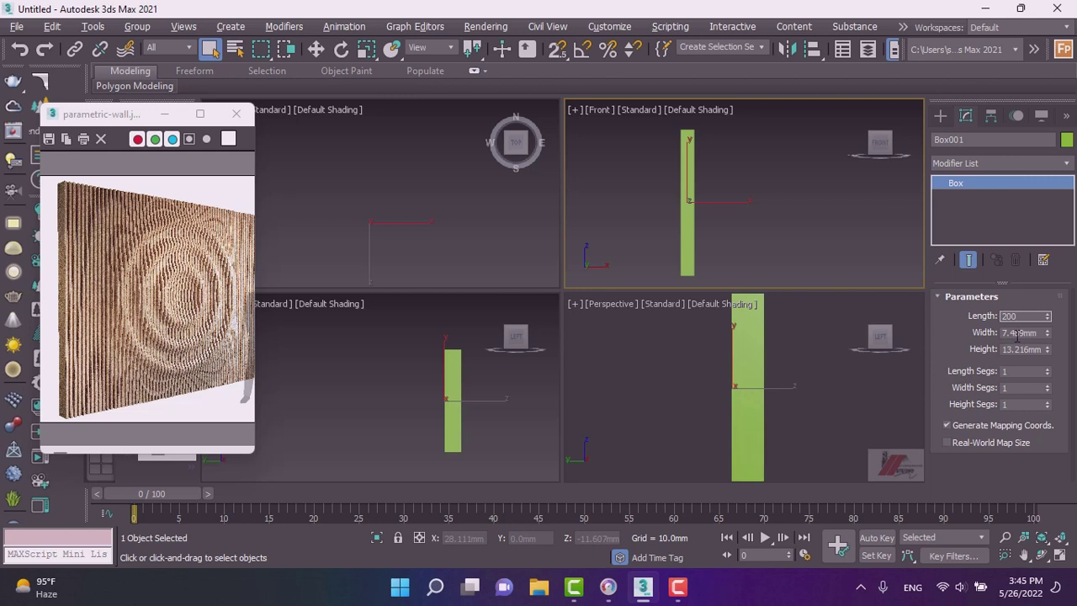
double_click(1018, 333)
text(200)
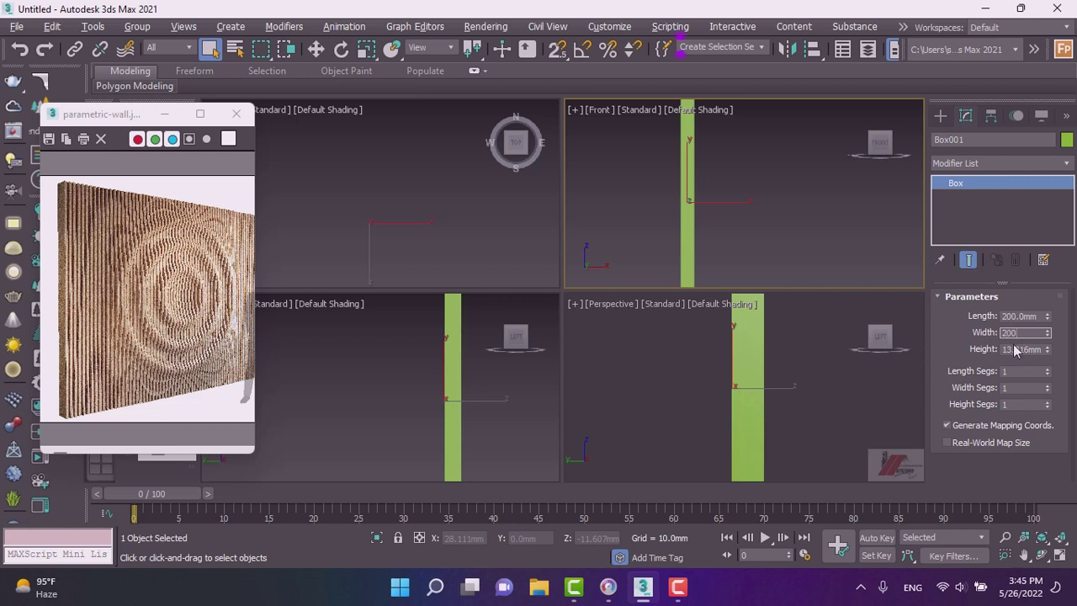
key(Tab)
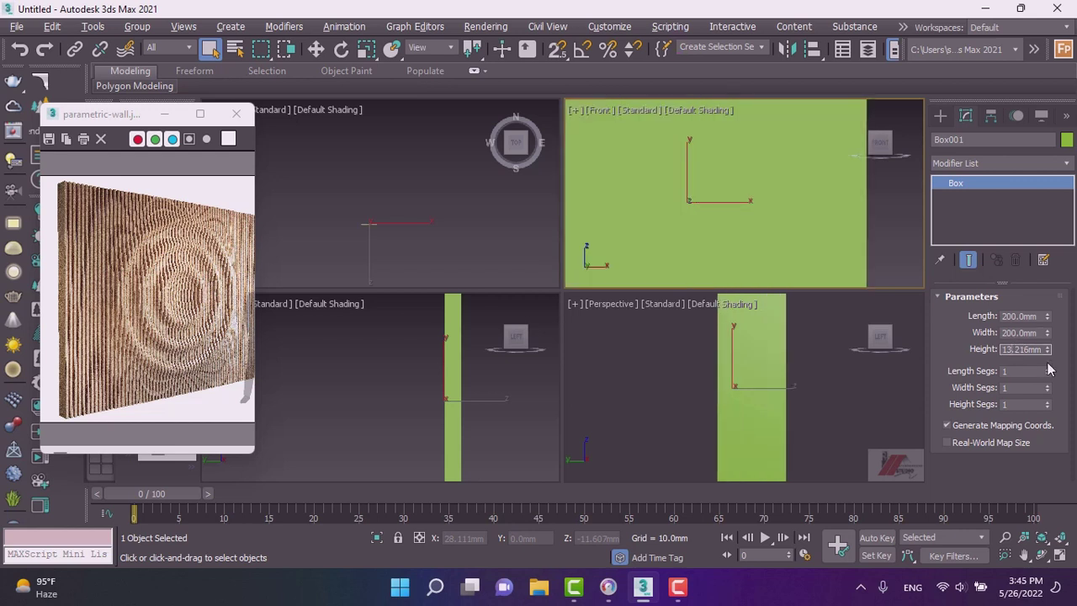
alt+middle_drag(795, 357, 698, 355)
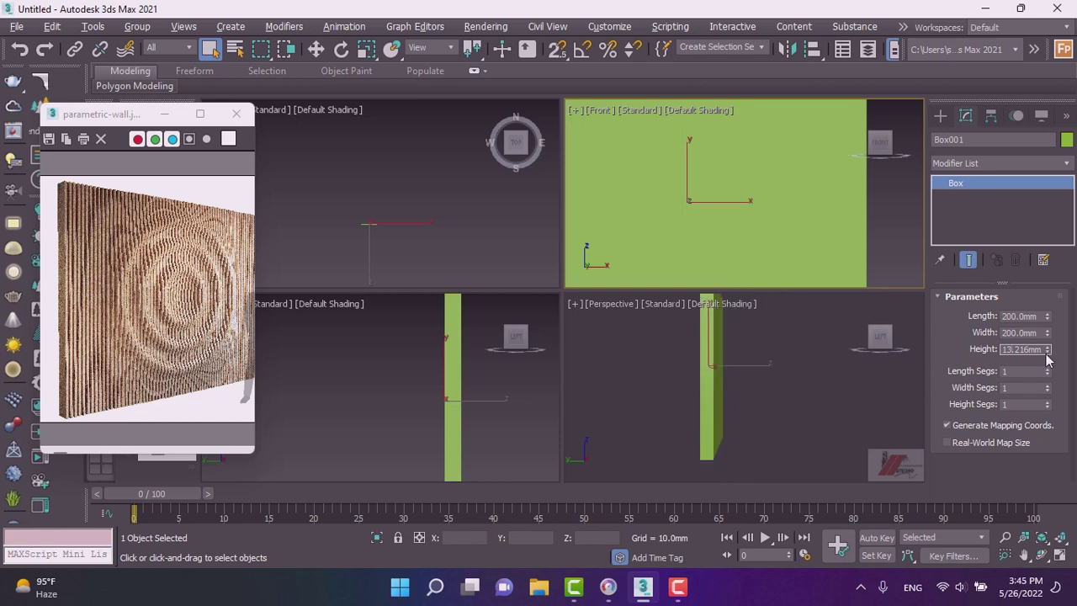
drag(1049, 357, 1056, 400)
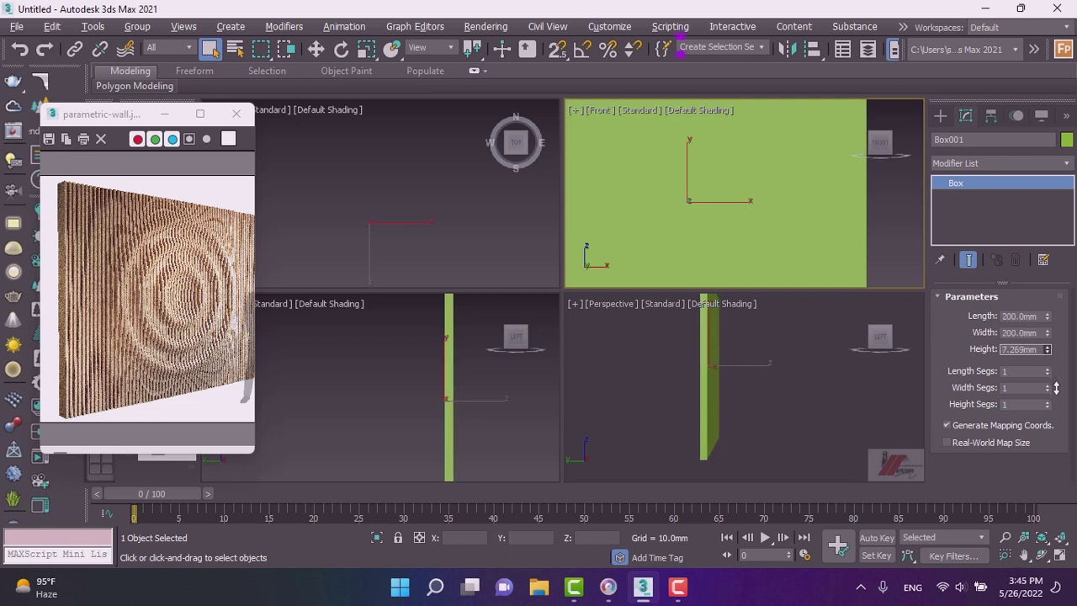
click(638, 383)
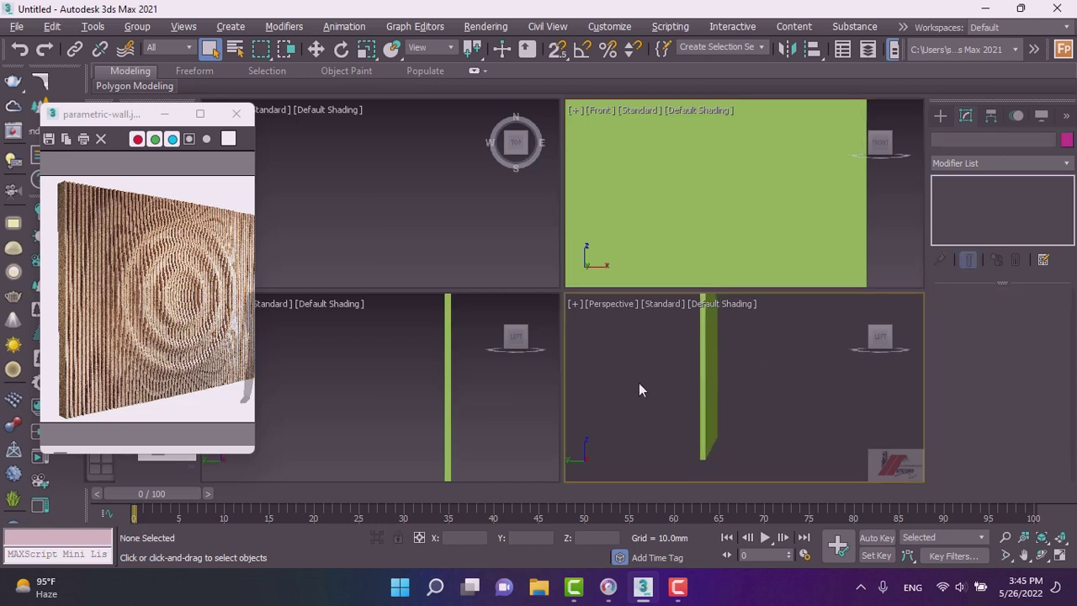
- Maximize and frame the Perspective view, orbit to the box's broad side, and select it
key(alt+w)
key(z)
alt+middle_drag(635, 387, 547, 363)
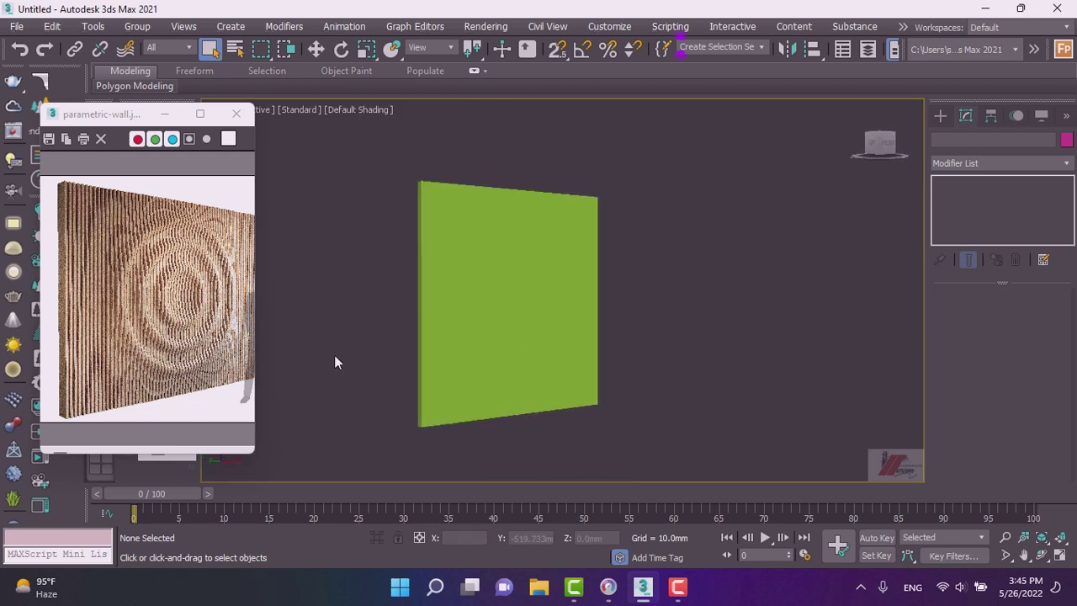
scroll(545, 360, up, 2)
click(457, 330)
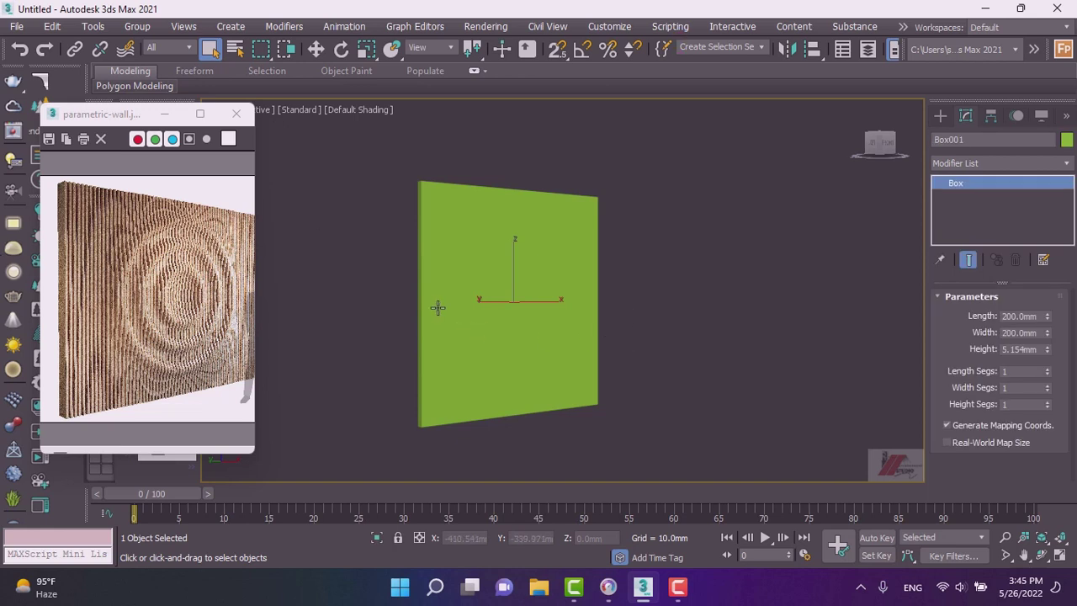
scroll(541, 309, down, 2)
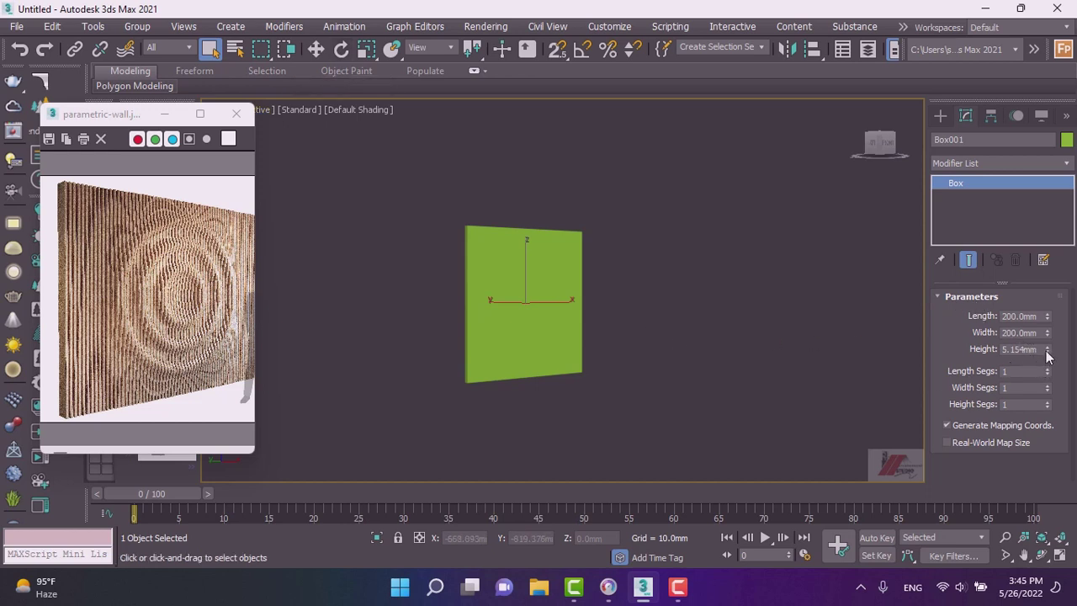
- Set the box height to 12 mm, length to 236 mm, and narrow its width
drag(1046, 353, 1005, 69)
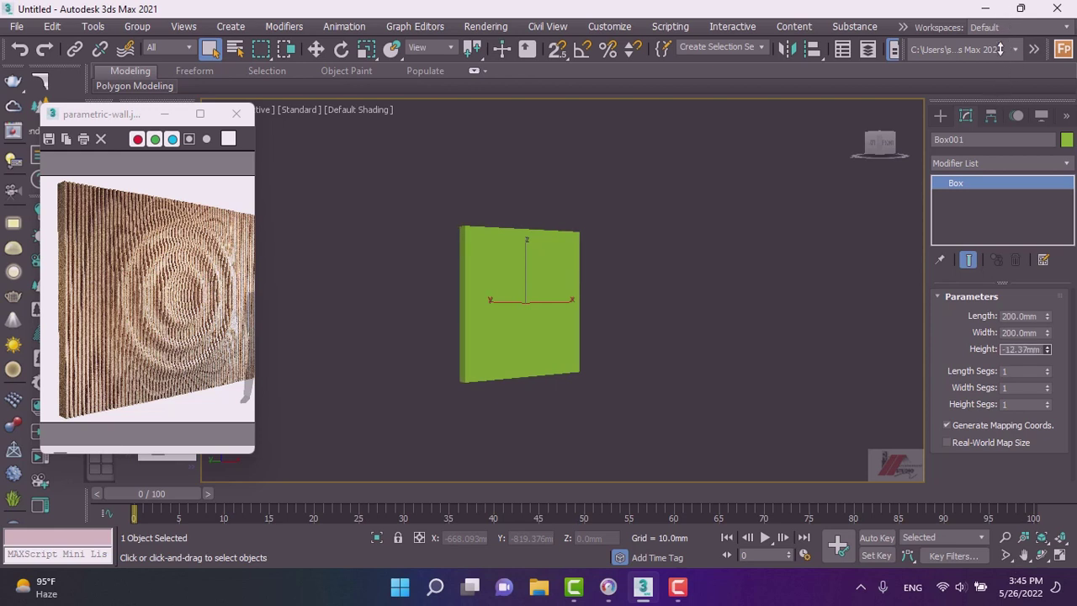
mouse_move(1005, 69)
mouse_down()
mouse_move(1005, 520)
mouse_move(995, 60)
mouse_up()
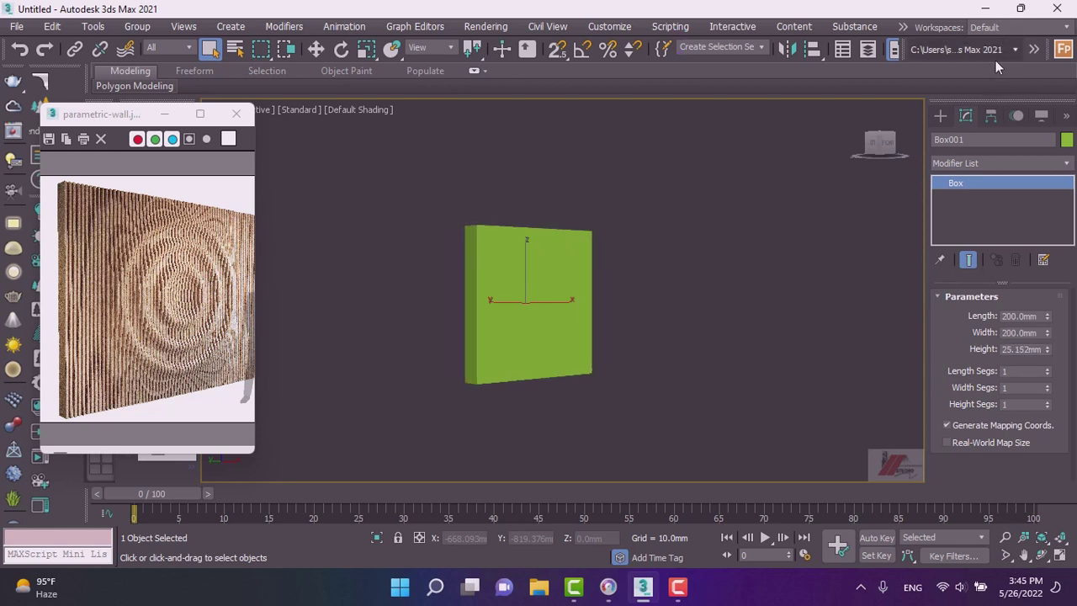
double_click(1009, 349)
text(12)
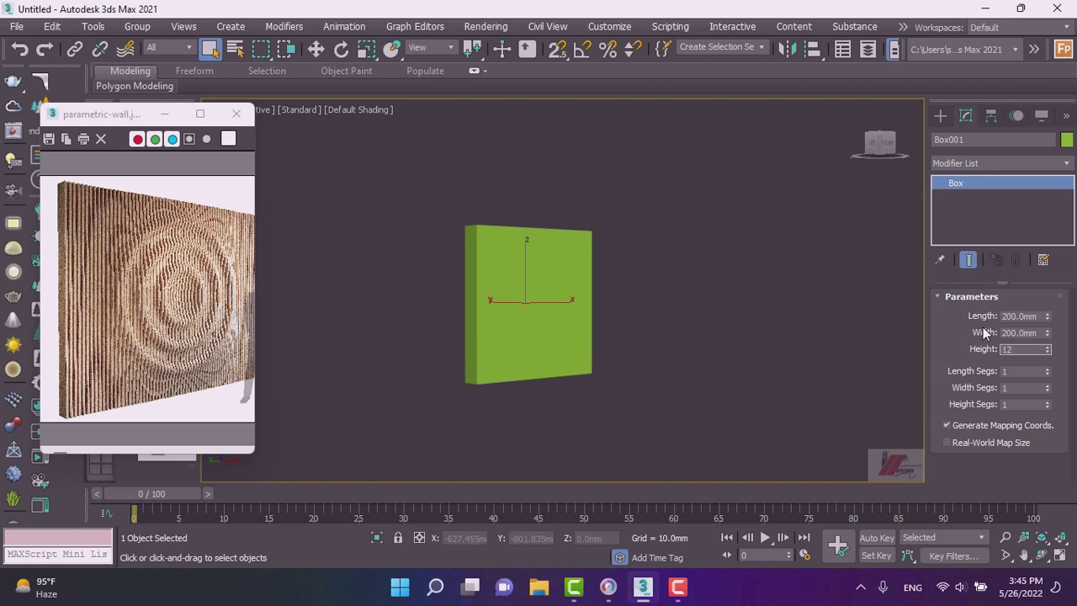
key(Return)
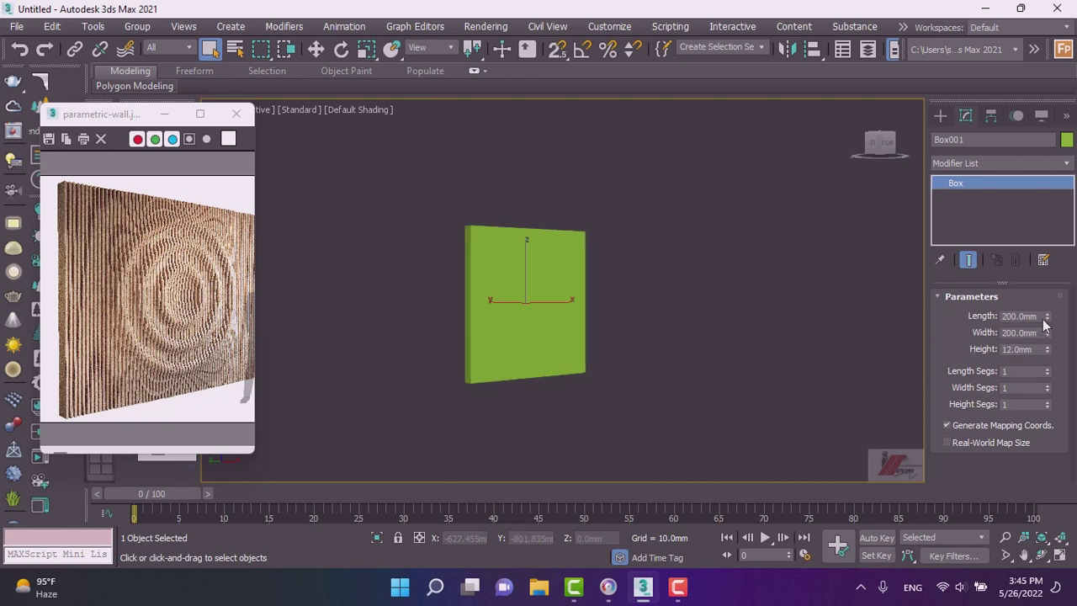
drag(1048, 325, 1043, 330)
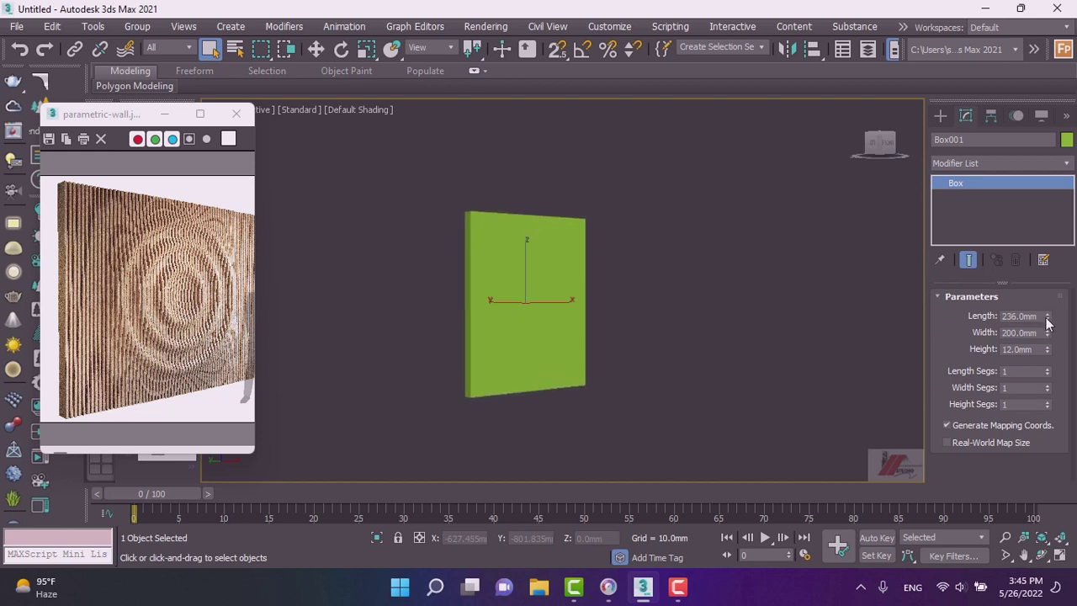
drag(1047, 336, 1034, 412)
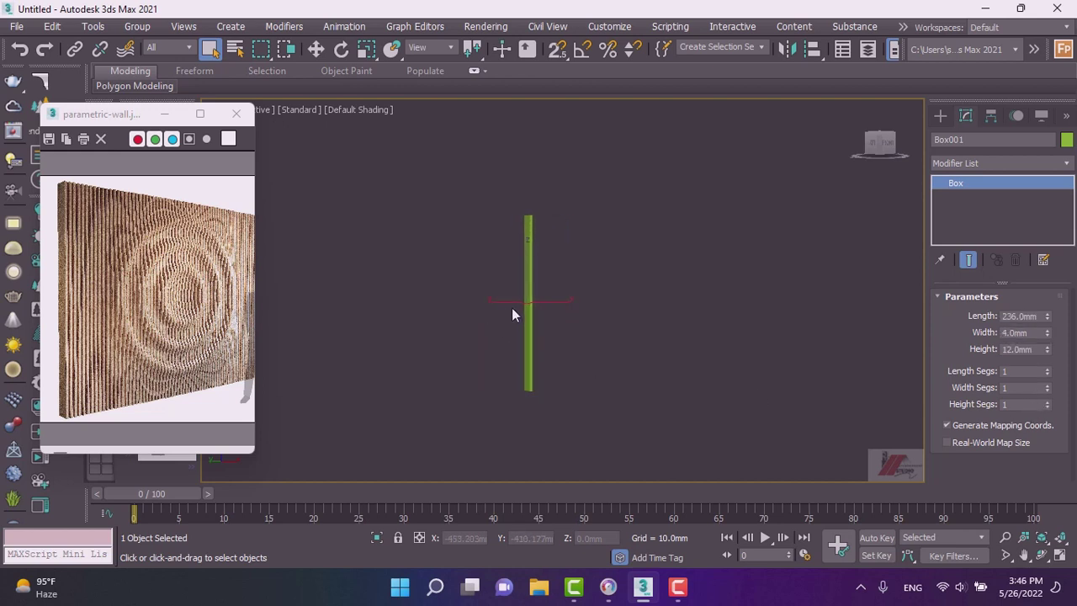
- Resize the slat to 266.68 mm long, 4 mm wide, 3.12 mm high, and scale it along Y
scroll(511, 313, up, 3)
scroll(538, 303, up, 1)
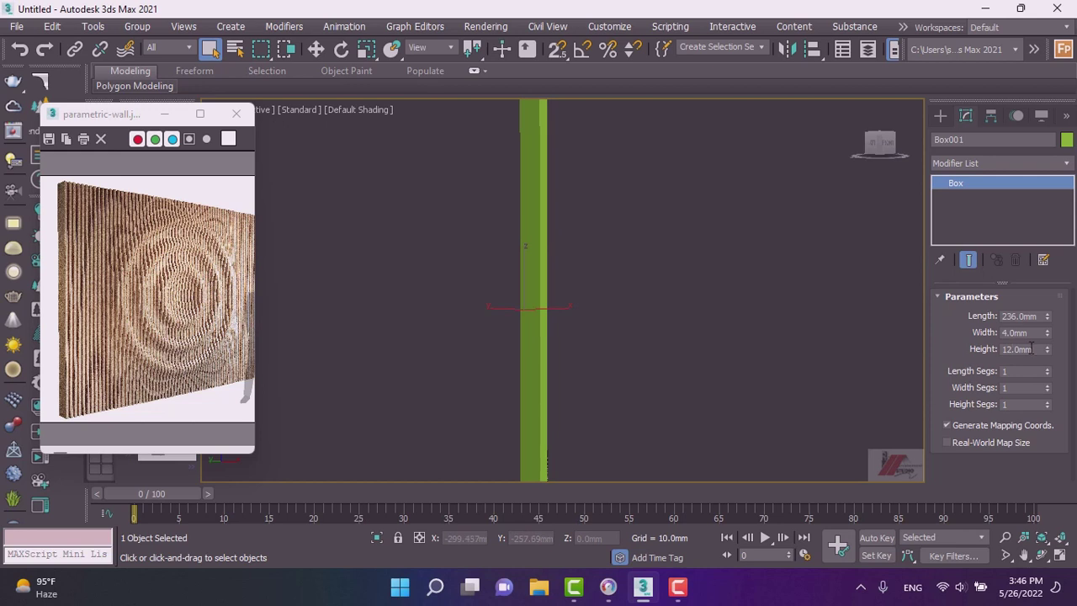
drag(1047, 352, 1046, 410)
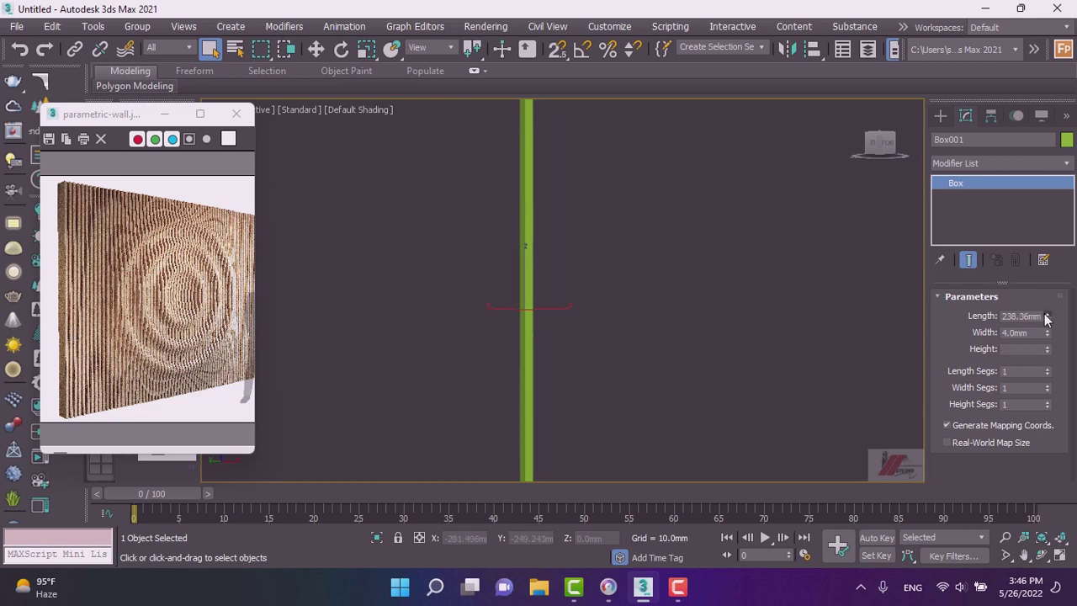
drag(1046, 317, 1046, 310)
scroll(559, 302, down, 2)
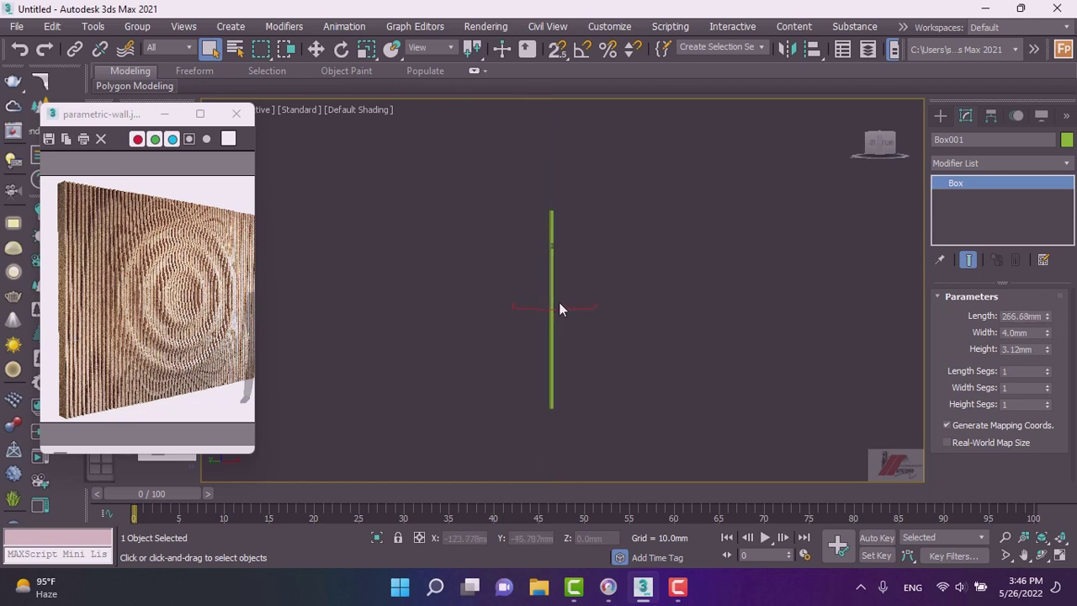
scroll(544, 335, up, 2)
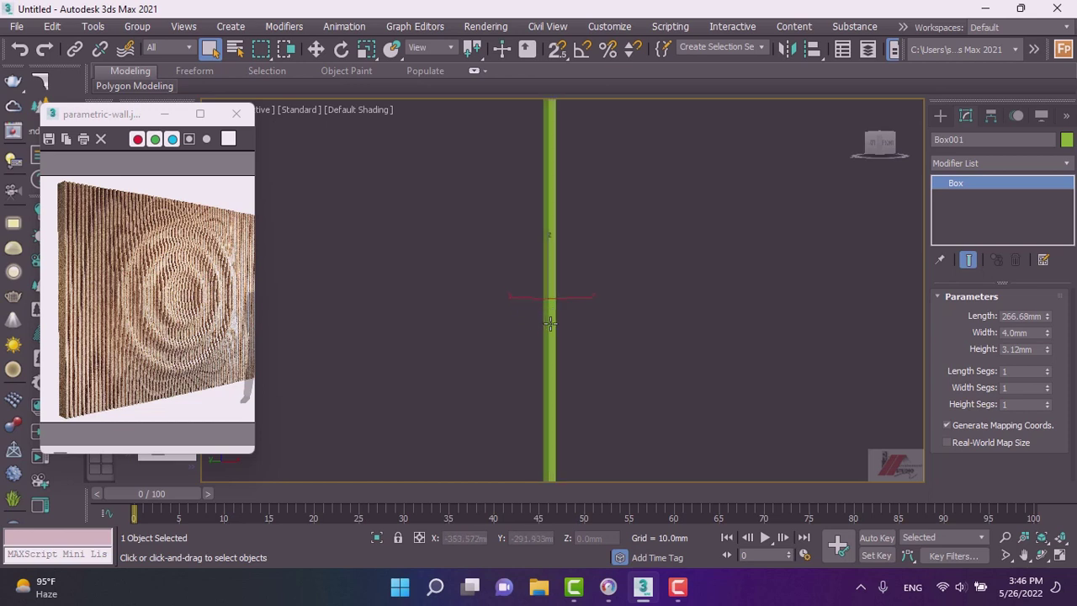
scroll(544, 335, up, 3)
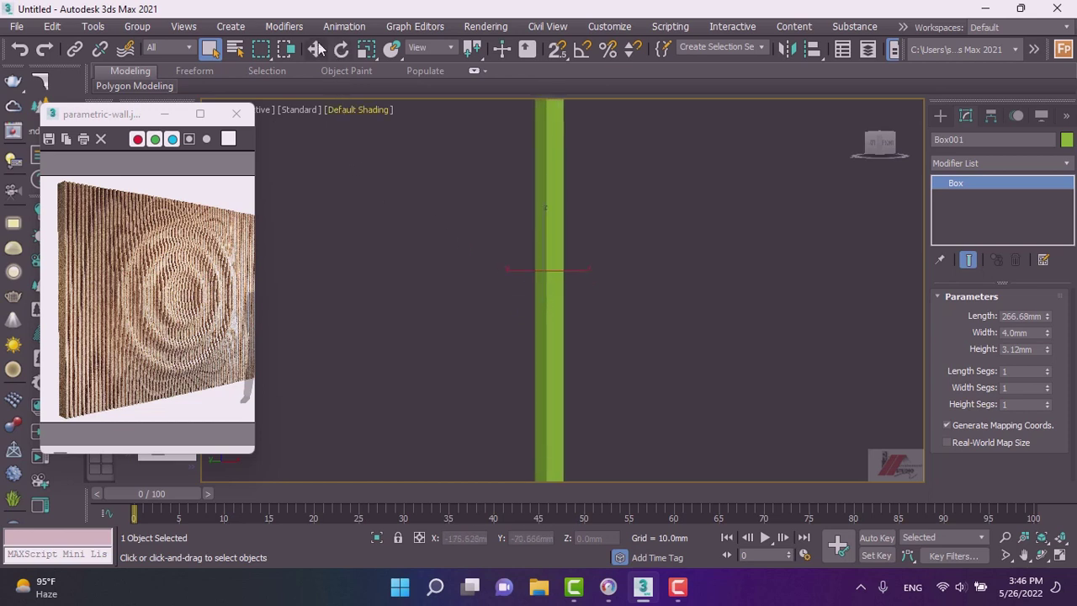
click(366, 49)
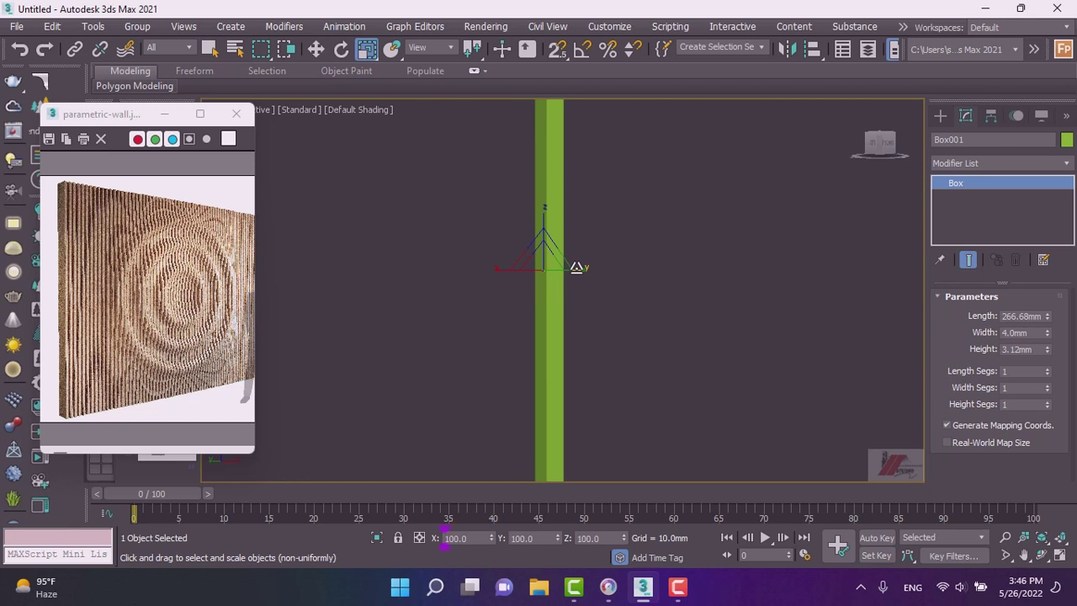
mouse_move(576, 267)
mouse_down()
mouse_move(614, 268)
mouse_move(550, 270)
mouse_up()
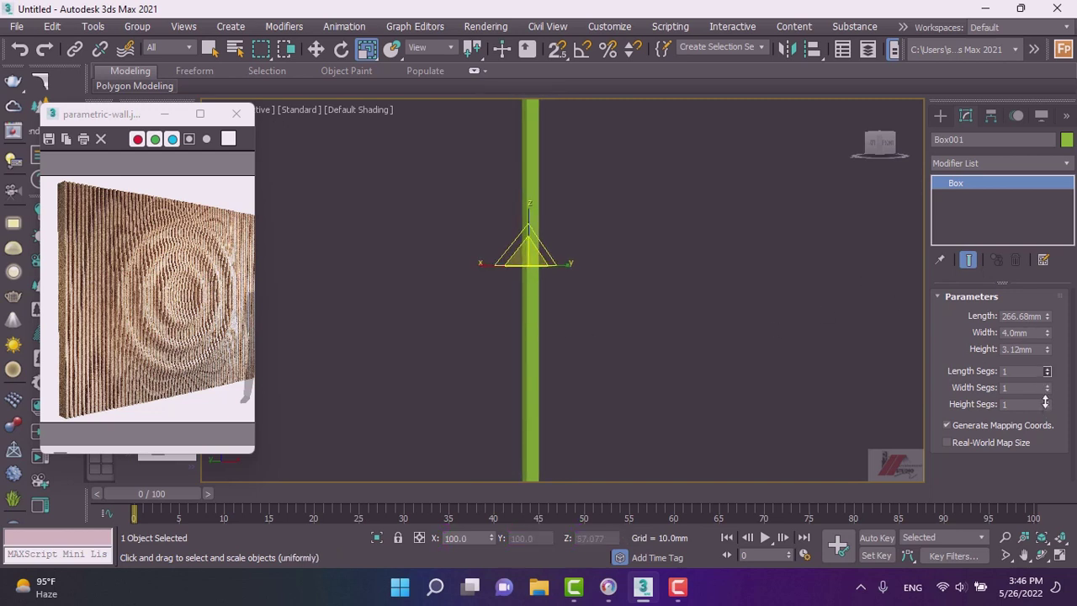
- Turn on Edged Faces and try 55 length and 15 width segments on the slat
click(355, 110)
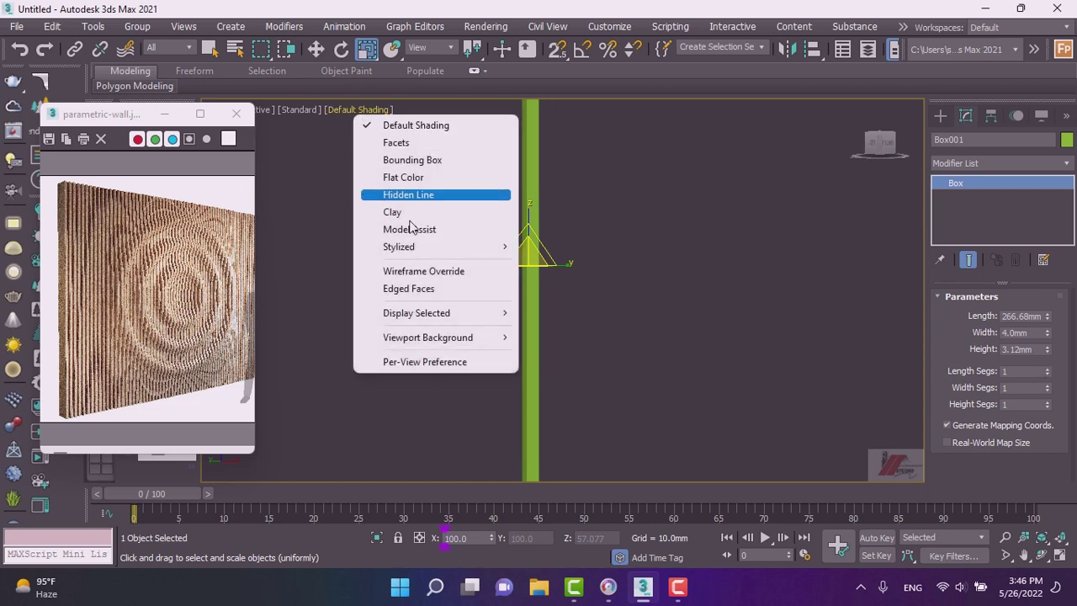
click(409, 289)
scroll(518, 261, up, 3)
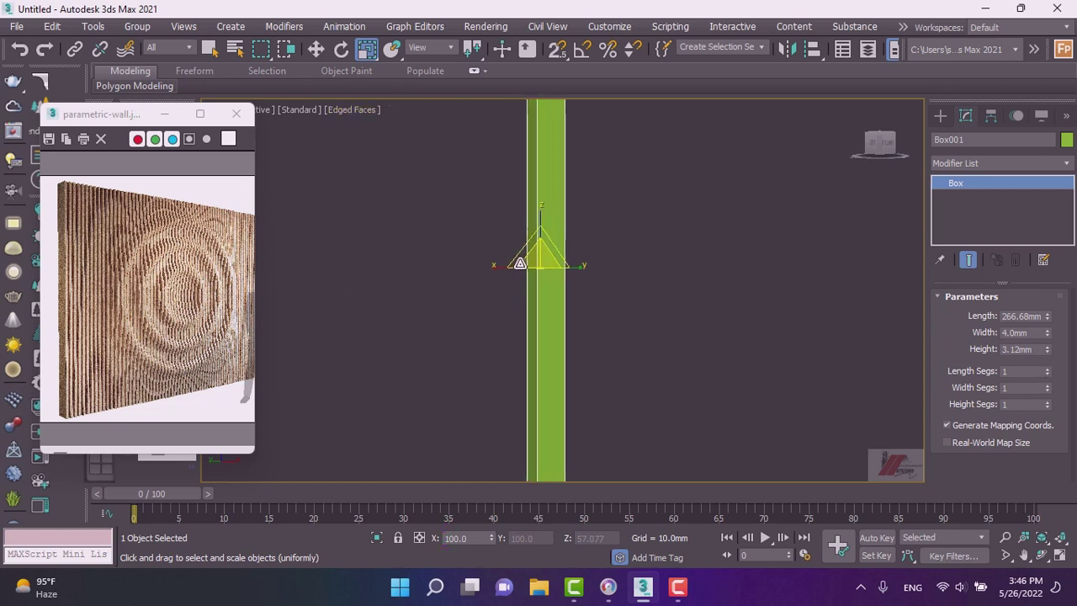
scroll(517, 261, up, 5)
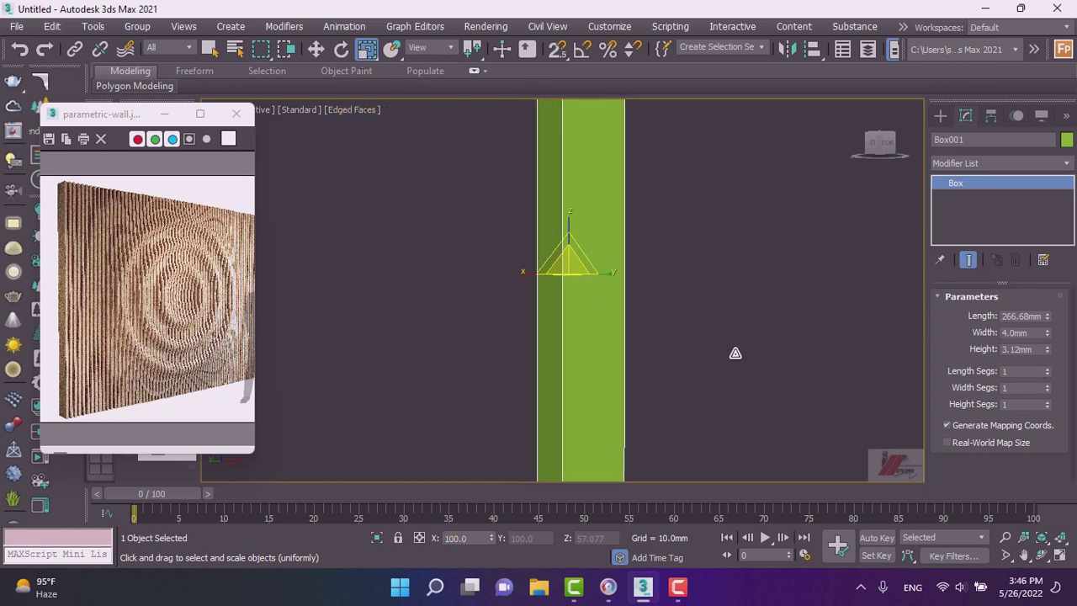
double_click(1030, 372)
text(22)
double_click(1010, 388)
scroll(500, 311, down, 3)
scroll(530, 285, down, 1)
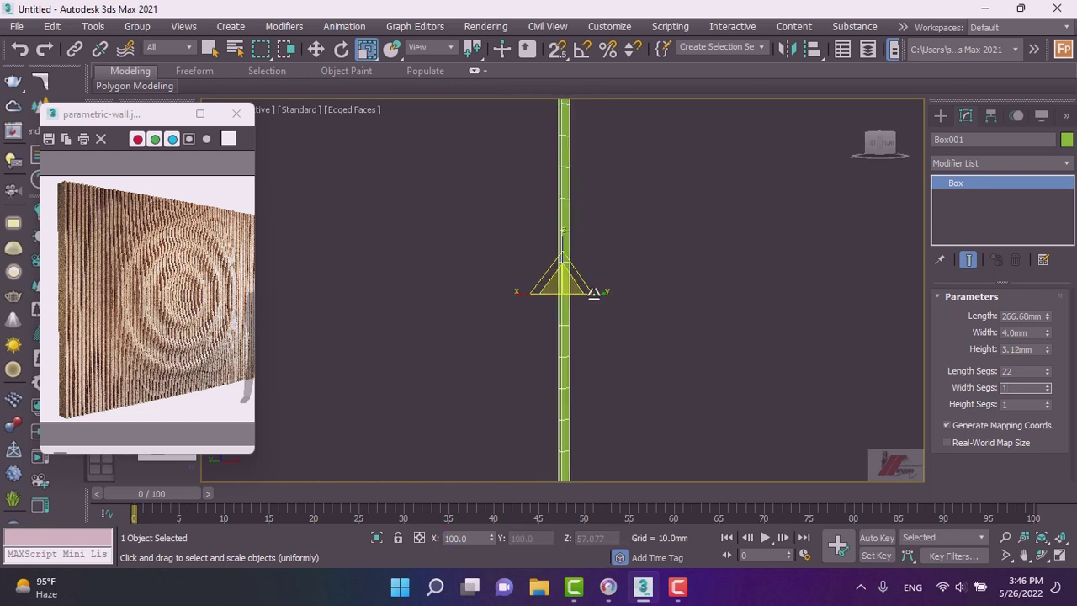
double_click(1026, 374)
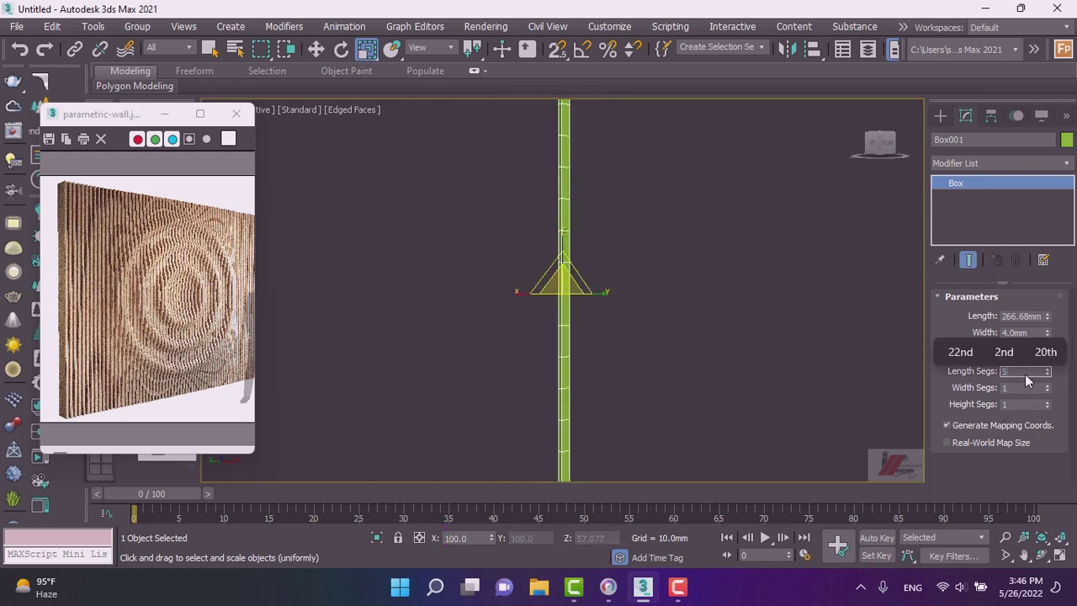
text(55)
click(1015, 388)
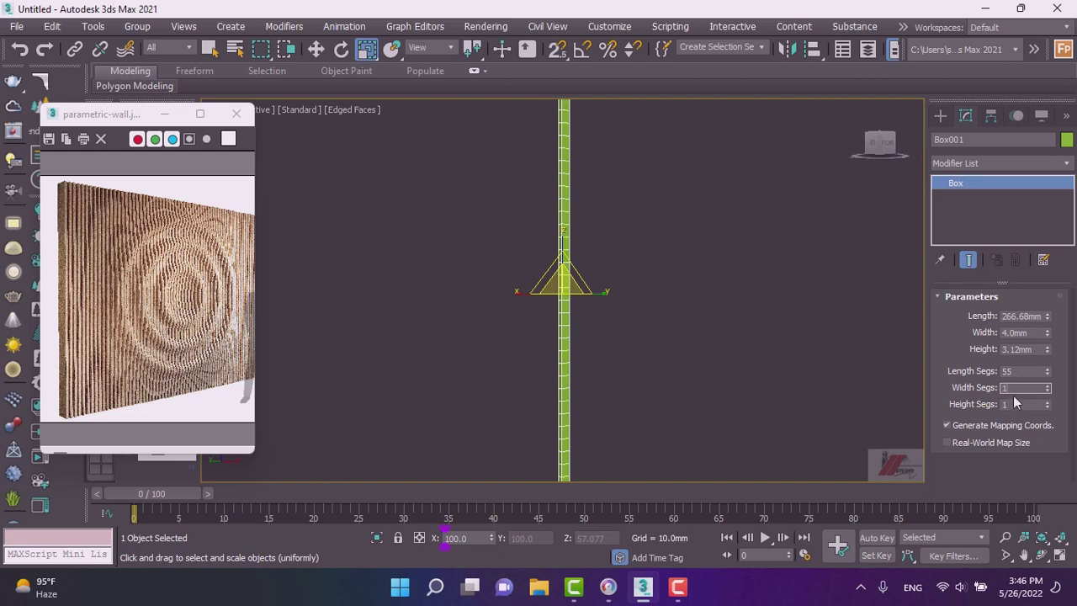
text(55)
key(BackSpace)
click(1002, 405)
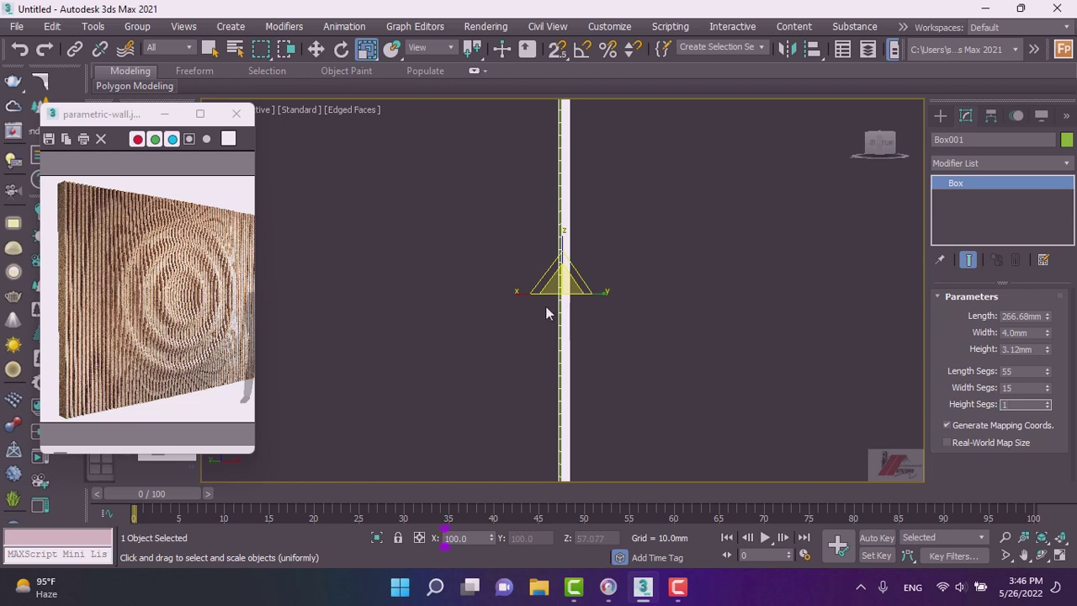
- Set the slat to 5 width, 88 length and 7 height segments
scroll(593, 353, up, 5)
scroll(615, 365, up, 3)
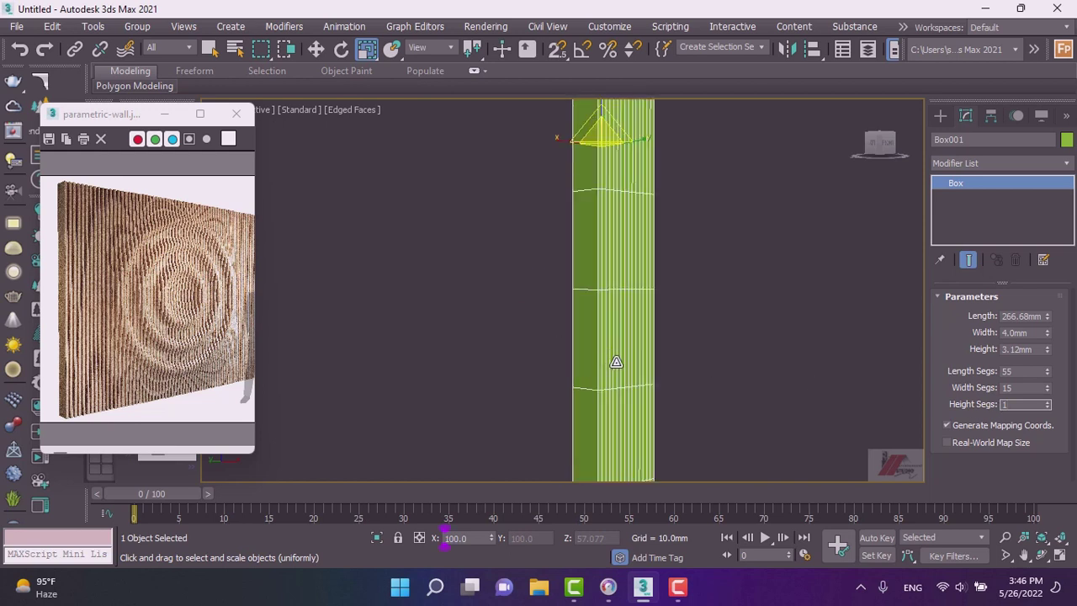
double_click(1015, 388)
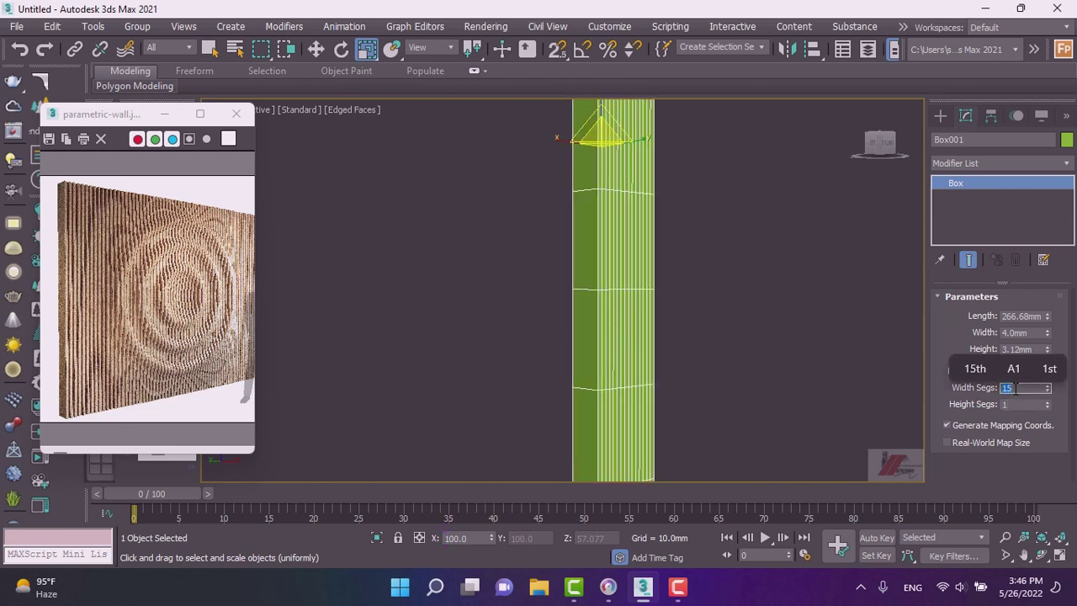
text(5)
click(1013, 405)
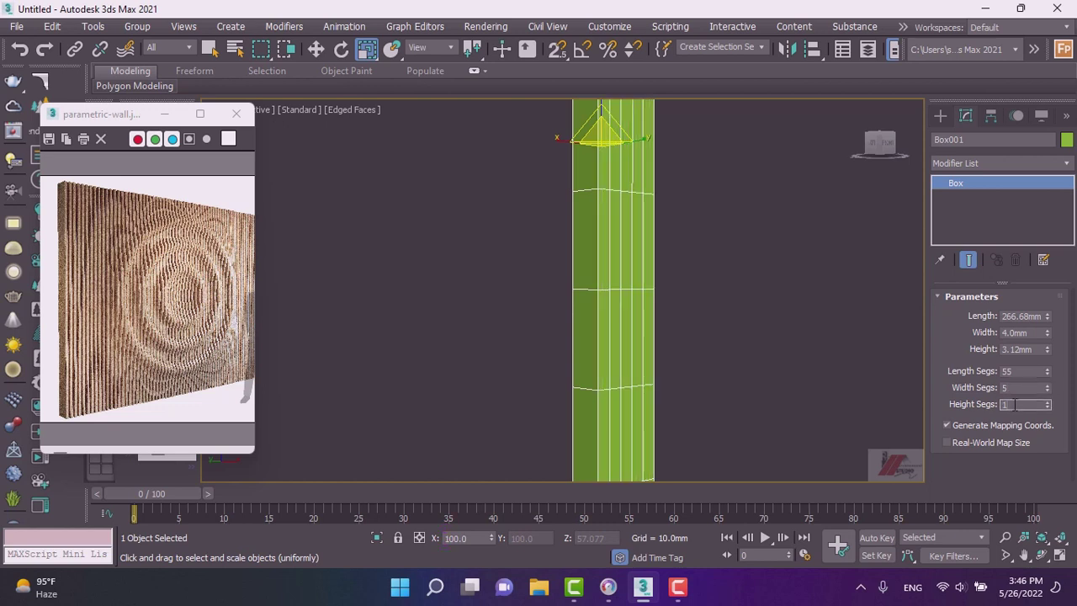
scroll(621, 330, down, 3)
scroll(596, 308, up, 3)
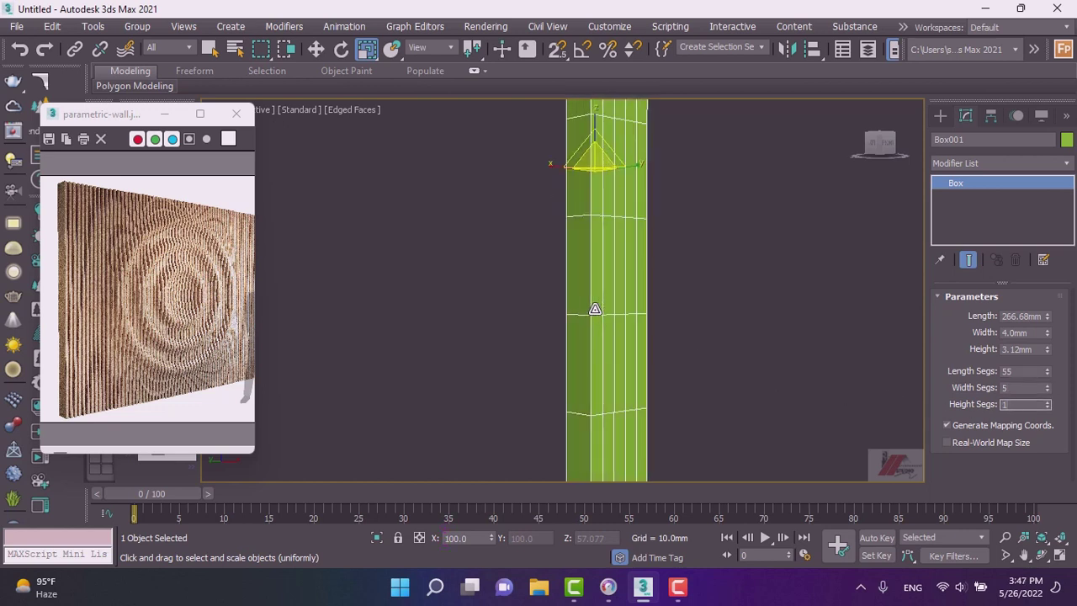
double_click(1016, 371)
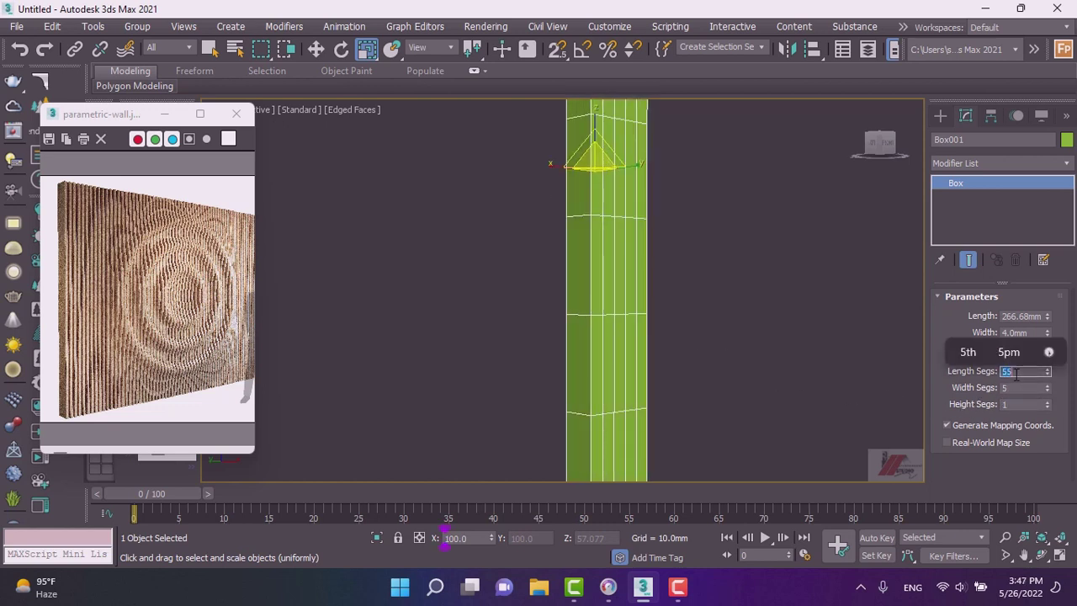
text(88)
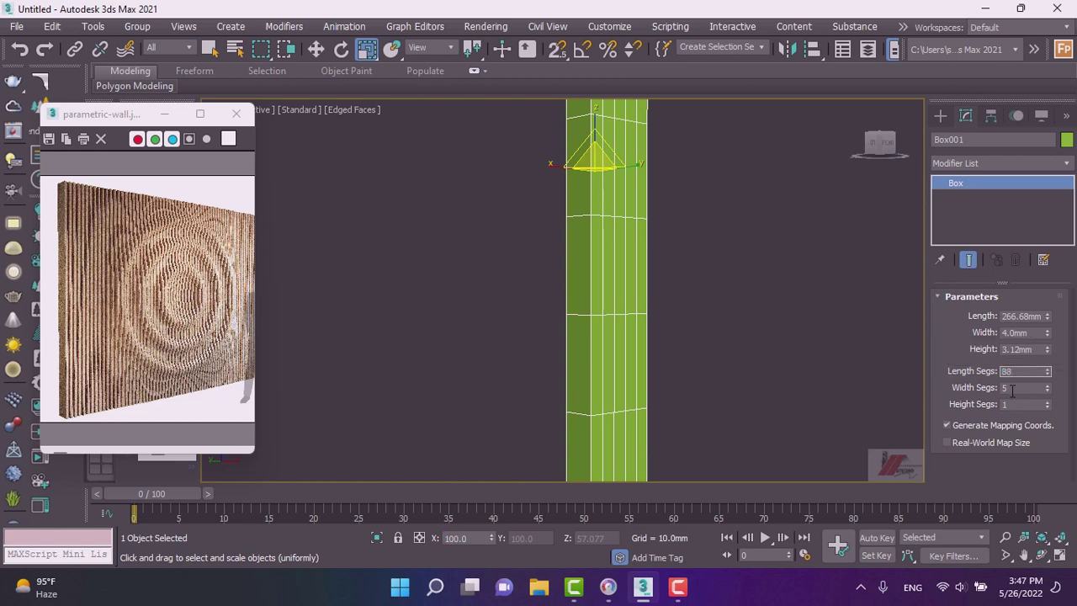
click(1012, 388)
key(Tab)
text(7)
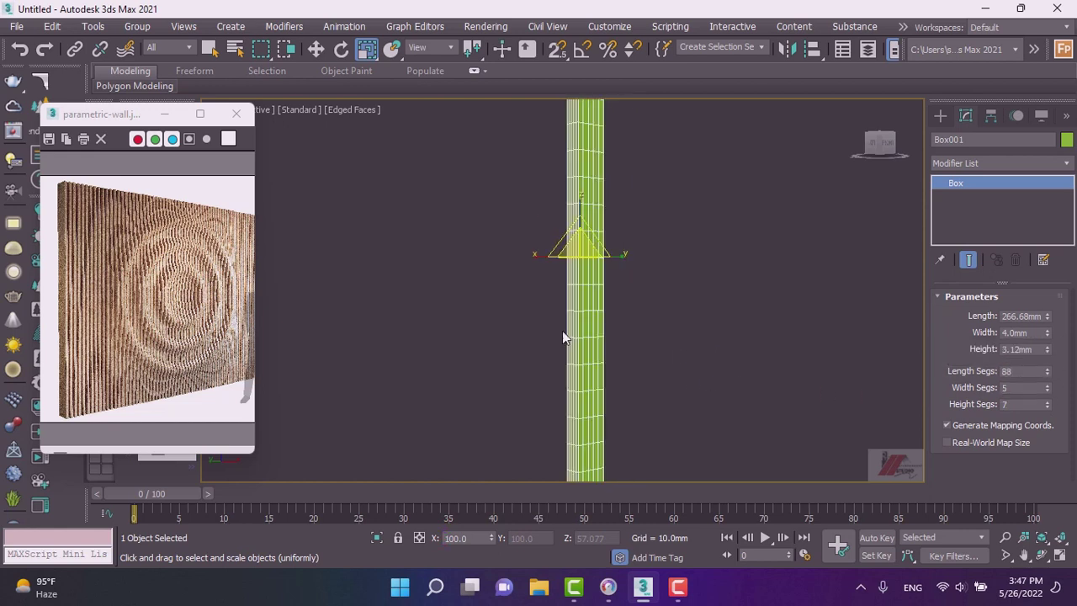
- Orbit to see the slat edge-on and reduce its height segments from 7 to 4
alt+middle_drag(562, 330, 575, 227)
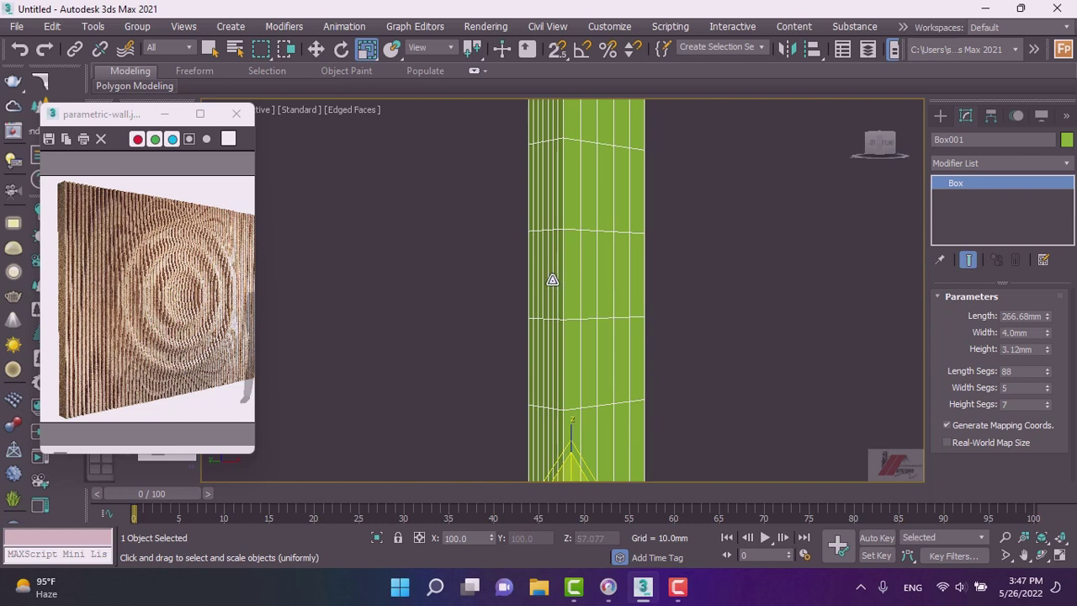
alt+middle_drag(550, 278, 501, 259)
click(940, 115)
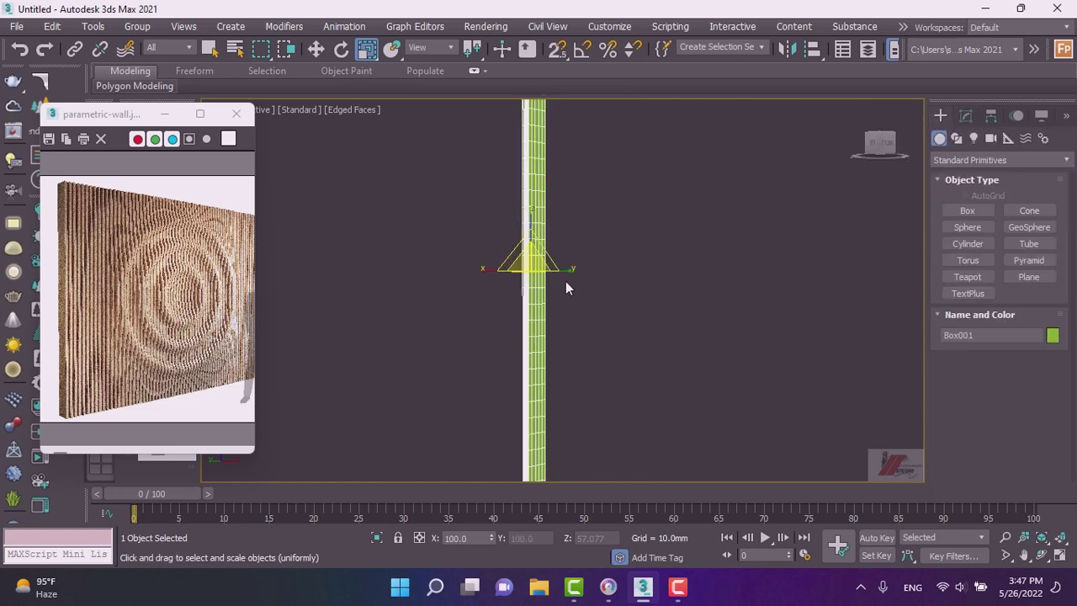
scroll(546, 285, up, 4)
scroll(474, 308, up, 2)
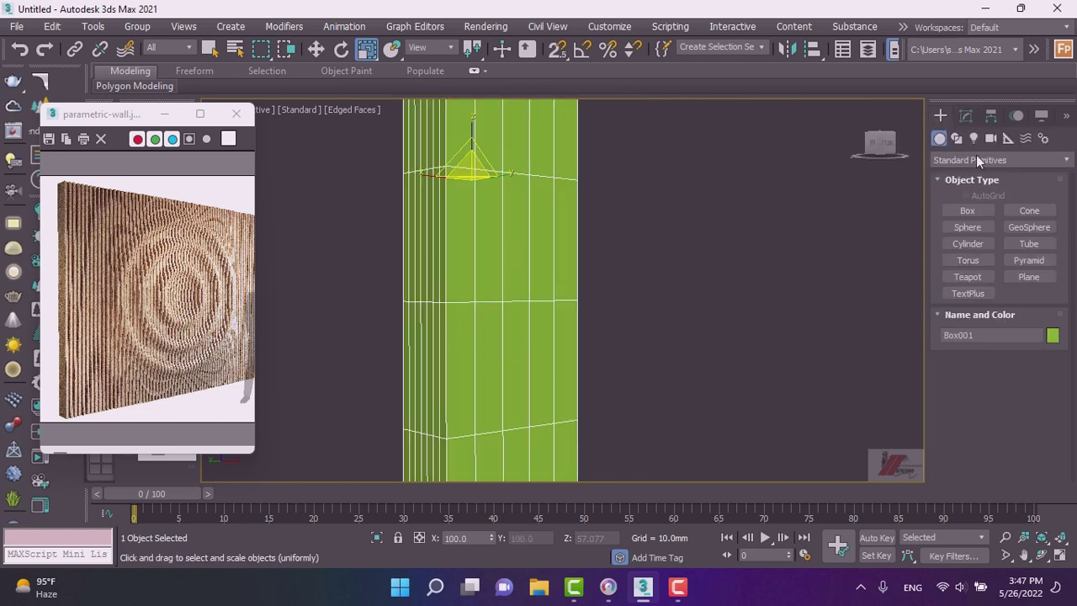
click(966, 115)
double_click(1007, 403)
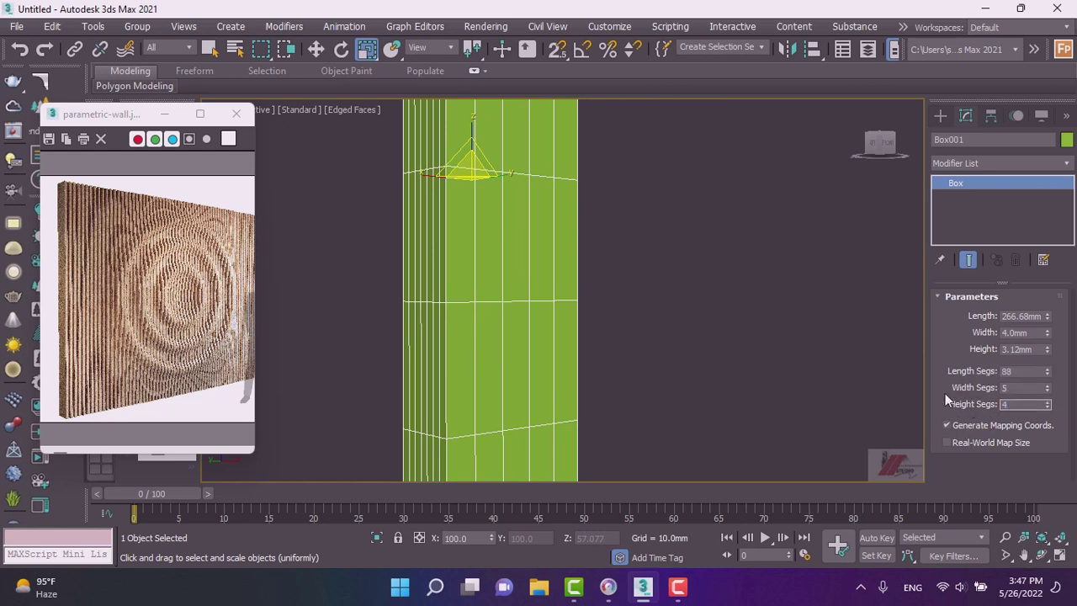
scroll(471, 337, down, 3)
scroll(485, 338, down, 2)
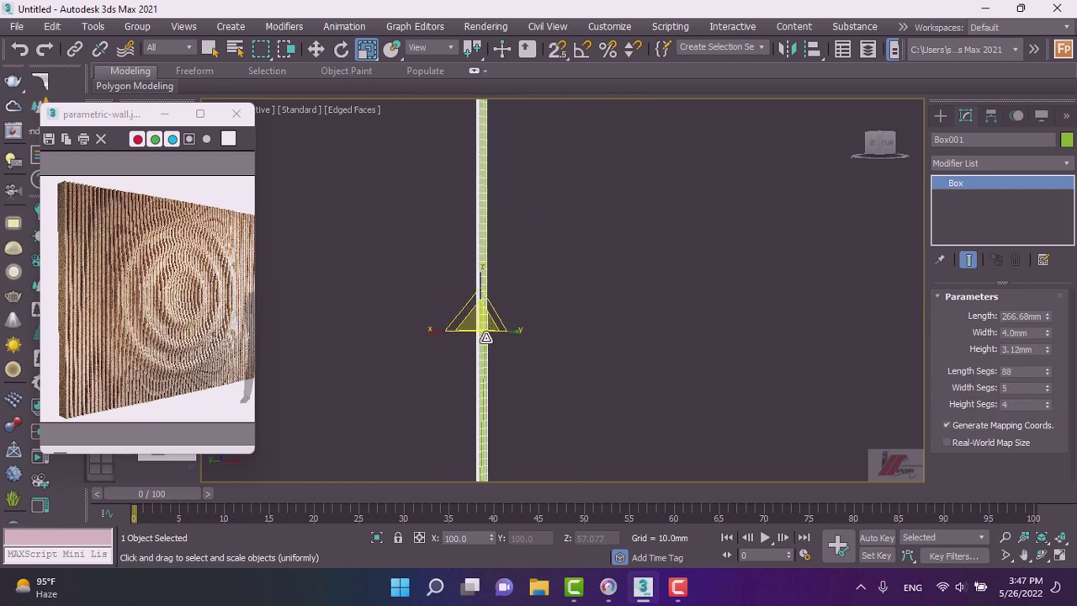
- Shift-move the slat along X to clone 66 copies into a side-by-side panel
click(318, 50)
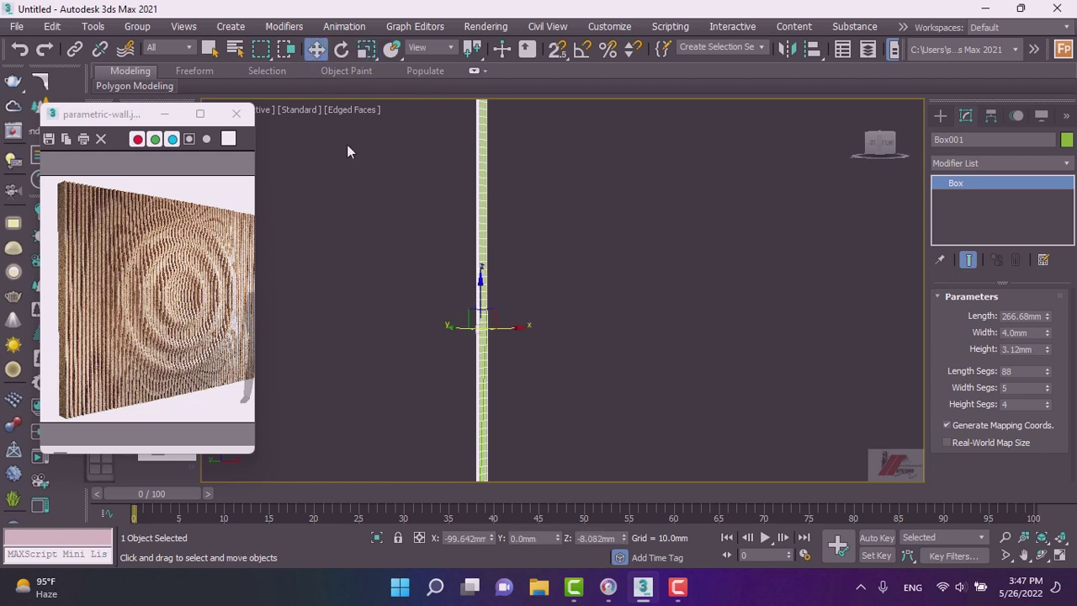
mouse_move(449, 293)
alt+middle_down()
mouse_move(488, 278)
mouse_move(475, 314)
alt+middle_up()
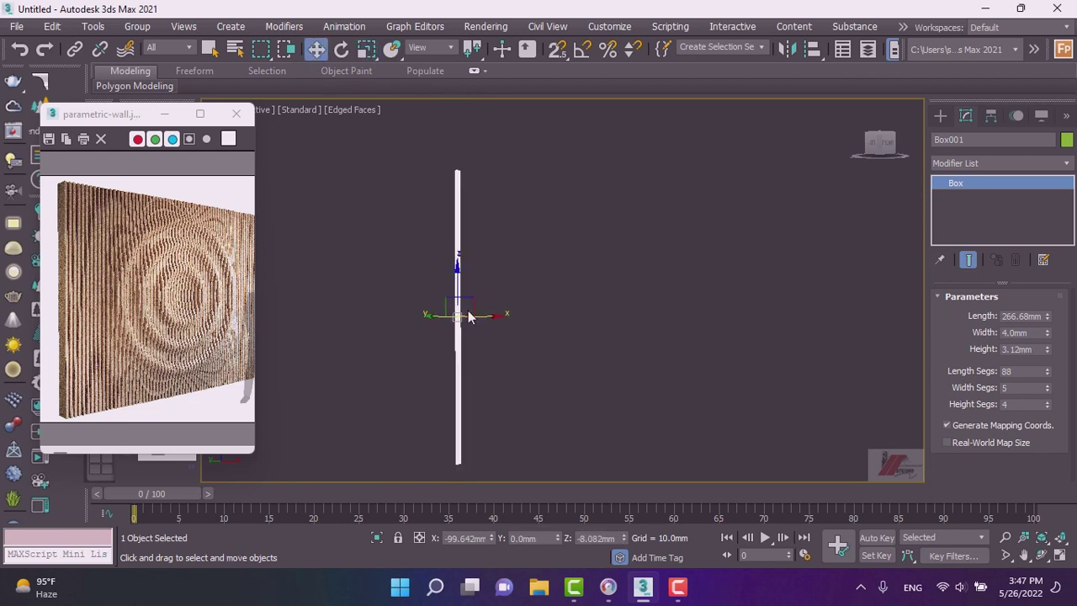
scroll(465, 234, up, 3)
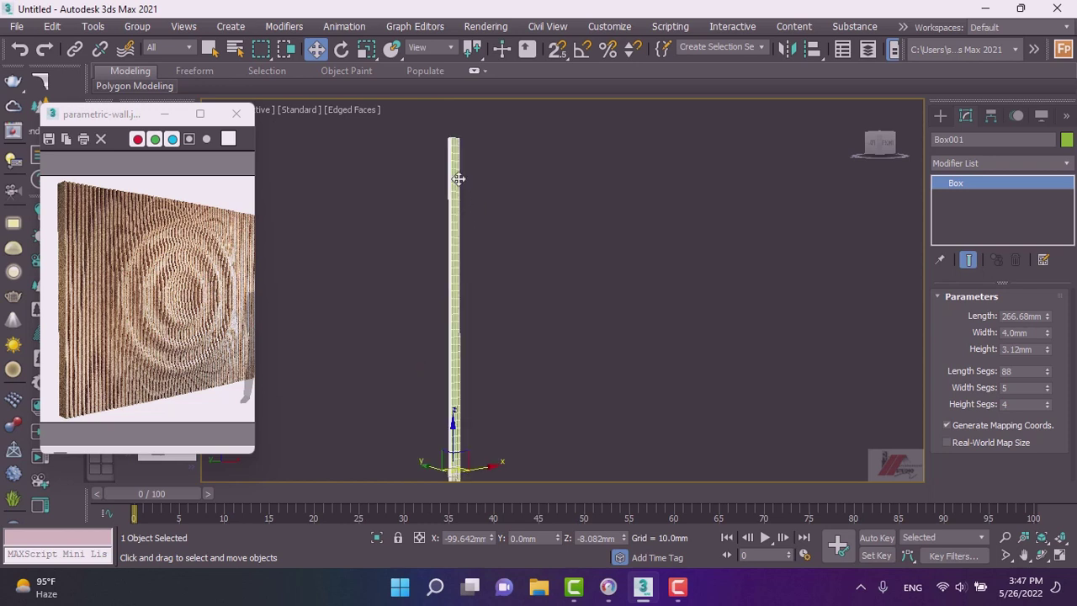
scroll(462, 413, up, 1)
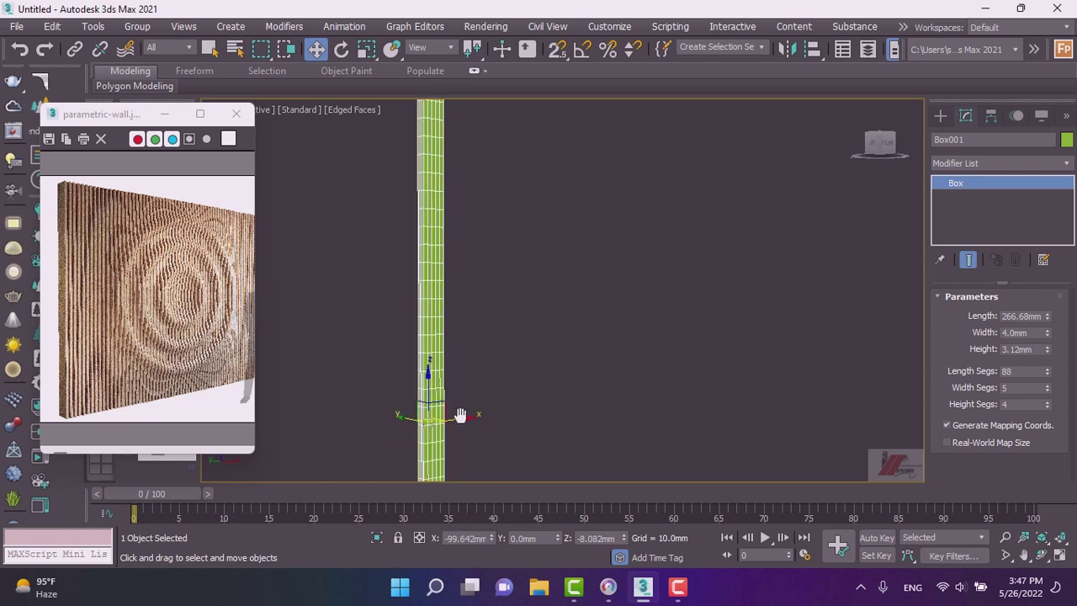
scroll(404, 377, up, 3)
scroll(370, 379, up, 3)
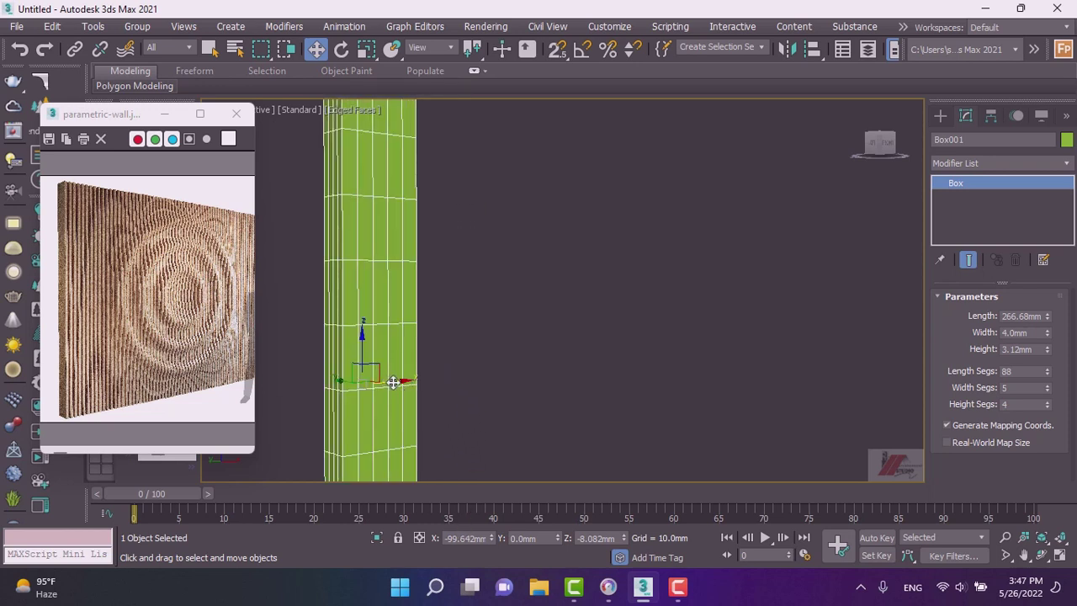
mouse_move(388, 380)
shift+mouse_down()
mouse_move(484, 378)
mouse_move(470, 382)
shift+mouse_up()
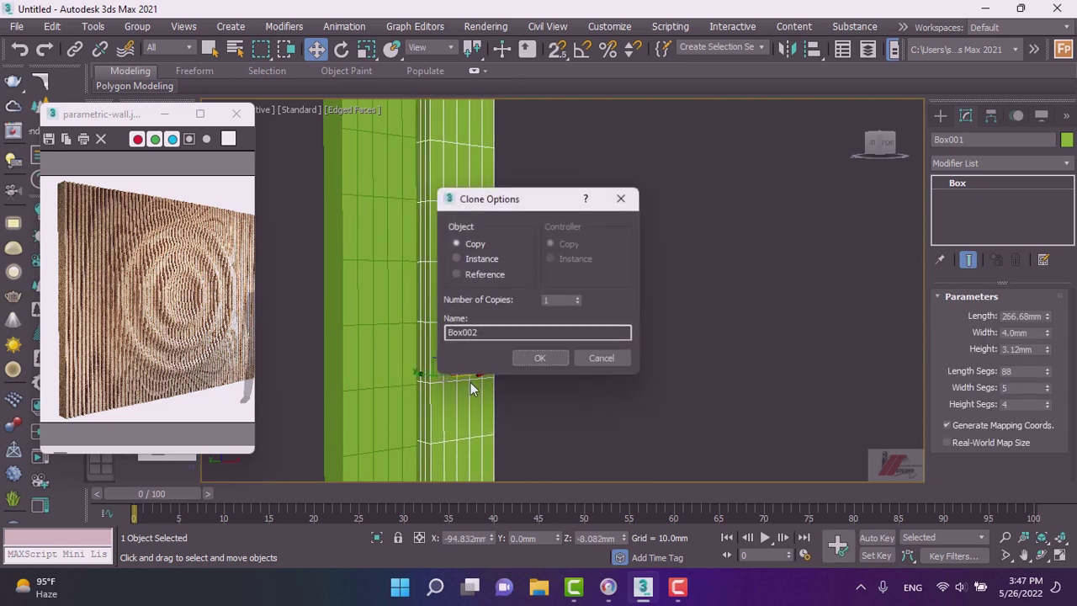
double_click(570, 300)
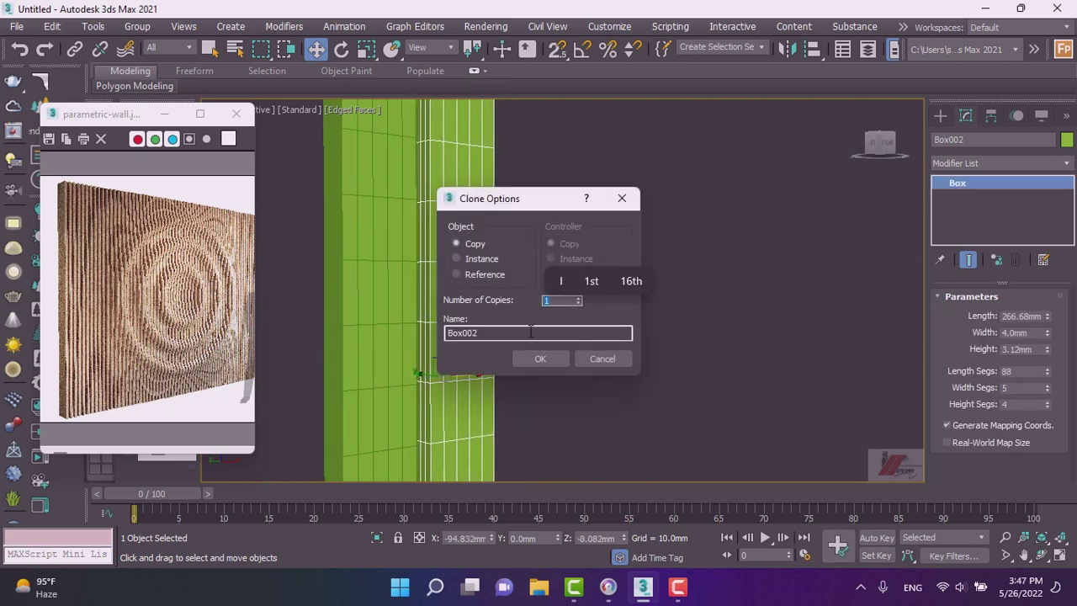
text(66)
click(539, 359)
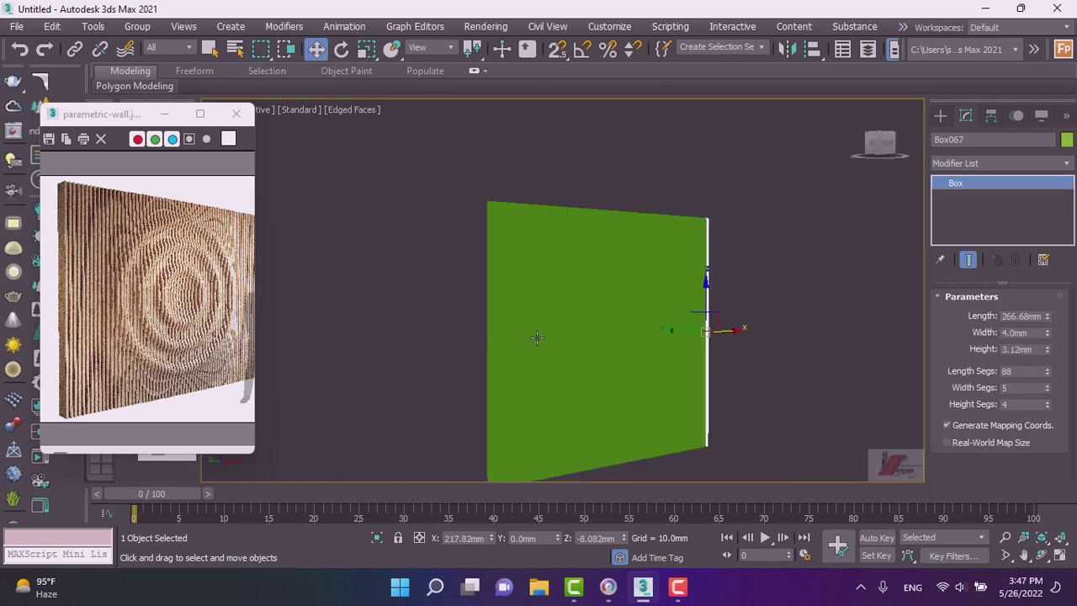
- Select the first slat, Box001, at the panel's edge
scroll(531, 326, up, 2)
scroll(503, 288, down, 2)
click(402, 335)
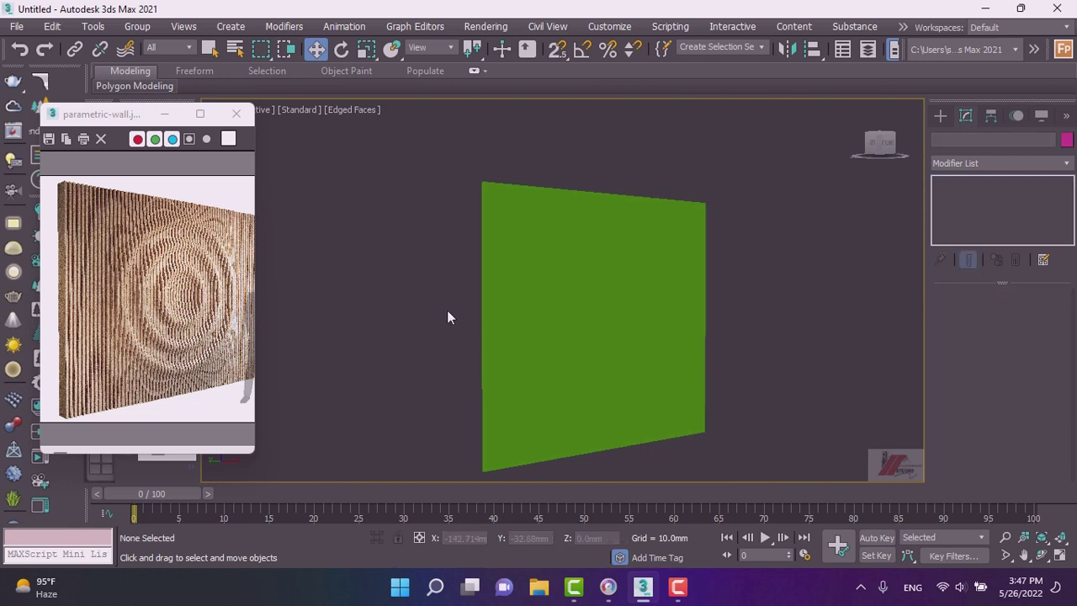
click(521, 325)
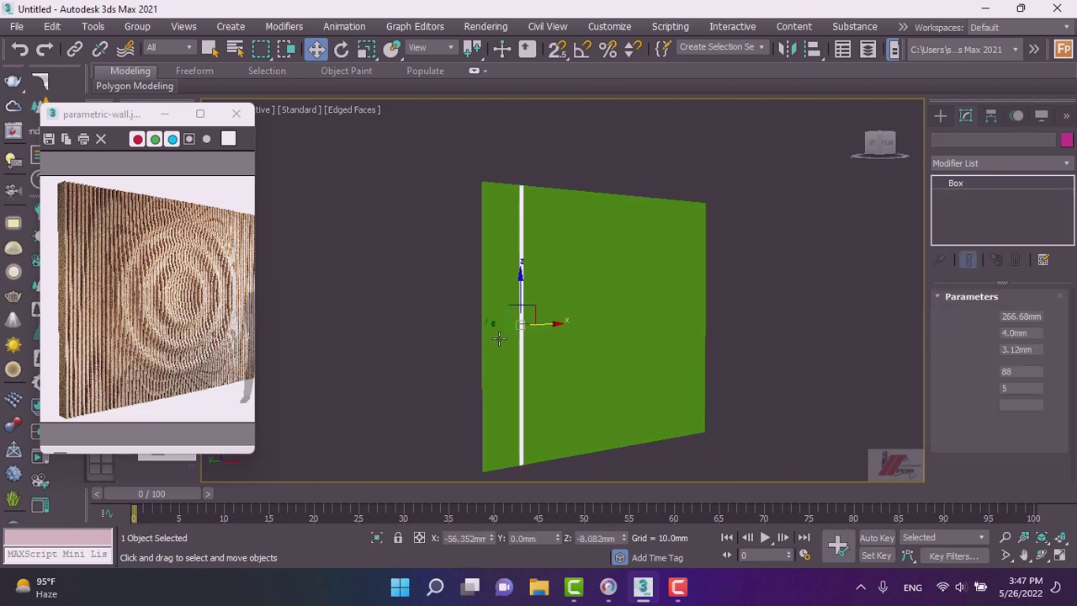
click(482, 461)
click(485, 459)
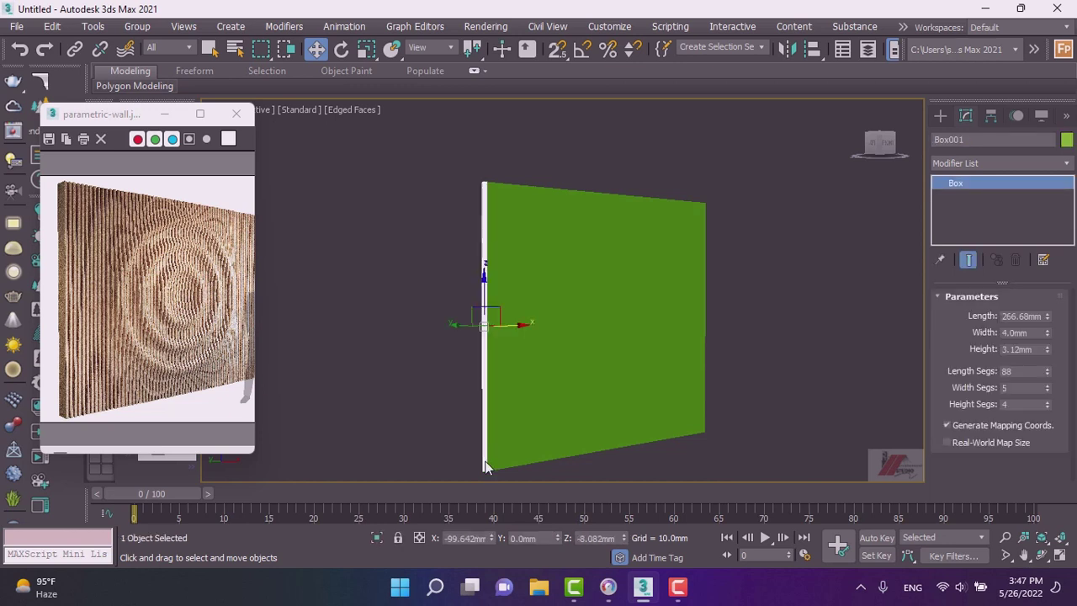
- Convert Box001 to Editable Poly and attach slats Box002–Box067 into one wall object
right_click(485, 465)
mouse_move(514, 537)
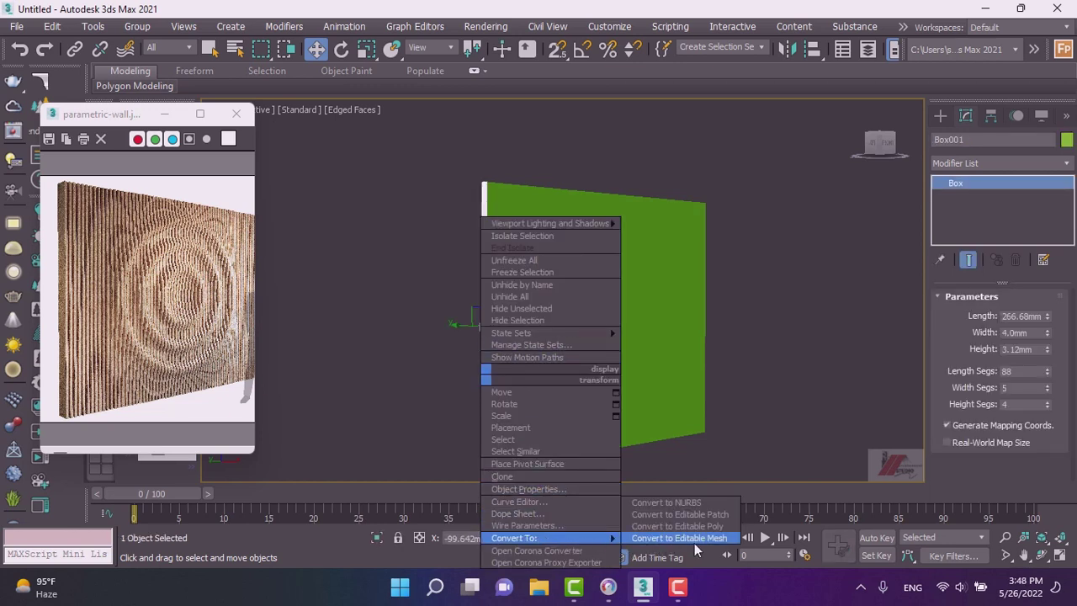
click(702, 525)
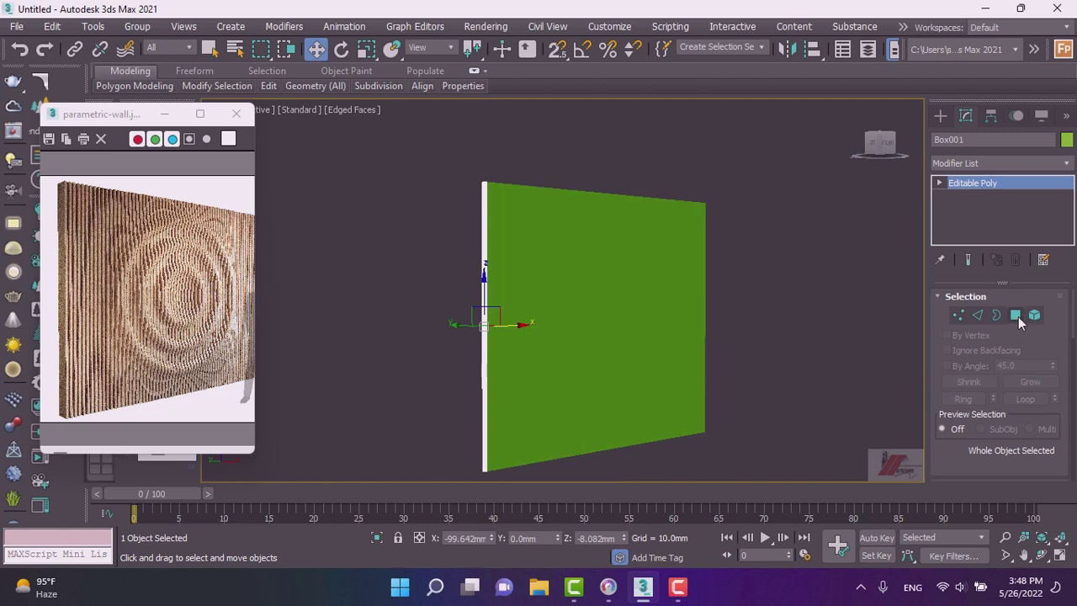
scroll(956, 451, down, 2)
scroll(959, 439, down, 2)
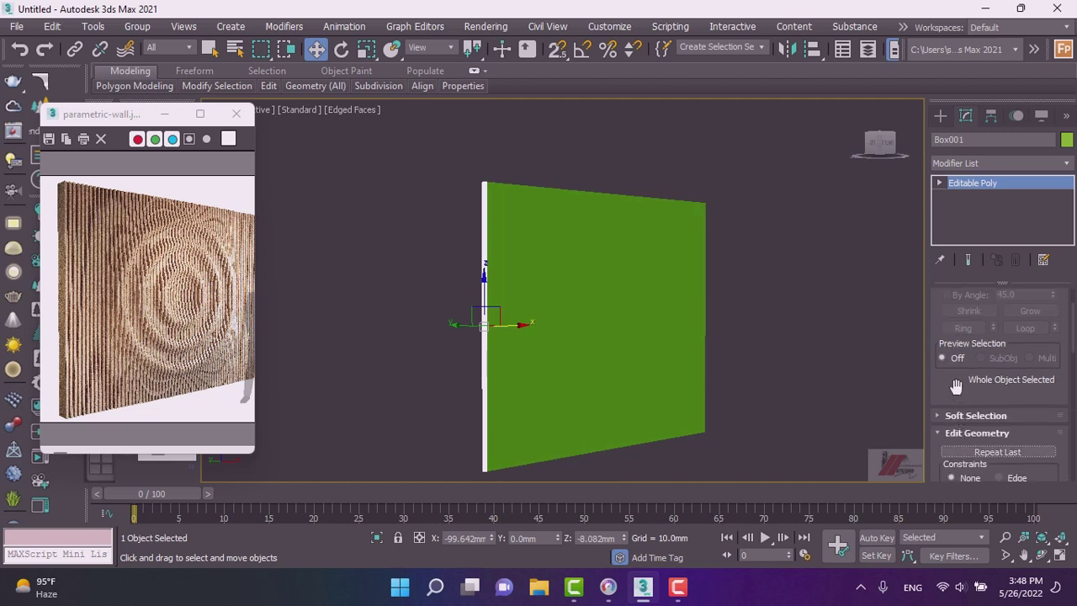
scroll(938, 396, down, 2)
scroll(946, 392, down, 1)
scroll(956, 426, down, 2)
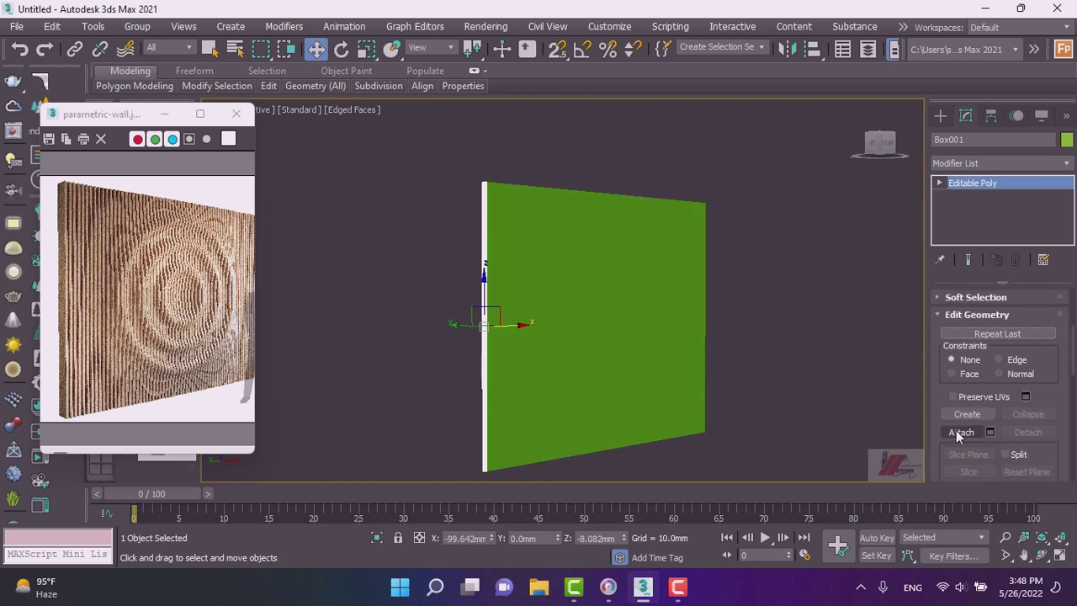
click(989, 431)
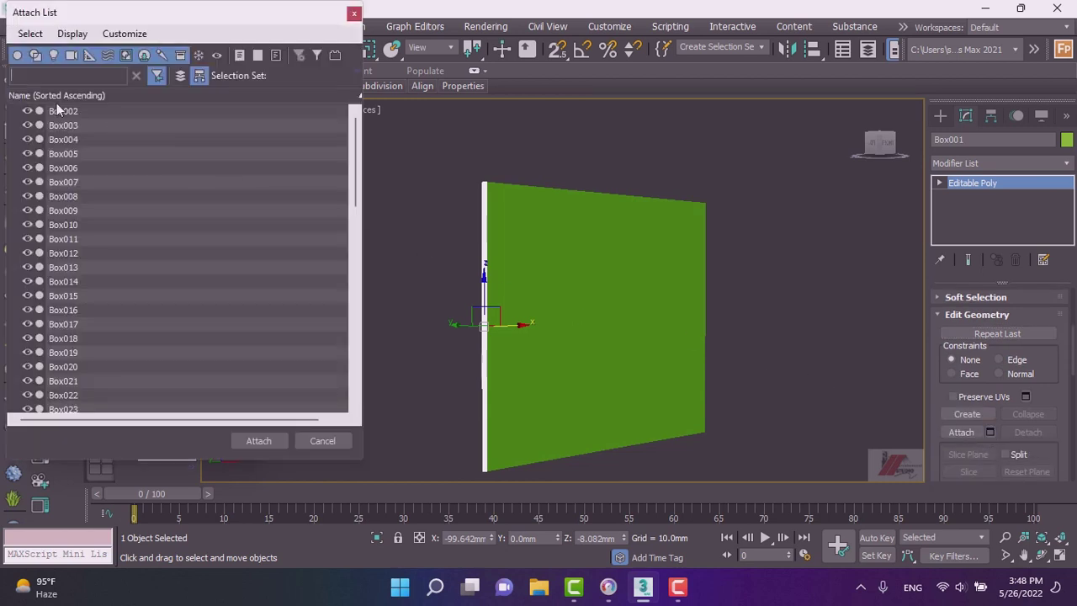
scroll(111, 227, down, 10)
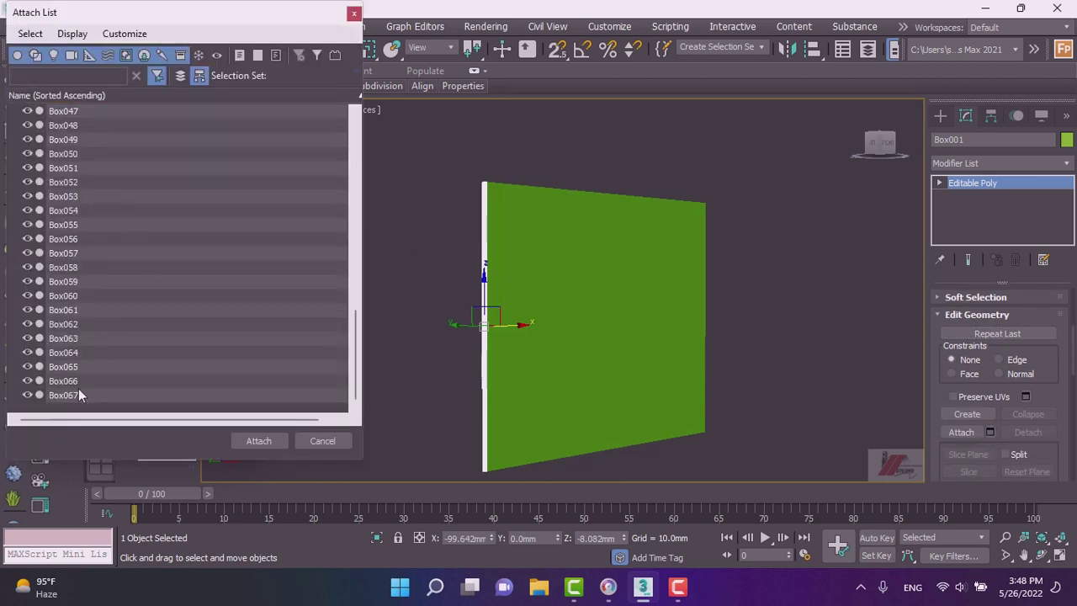
key(ctrl+a)
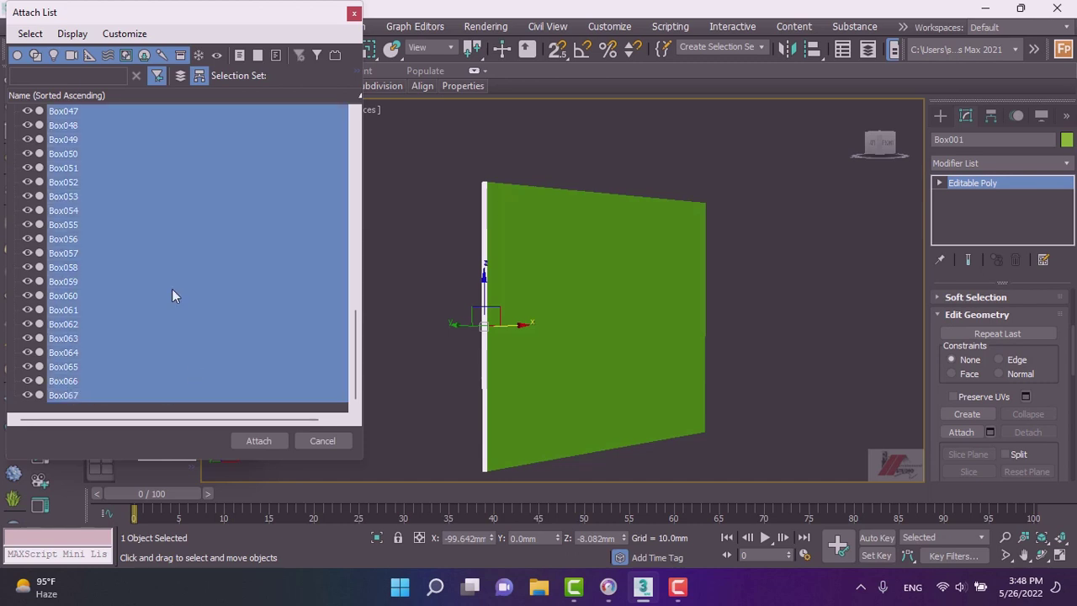
click(253, 441)
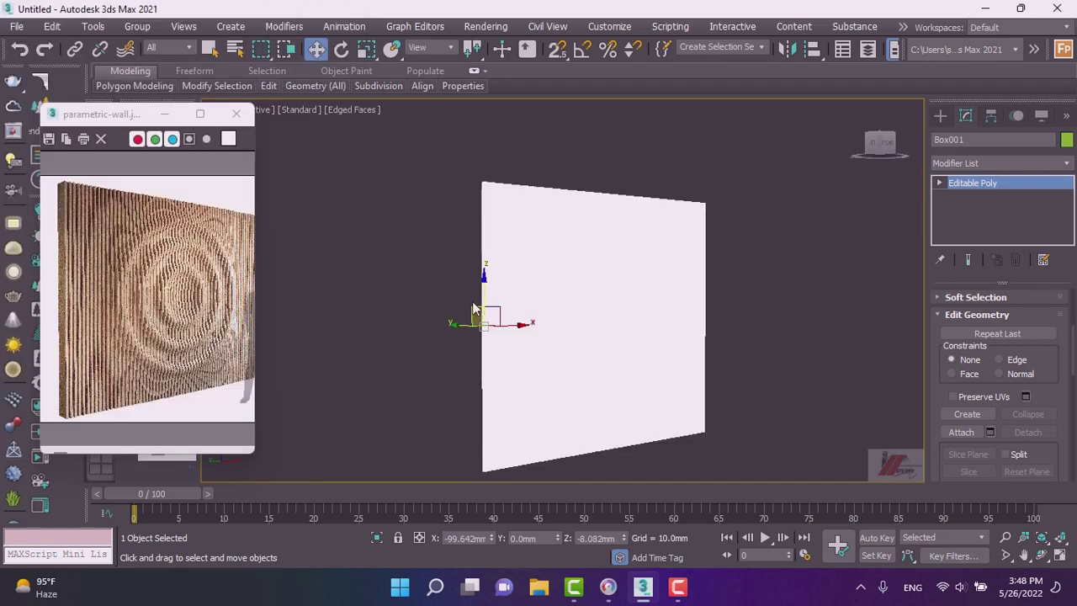
click(424, 294)
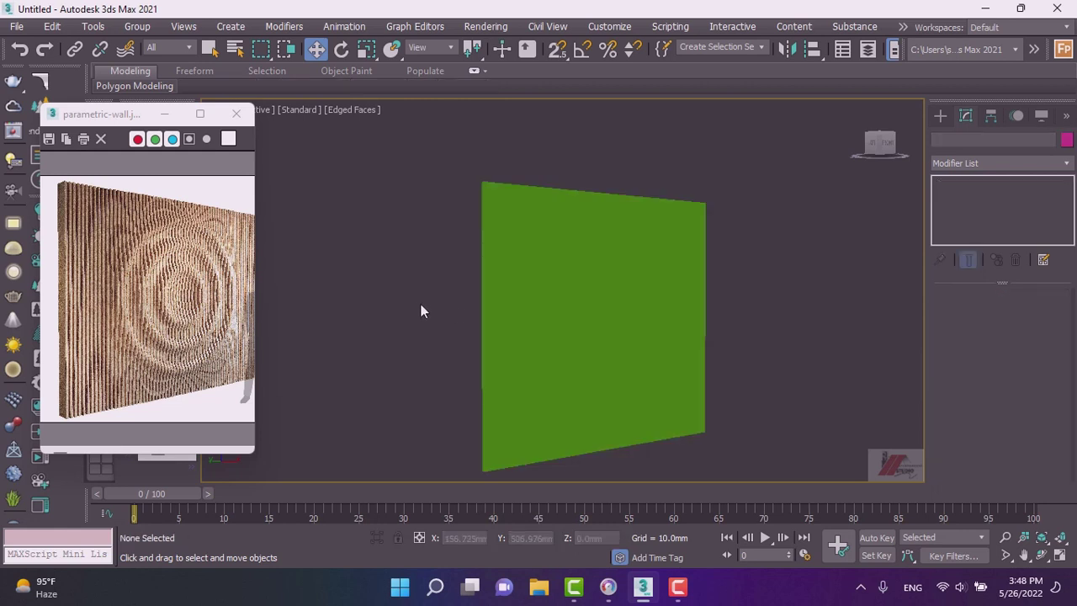
- Give the slat wall a pale yellow object colour, then open the Slate Material Editor
click(516, 301)
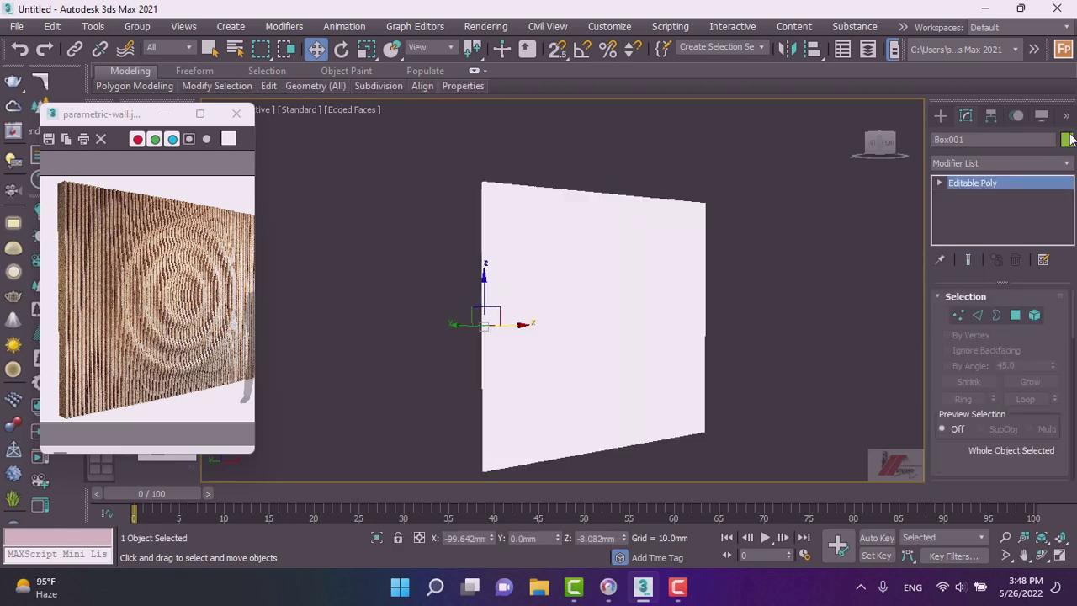
click(1067, 137)
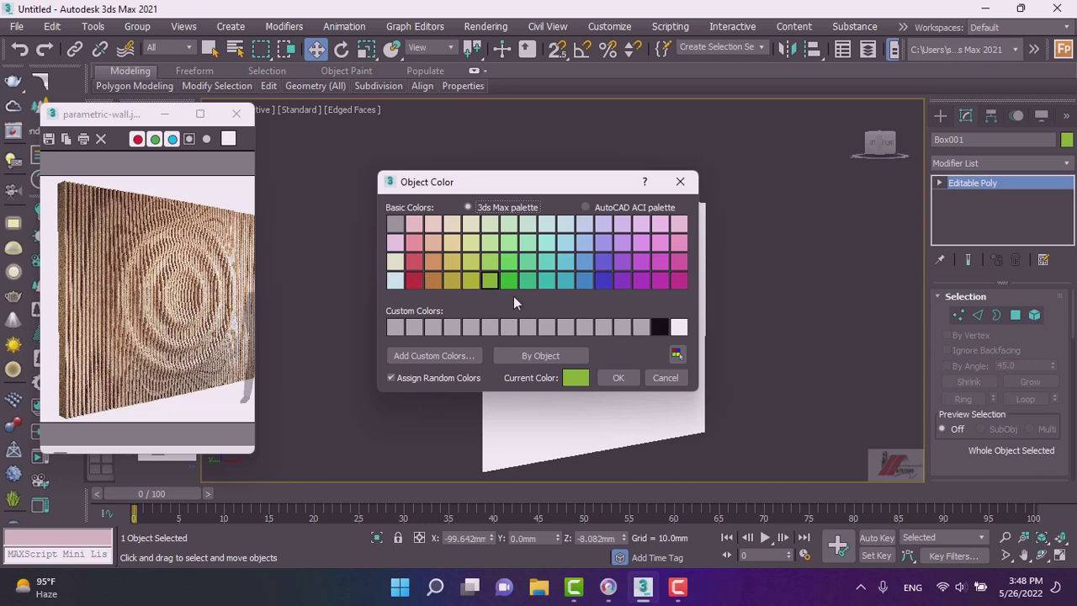
click(395, 263)
click(617, 377)
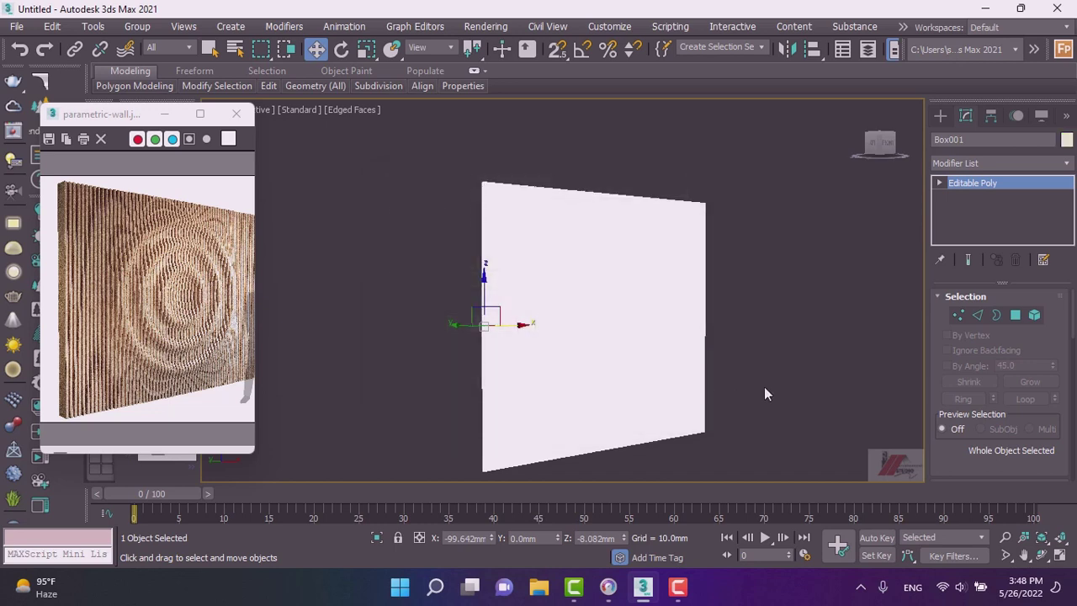
click(782, 383)
scroll(547, 305, up, 2)
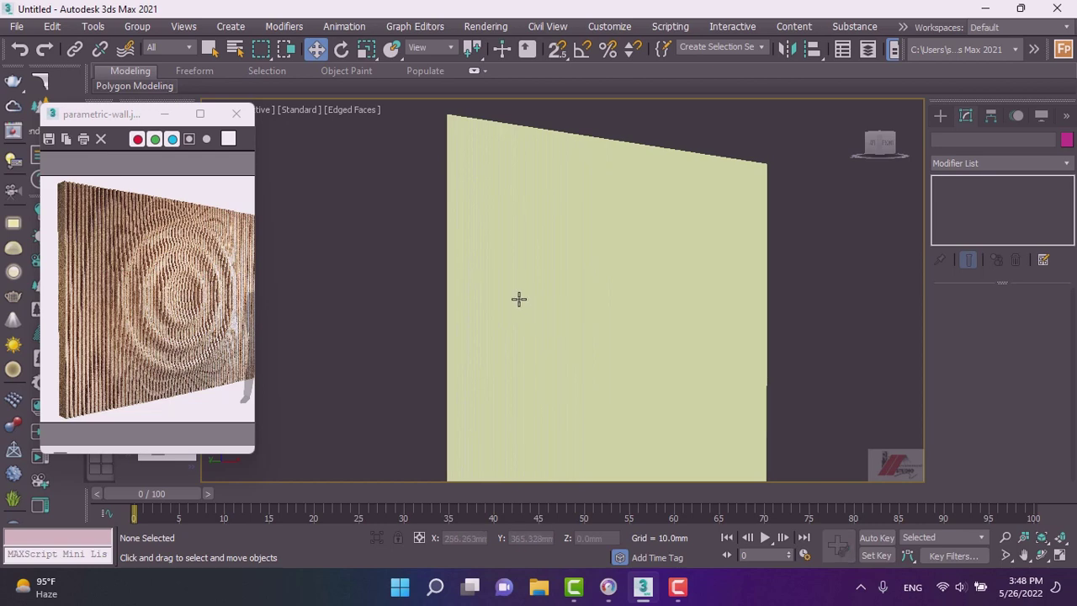
key(m)
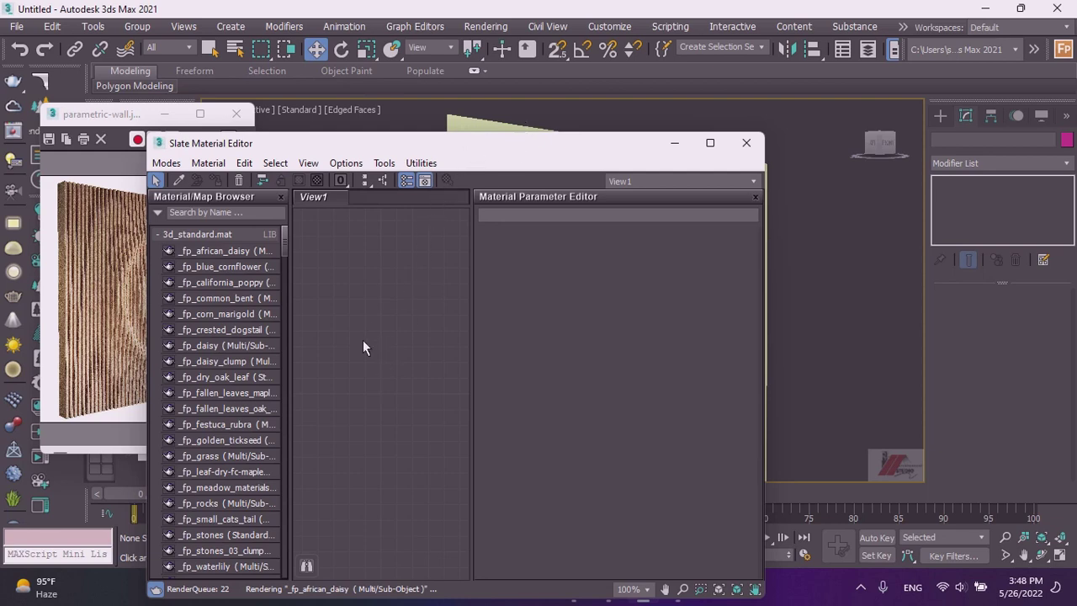
- Add a CoronaLegacyMtl node, Material #26, in the Slate editor and show its parameters
right_click(362, 339)
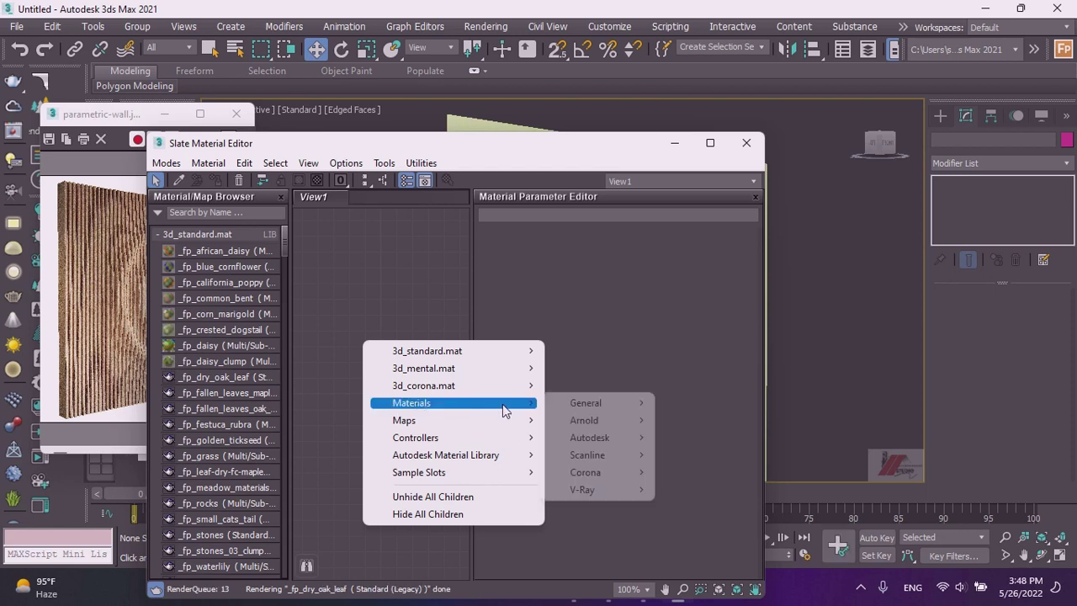
mouse_move(412, 403)
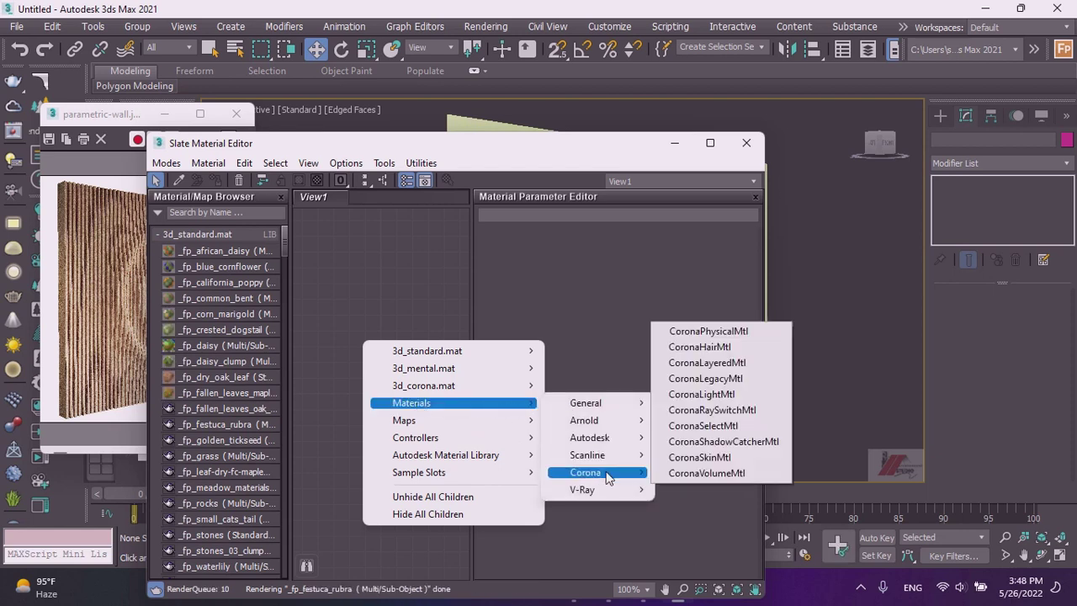
mouse_move(585, 471)
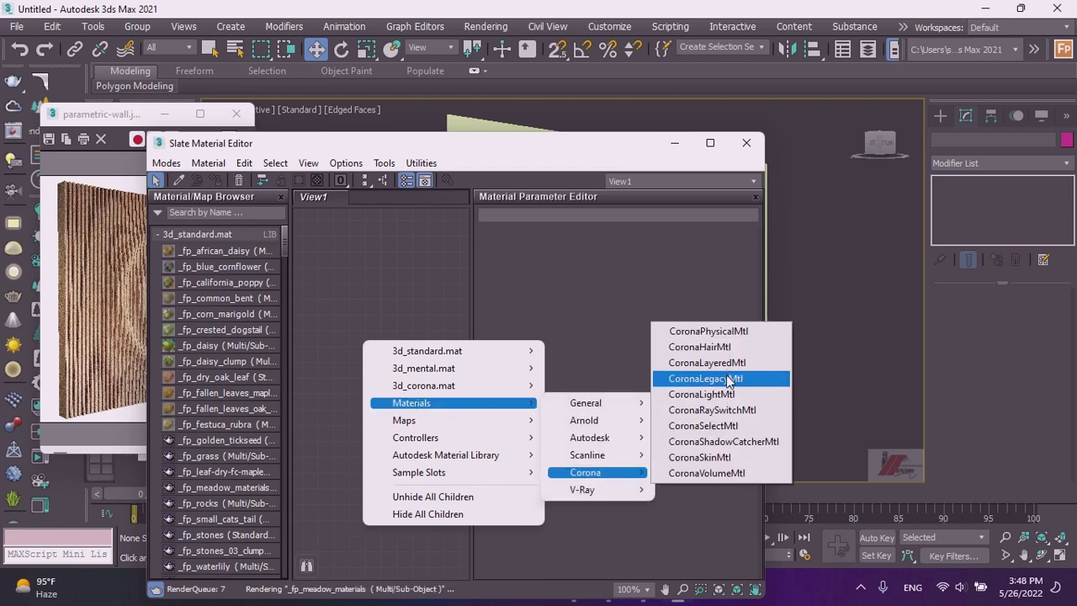
click(727, 378)
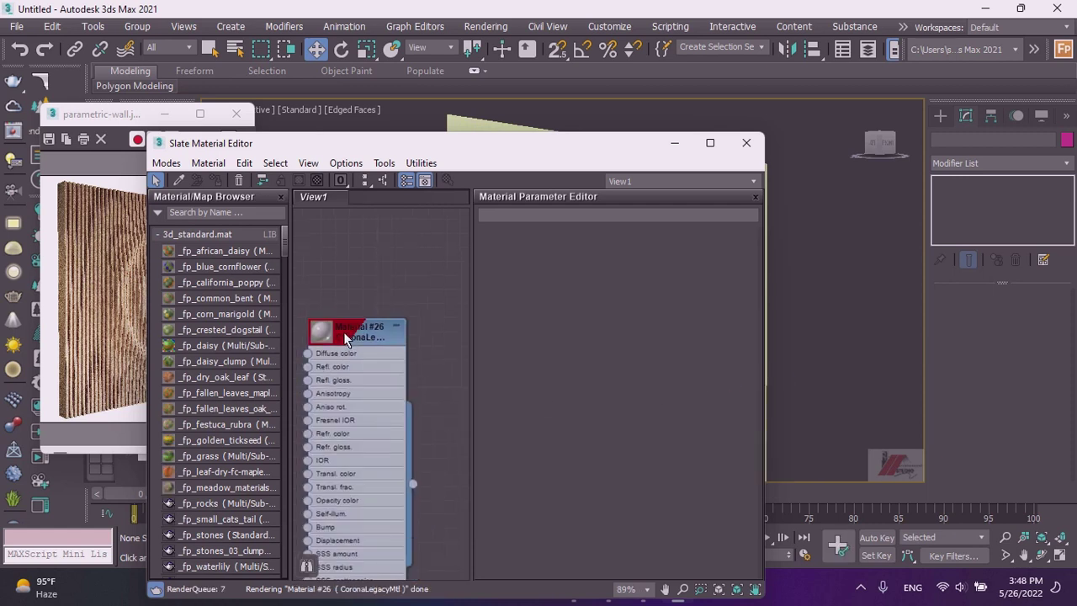
scroll(345, 336, down, 2)
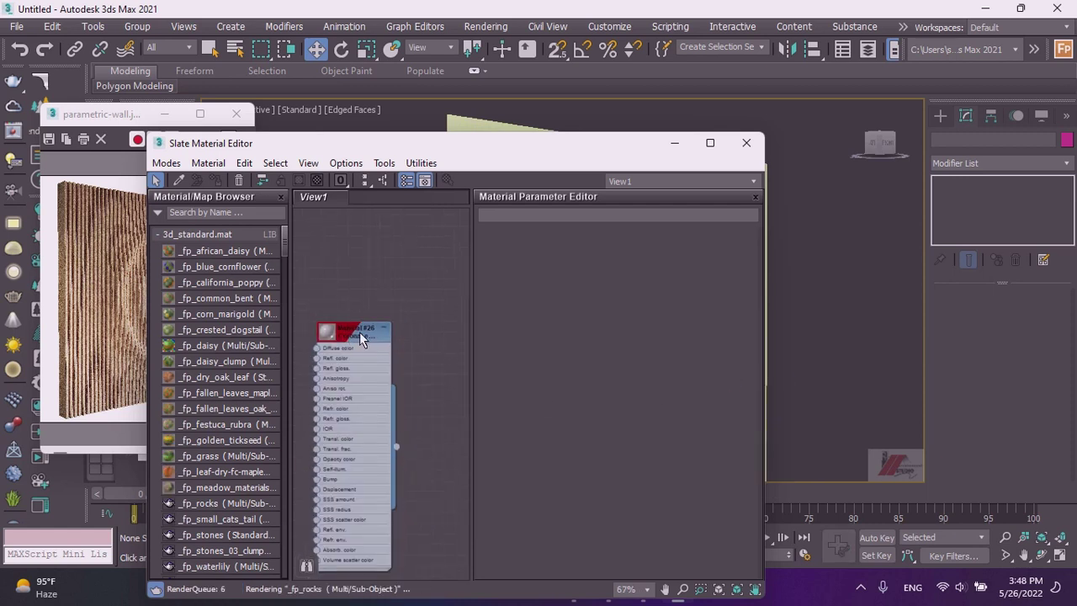
double_click(353, 337)
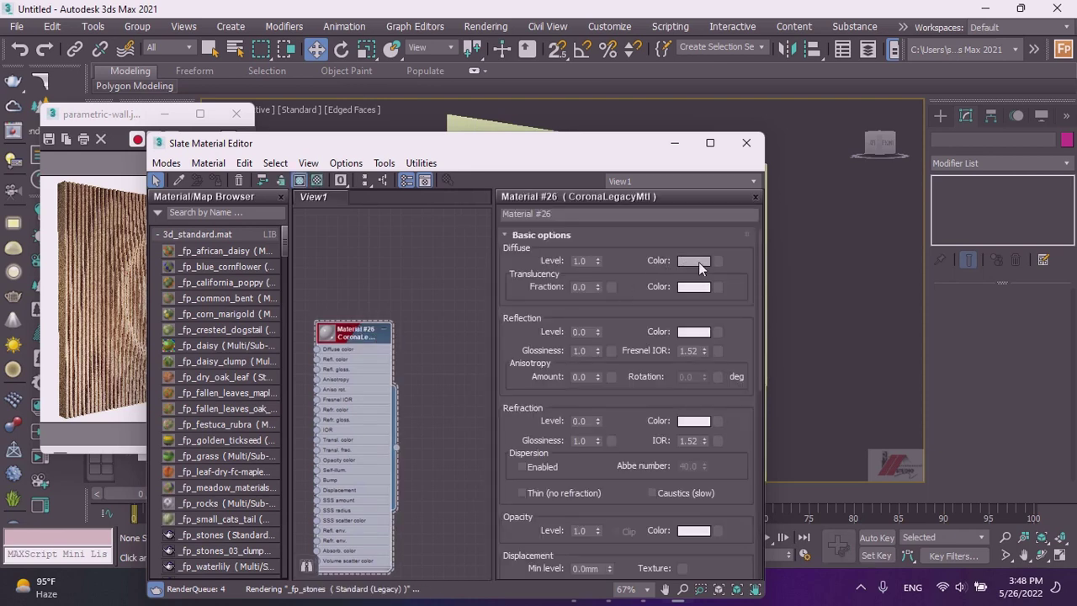
- Set Material #26's diffuse colour to a pale beige-yellow (RGB 217, 203, 107)
click(696, 260)
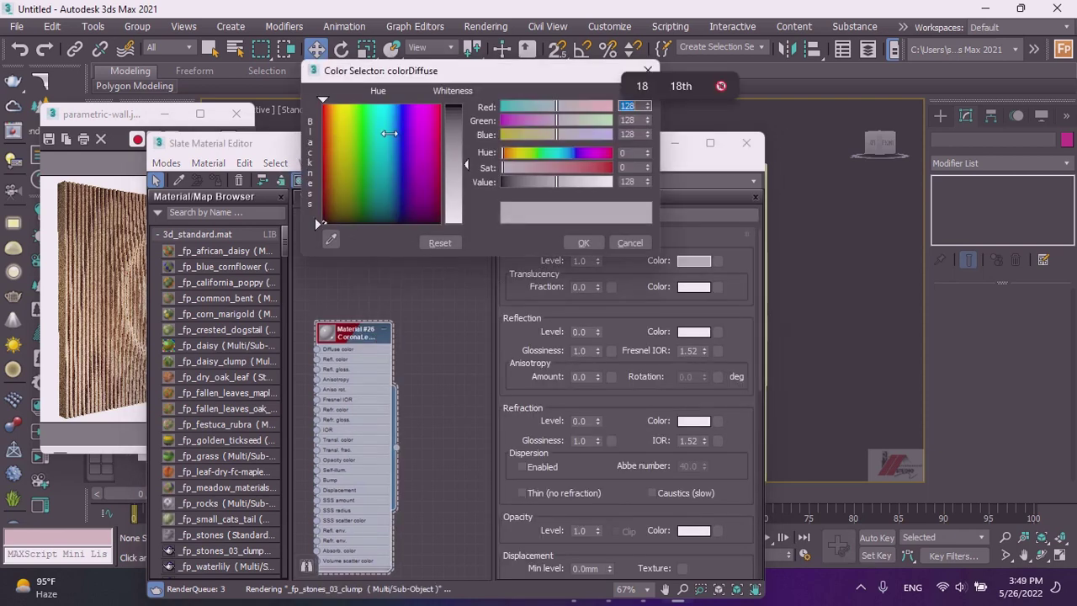
click(521, 154)
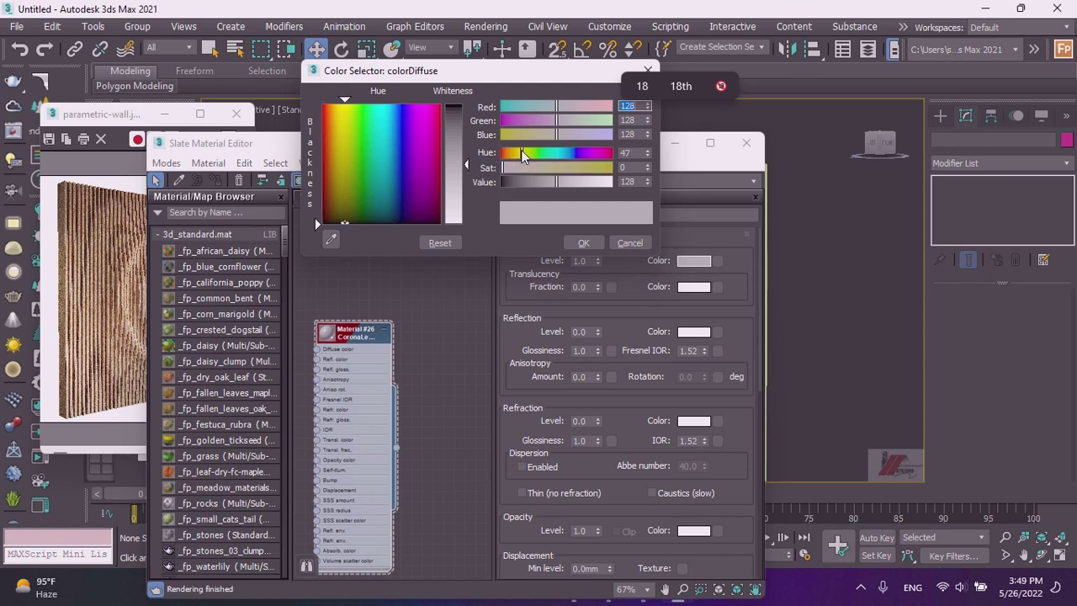
drag(346, 222, 340, 135)
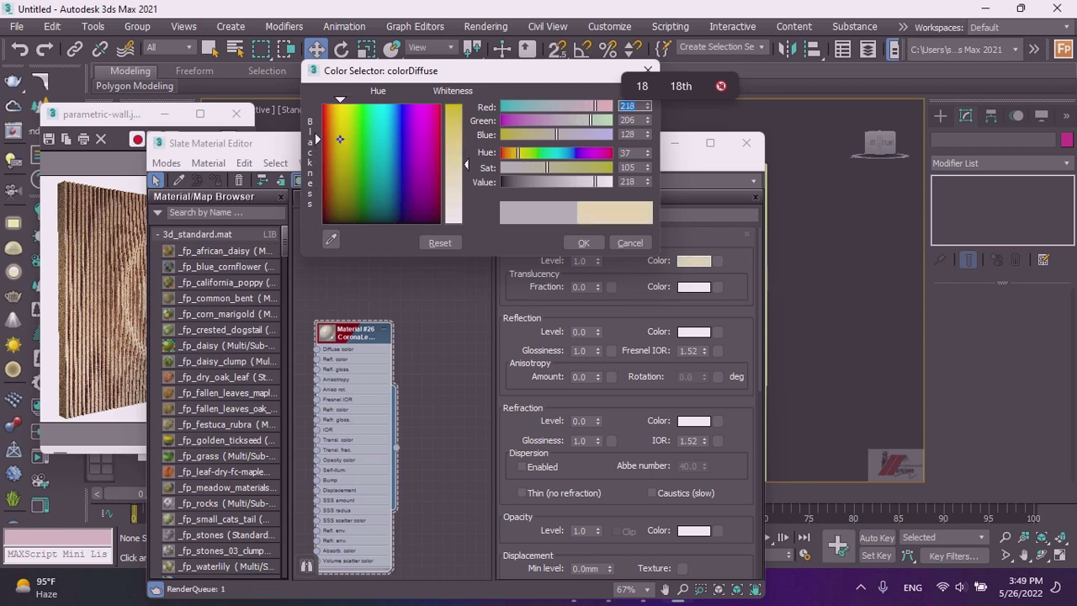
drag(466, 167, 466, 151)
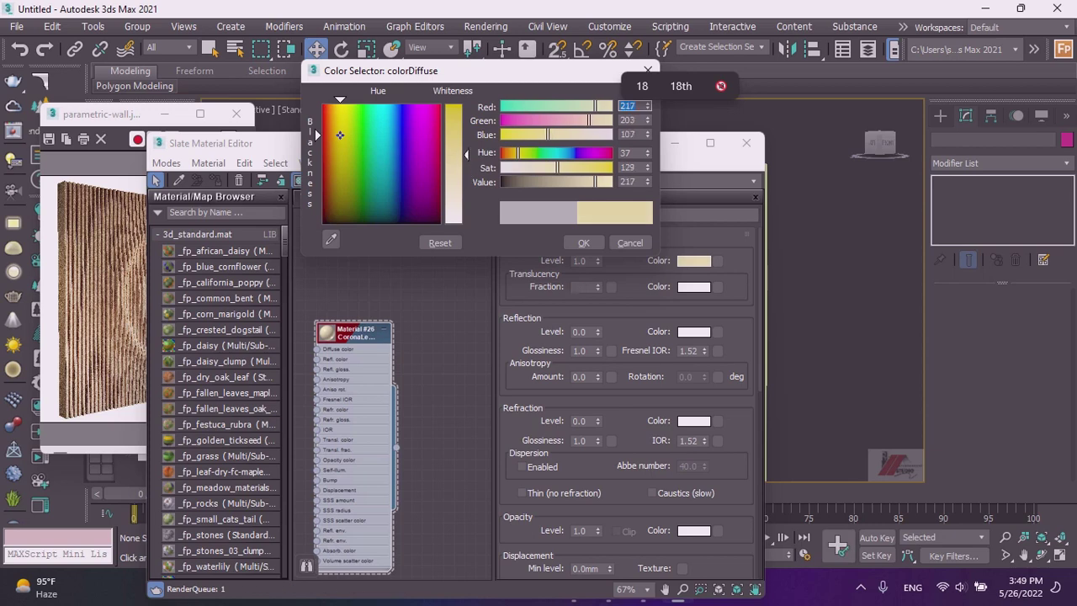
click(579, 241)
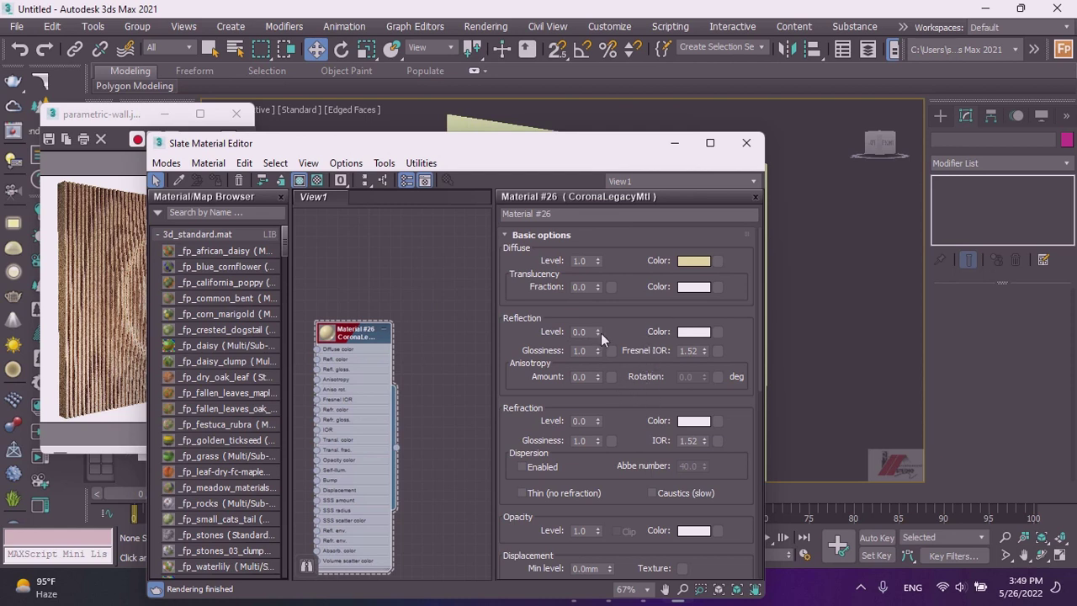
- Set translucency fraction 0.02, reflection level 0.51 and reflection glossiness 0.33 on Material #26
click(597, 284)
drag(598, 328, 599, 305)
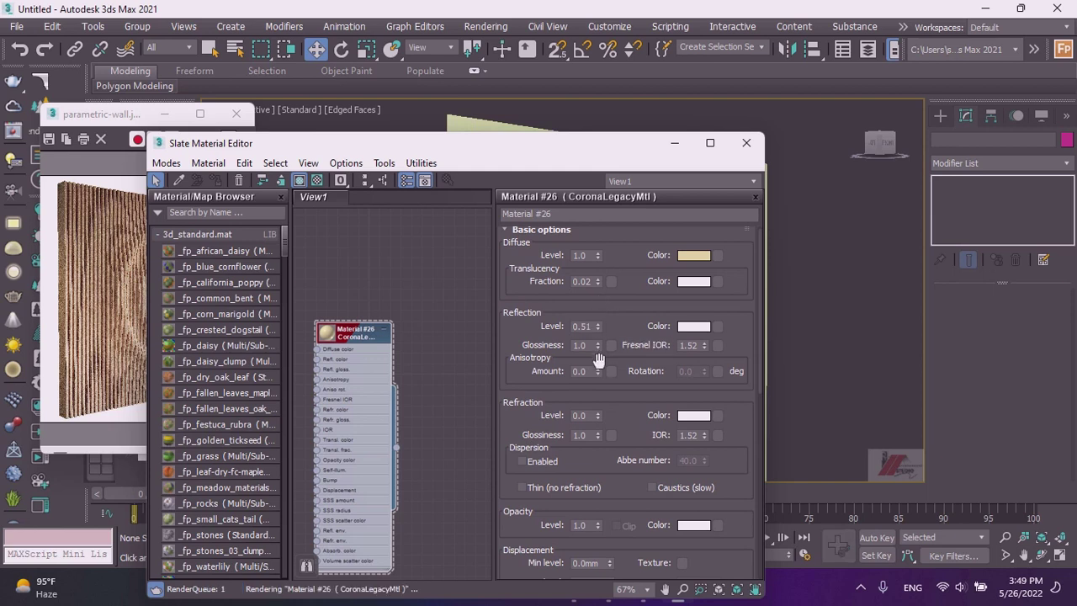
click(599, 345)
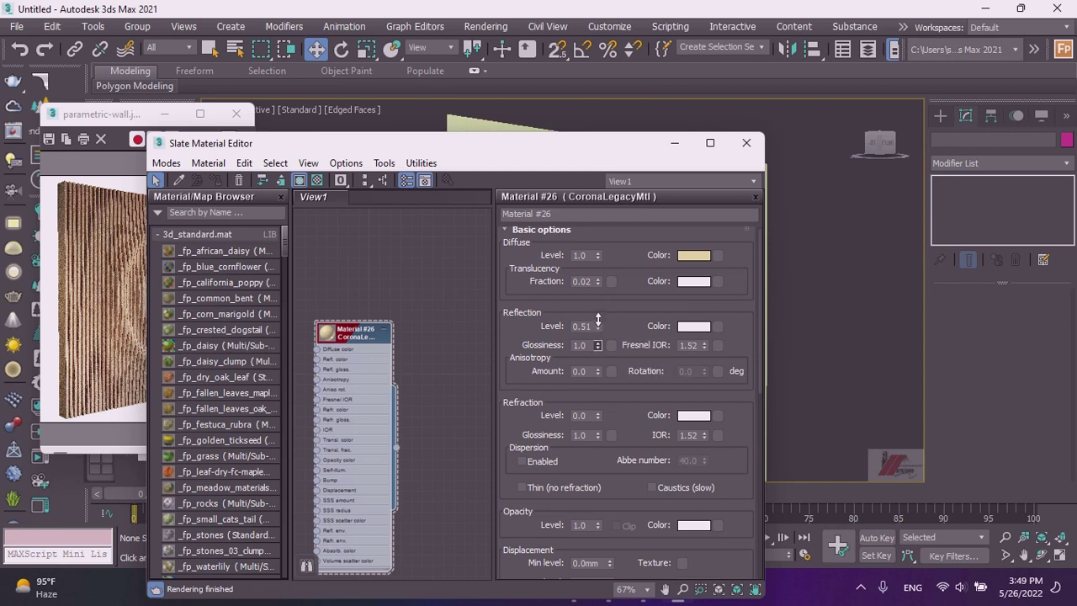
drag(599, 346, 603, 406)
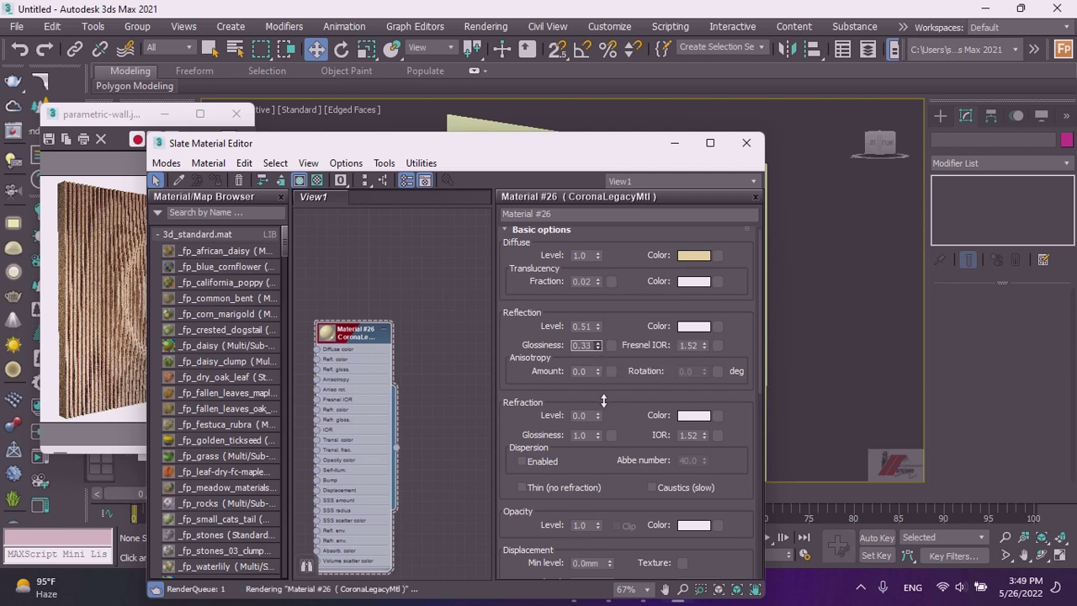
click(697, 326)
- Try reflection colour tones, then sample a brown from the wood reference image
drag(465, 223, 466, 132)
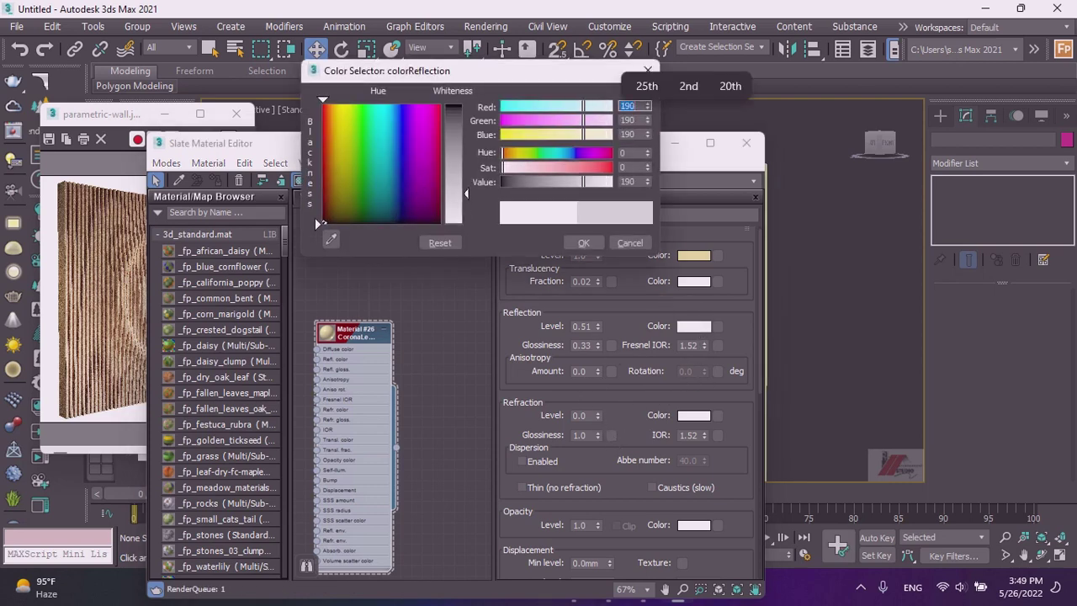
drag(452, 134, 452, 180)
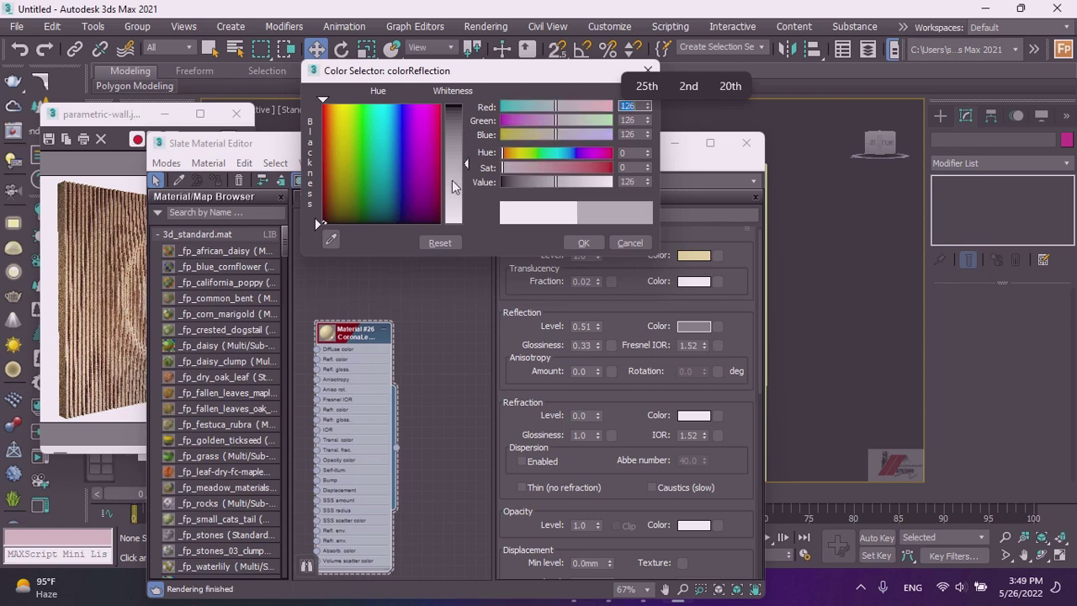
click(346, 160)
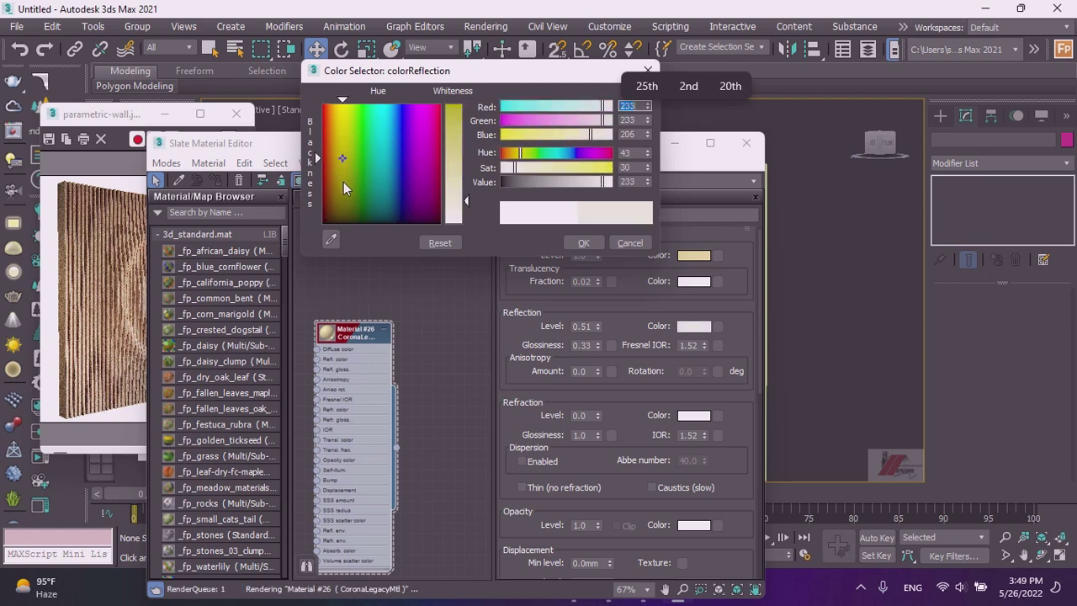
click(338, 191)
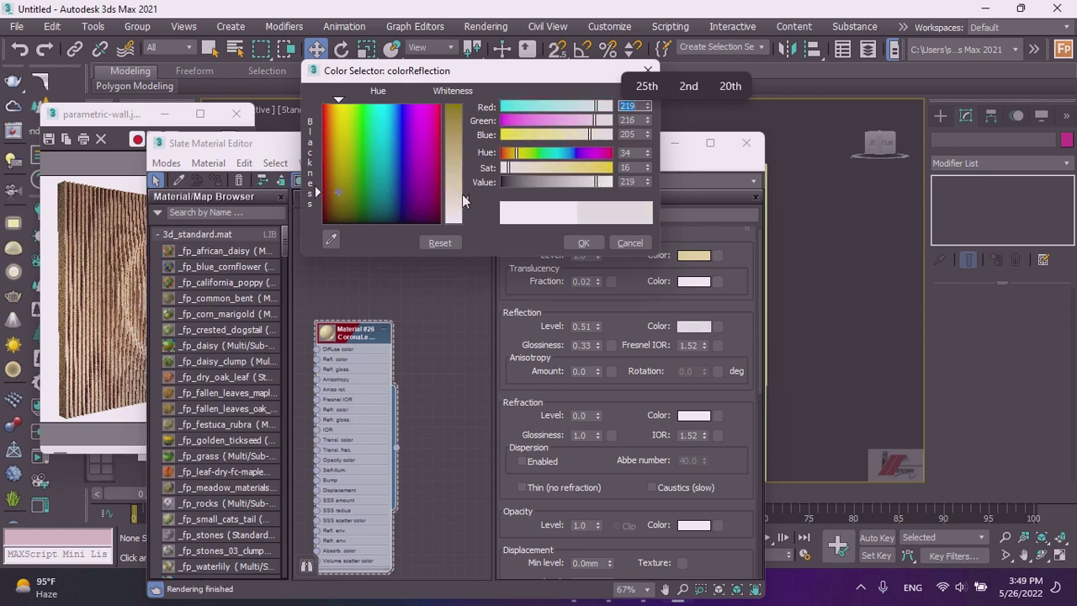
drag(464, 199, 463, 183)
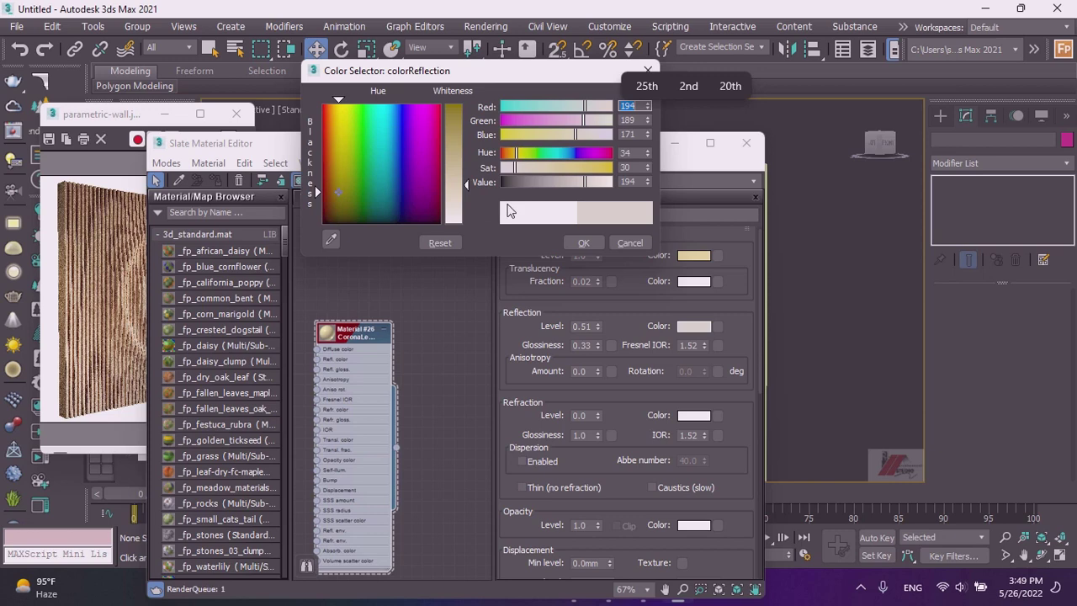
click(336, 244)
click(97, 327)
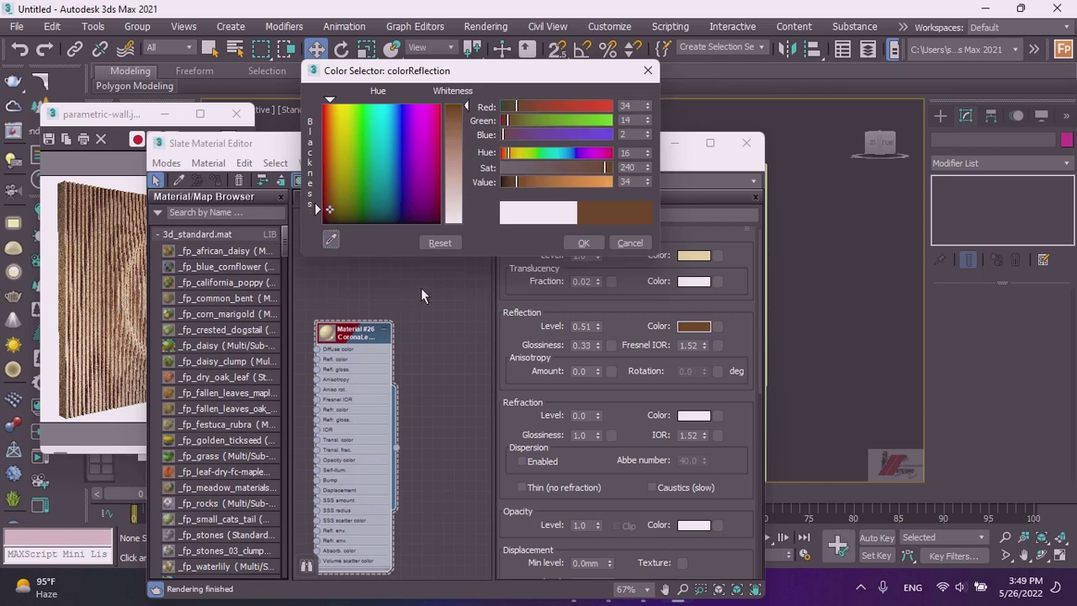
click(584, 243)
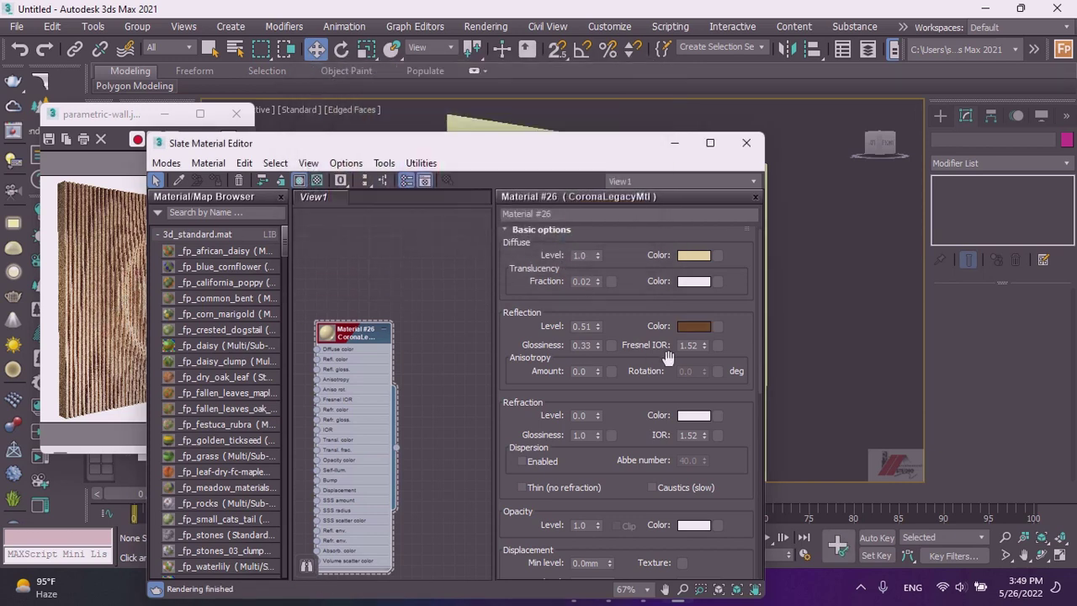
- Resample a beige from the wood image and adjust the reflection colour to RGB 193, 167, 117
click(703, 330)
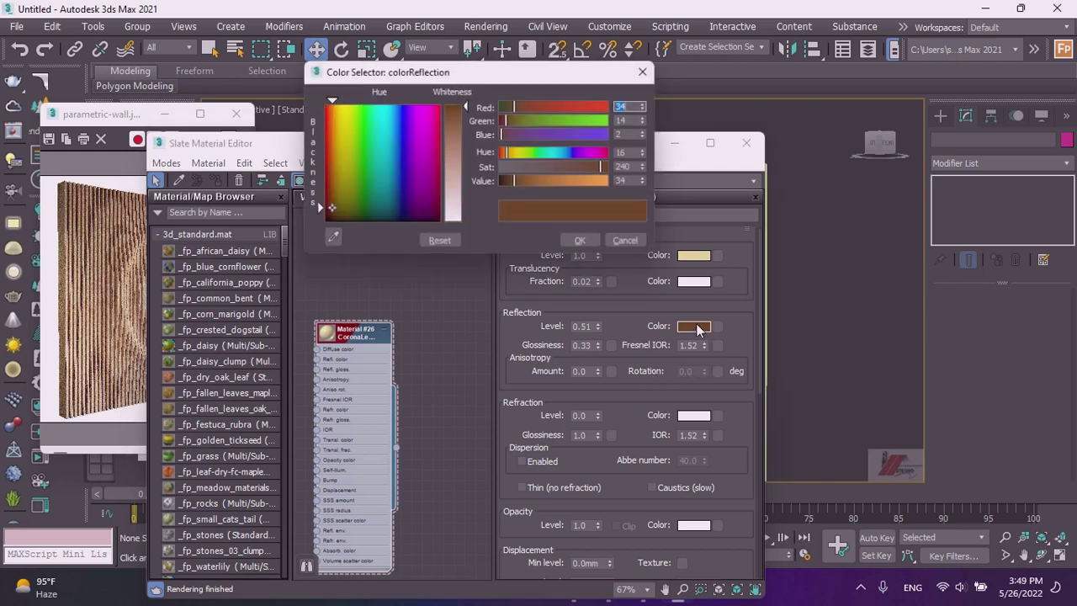
drag(452, 162, 451, 175)
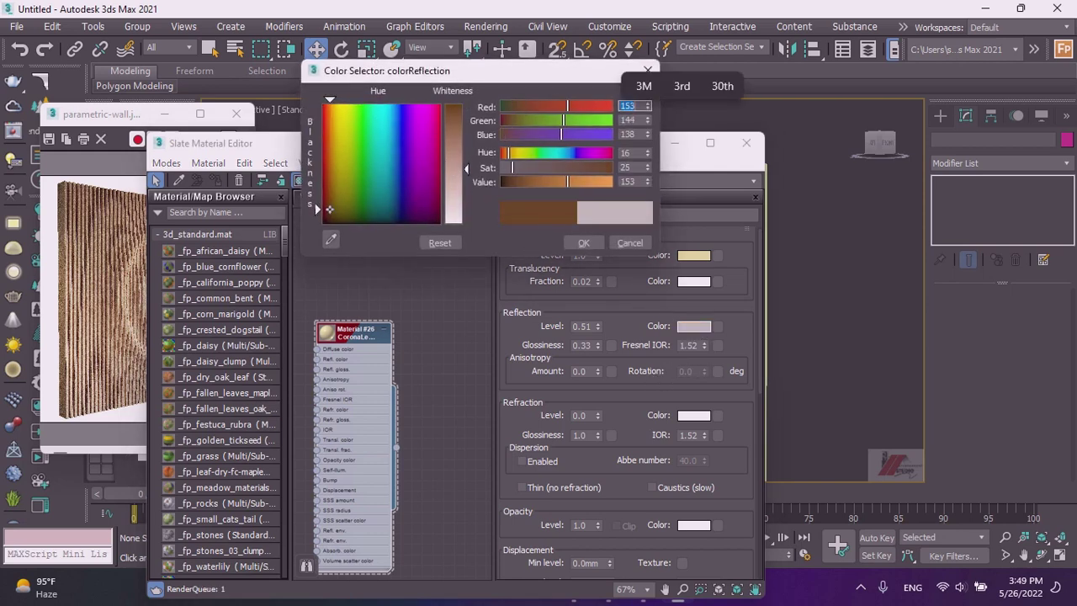
click(333, 238)
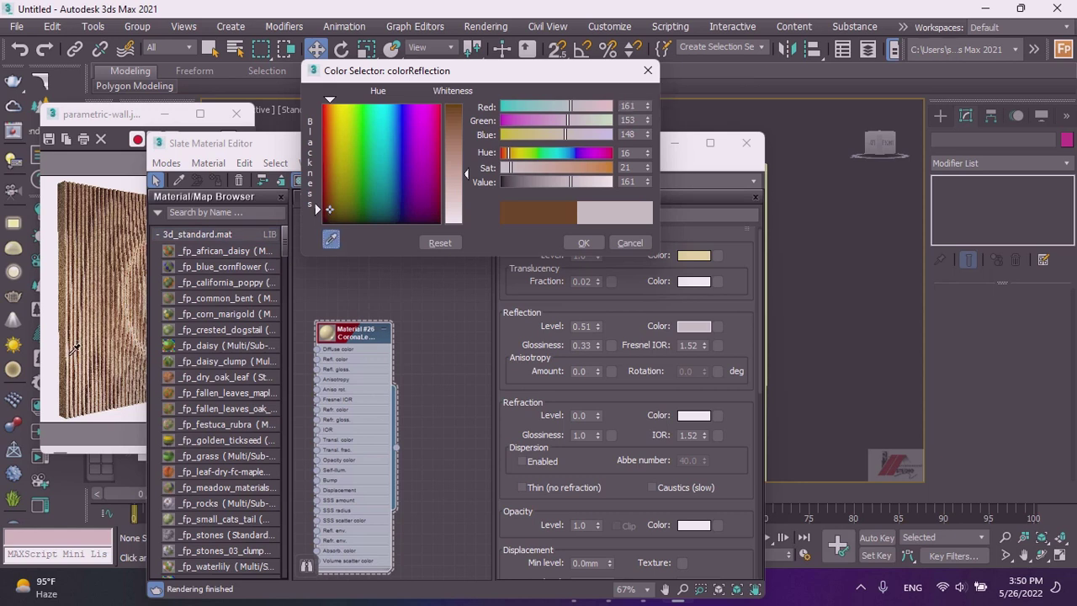
click(74, 345)
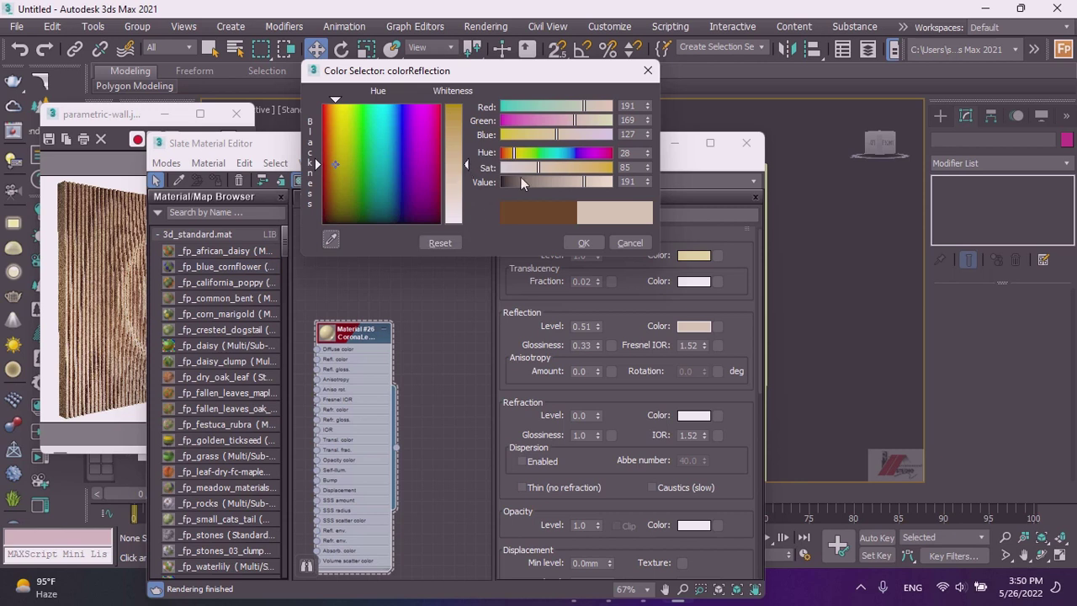
drag(541, 174, 543, 167)
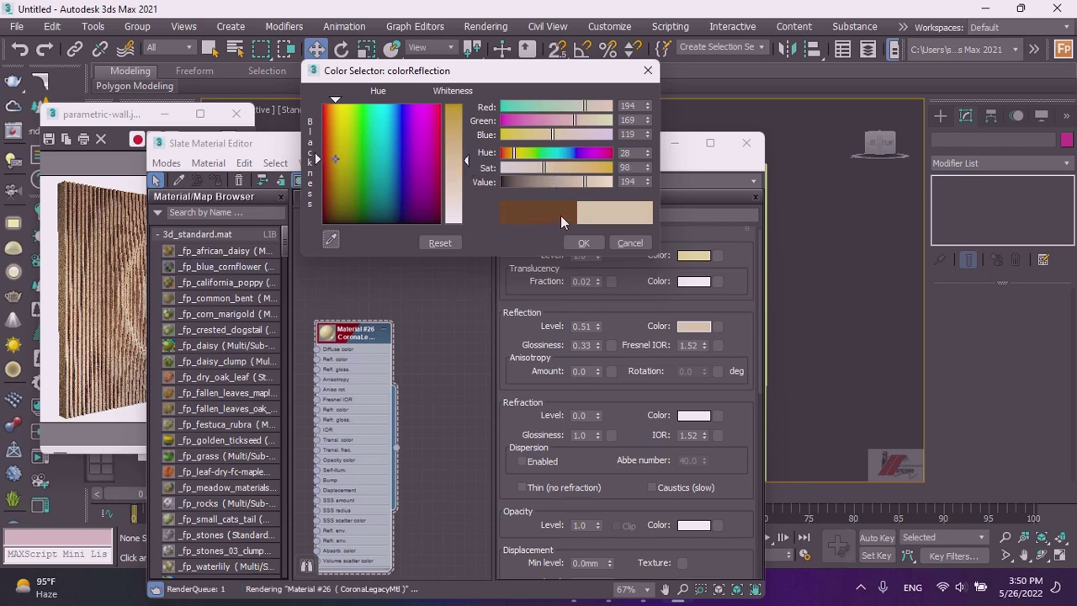
click(454, 212)
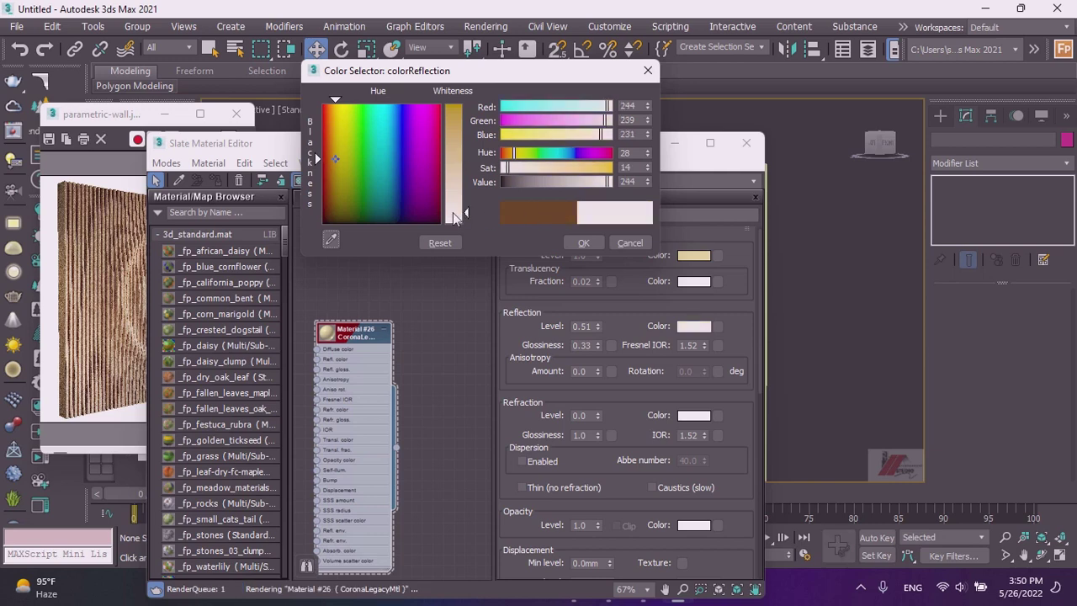
click(573, 242)
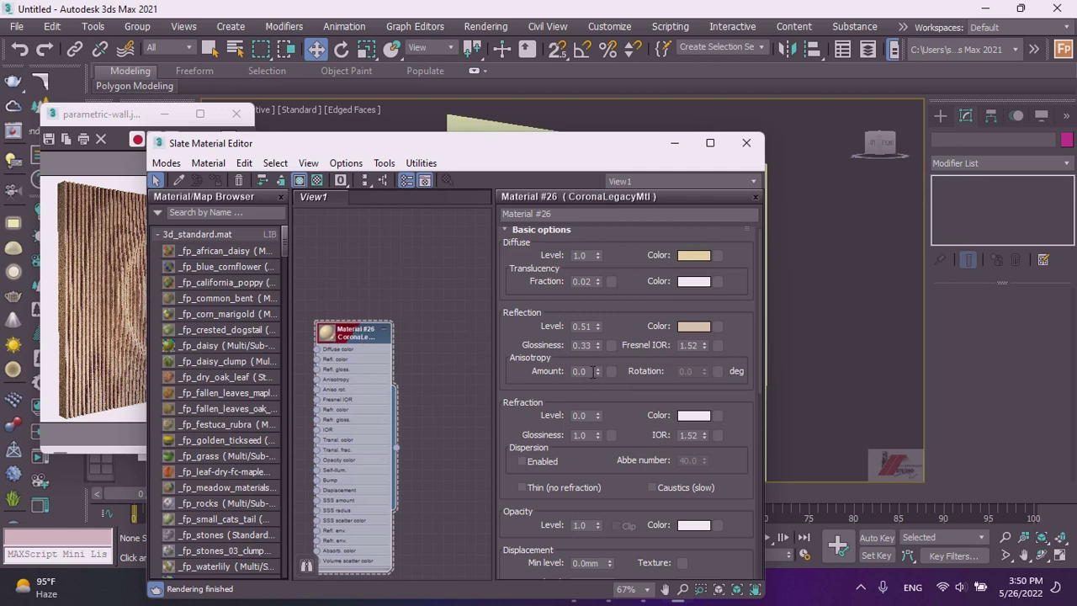
- Lower the reflection level to 0.32 and assign Material #26 to the slat wall
drag(597, 327, 596, 344)
drag(425, 150, 444, 271)
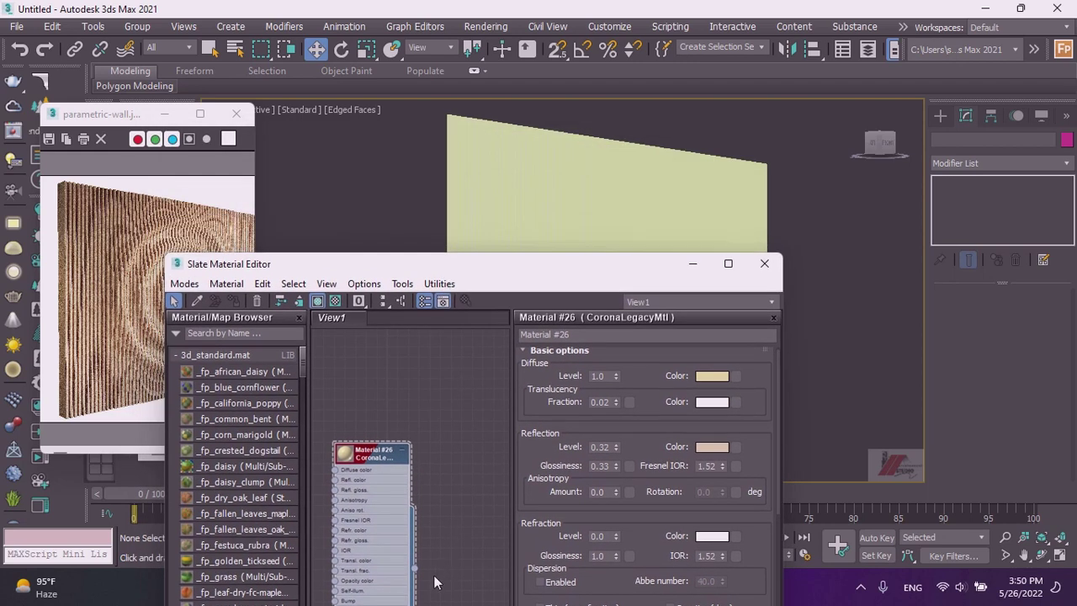
click(369, 450)
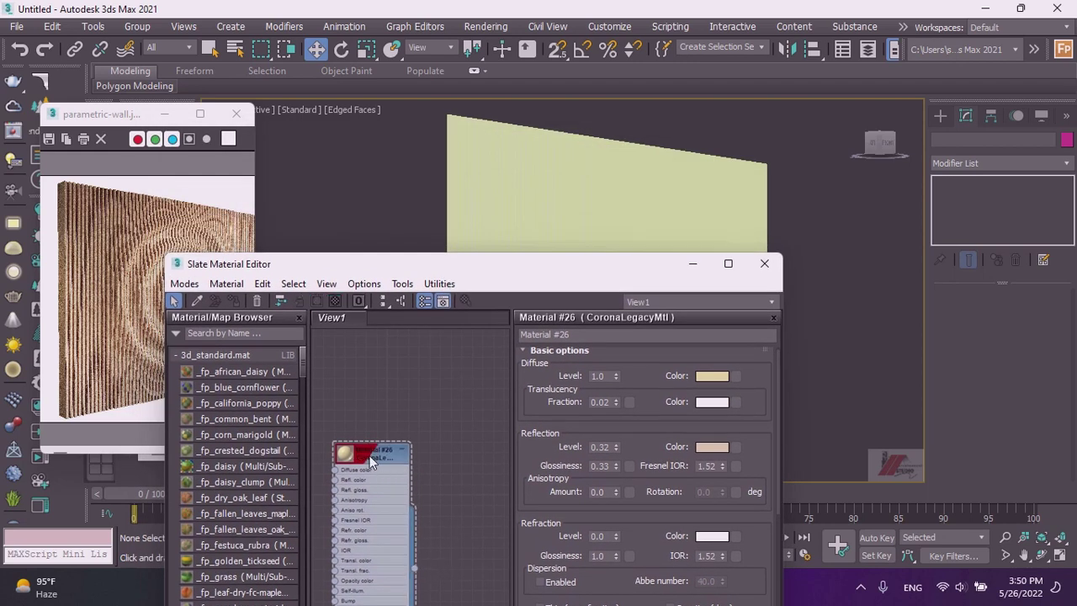
click(523, 207)
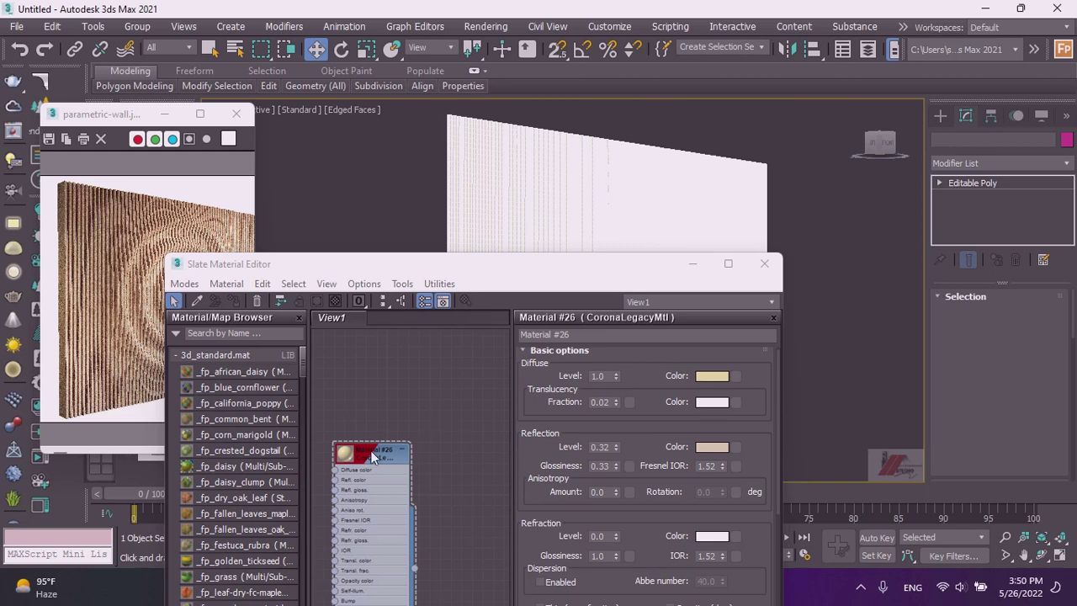
click(234, 301)
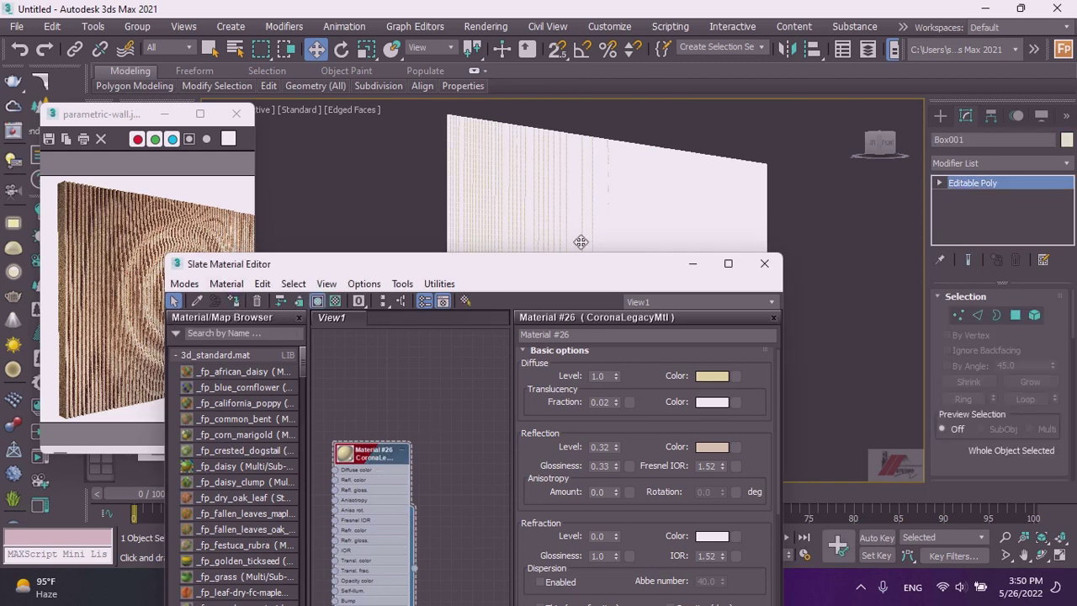
- Turn off Edged Faces in the viewport, reframe the whole wall and reselect it
click(764, 263)
click(357, 109)
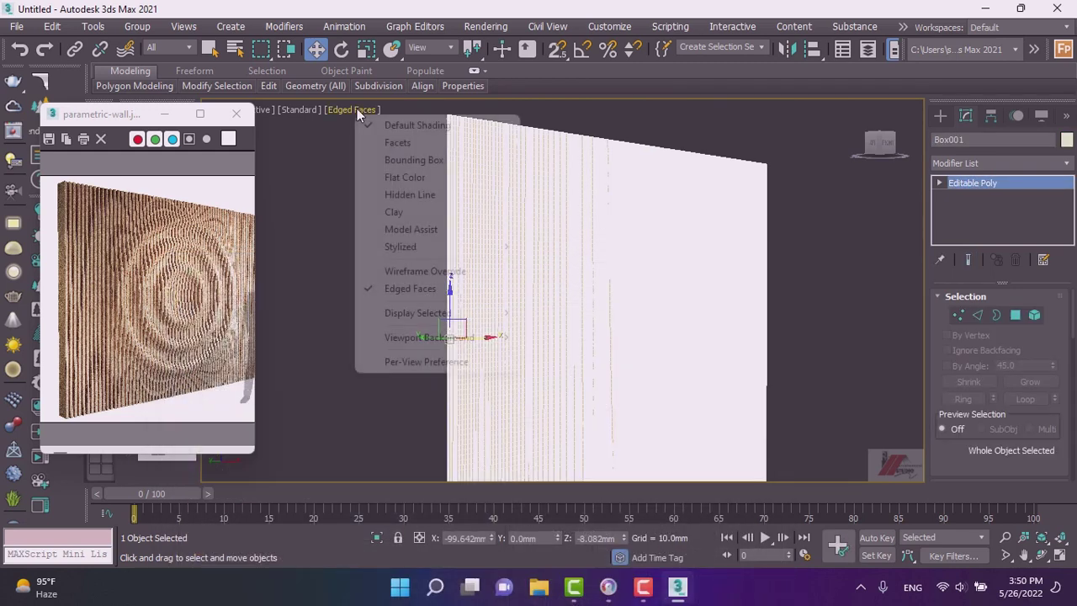
click(409, 289)
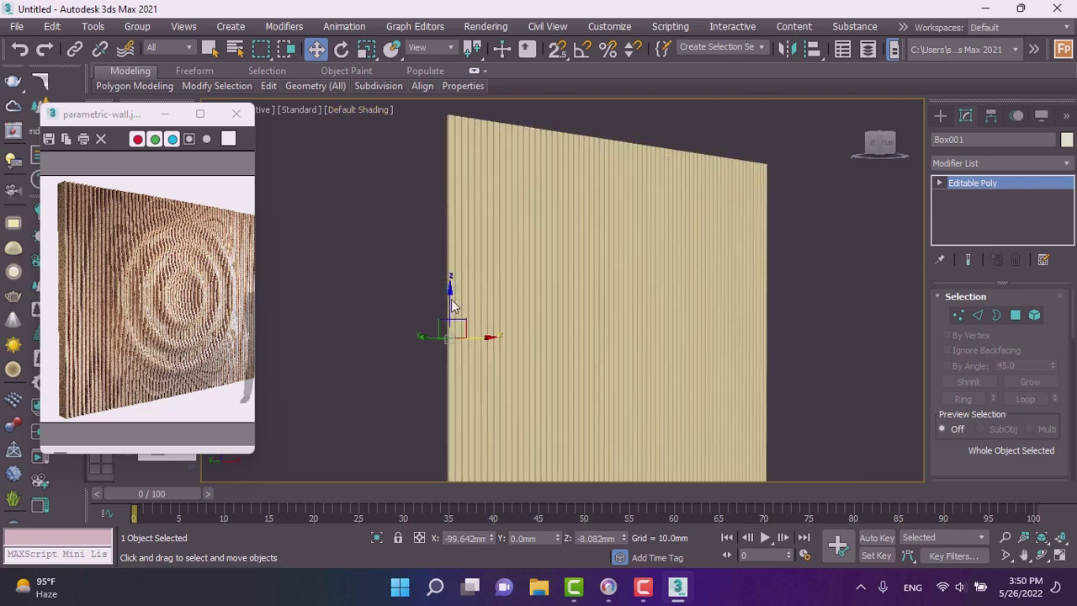
key(ctrl+d)
scroll(547, 297, up, 2)
scroll(419, 341, up, 2)
scroll(416, 356, down, 1)
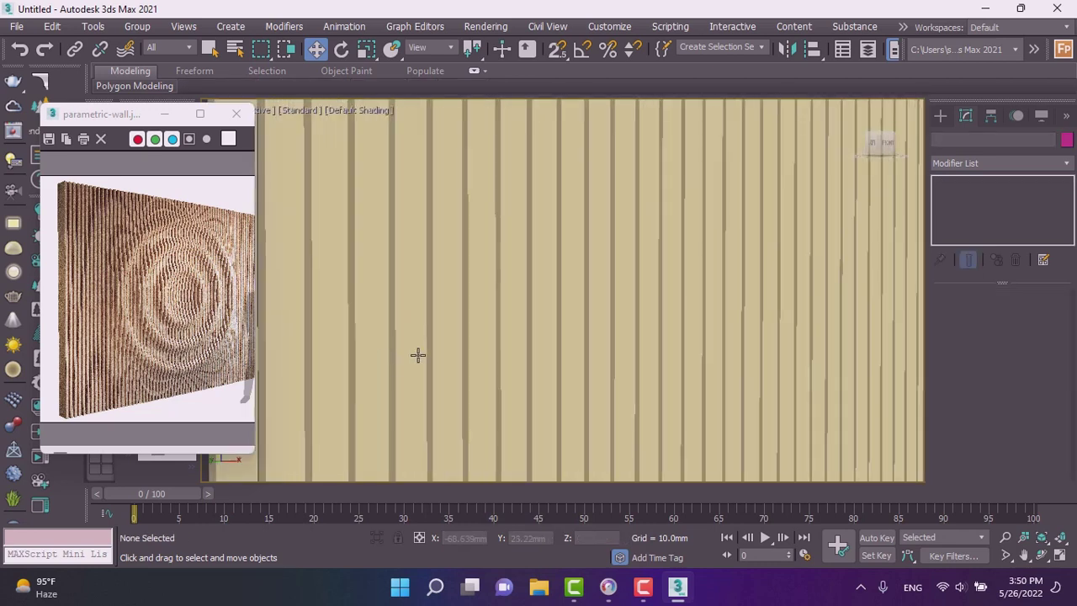
scroll(519, 320, down, 3)
mouse_move(550, 337)
middle_down()
mouse_move(514, 306)
mouse_move(522, 300)
middle_up()
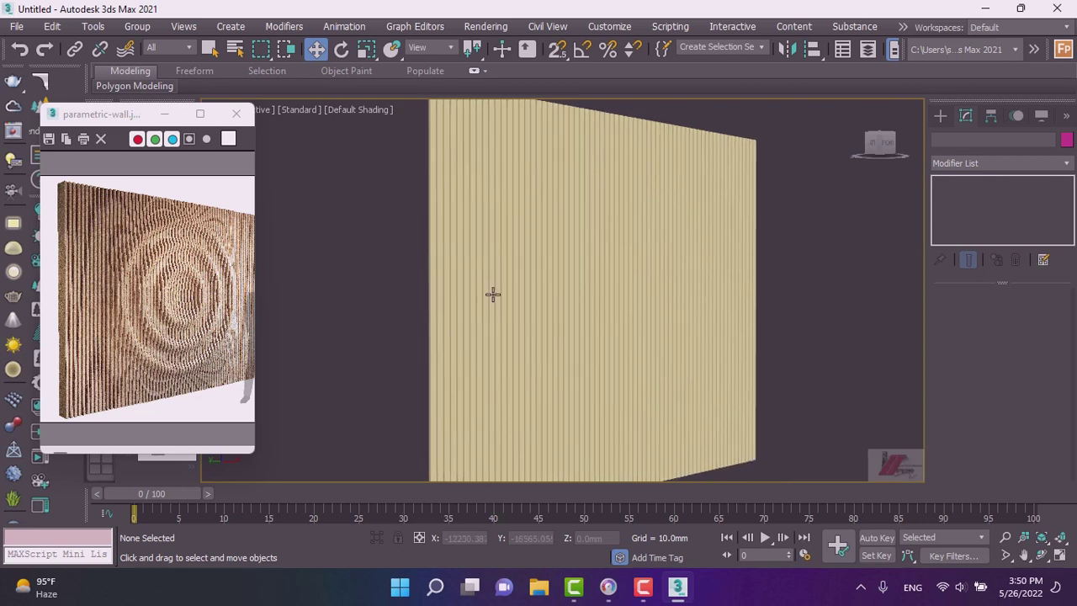
click(493, 294)
- Change the wall material's diffuse colour to a muted pinkish beige (RGB 167, 151, 124)
key(m)
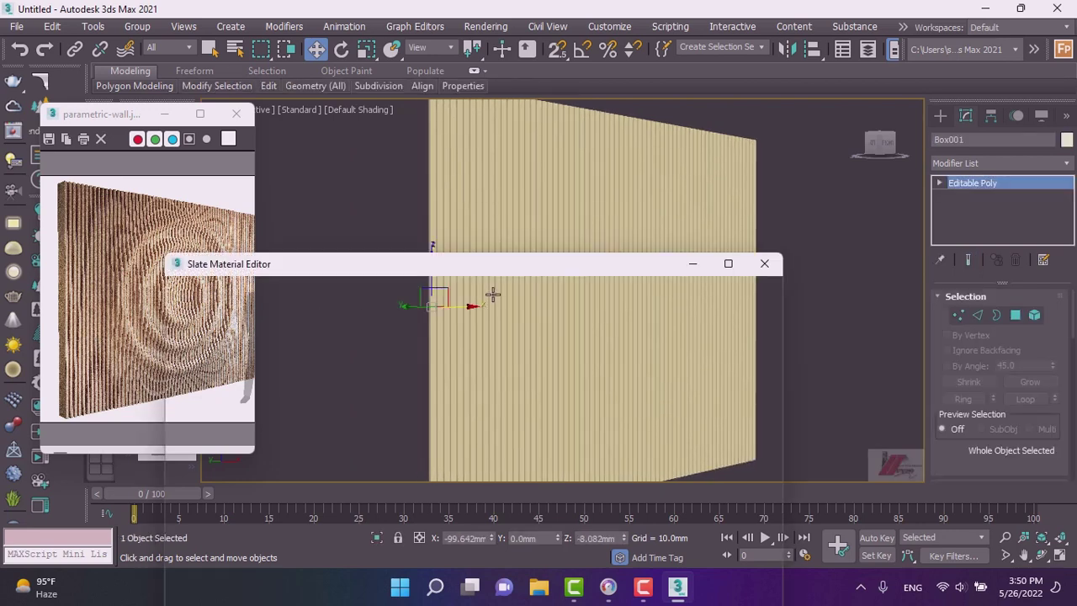
double_click(382, 268)
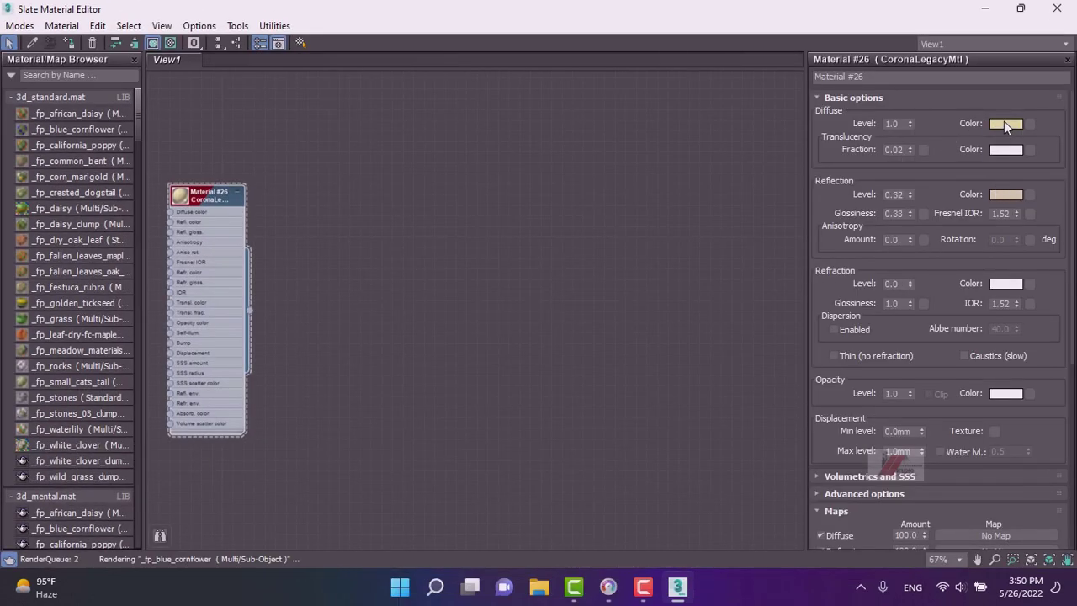
click(1003, 123)
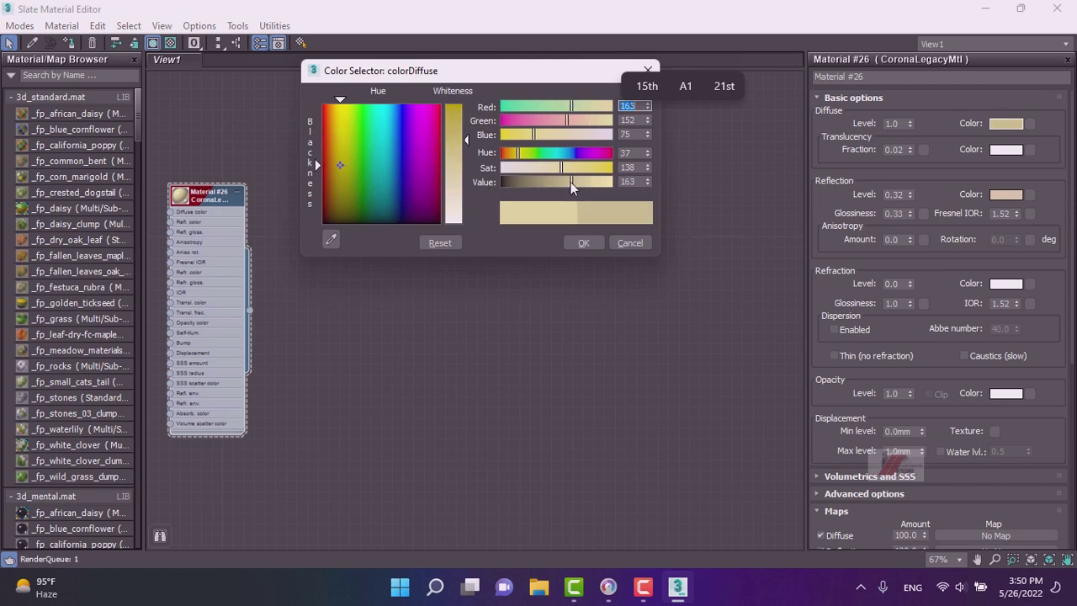
drag(571, 182, 556, 181)
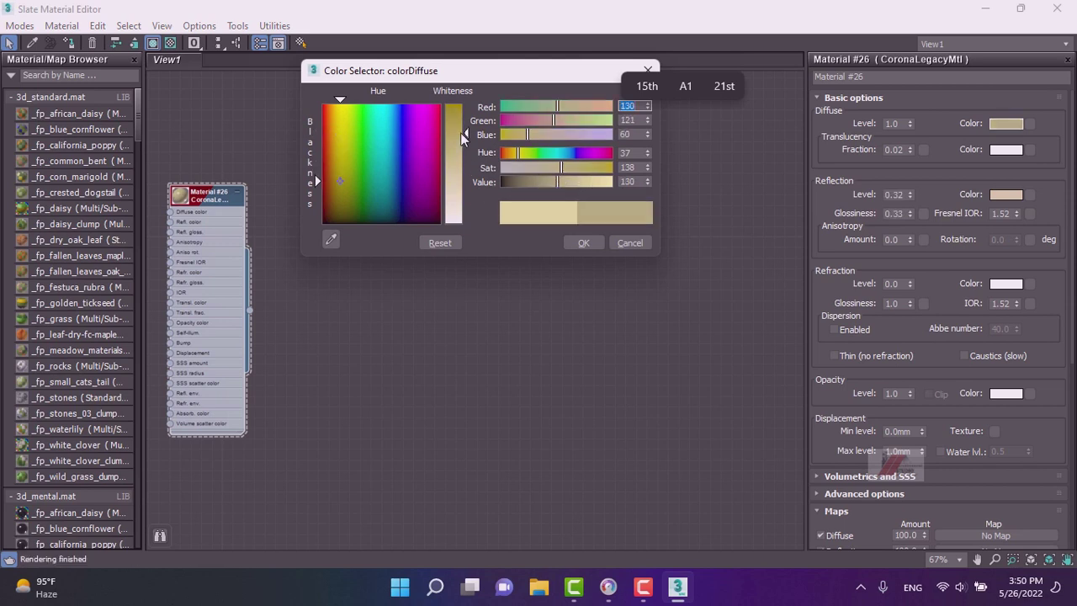
click(571, 182)
mouse_move(522, 157)
mouse_down()
mouse_move(508, 153)
mouse_move(581, 182)
mouse_up()
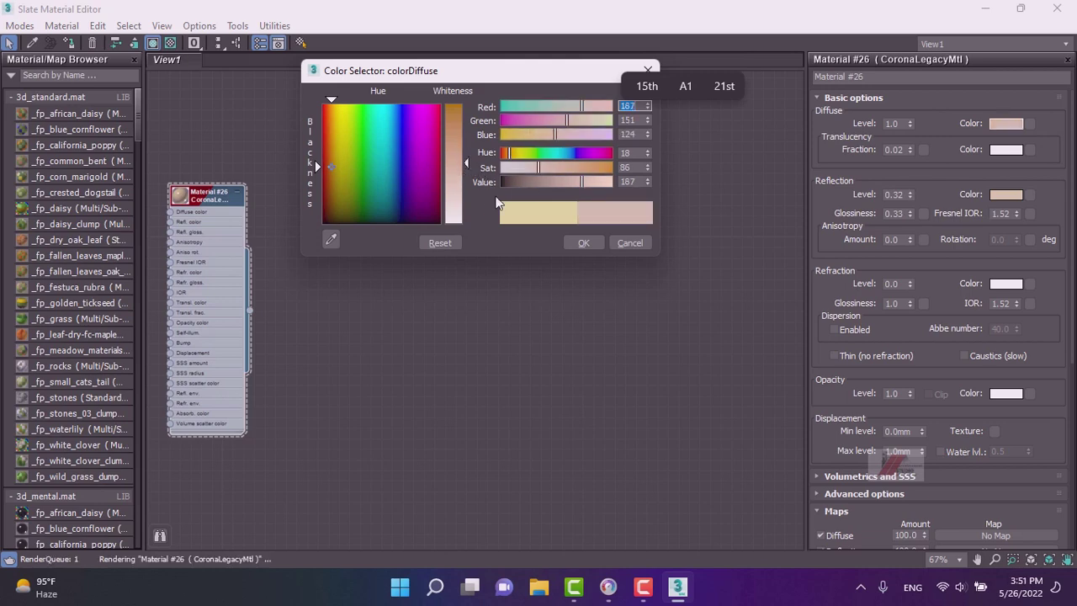
click(583, 242)
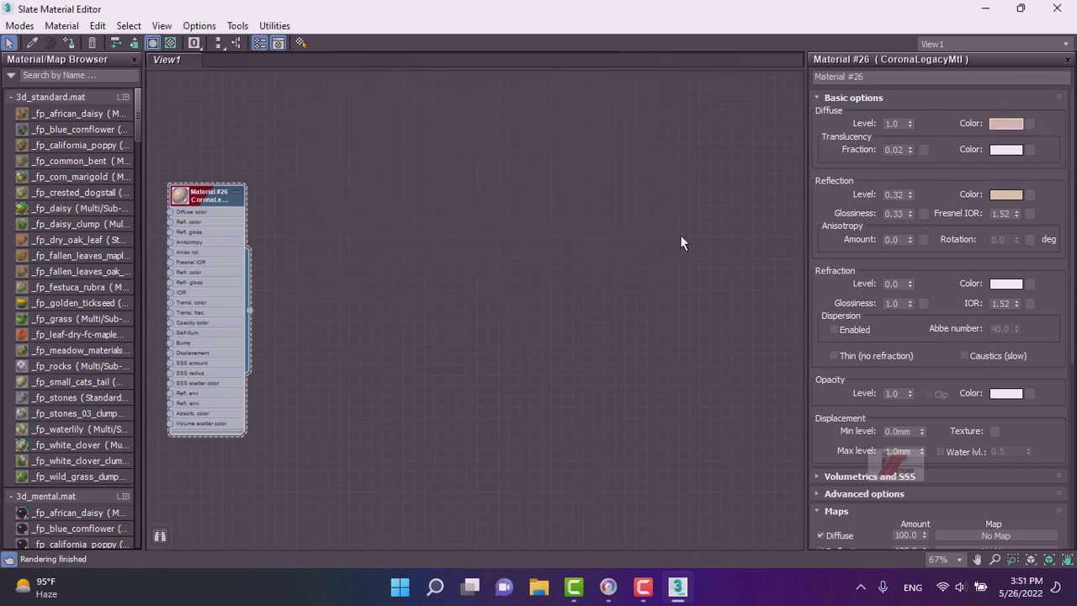
- Close the material editor, reselect the wall and browse the Create and Modify panels
click(1056, 8)
click(420, 342)
click(474, 350)
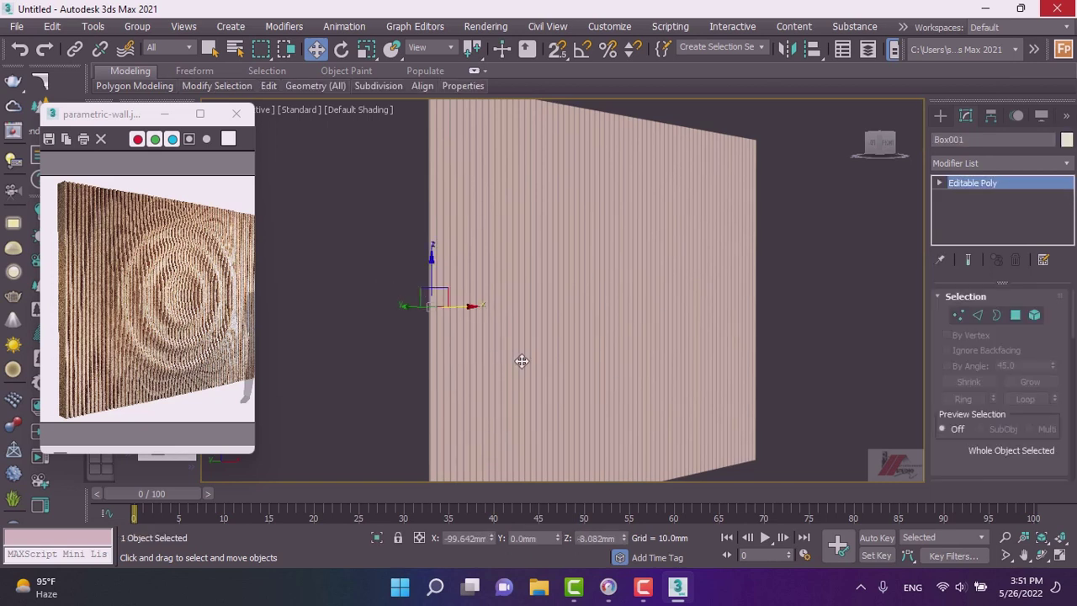
scroll(608, 322, down, 4)
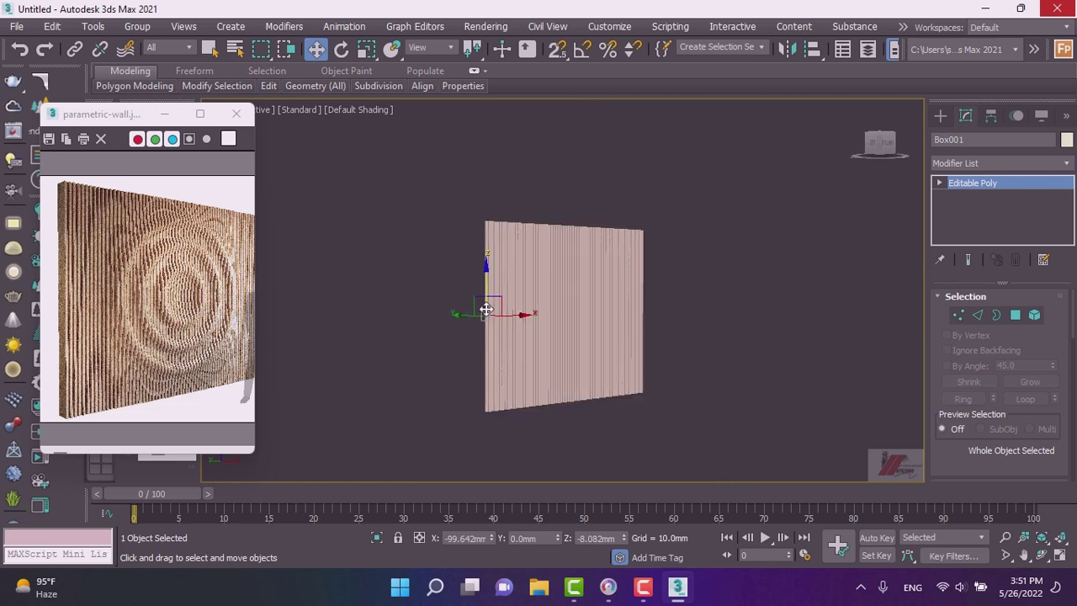
click(938, 115)
scroll(579, 320, up, 2)
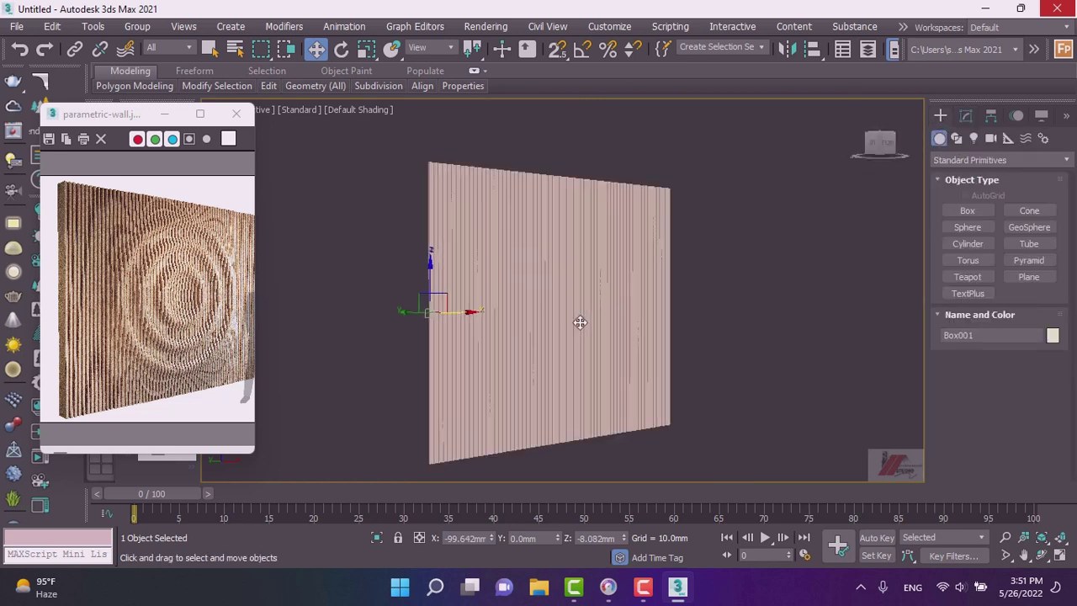
scroll(538, 323, up, 2)
scroll(528, 325, down, 1)
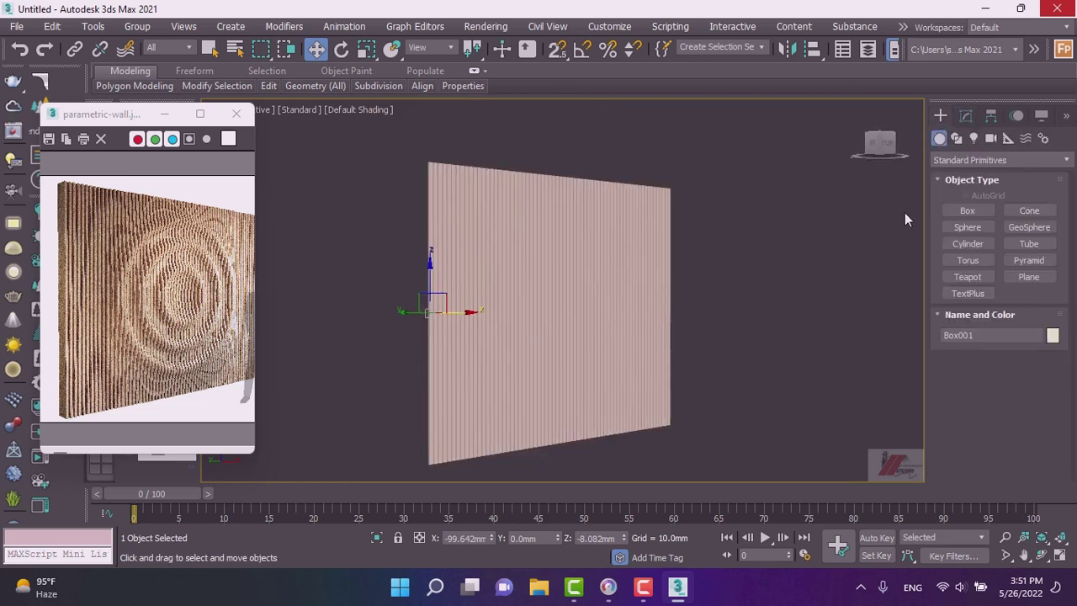
click(964, 116)
- Create a Ripple space warp, Ripple001, with 41.895 mm amplitude beside the wall
click(939, 116)
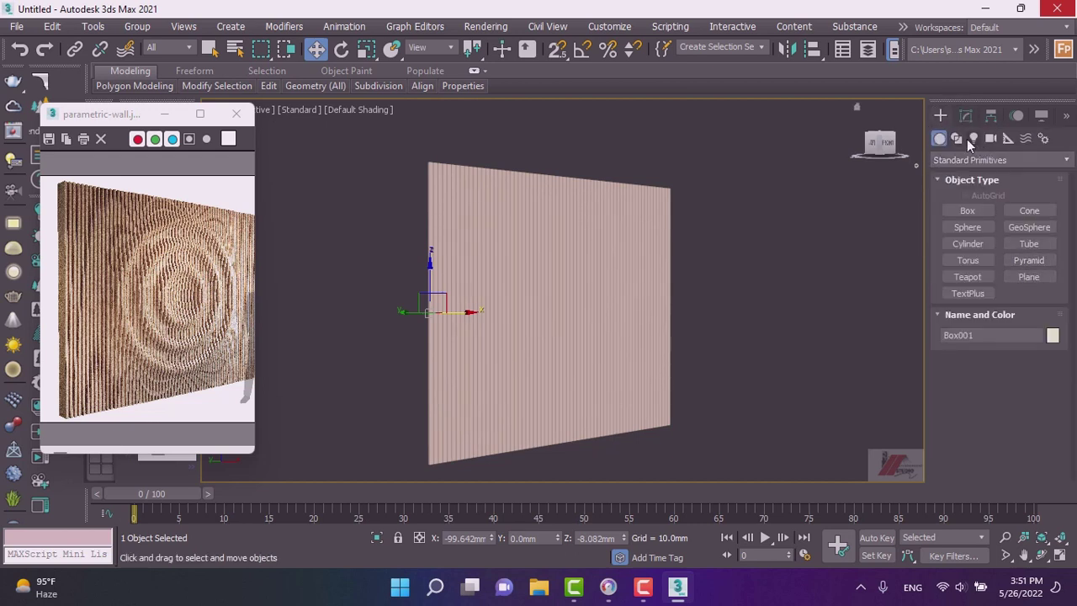
click(1023, 140)
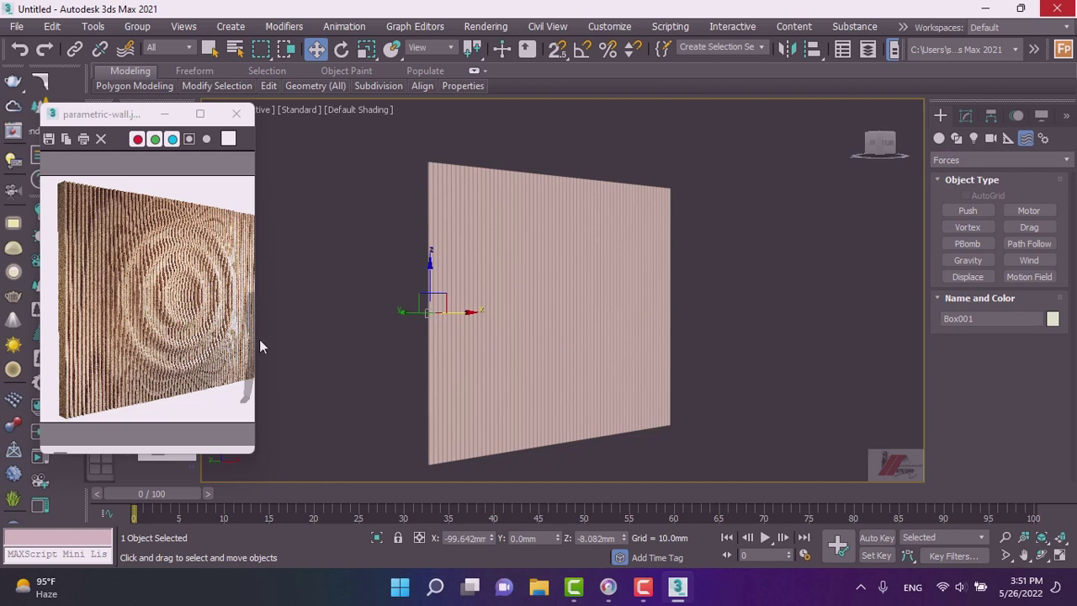
click(970, 162)
click(970, 206)
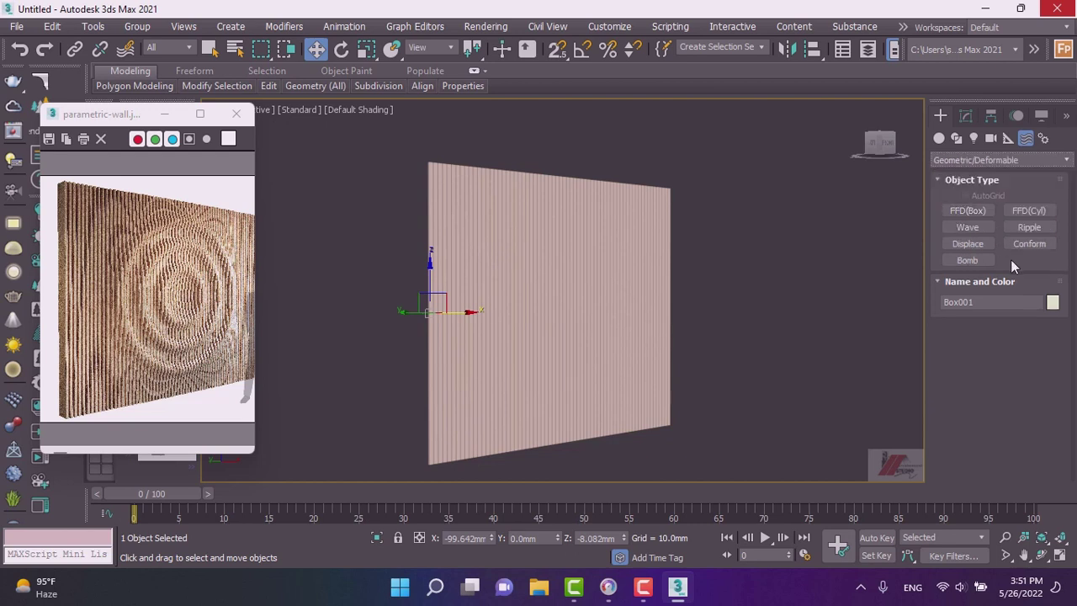
click(1032, 230)
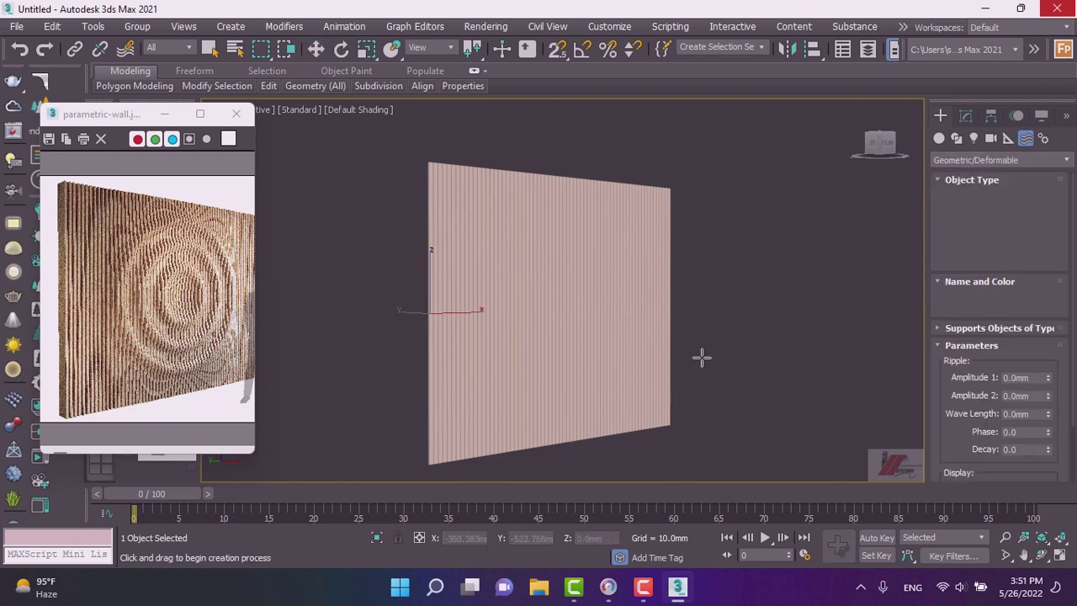
drag(709, 298, 728, 330)
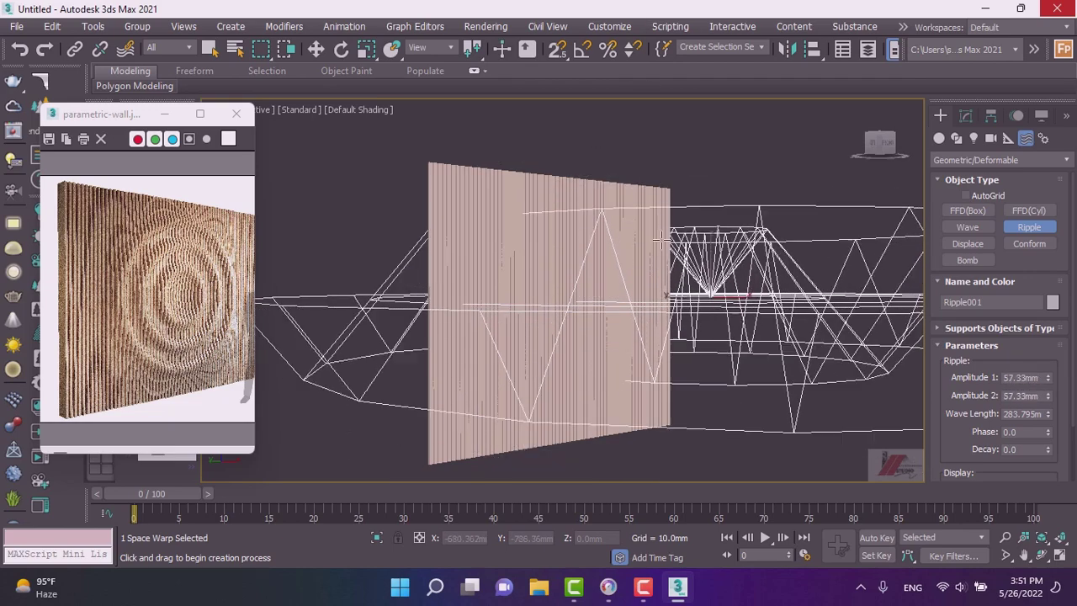
click(666, 295)
- Move Ripple001 down so it lies beneath the slat wall
scroll(673, 299, down, 5)
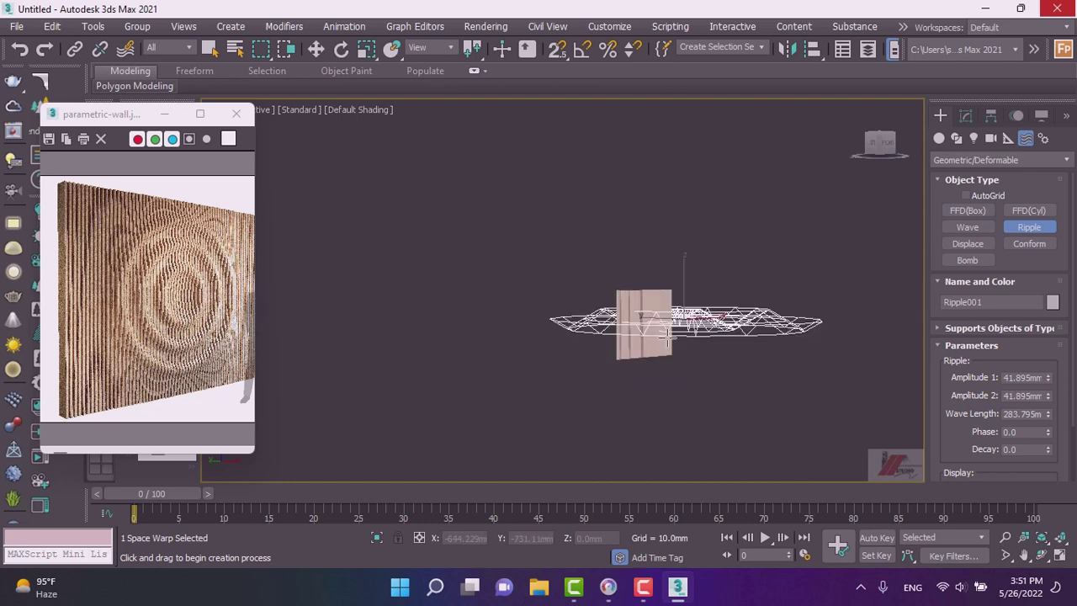
scroll(681, 303, up, 4)
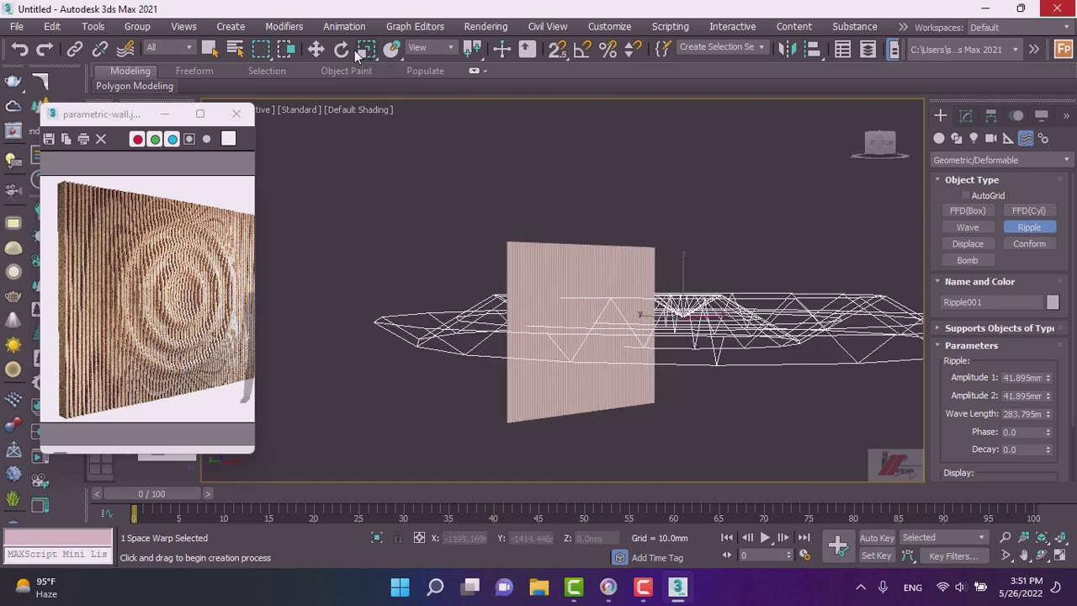
click(316, 48)
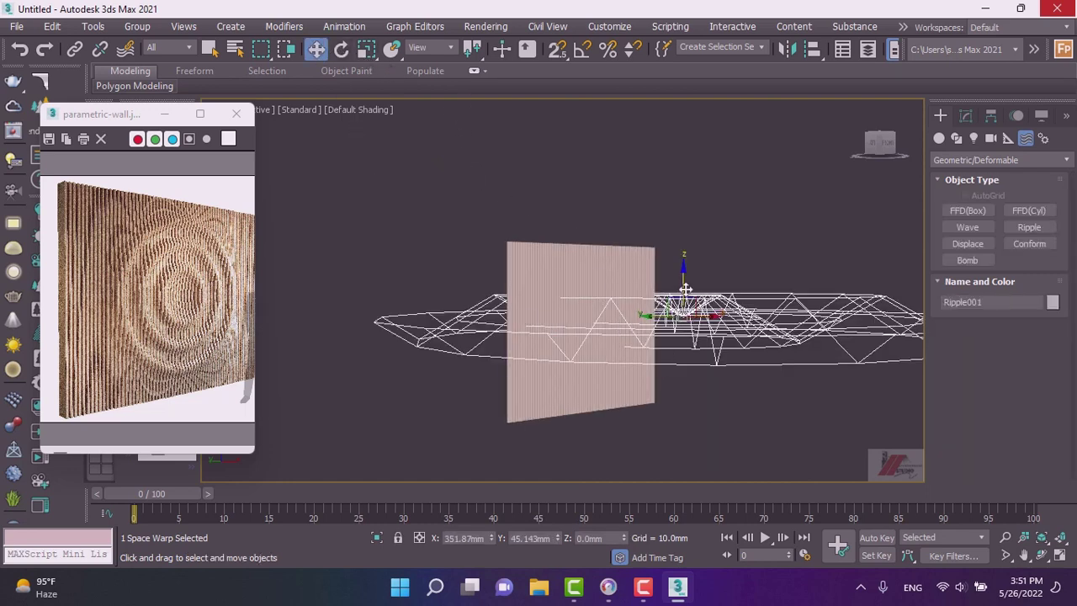
mouse_move(684, 294)
mouse_down()
mouse_move(683, 374)
mouse_move(690, 365)
mouse_move(661, 429)
mouse_up()
scroll(689, 365, down, 5)
scroll(696, 357, up, 4)
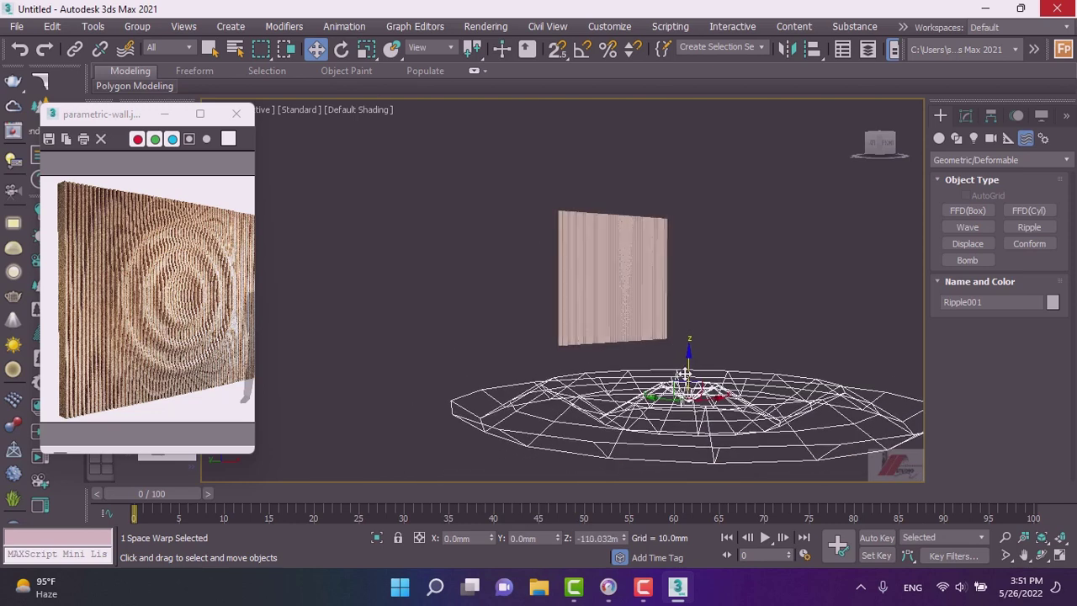
- Rotate Ripple001 90° about X to stand upright, then scale it down to about 29%
click(345, 50)
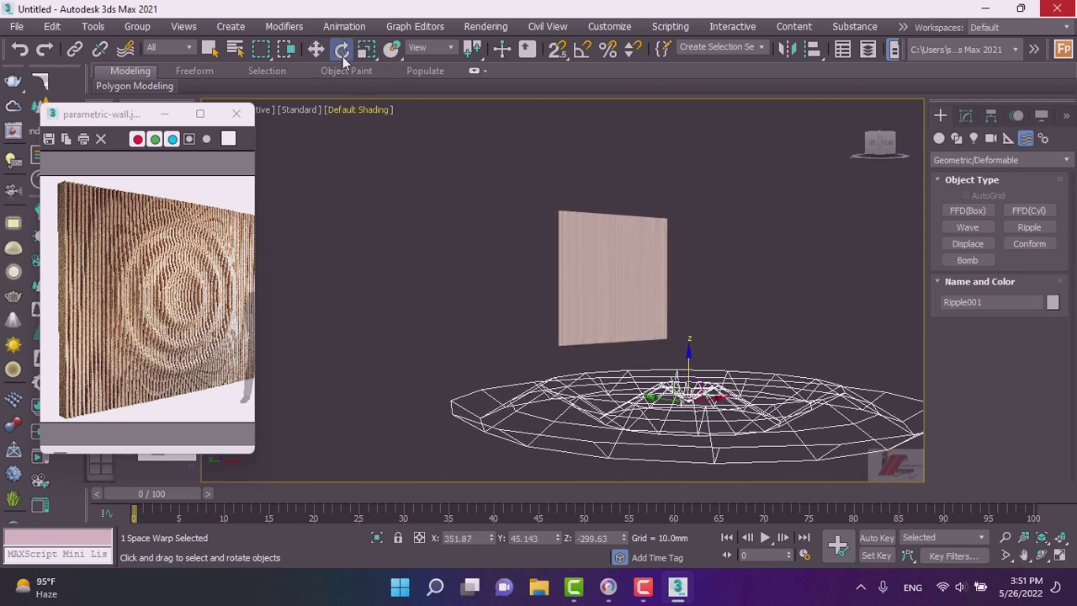
mouse_move(712, 380)
mouse_down()
mouse_move(754, 508)
mouse_move(756, 495)
mouse_up()
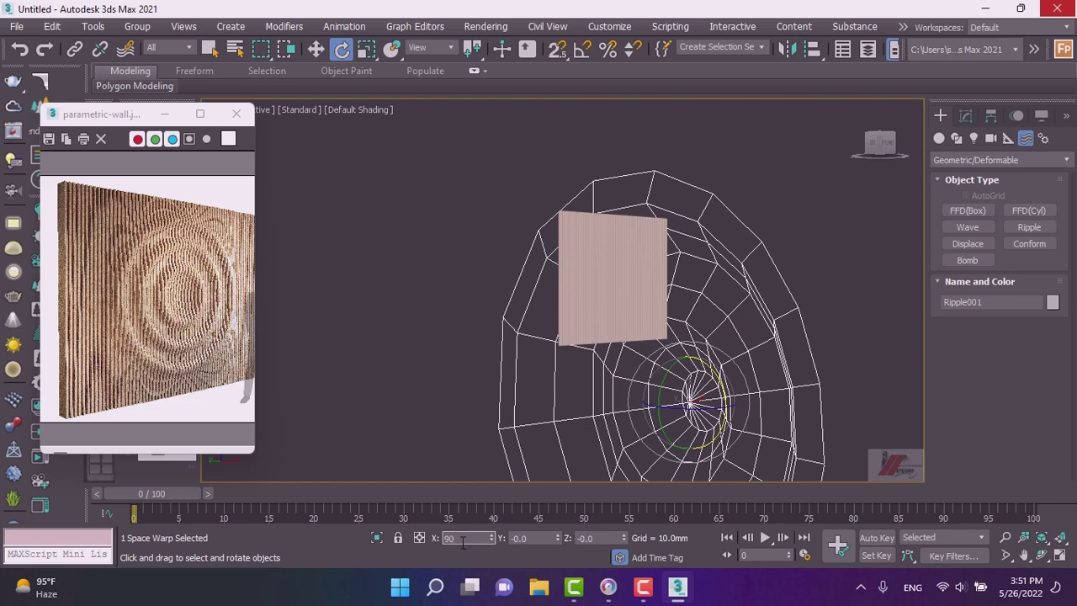
key(Return)
alt+middle_drag(528, 478, 618, 313)
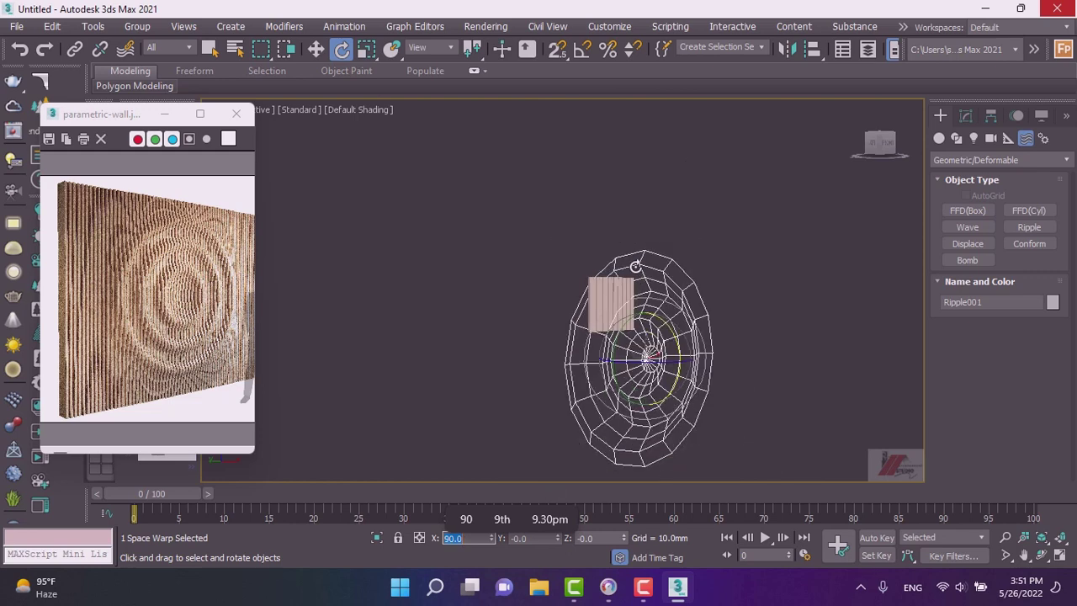
click(366, 49)
drag(632, 284, 698, 473)
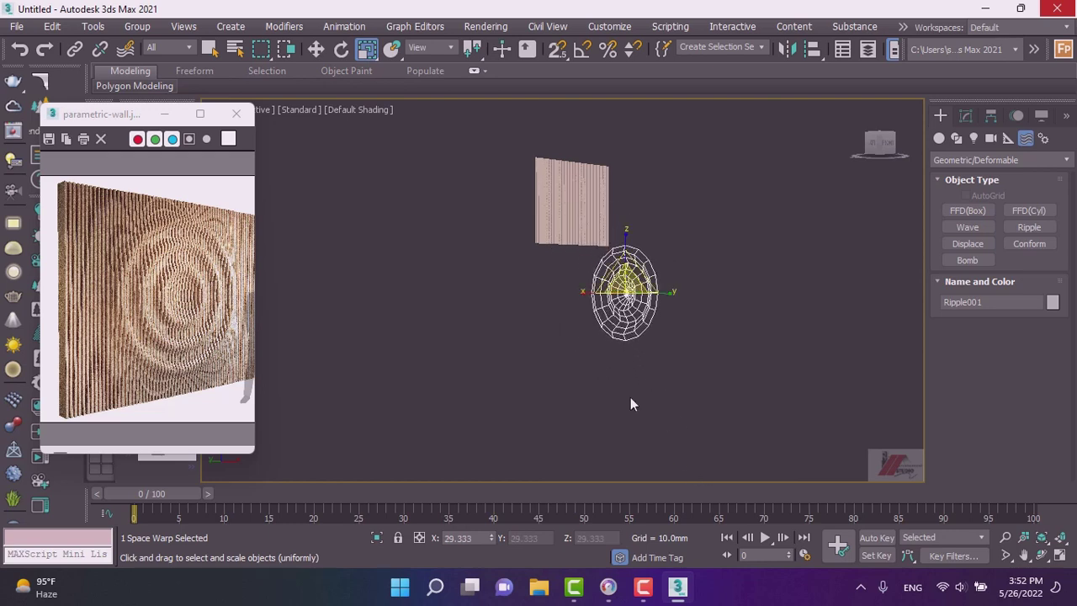
- Move the Ripple warp across the wall, shrink it to about half size, and place it at the wall's right edge
key(w)
mouse_move(623, 256)
mouse_down()
mouse_move(667, 264)
mouse_move(486, 271)
mouse_up()
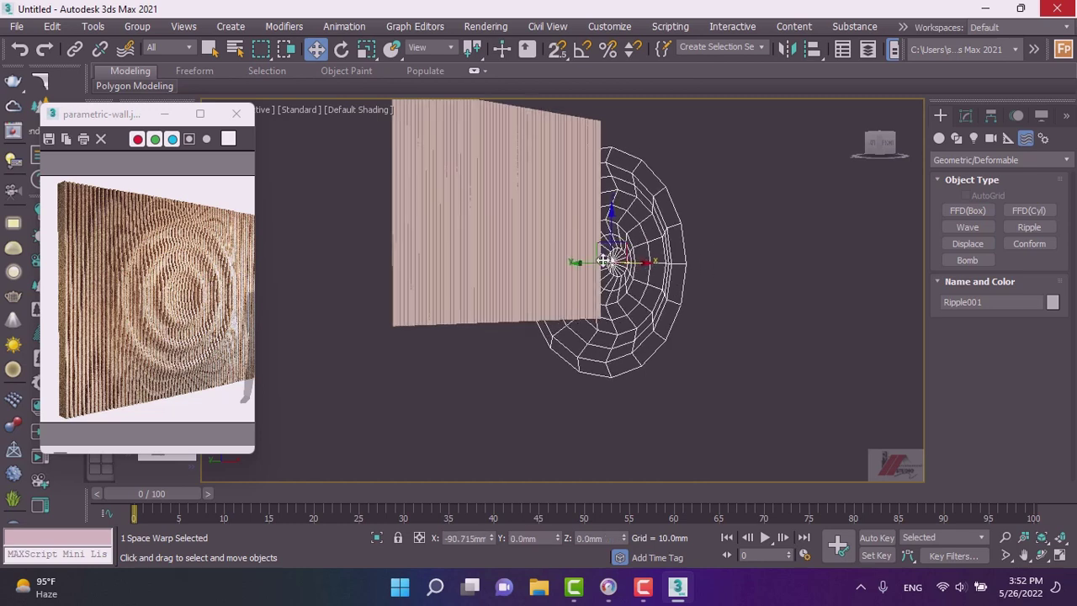
scroll(471, 284, down, 5)
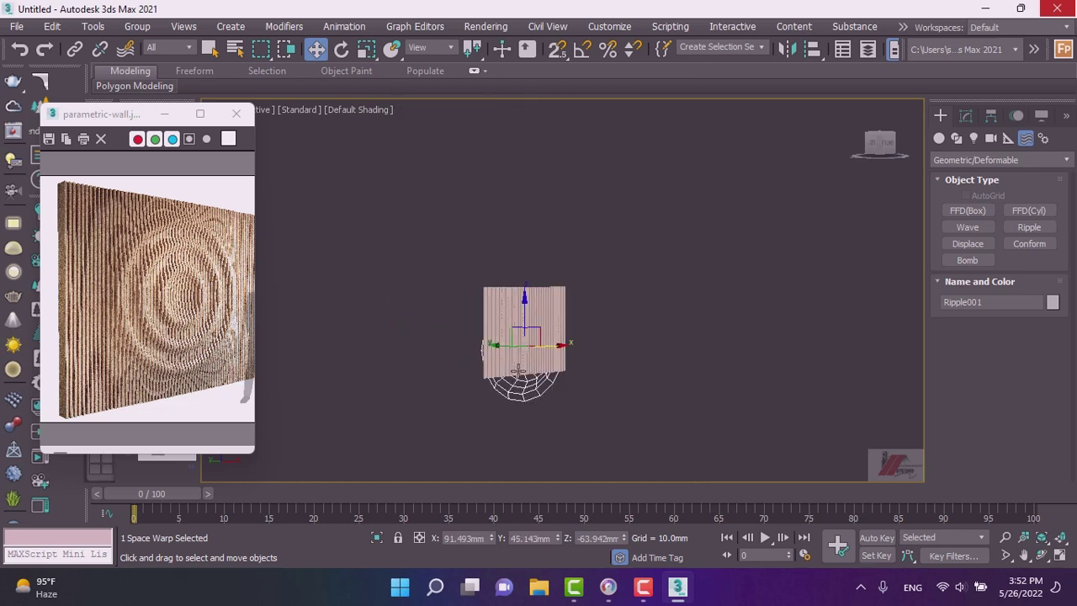
scroll(510, 345, up, 3)
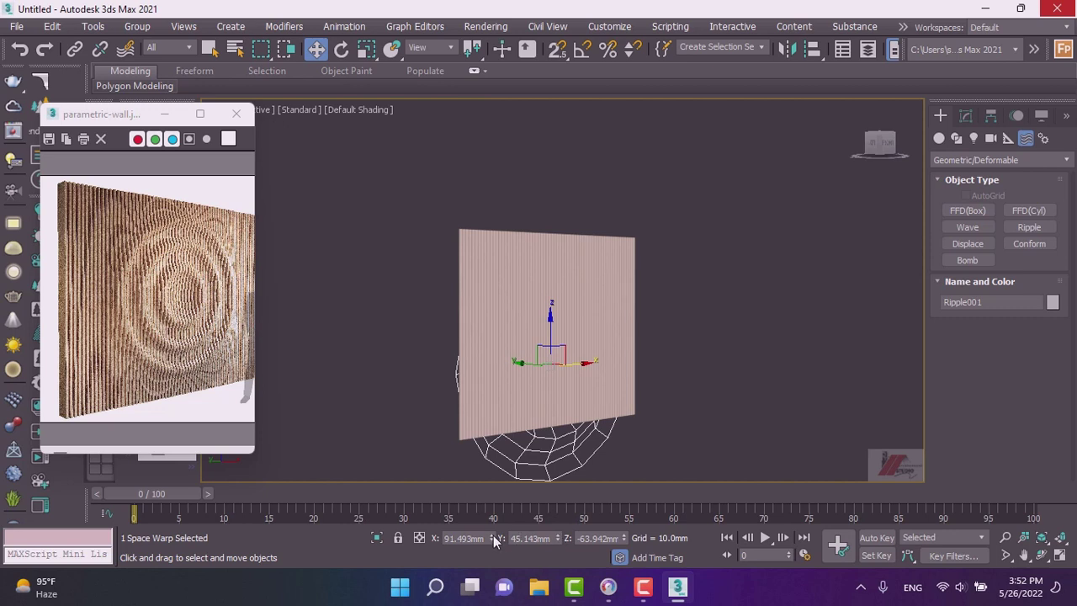
mouse_move(494, 541)
mouse_down()
mouse_move(556, 563)
mouse_move(590, 5)
mouse_up()
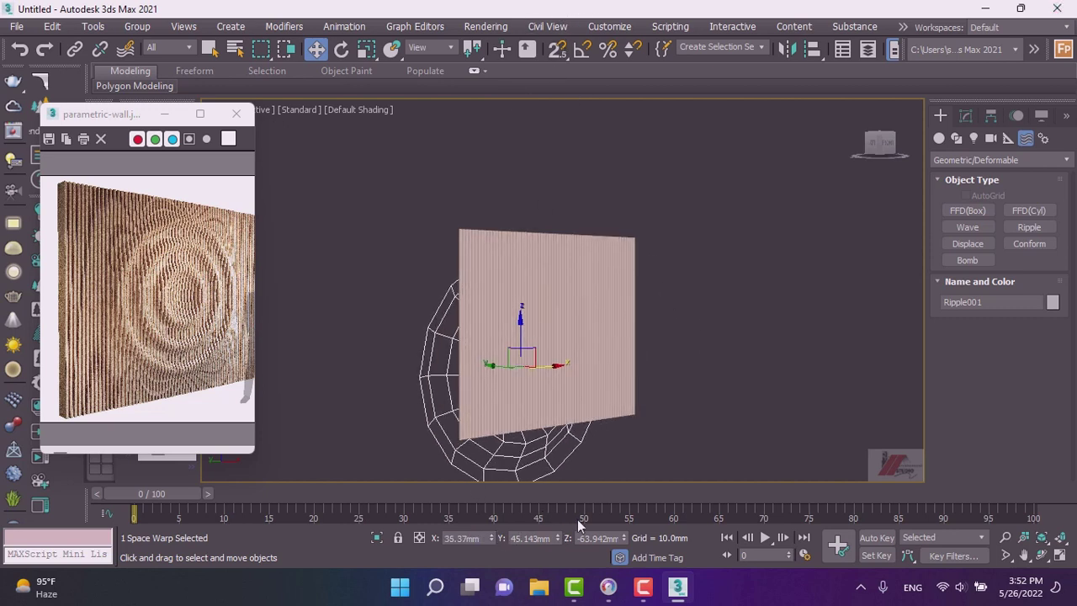
mouse_move(555, 542)
mouse_down()
mouse_move(683, 75)
mouse_move(615, 210)
mouse_up()
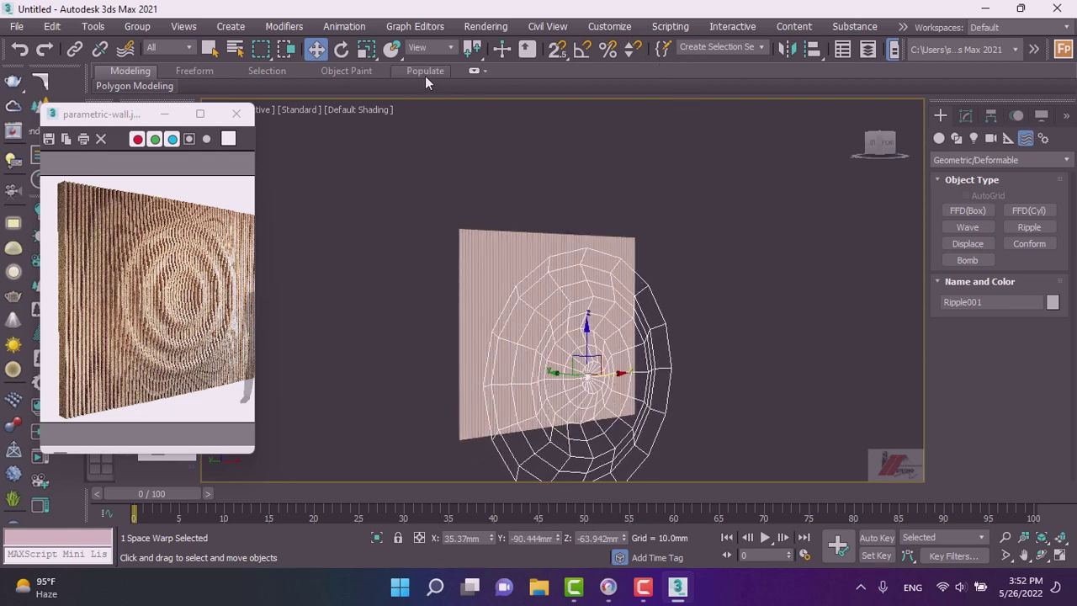
click(365, 50)
mouse_move(587, 370)
mouse_down()
mouse_move(624, 451)
mouse_move(587, 407)
mouse_up()
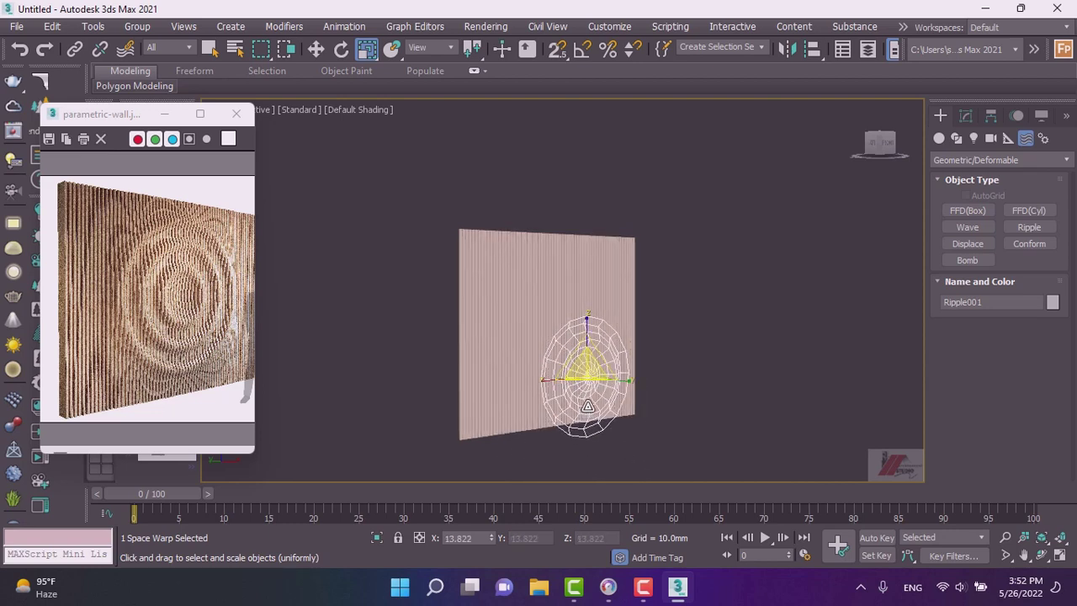
click(315, 48)
drag(553, 373, 636, 380)
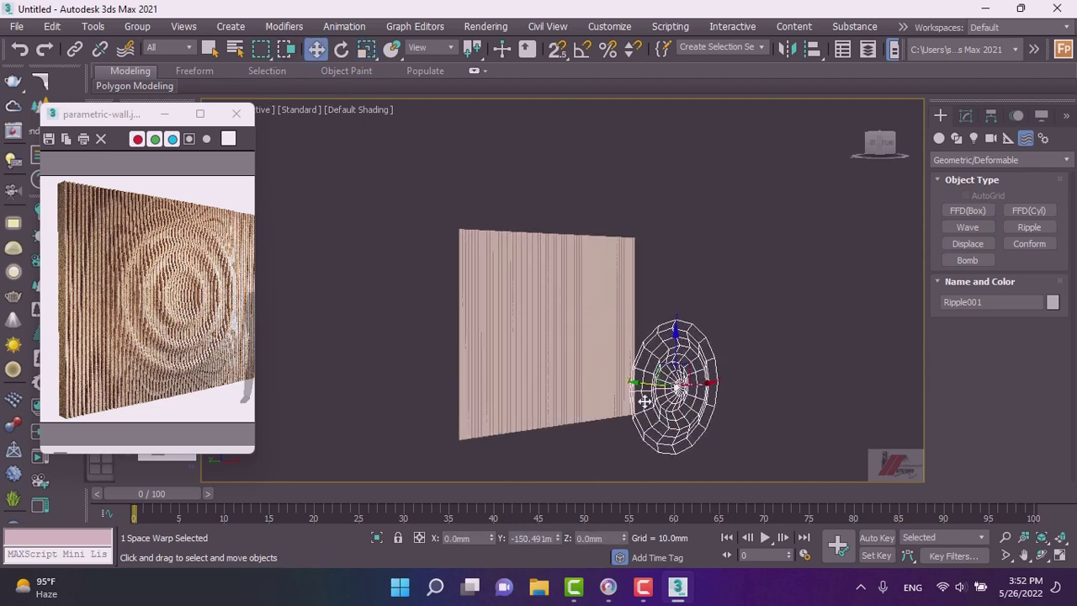
- Bind Ripple001 to the slat wall so it shows concentric ripples
click(124, 49)
drag(665, 383, 515, 340)
scroll(503, 356, up, 2)
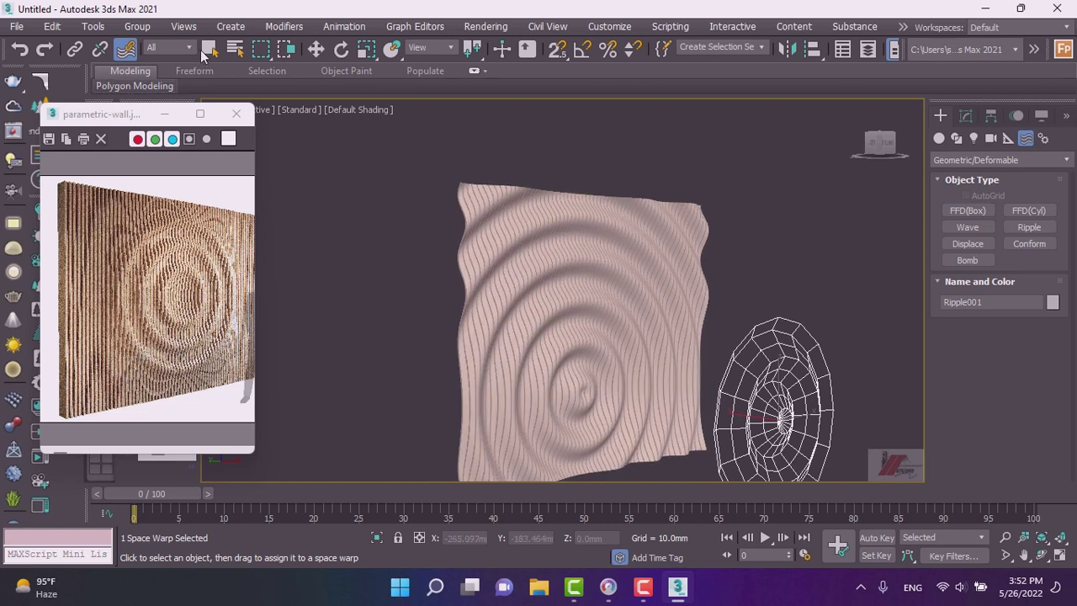
click(318, 48)
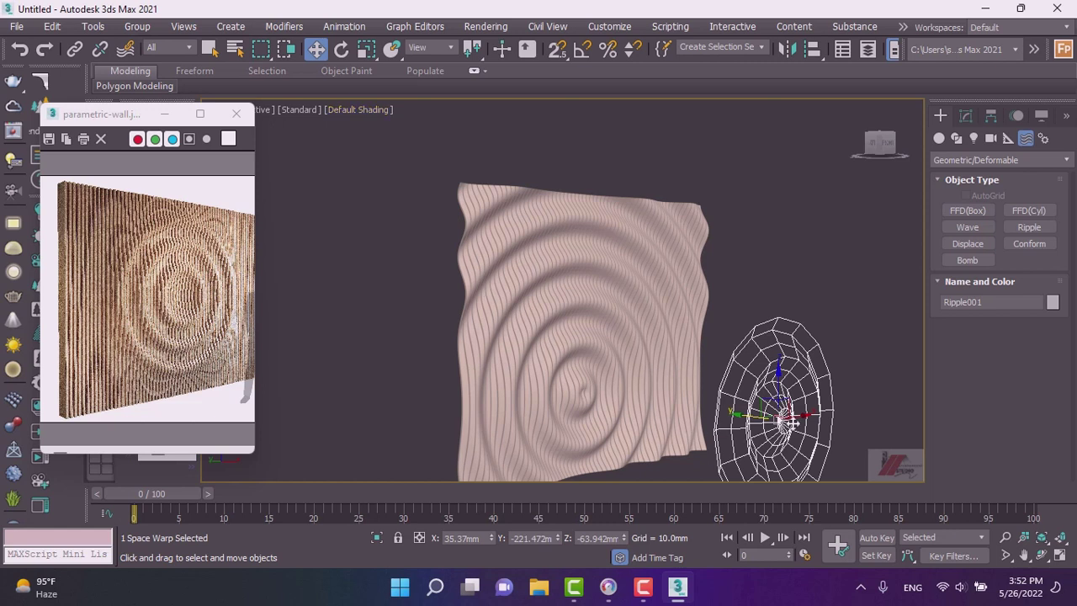
- In Ripple001's parameters, set Phase to -0.6 and keep Decay at 0.0
click(965, 115)
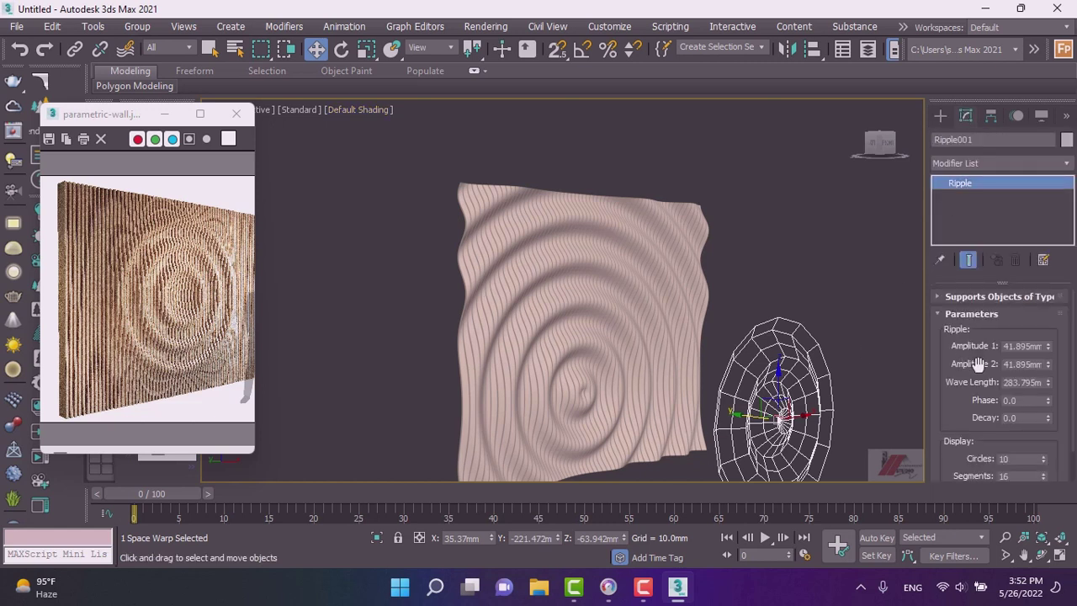
drag(968, 423, 973, 388)
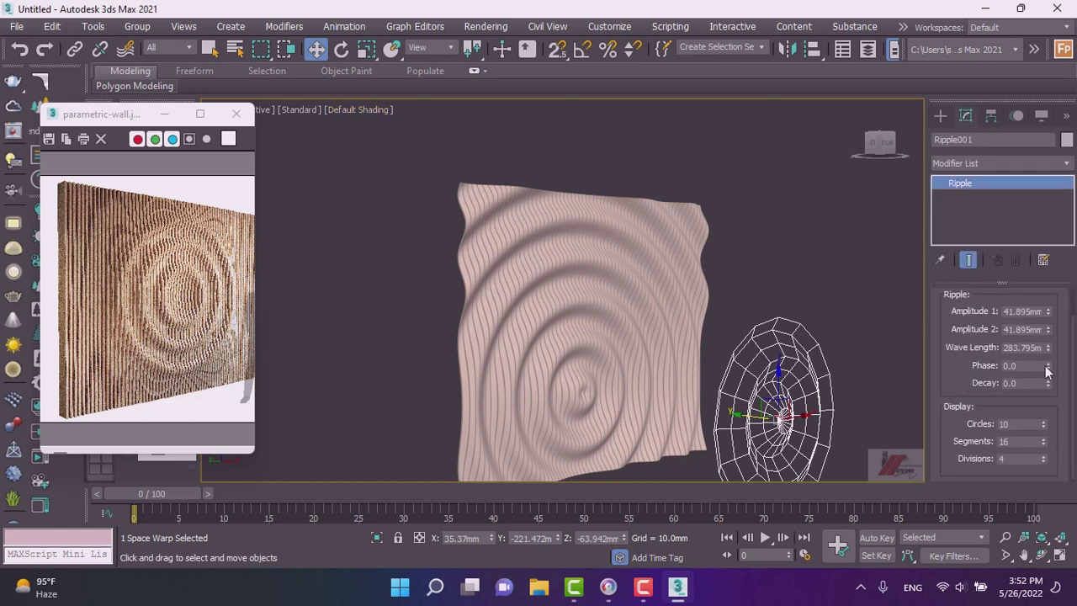
mouse_move(1048, 369)
mouse_down()
mouse_move(1045, 351)
mouse_move(1046, 367)
mouse_up()
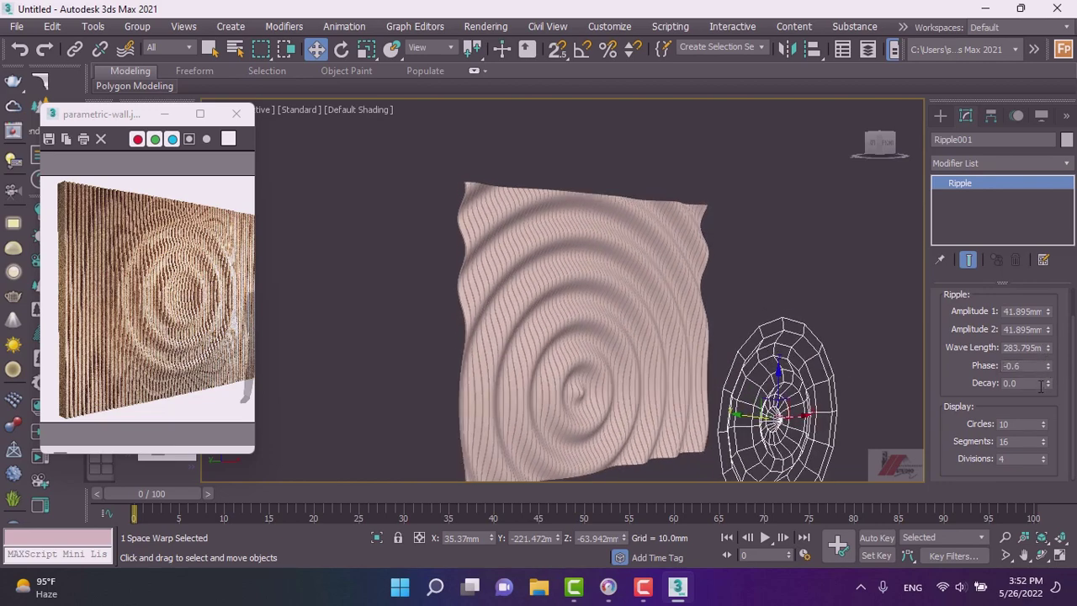
drag(1047, 383, 1047, 384)
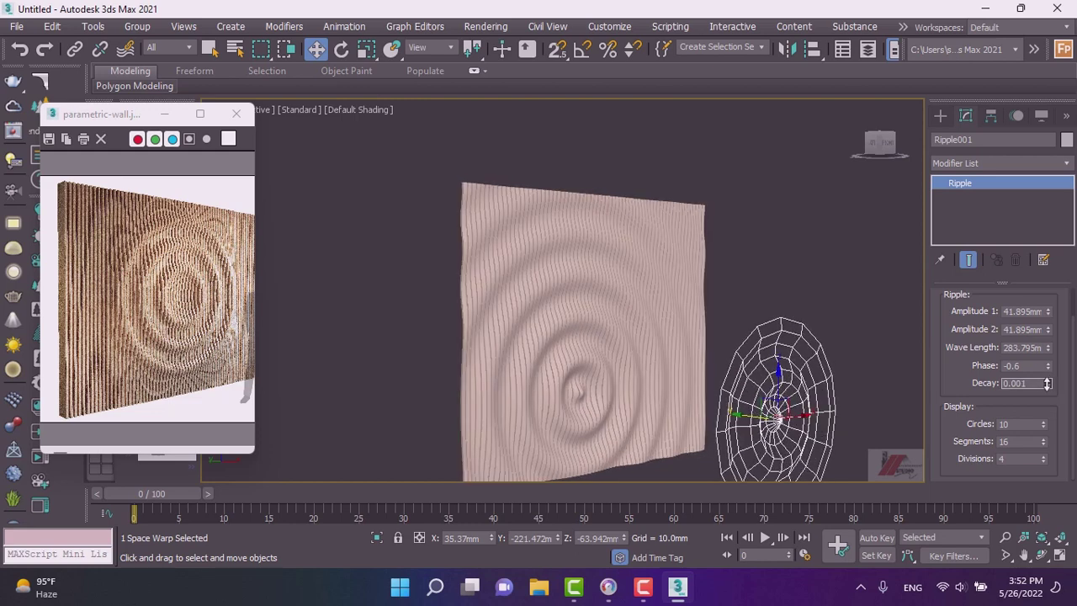
drag(1047, 382, 1047, 384)
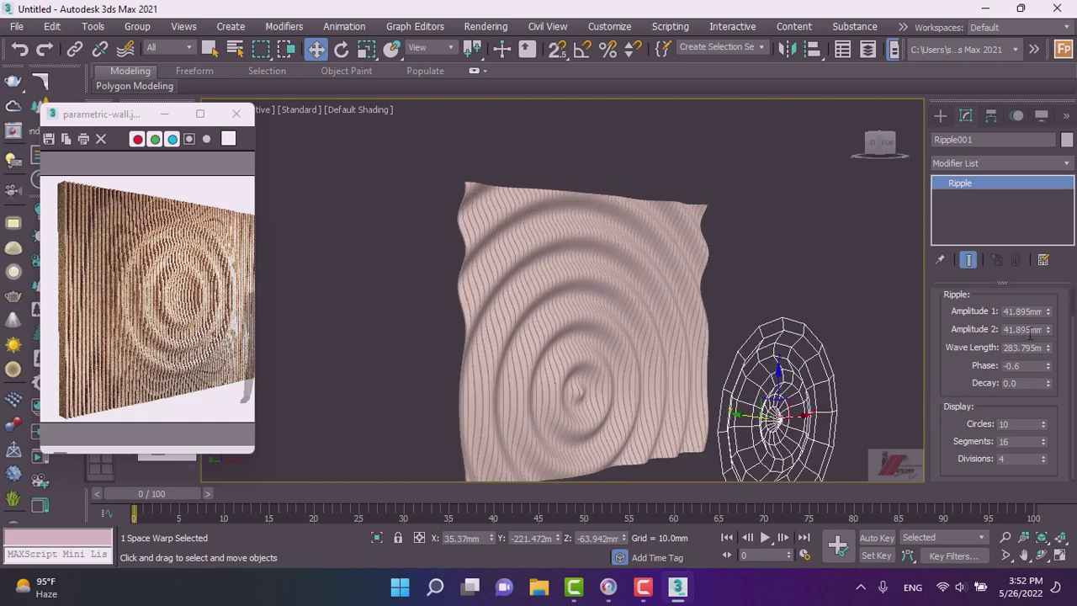
- Tune Ripple001's Amplitude 1 to about -59.072 mm
drag(1048, 312, 1050, 396)
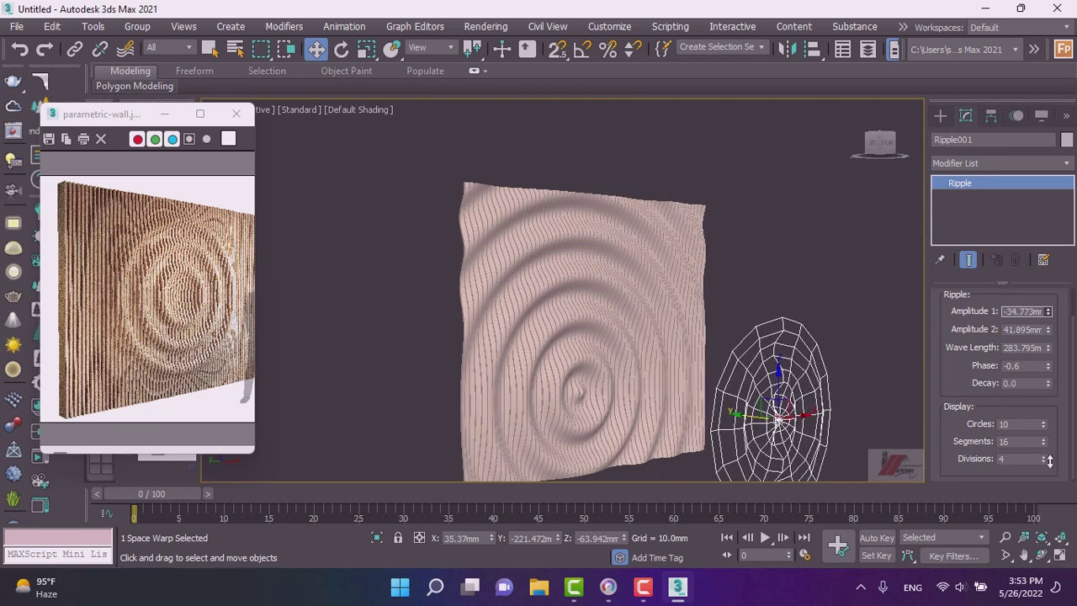
drag(1049, 459, 963, 278)
mouse_move(944, 227)
mouse_down()
mouse_move(1000, 393)
mouse_move(948, 507)
mouse_up()
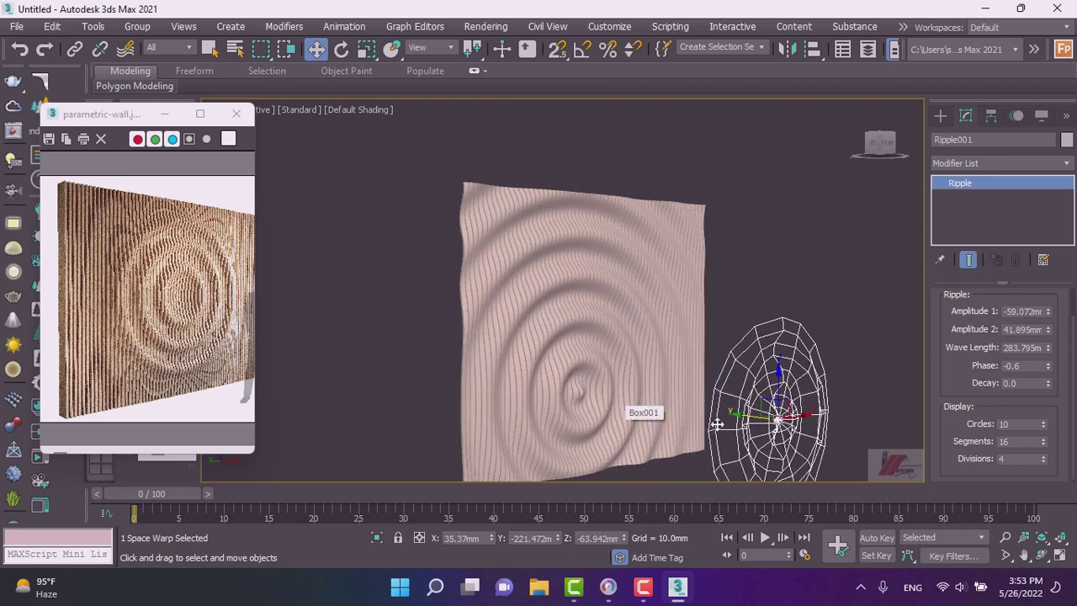
scroll(574, 388, up, 3)
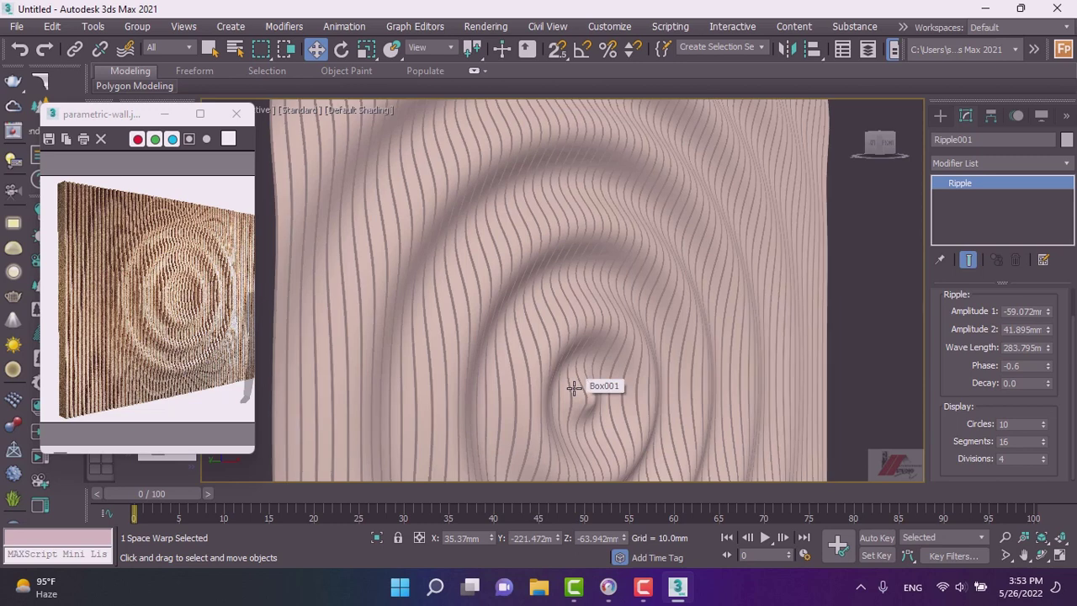
scroll(511, 325, down, 2)
scroll(512, 325, down, 1)
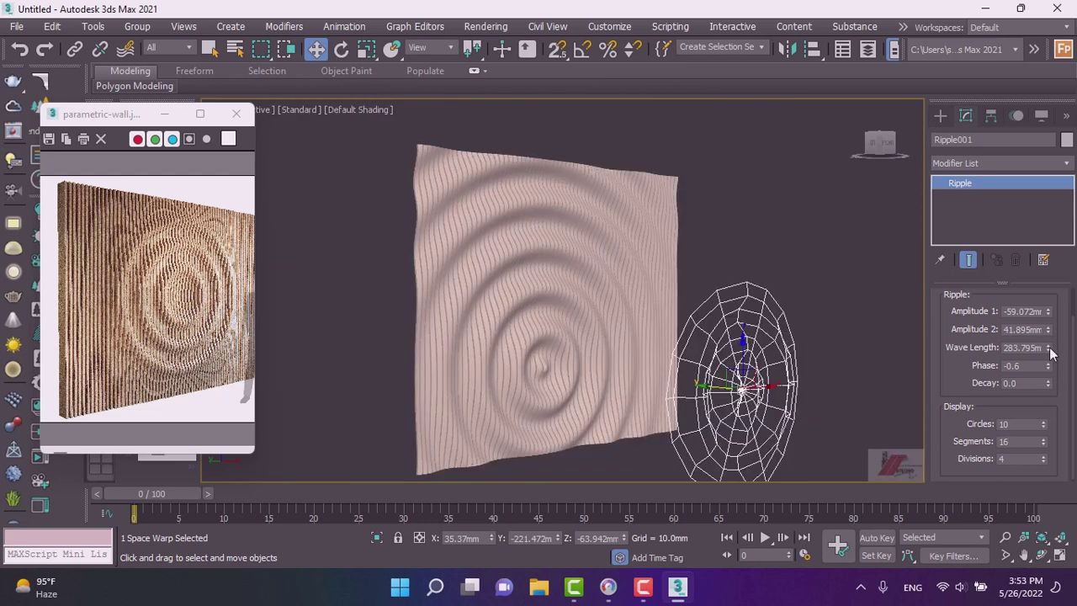
- Set Wave Length 309.336 mm, Amplitude 2 -43.99 mm, Decay 0.001, Phase -0.1, and shrink the Ripple gizmo
mouse_move(1048, 349)
mouse_down()
mouse_move(1063, 422)
mouse_move(1038, 340)
mouse_move(1051, 367)
mouse_move(1047, 322)
mouse_move(1058, 505)
mouse_up()
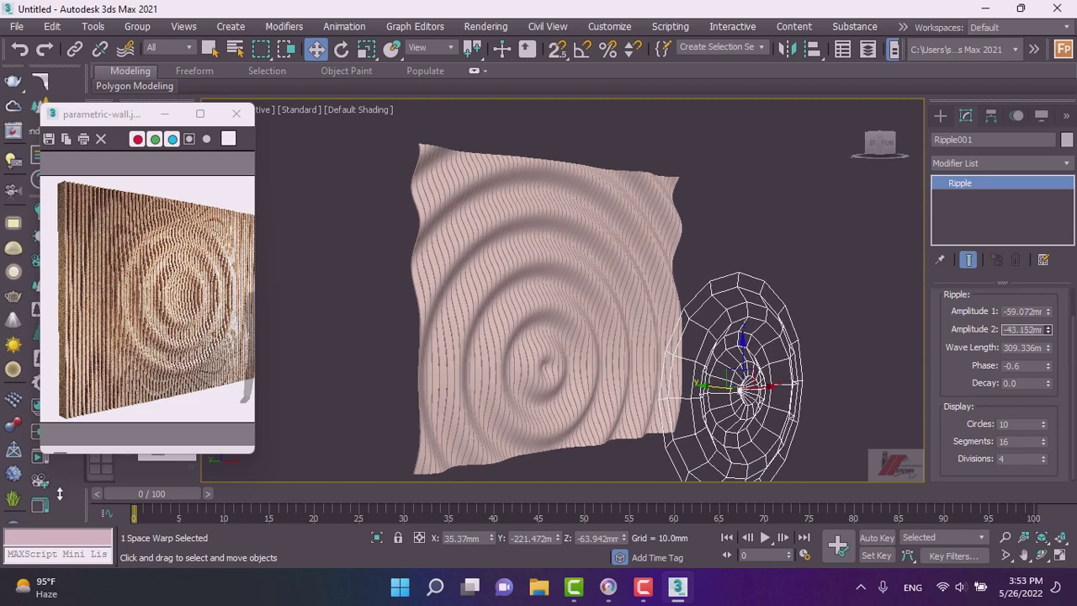
mouse_move(60, 494)
mouse_down()
mouse_move(61, 511)
mouse_move(56, 490)
mouse_move(71, 491)
mouse_up()
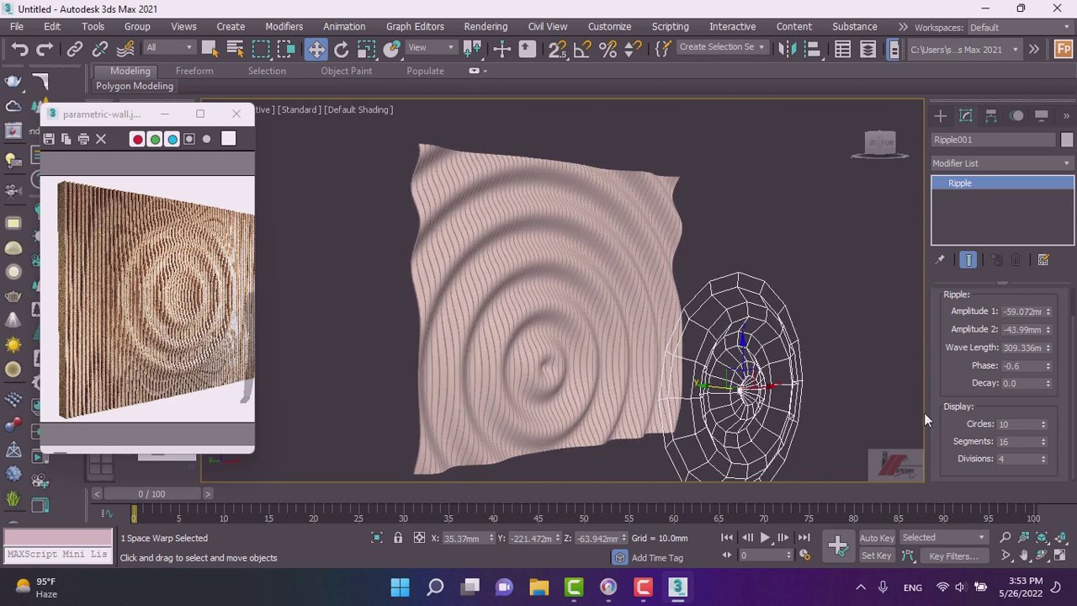
click(1048, 381)
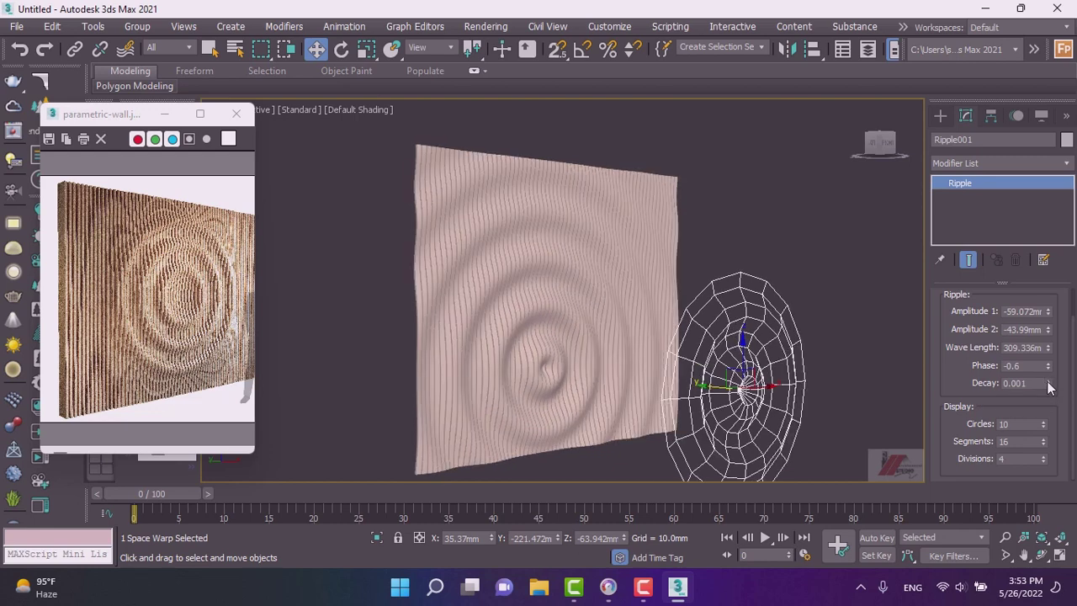
drag(1048, 366, 1048, 362)
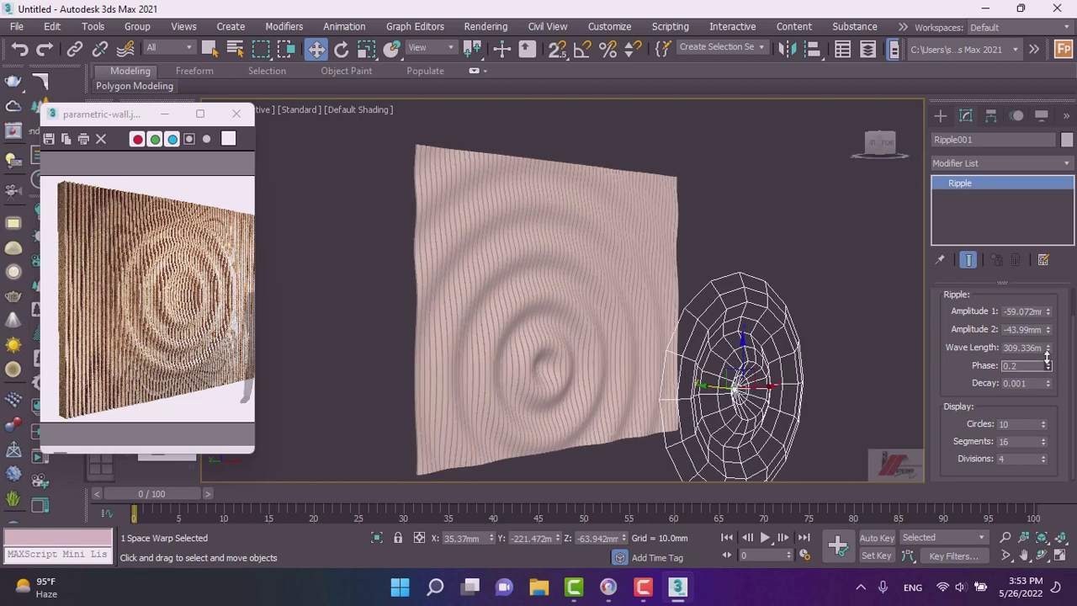
click(365, 48)
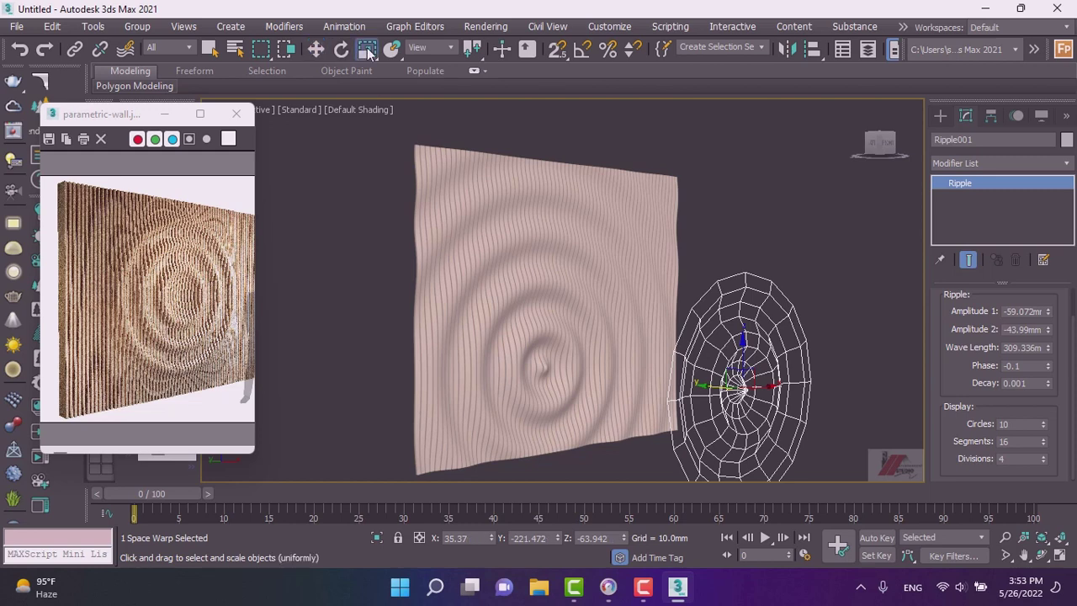
mouse_move(742, 387)
mouse_down()
mouse_move(741, 446)
mouse_move(765, 441)
mouse_up()
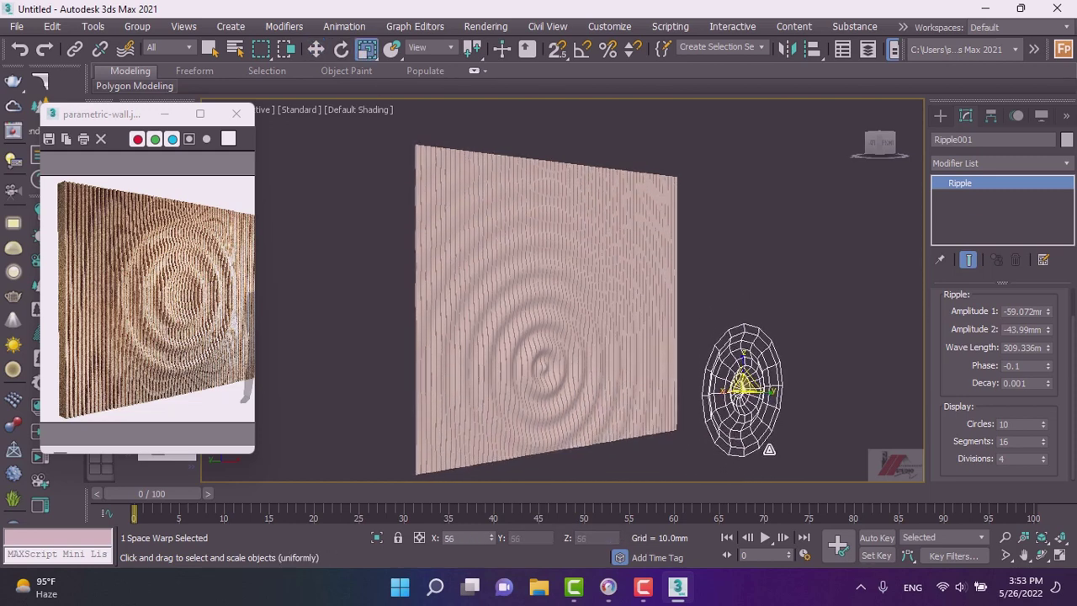
- Move the Ripple warp onto the wall's surface and raise it higher
click(317, 49)
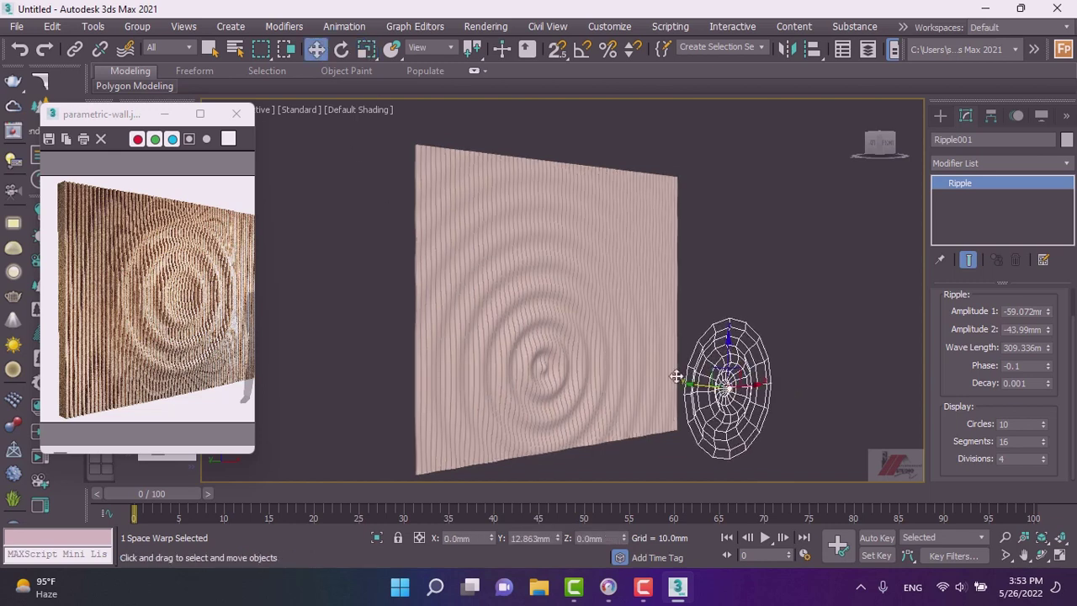
drag(707, 383, 584, 370)
drag(611, 334, 596, 296)
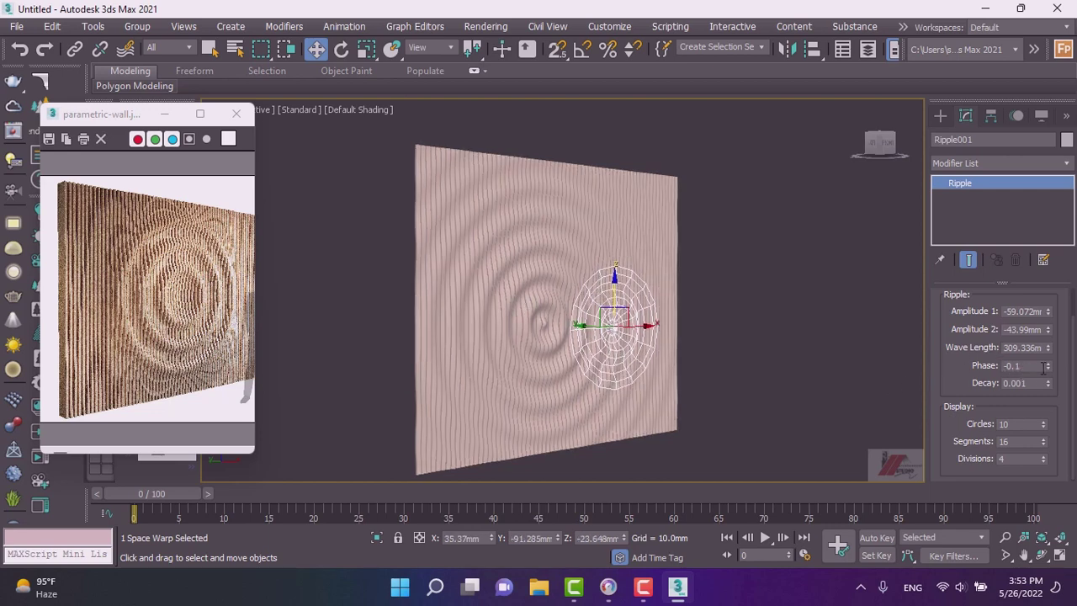
- Shift the ripple phase and reduce the gizmo to 9 circles and 3 divisions, adjusting segments
drag(1049, 367, 1049, 363)
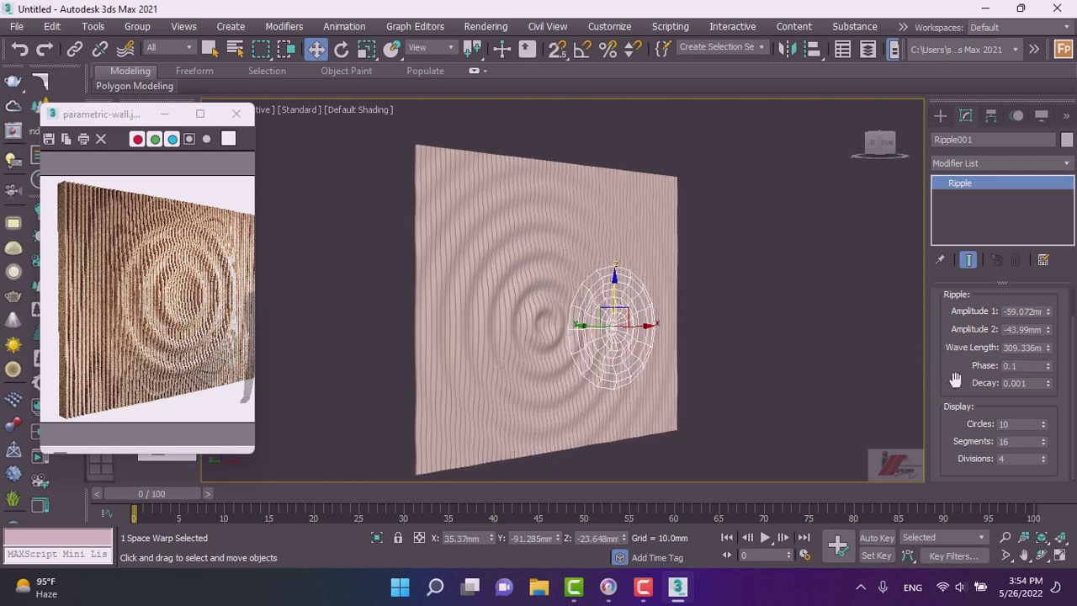
click(1043, 427)
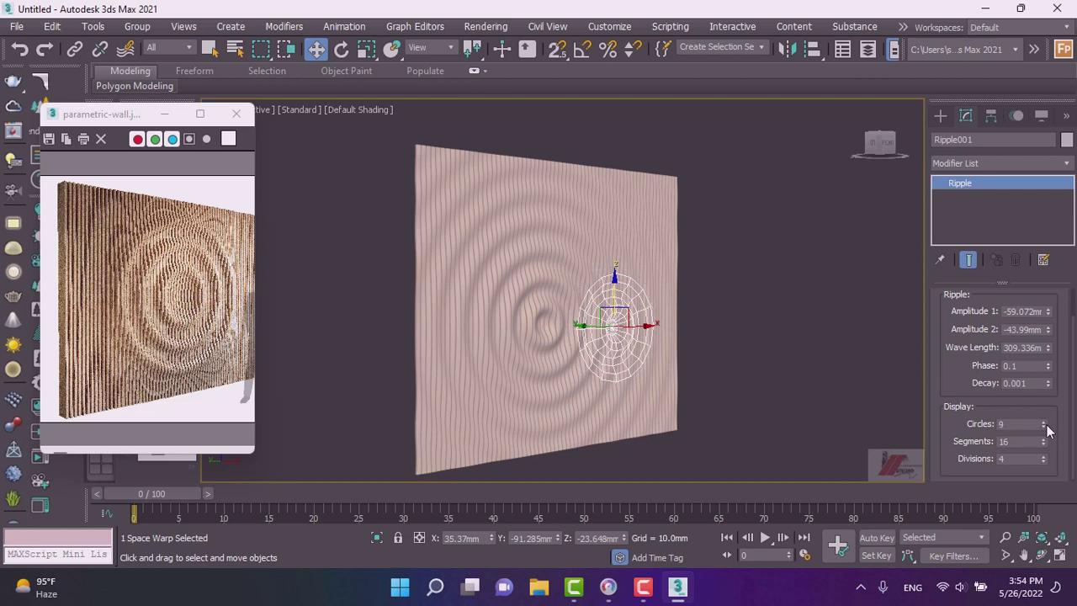
click(1044, 462)
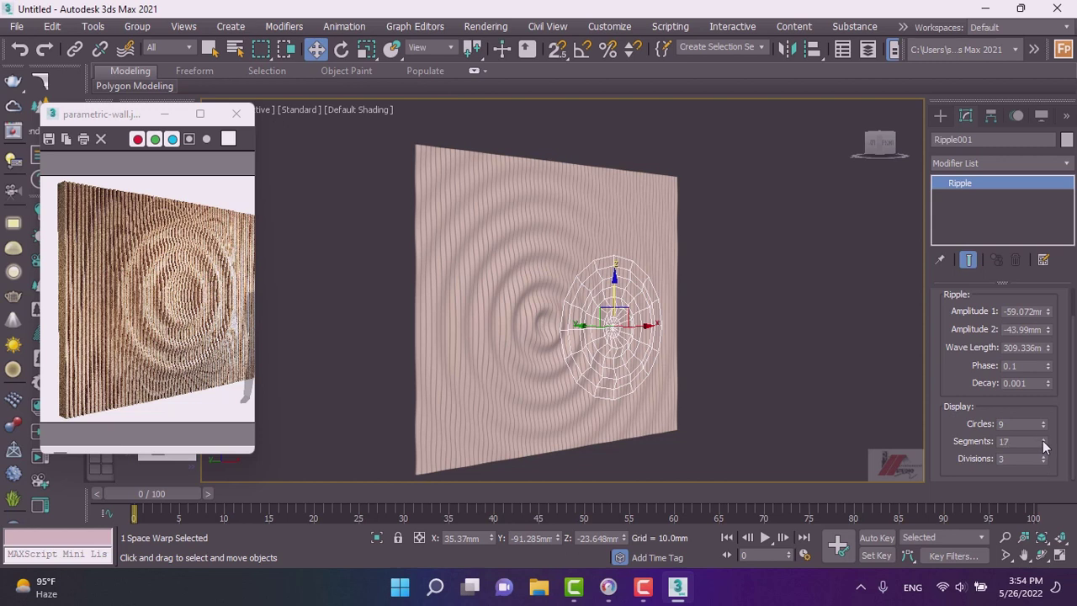
drag(1042, 440, 1044, 440)
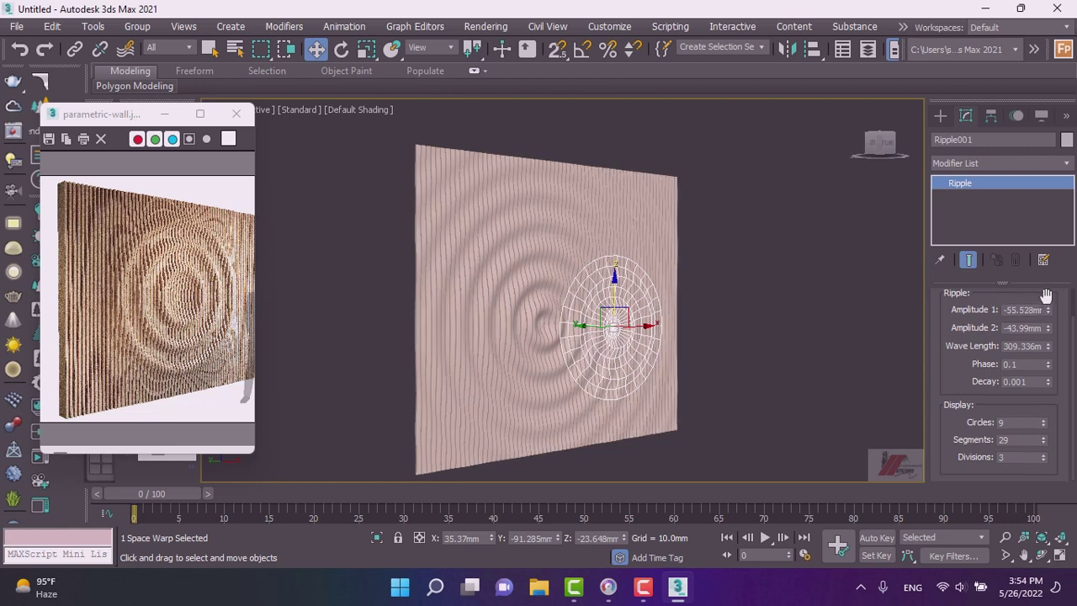
- Deepen Amplitude 1 further negative, set Phase 0.2 and raise Decay so rings fade, then deselect
mouse_move(1048, 312)
mouse_down()
mouse_move(1041, 288)
mouse_move(1043, 423)
mouse_up()
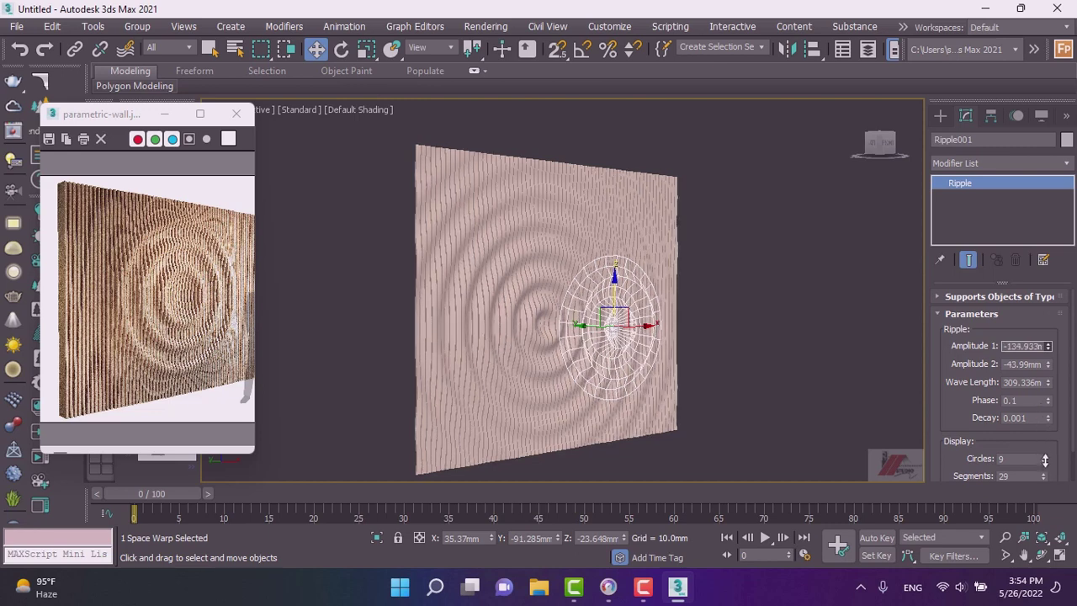
drag(1043, 442, 1047, 484)
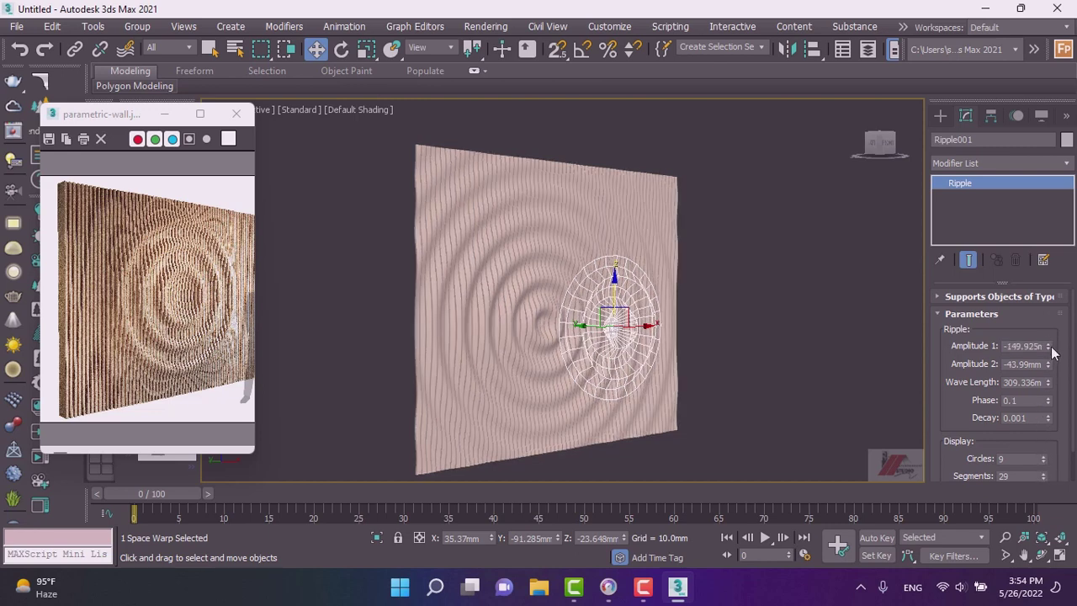
drag(1048, 347, 1058, 381)
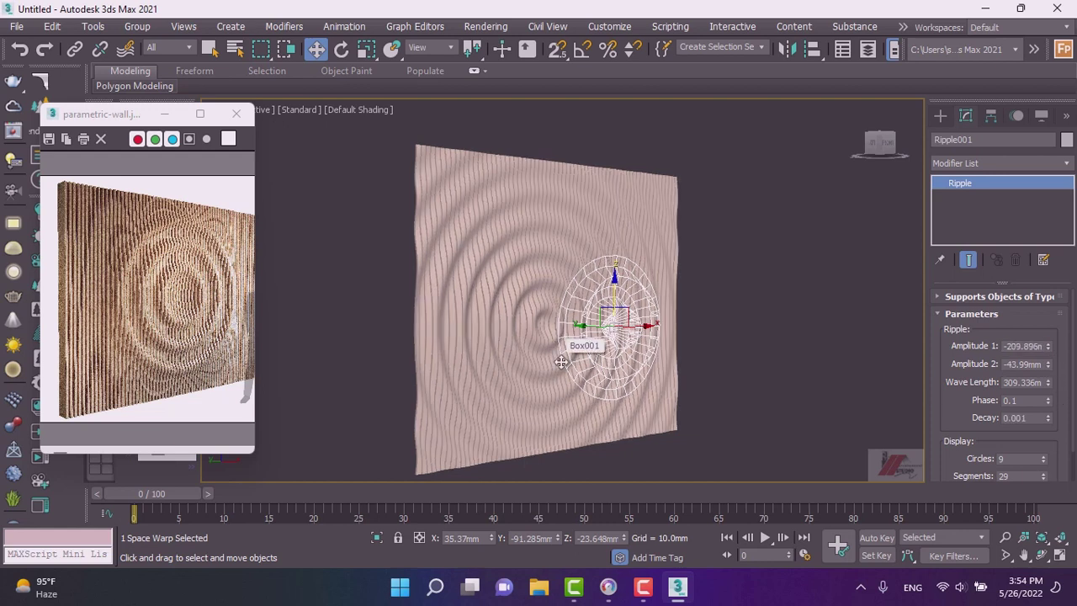
click(1049, 398)
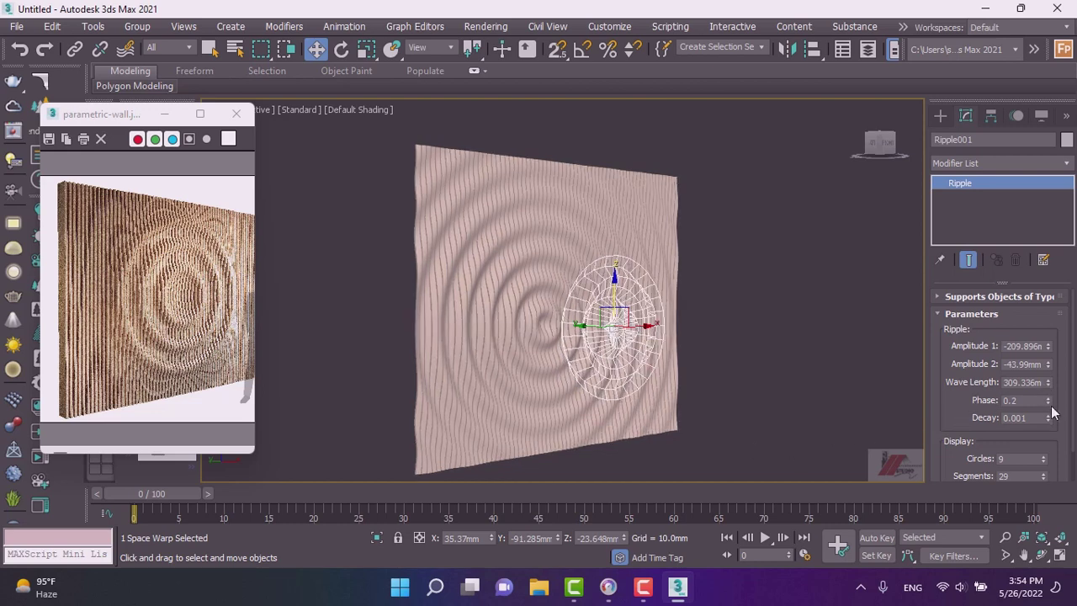
drag(1050, 415, 1049, 395)
click(757, 361)
- Switch to the Left view so the rippled panel is seen edge-on
key(r)
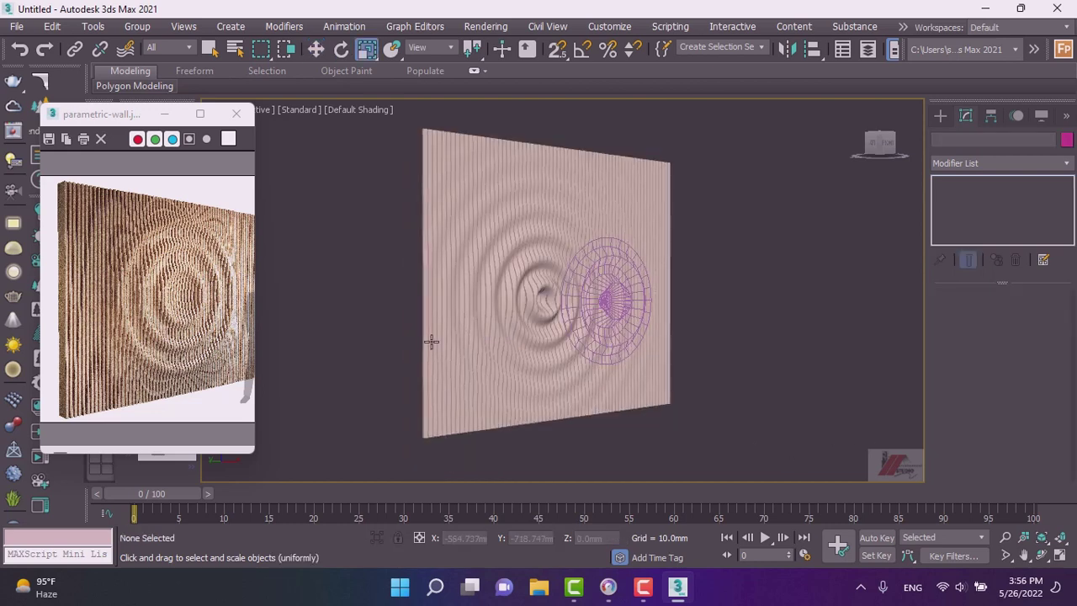
scroll(431, 341, down, 3)
scroll(402, 273, down, 1)
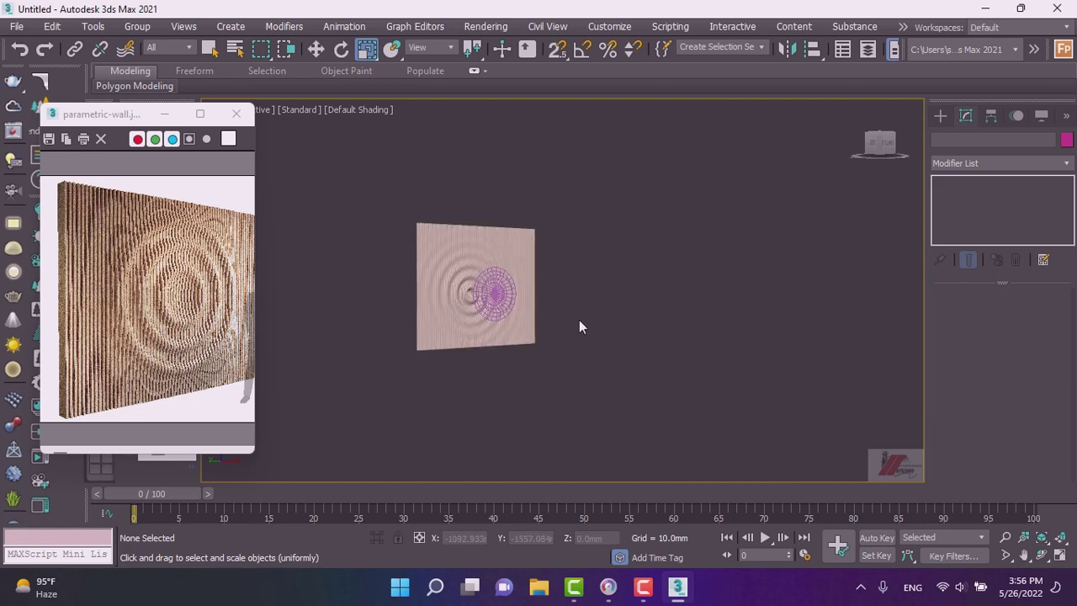
key(f)
scroll(558, 318, down, 2)
scroll(559, 315, up, 1)
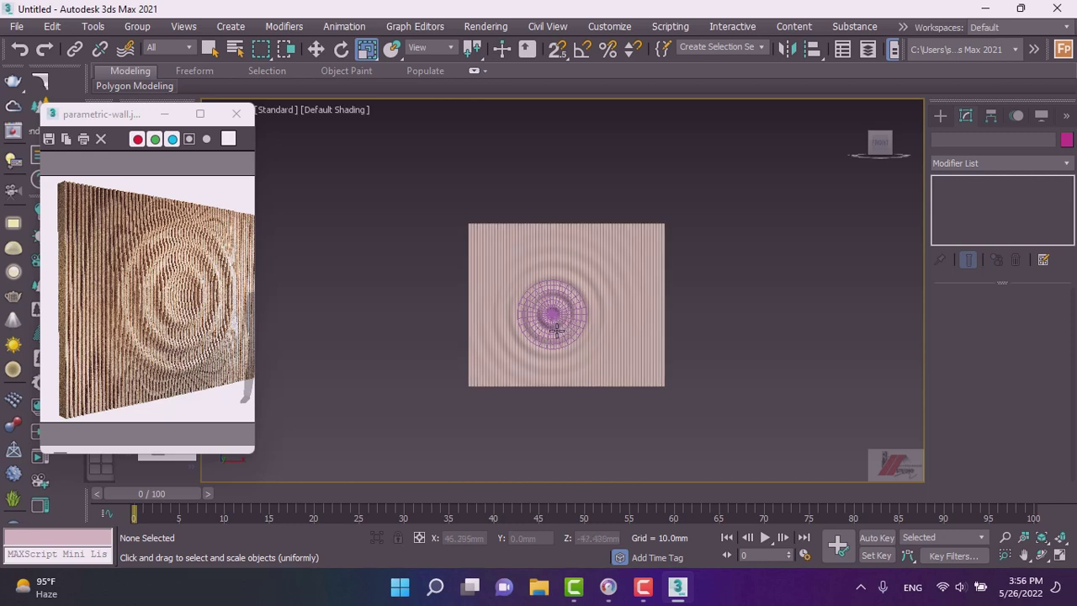
alt+middle_drag(518, 364, 657, 354)
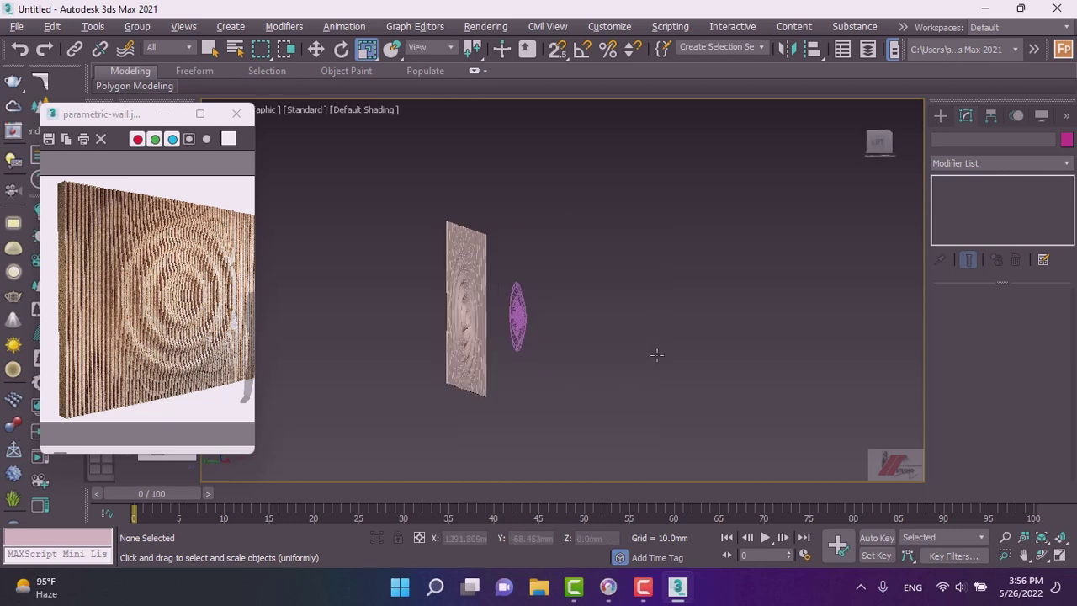
alt+middle_drag(829, 170, 848, 167)
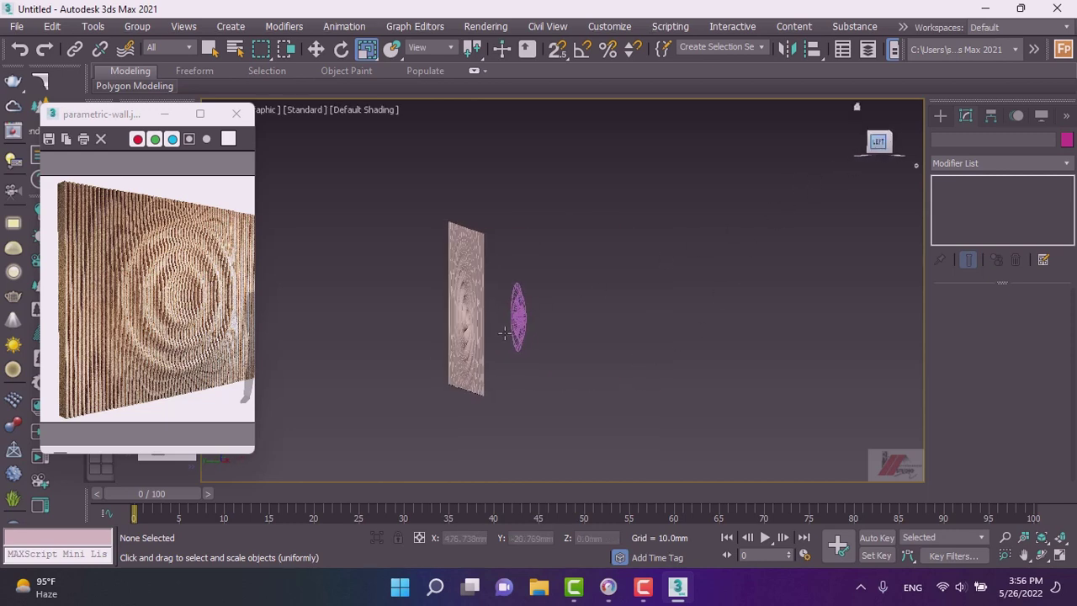
key(l)
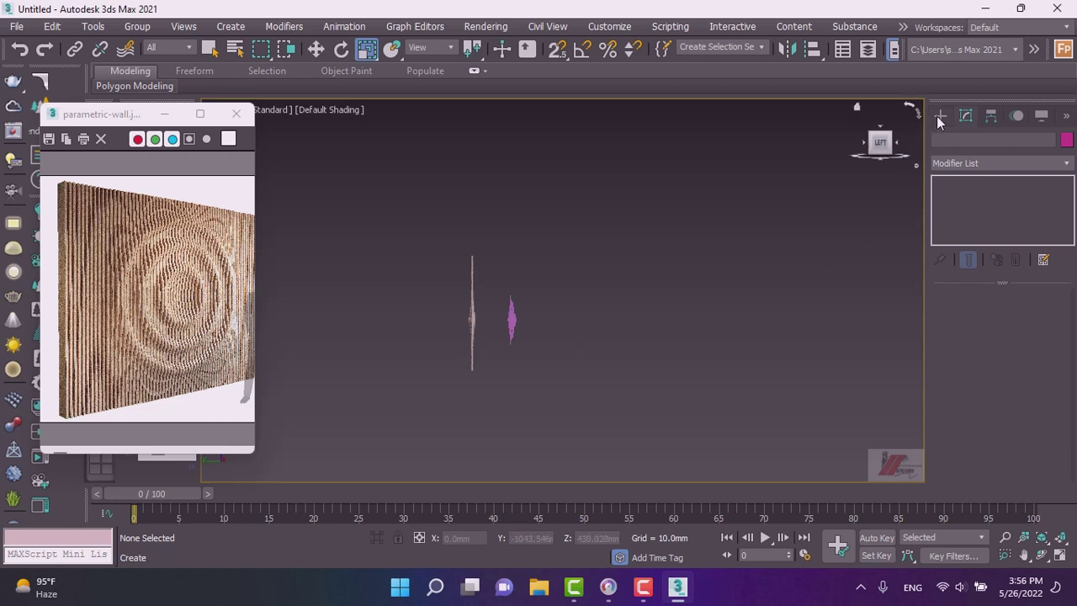
- Draw an open four-point Line beside the panel: upper right, left, straight down, then rightward
click(939, 115)
click(954, 140)
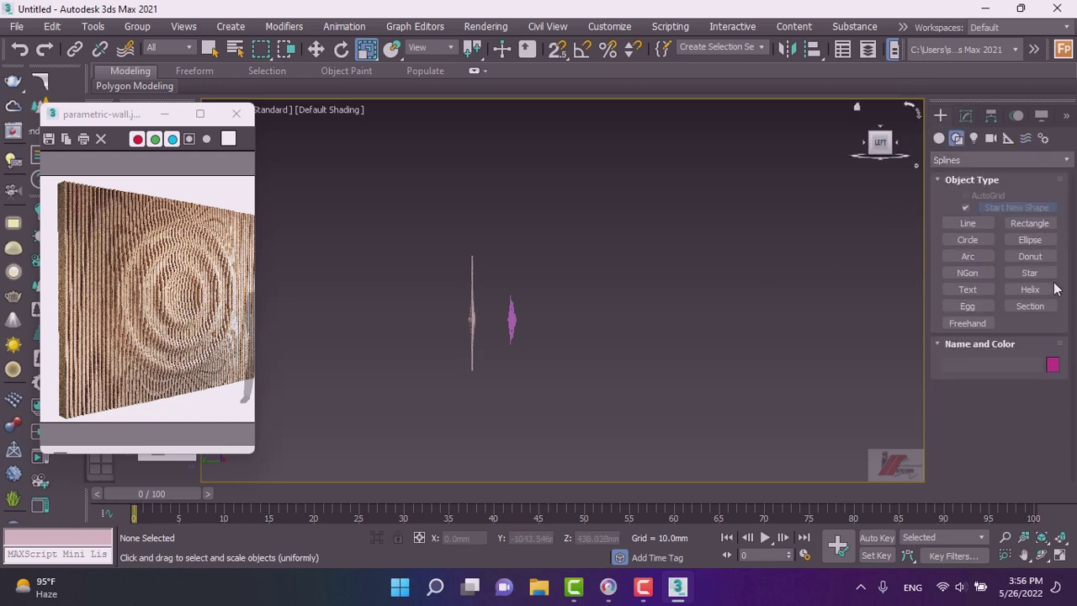
click(967, 224)
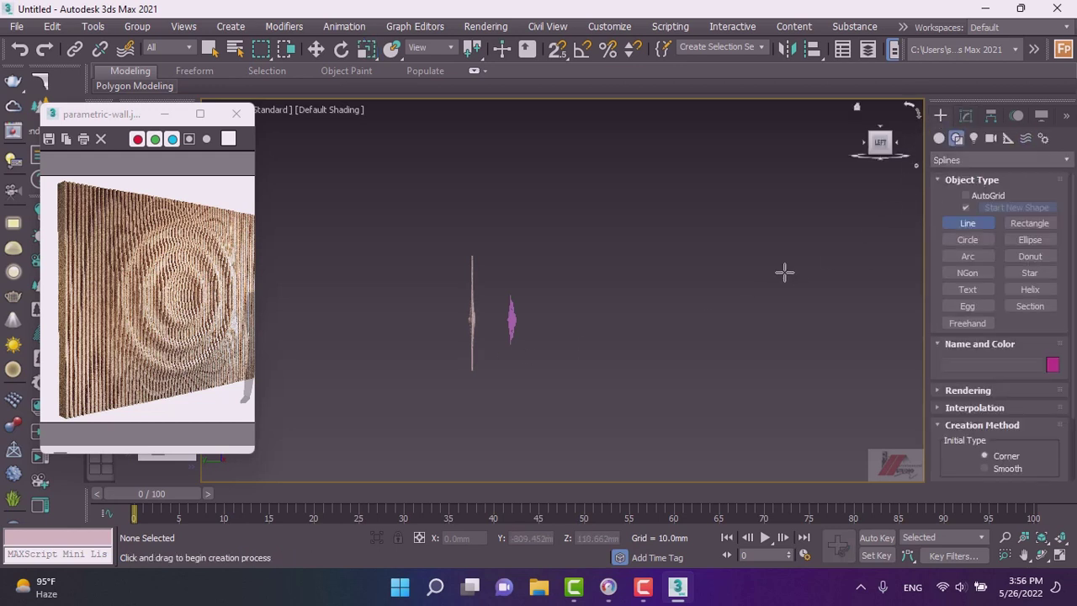
click(570, 150)
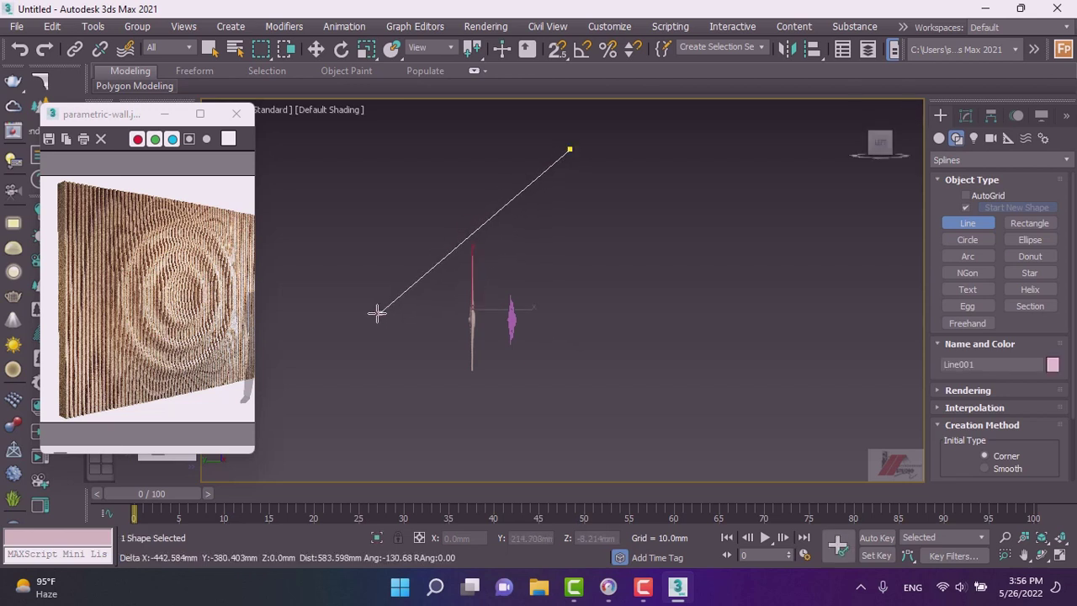
click(431, 244)
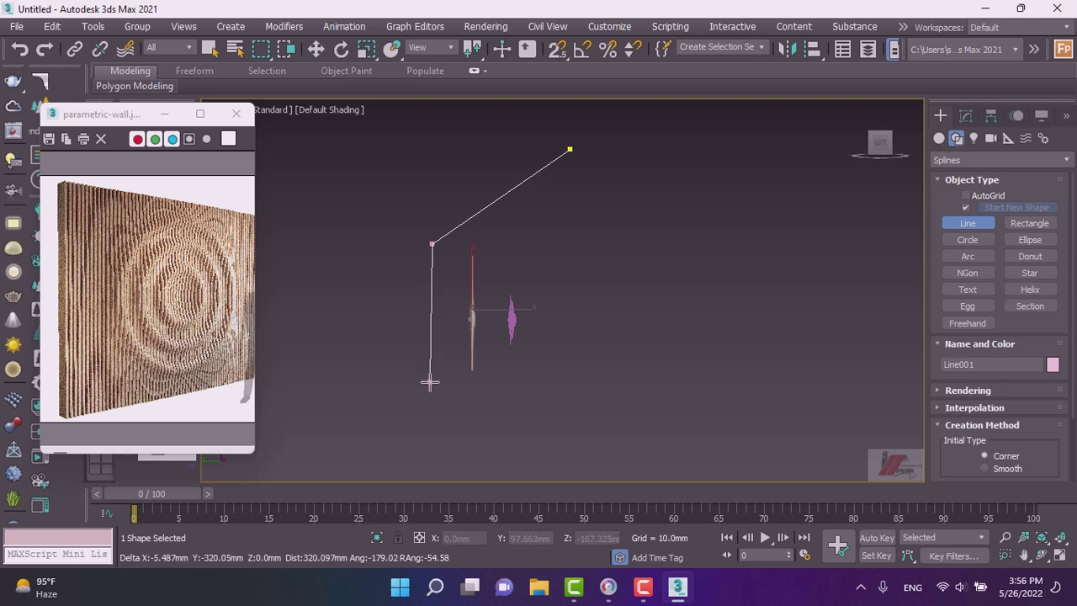
click(429, 381)
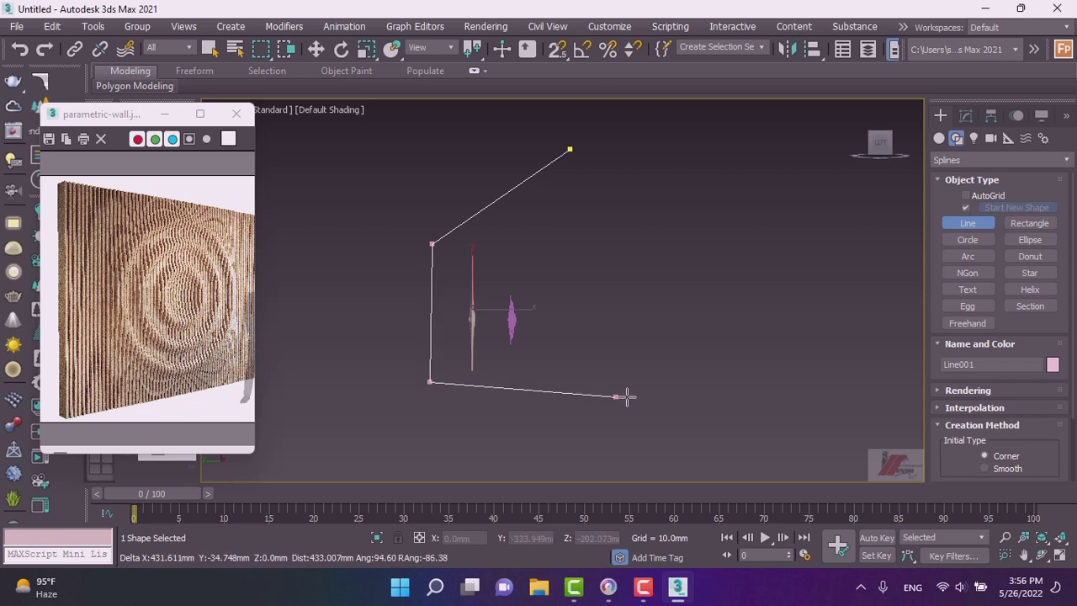
click(702, 384)
right_click(641, 406)
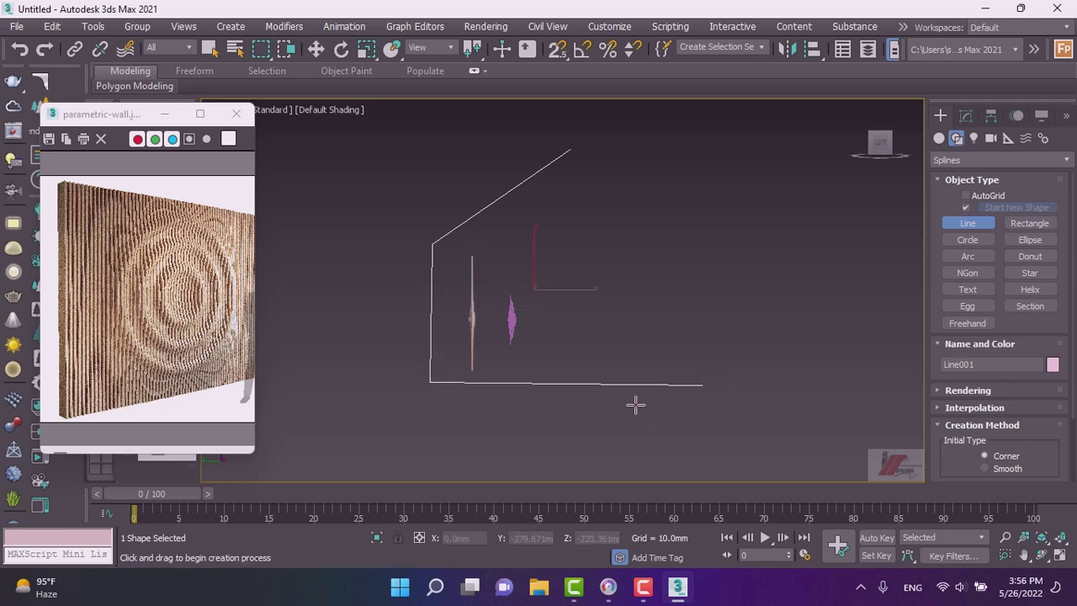
right_click(635, 405)
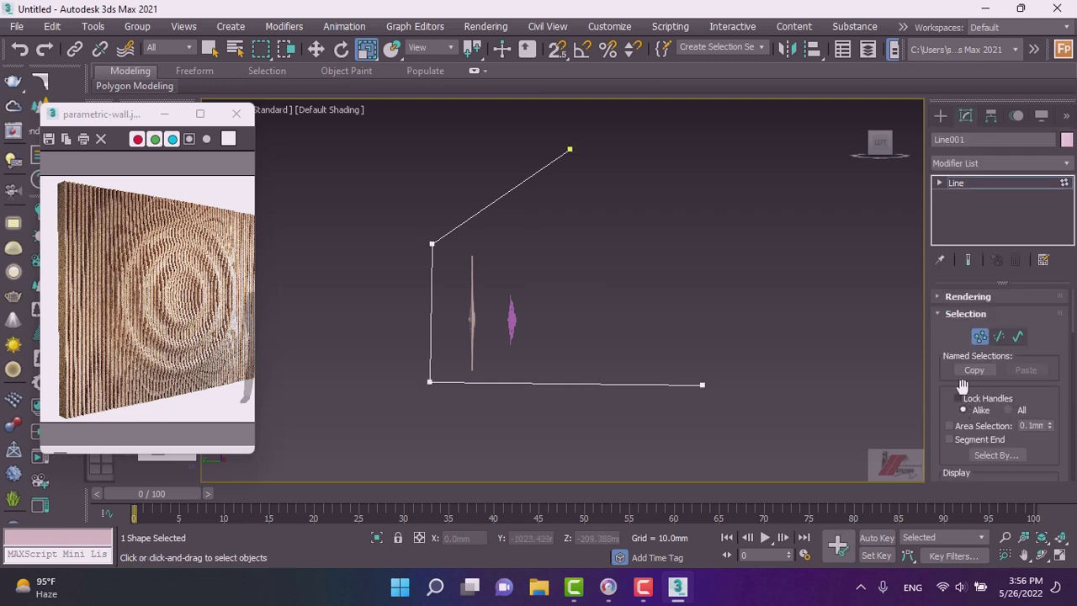
- In Vertex mode, try making the top-left vertex Smooth, then undo it
click(978, 337)
key(r)
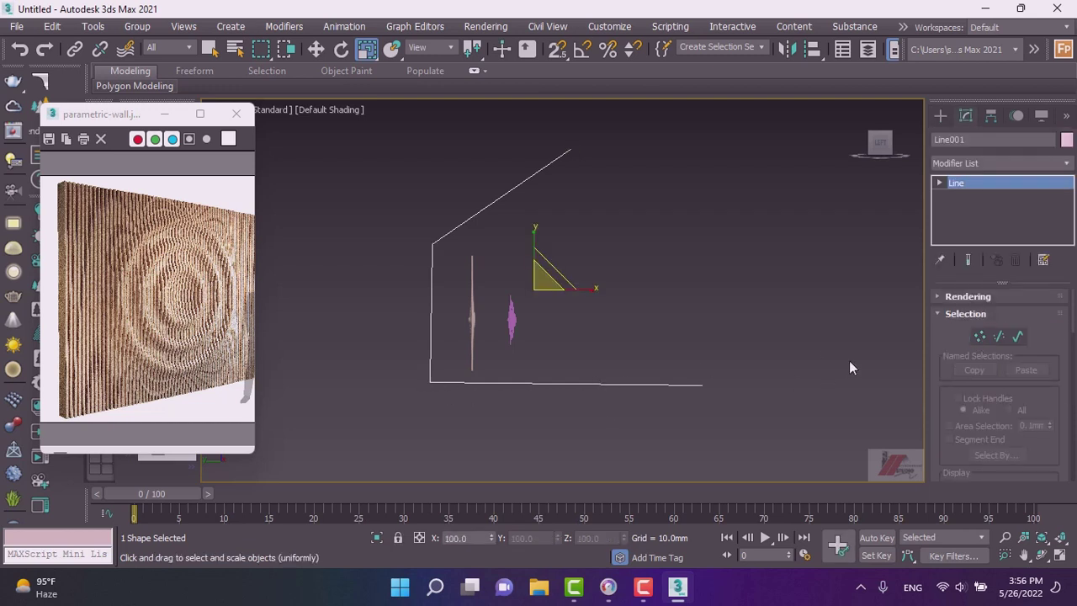
click(979, 336)
key(w)
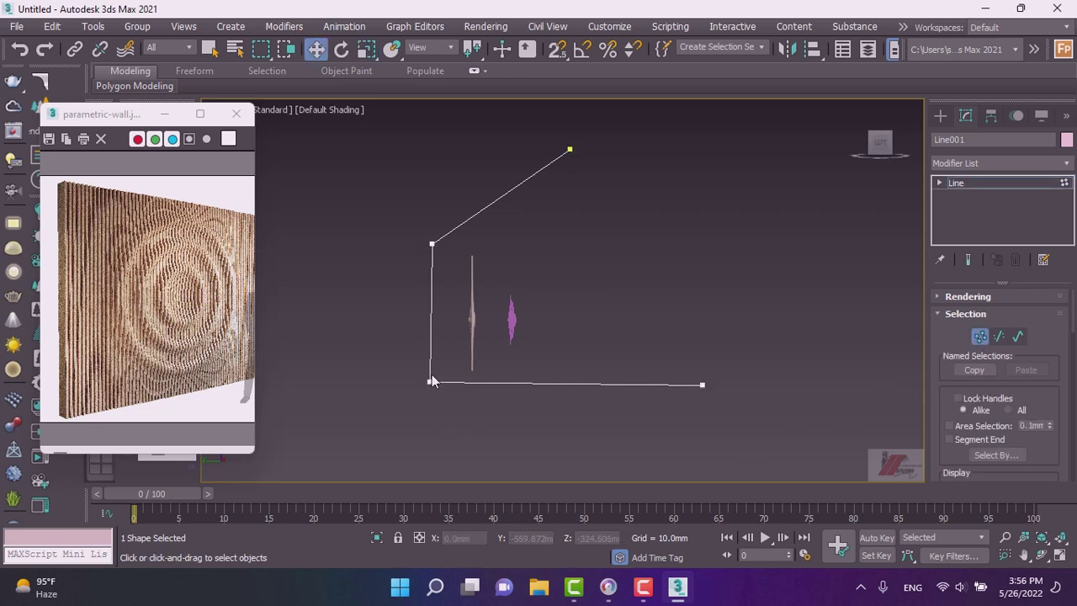
click(429, 382)
click(431, 243)
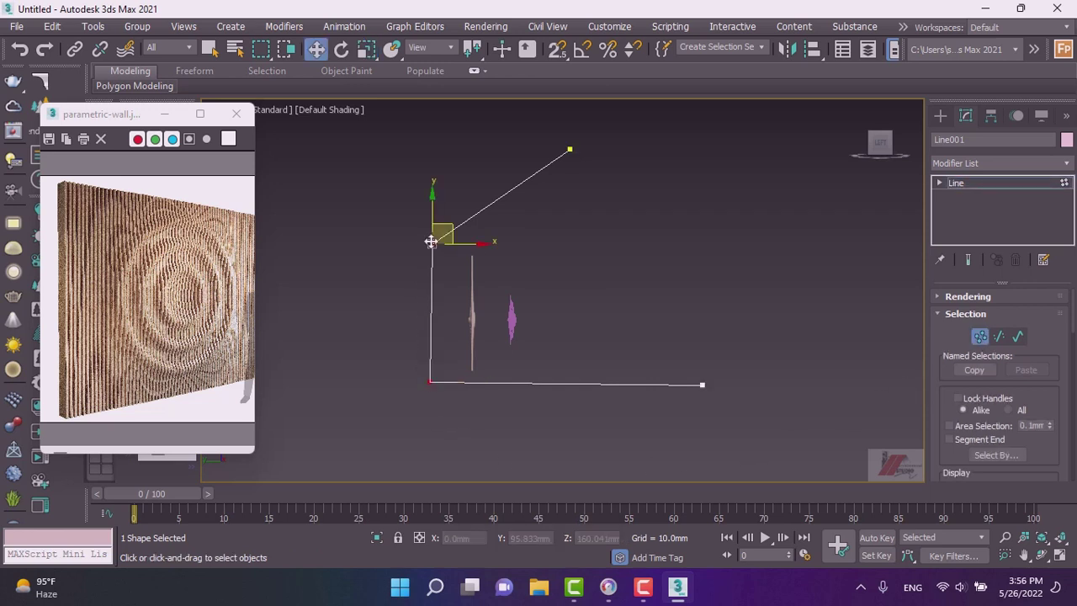
right_click(430, 243)
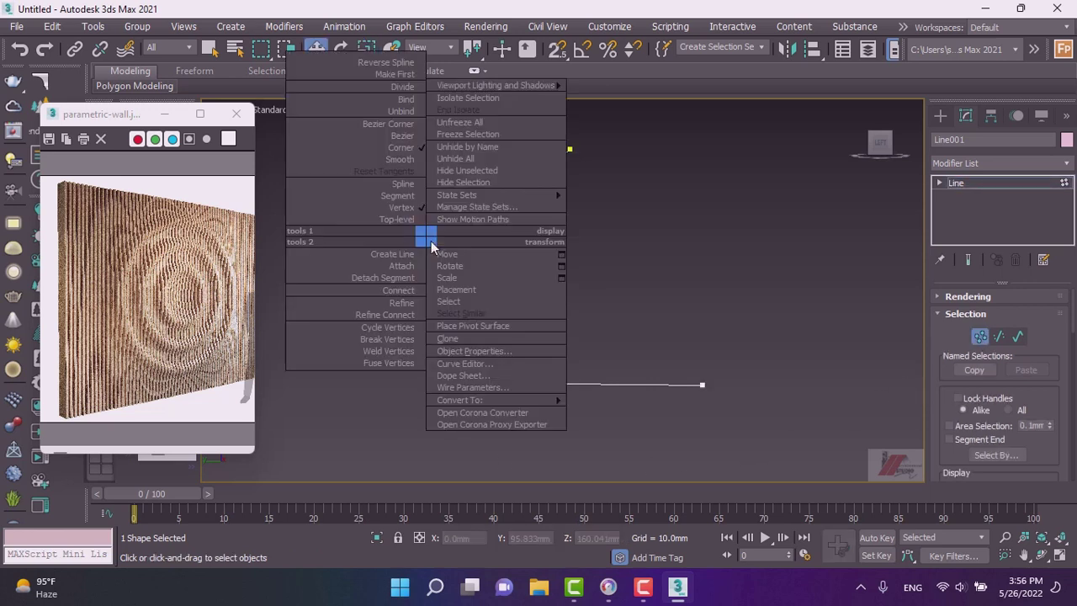
click(399, 159)
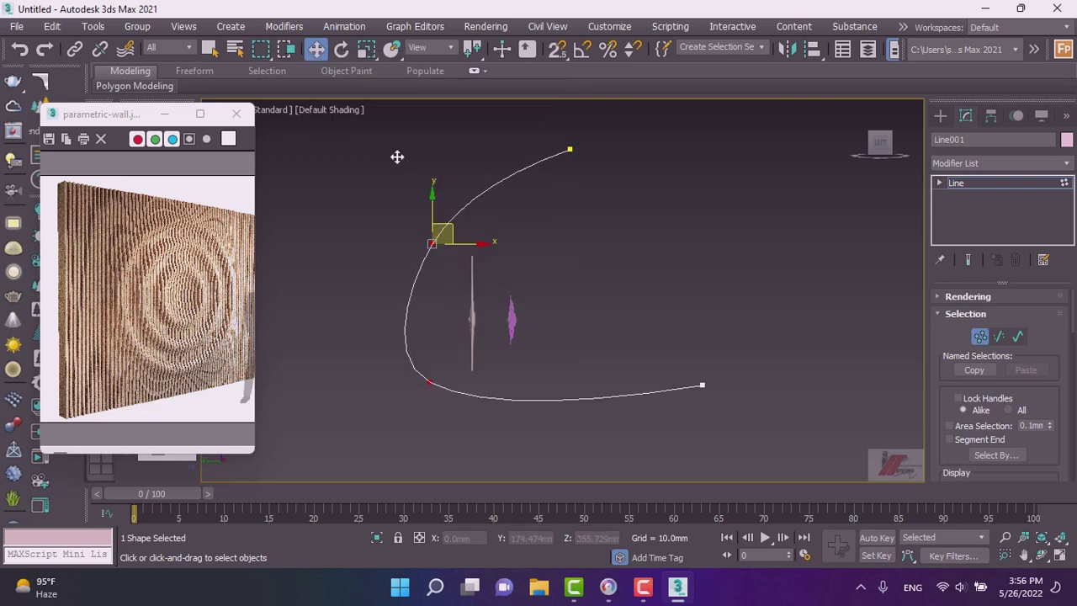
click(428, 376)
key(ctrl+z)
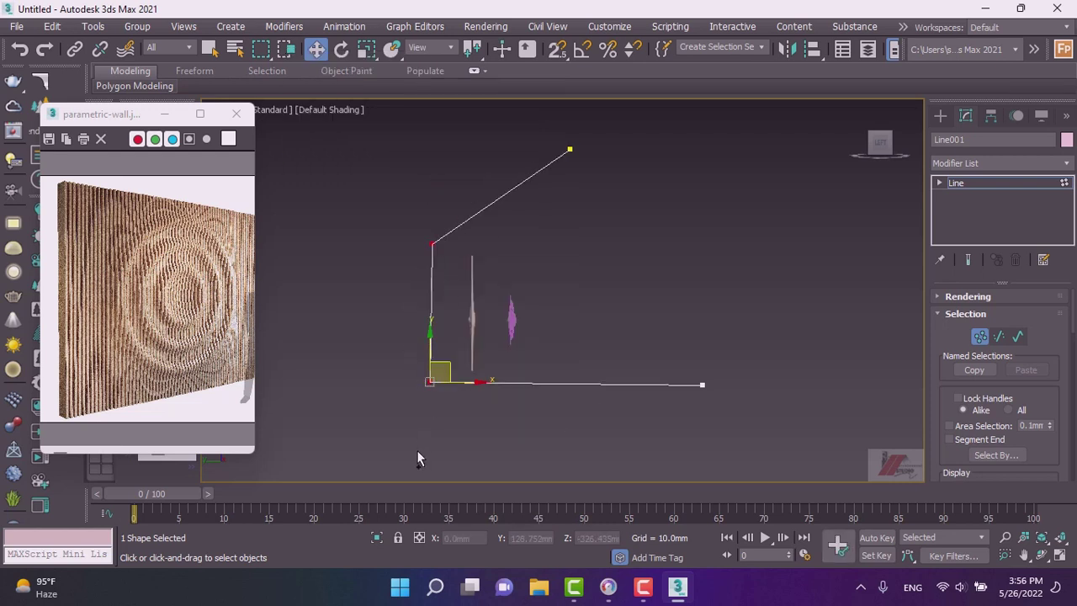
- Make the top-left vertex a Bezier Corner, raise the bottom-left vertex, and adjust the tangent handles into curves
click(432, 245)
right_click(431, 245)
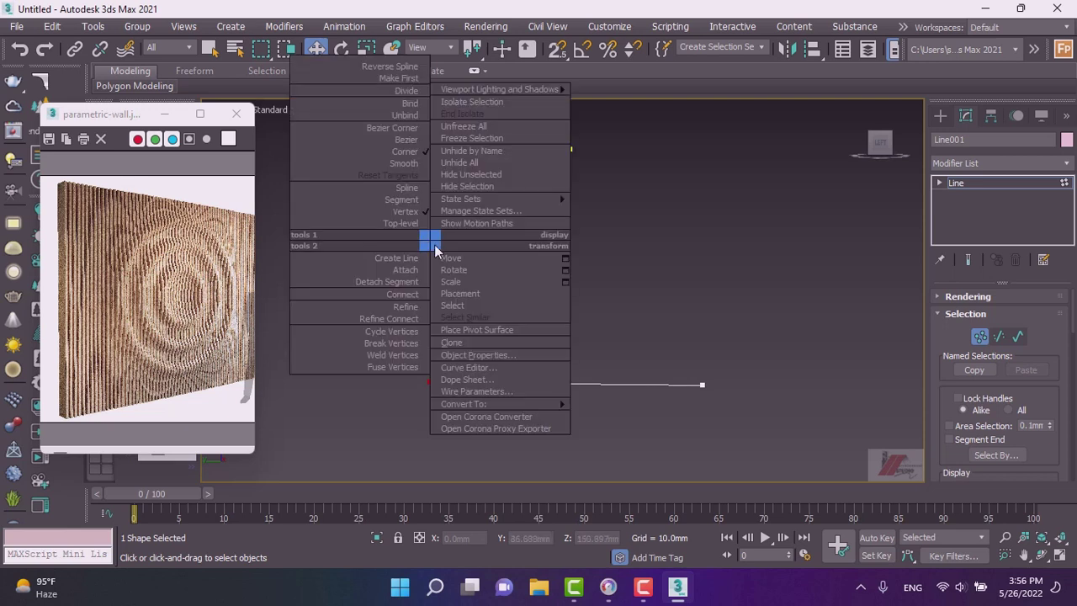
click(400, 140)
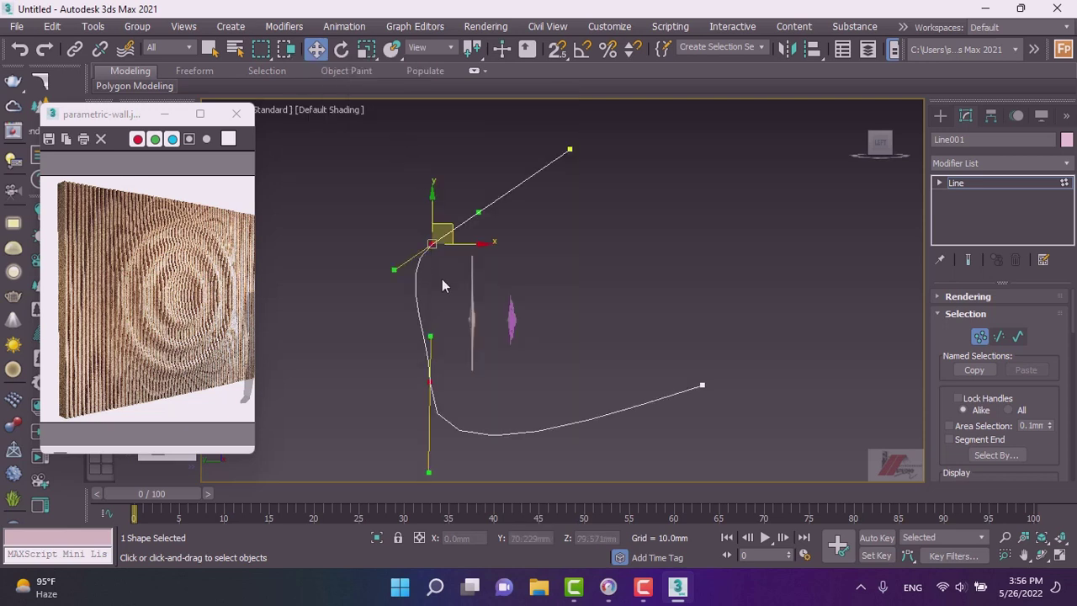
click(428, 380)
drag(427, 375, 431, 342)
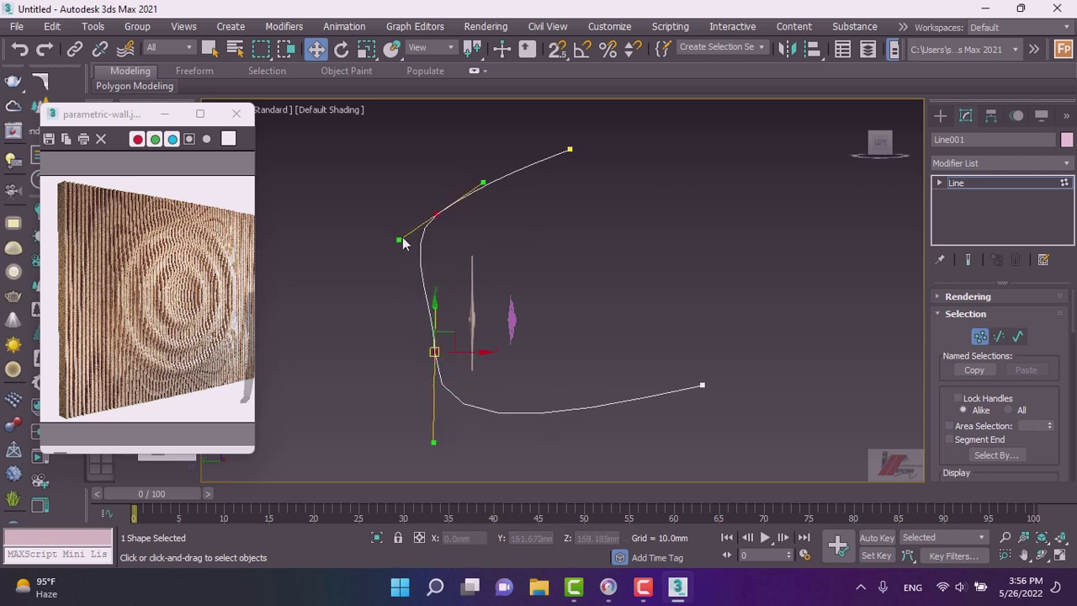
drag(402, 235, 429, 229)
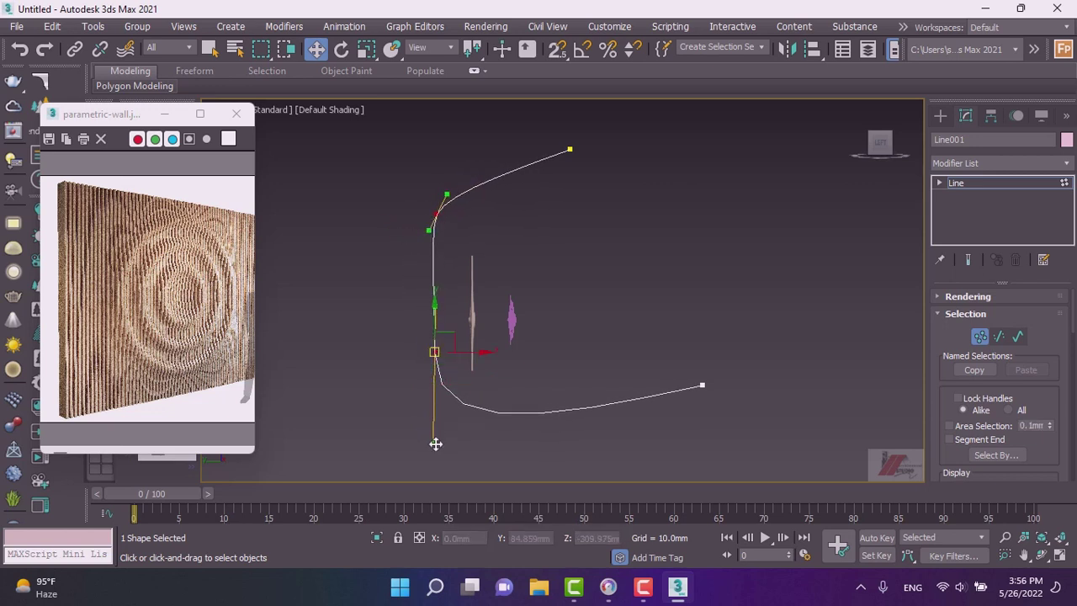
drag(434, 438, 435, 402)
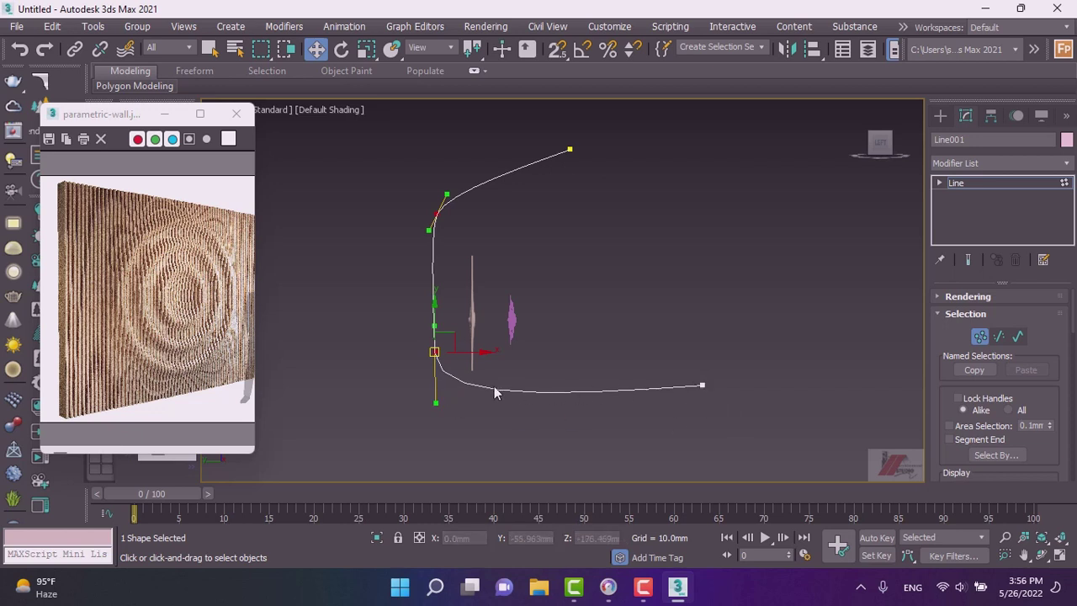
scroll(477, 383, down, 2)
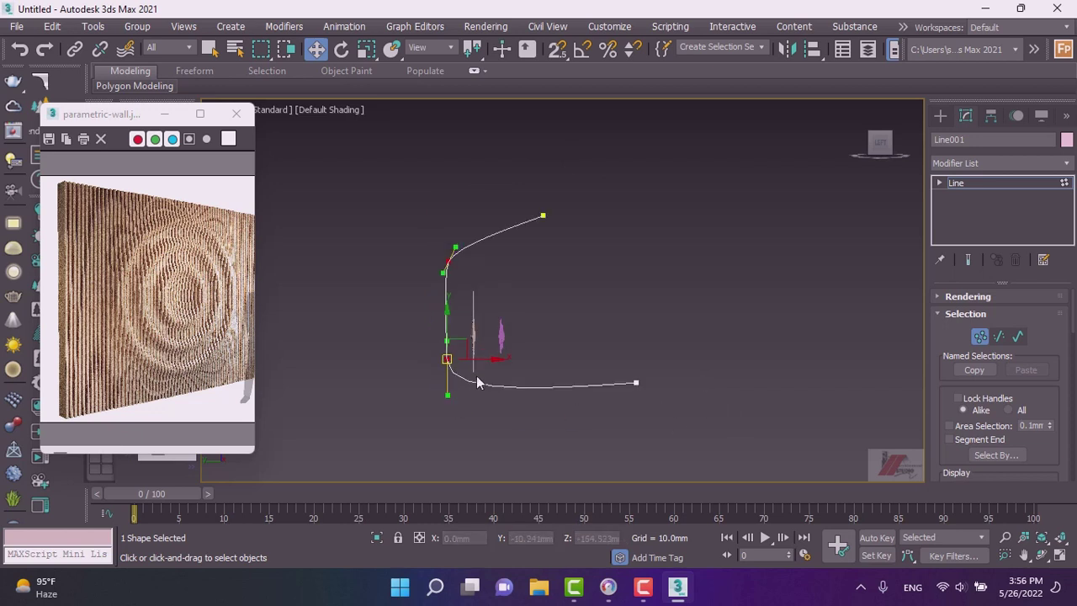
click(939, 115)
mouse_move(562, 354)
alt+middle_down()
mouse_move(500, 397)
mouse_move(399, 426)
alt+middle_up()
- Add an Extrude modifier to Line001 with Amount 1099.0 mm
scroll(505, 319, up, 3)
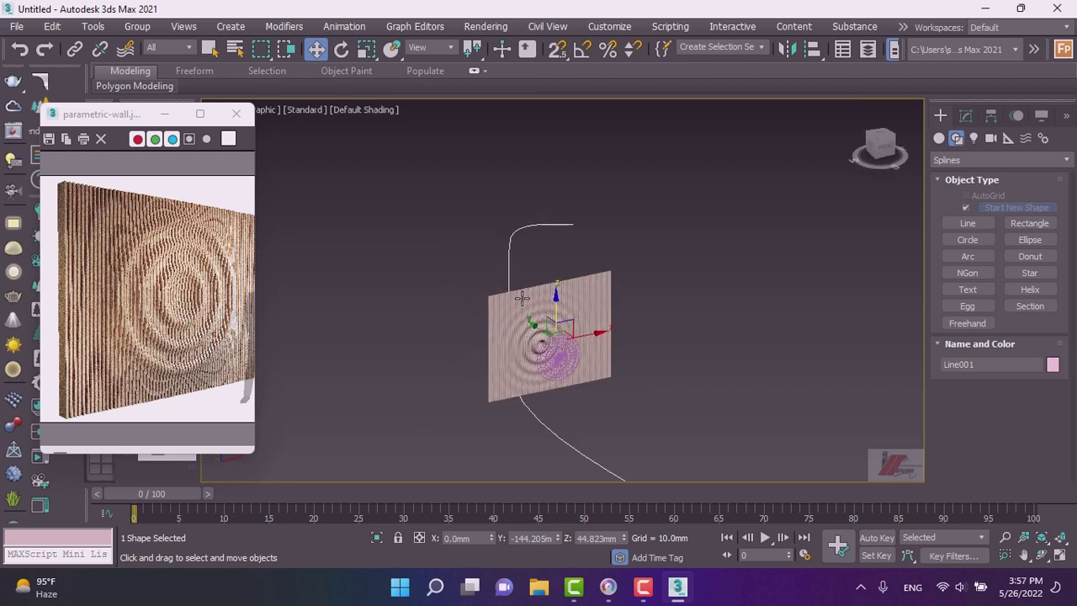
click(963, 117)
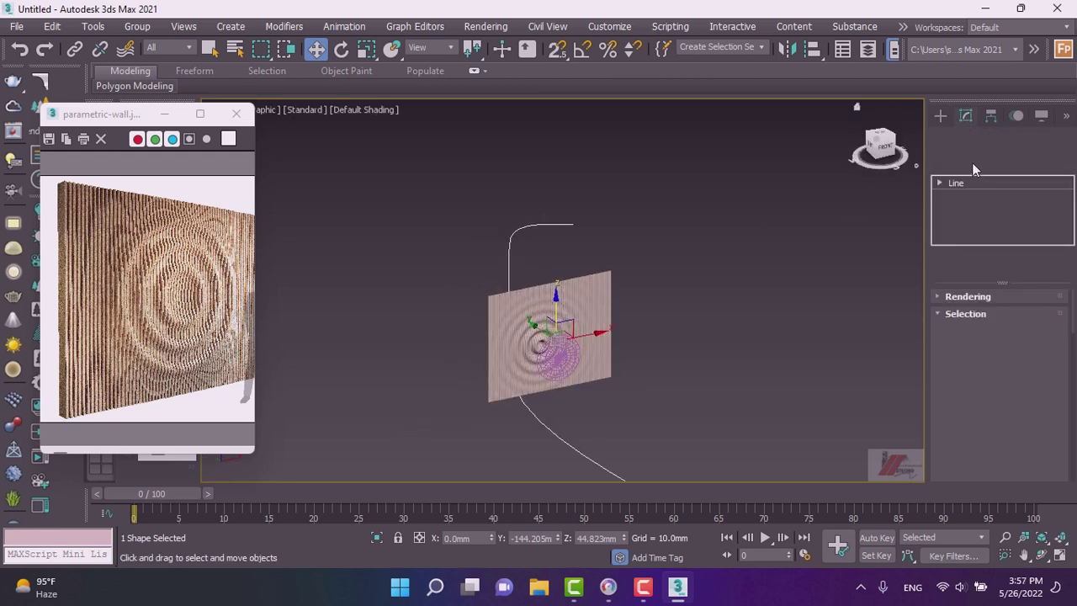
click(972, 165)
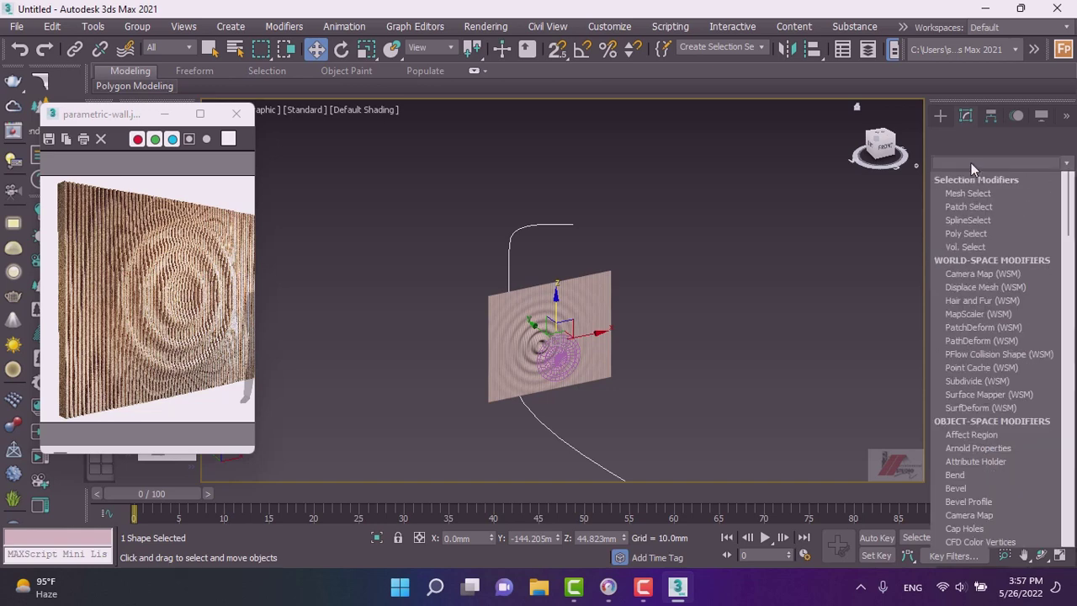
key(e)
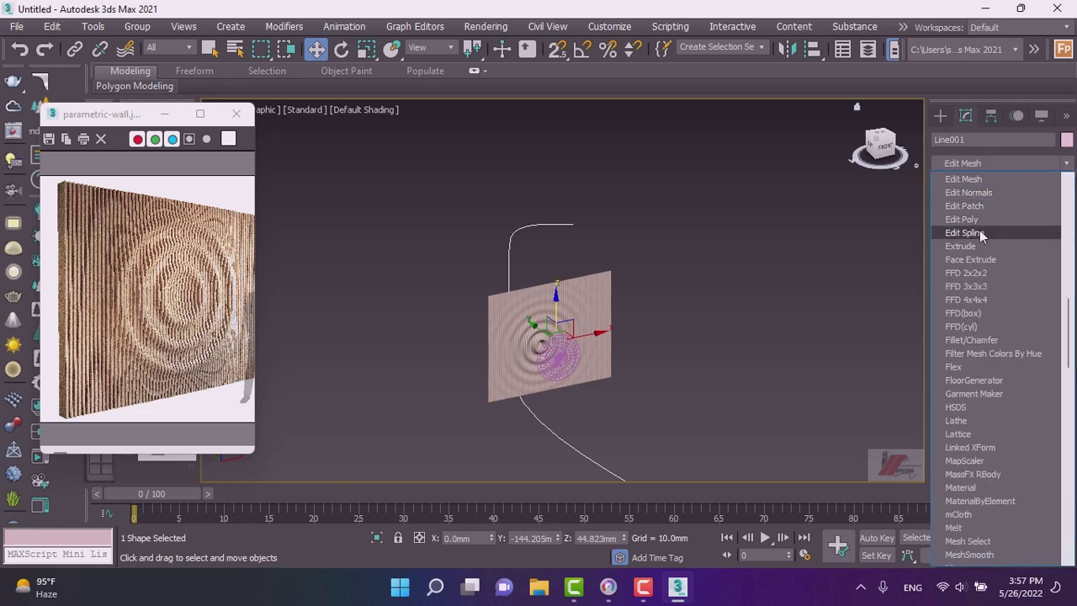
click(985, 246)
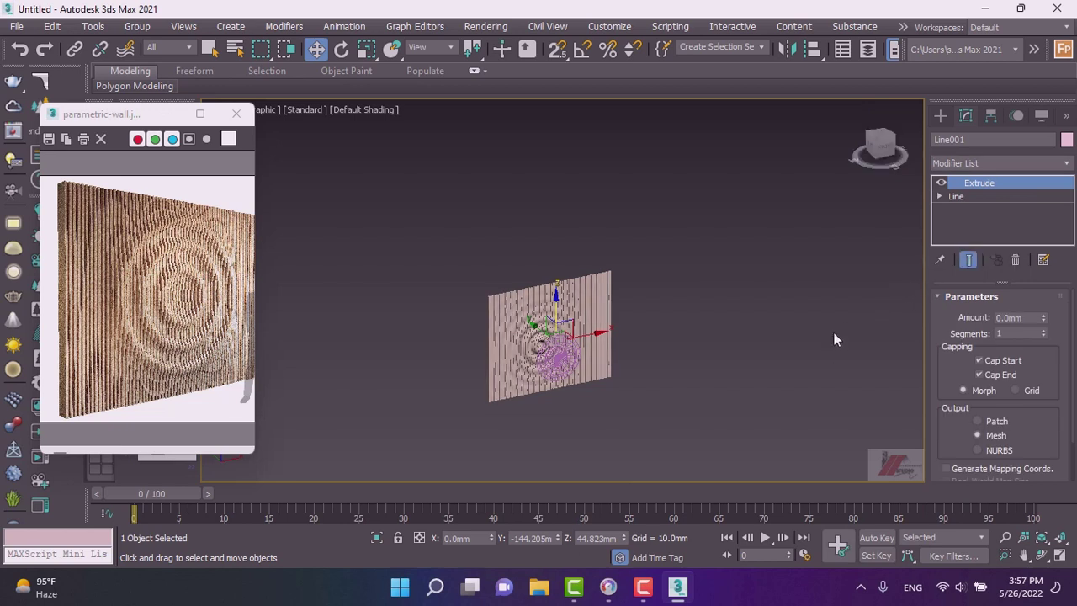
scroll(477, 247, down, 2)
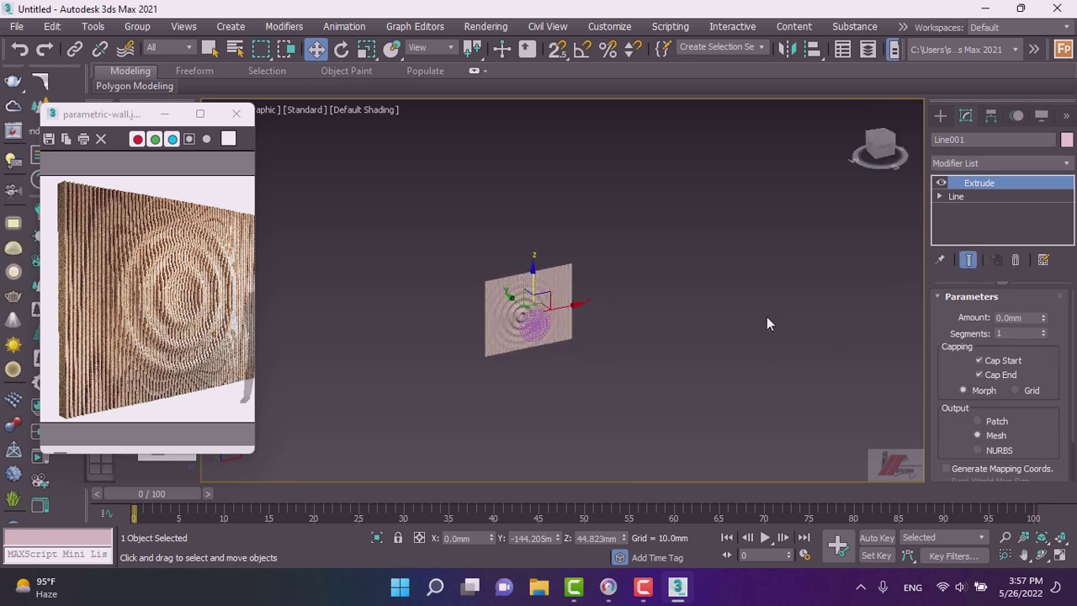
mouse_move(1042, 320)
mouse_down()
mouse_move(767, 36)
mouse_move(494, 244)
mouse_move(506, 247)
mouse_up()
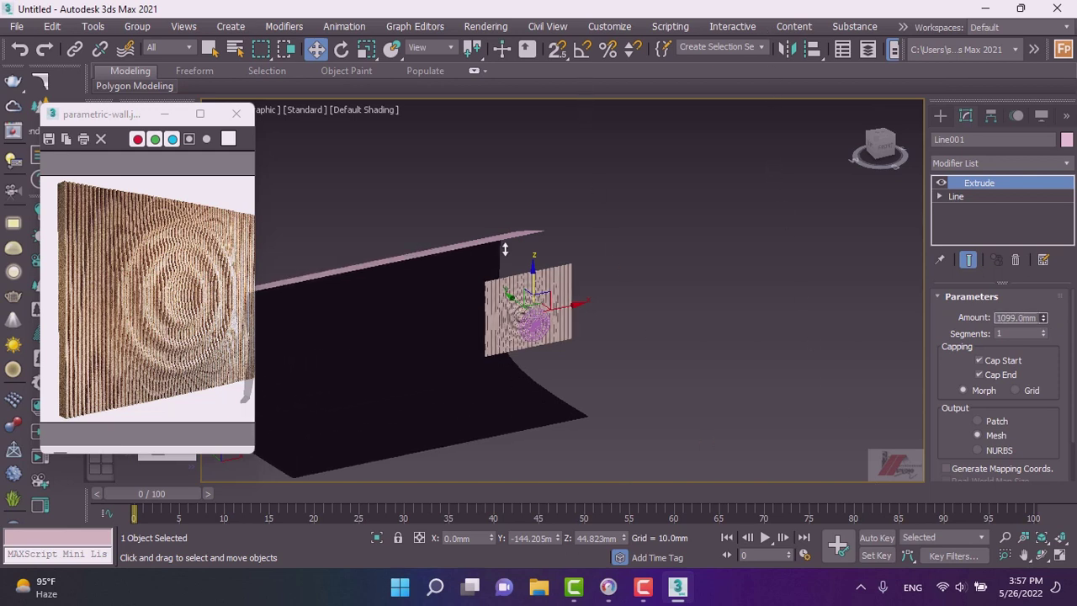
click(964, 163)
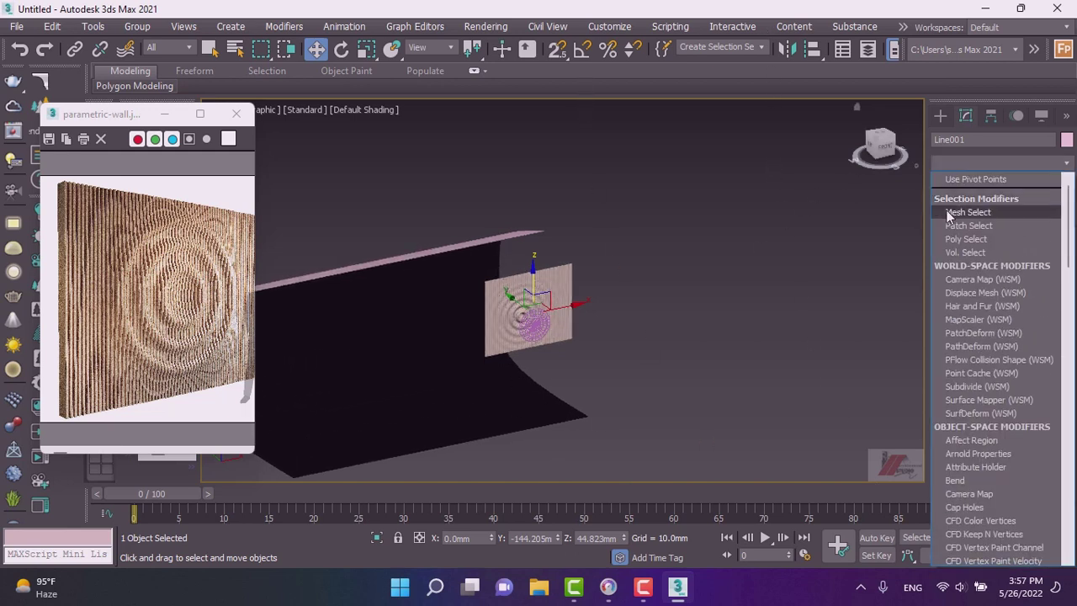
key(e)
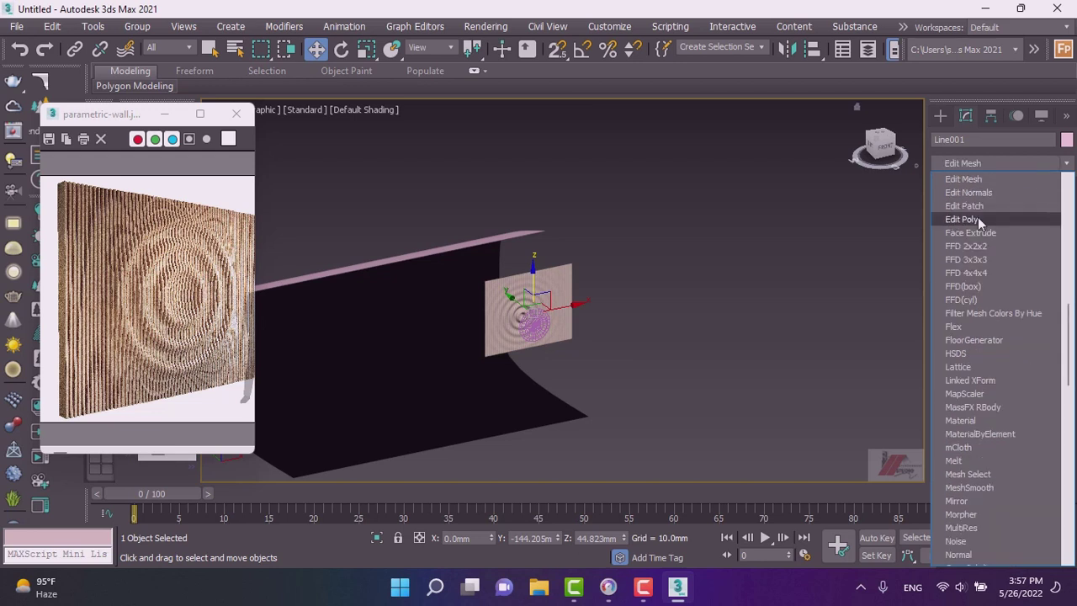
- Add an Edit Normals modifier to the backdrop, then delete it from the stack
click(968, 193)
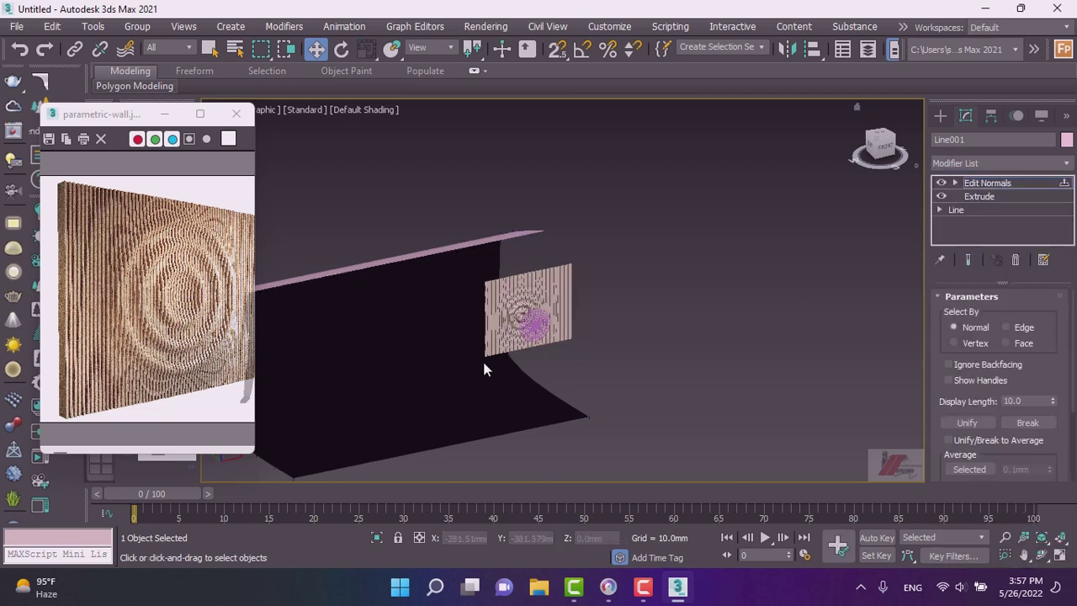
scroll(482, 362, down, 3)
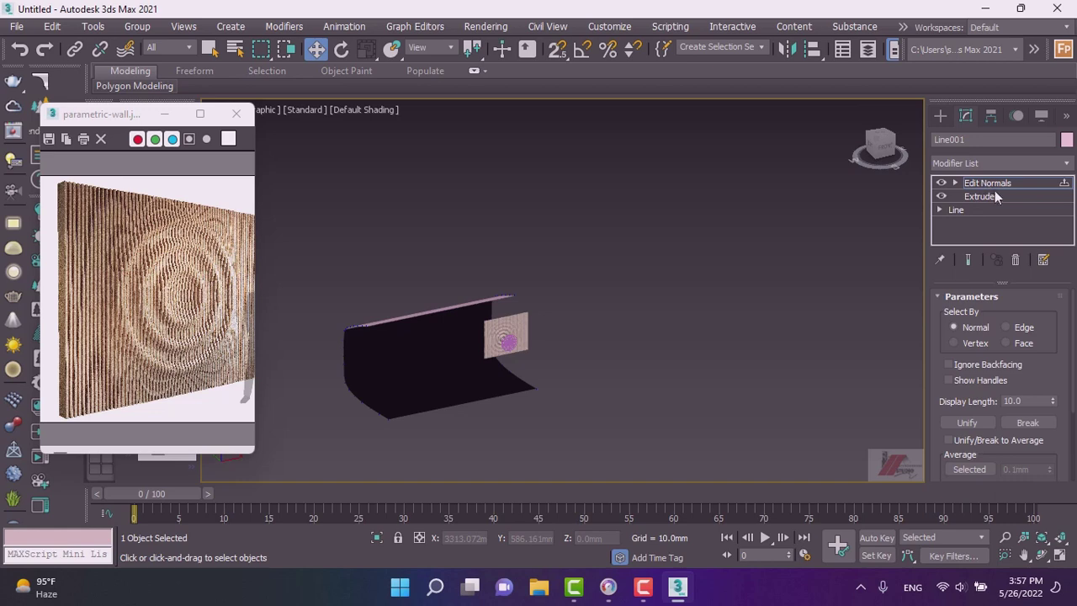
right_click(969, 187)
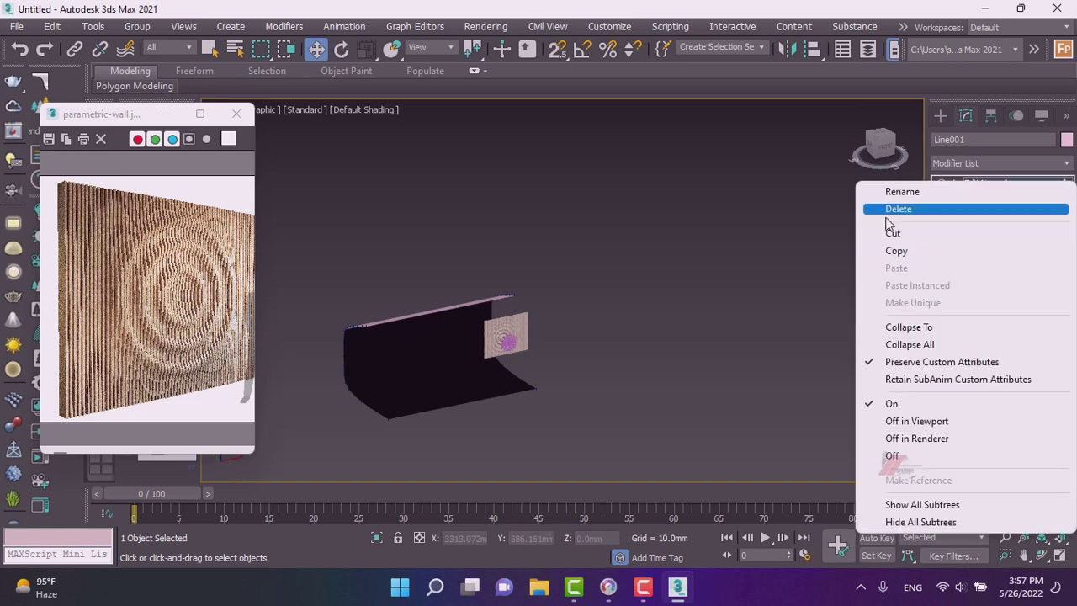
click(954, 210)
- Add a Normal modifier with Flip Normals so the backdrop shows its pink face
click(979, 164)
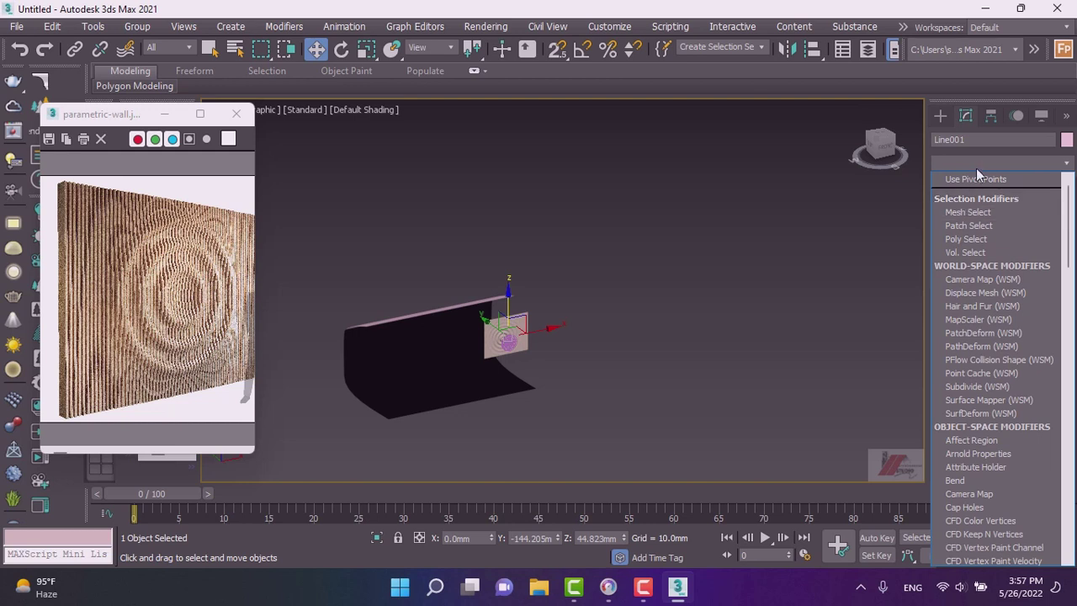
click(414, 383)
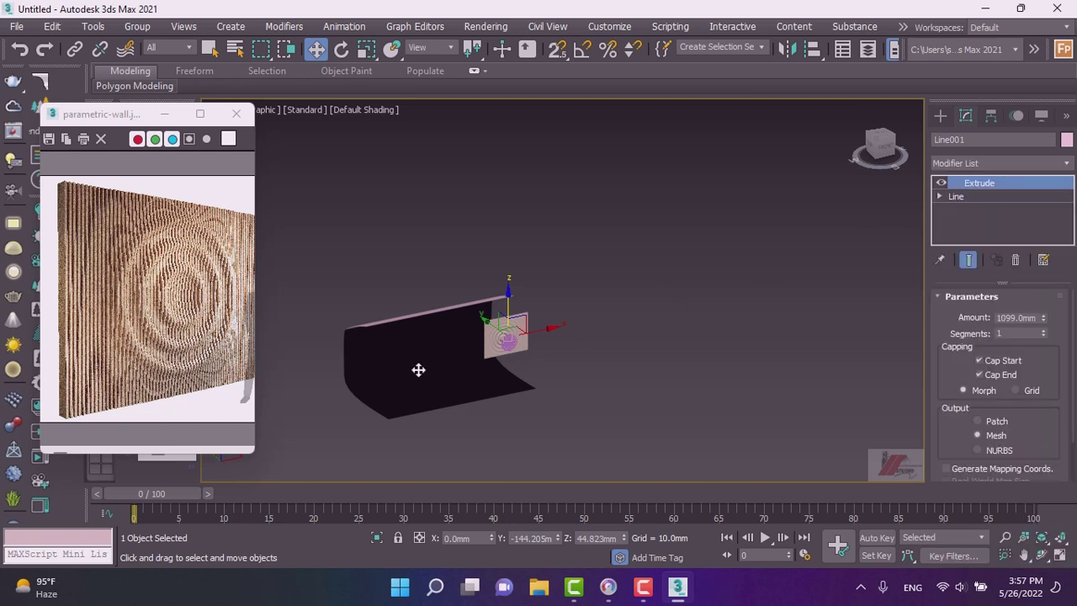
scroll(956, 394, down, 4)
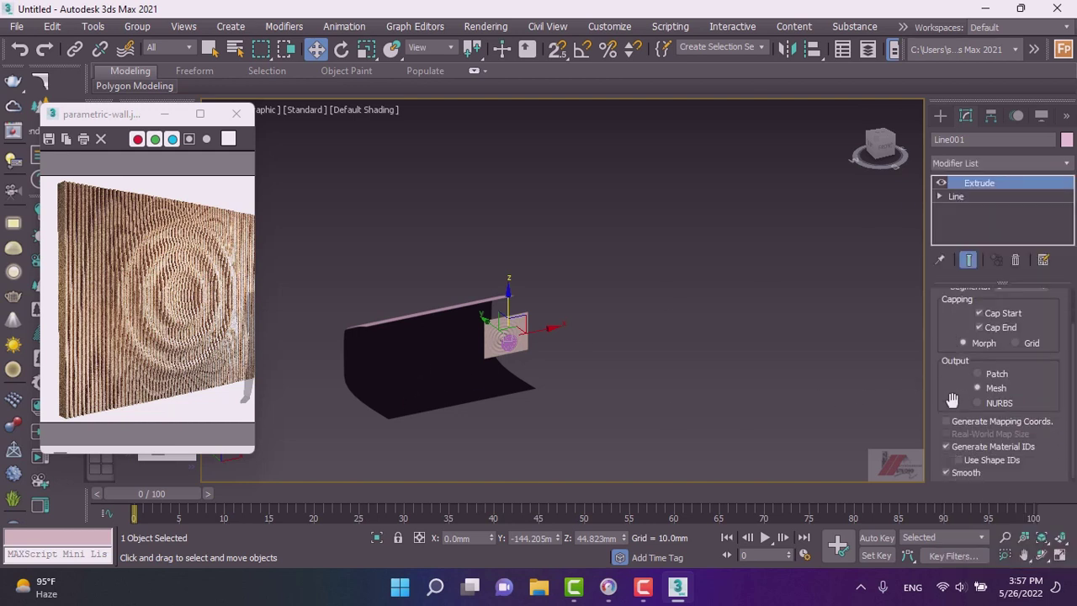
scroll(956, 394, up, 3)
click(980, 162)
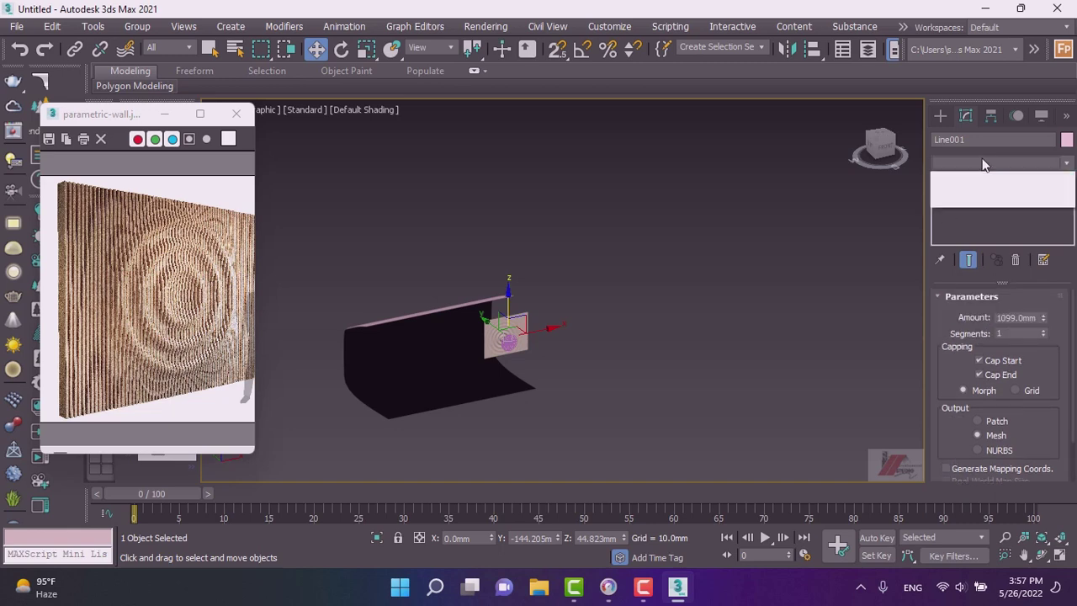
key(n)
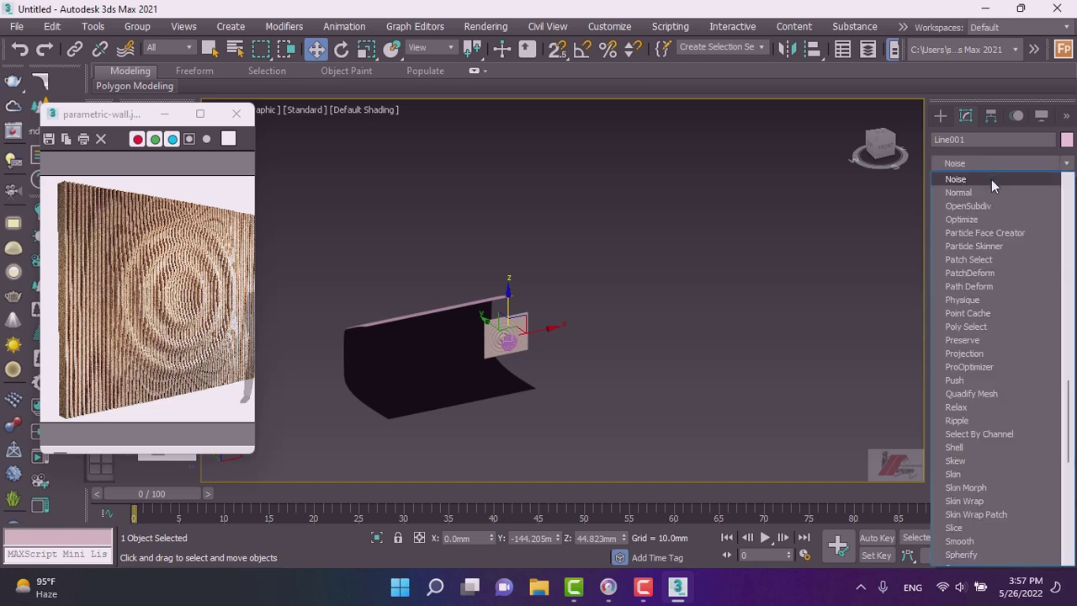
click(965, 194)
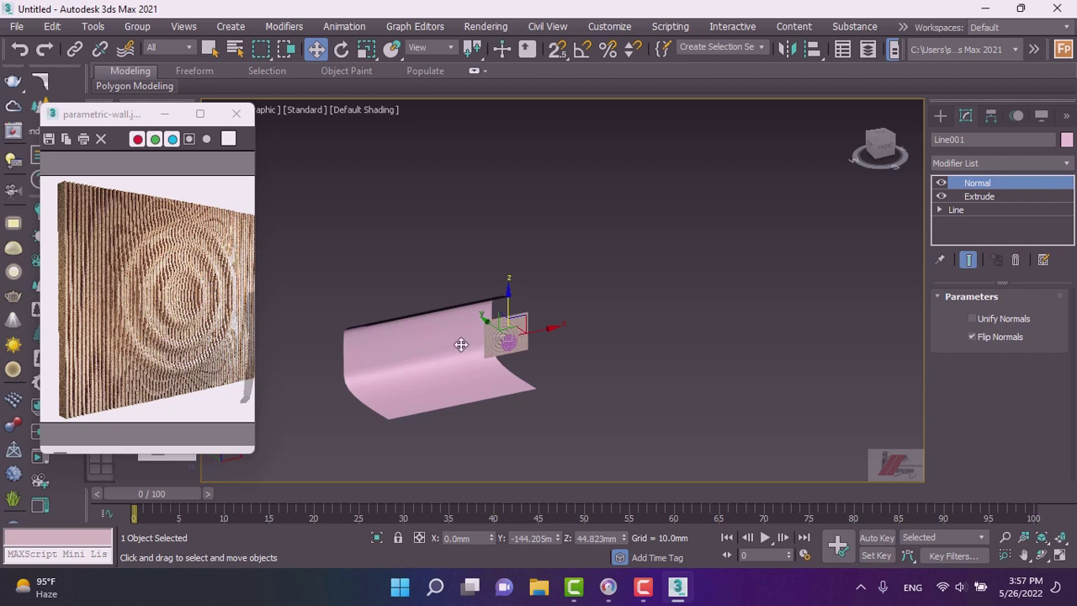
scroll(421, 367, up, 2)
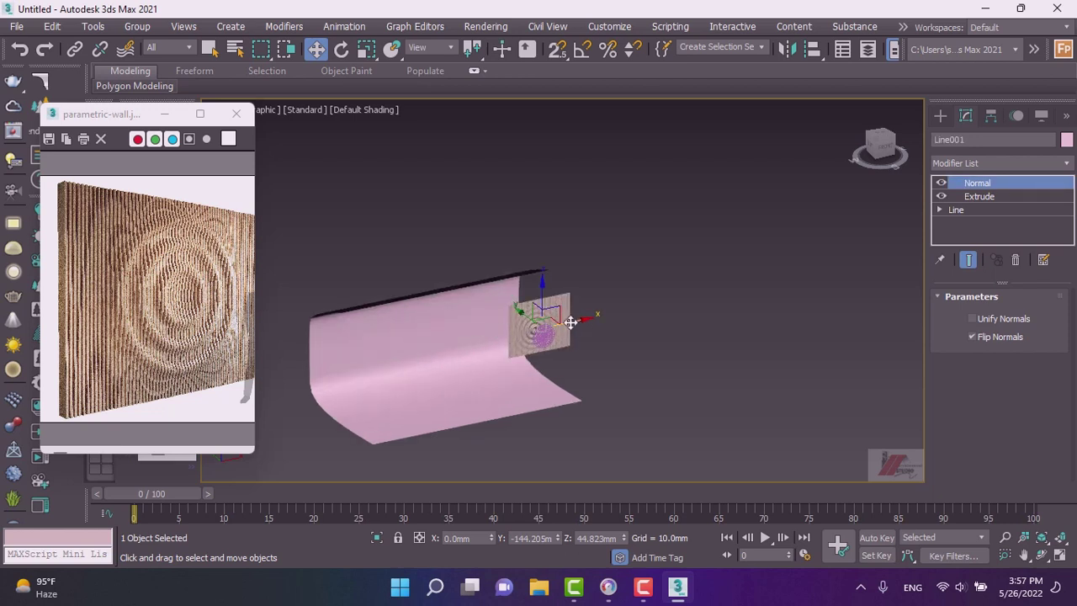
- Shift the backdrop right along X, then view the scene from the Top with zoom extents
drag(570, 322, 661, 291)
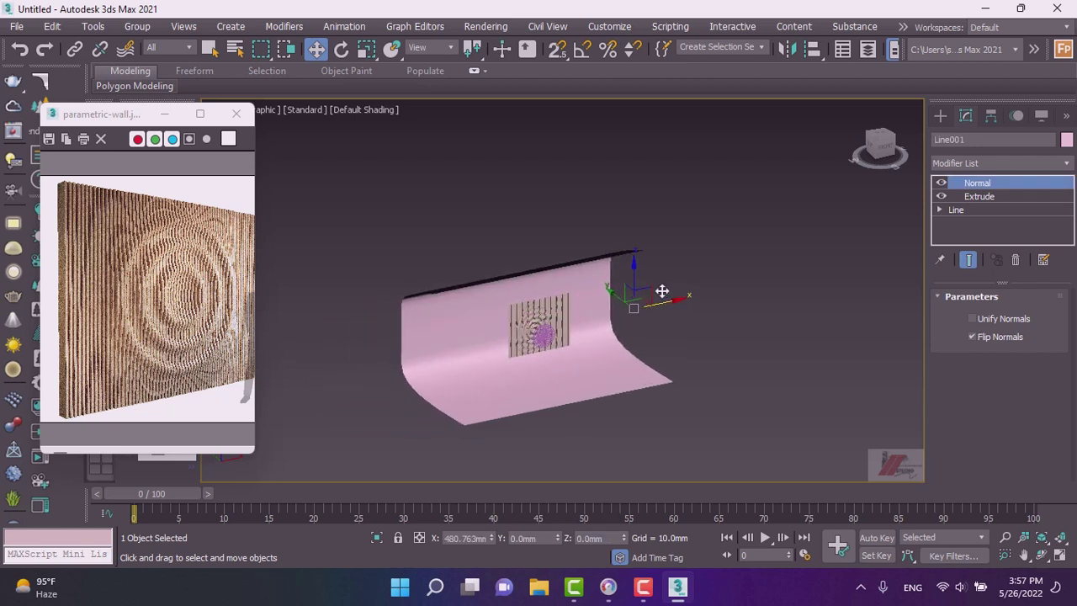
scroll(662, 291, down, 2)
scroll(538, 384, down, 3)
alt+middle_drag(538, 385, 508, 408)
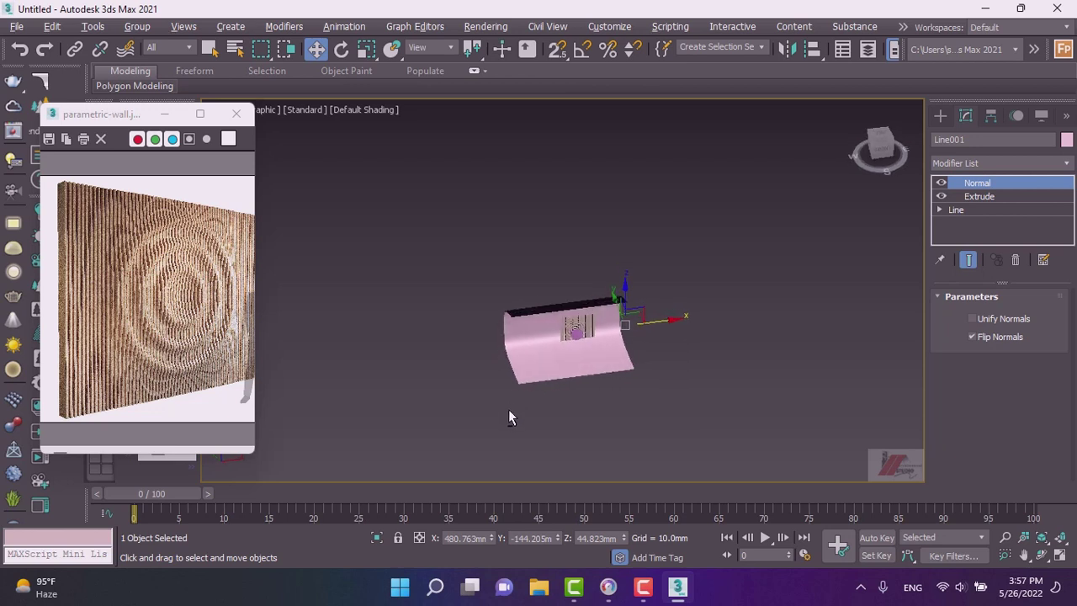
key(t)
key(z)
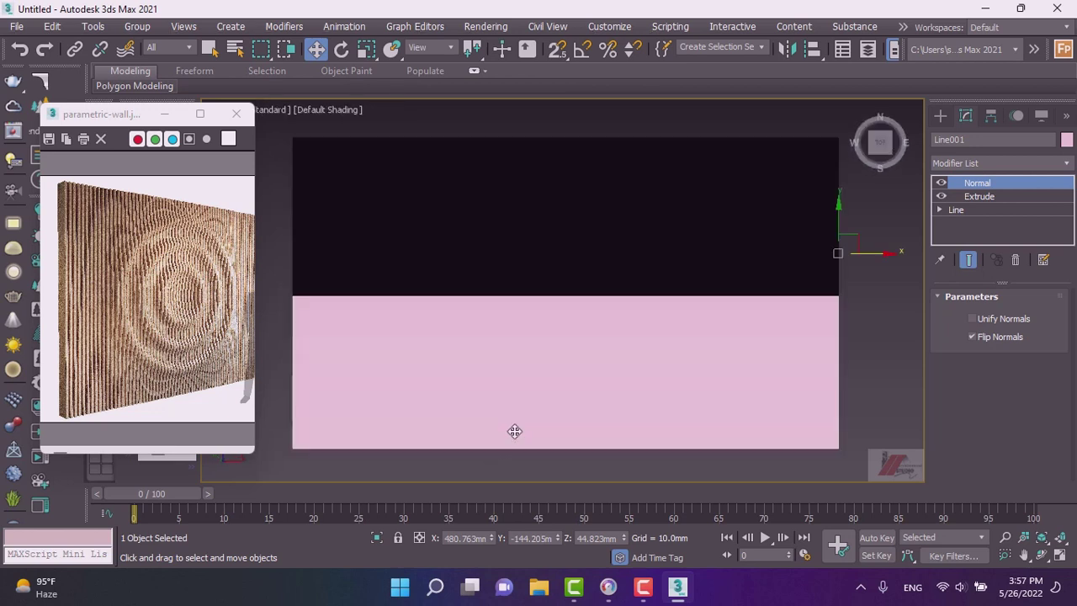
scroll(515, 430, down, 2)
scroll(536, 348, down, 1)
- Start creating a CoronaLight from the Corona lights category
click(940, 116)
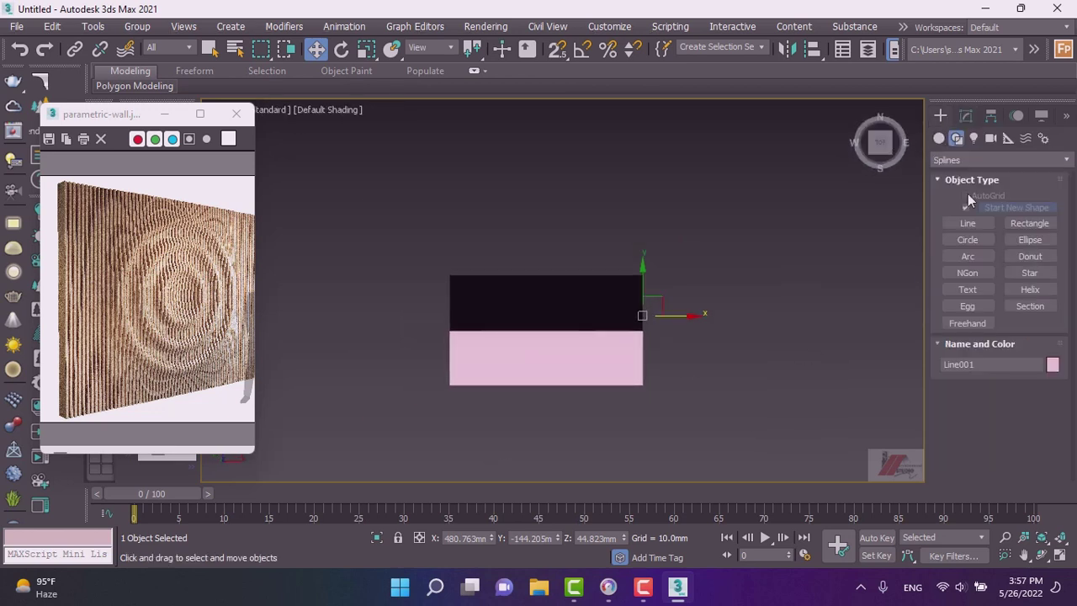
click(991, 138)
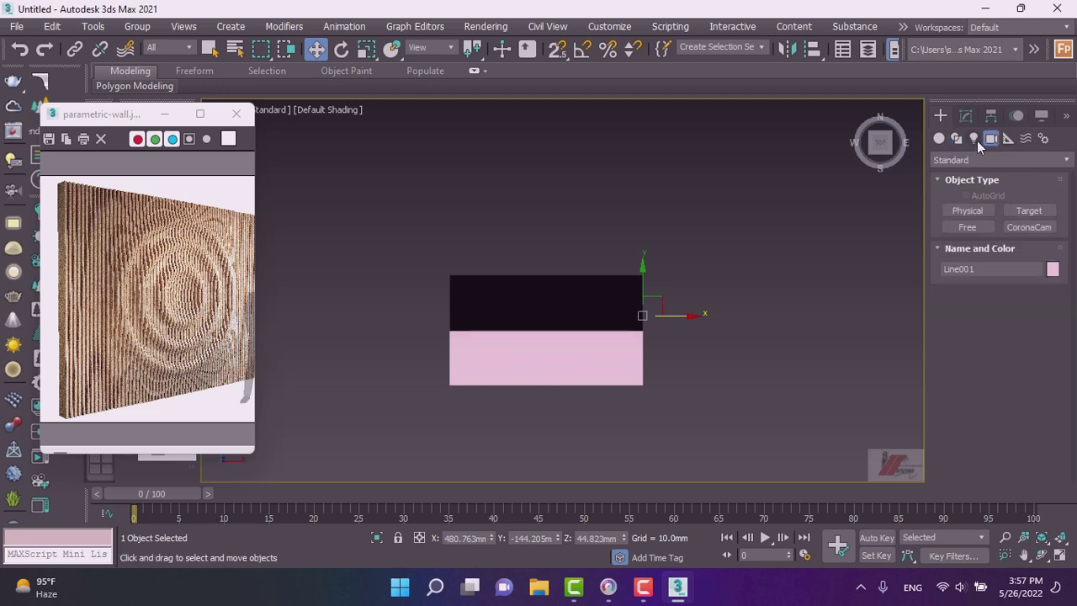
click(974, 138)
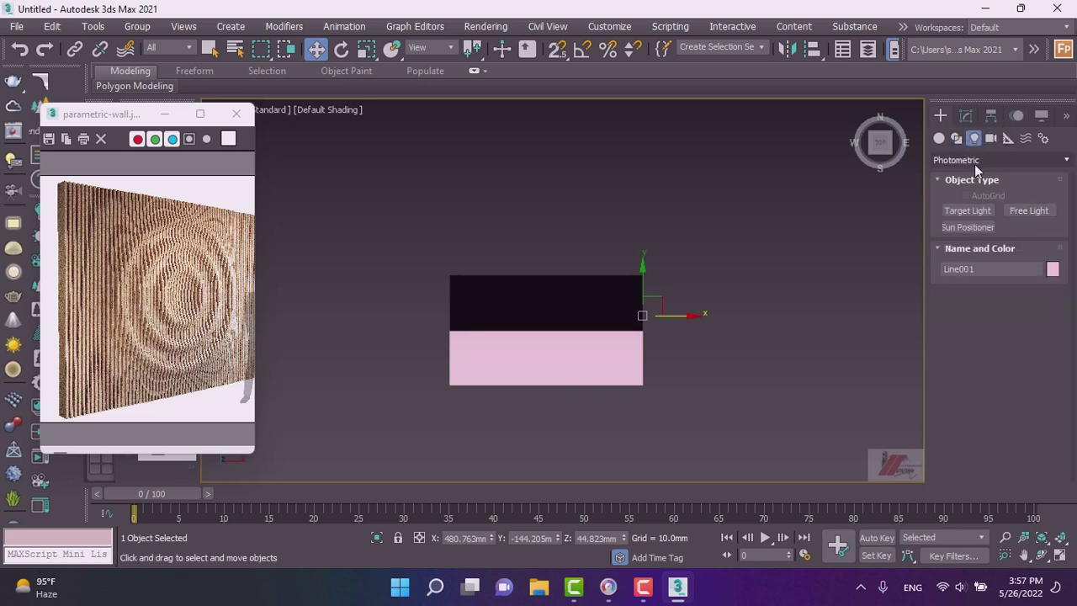
click(976, 161)
click(948, 205)
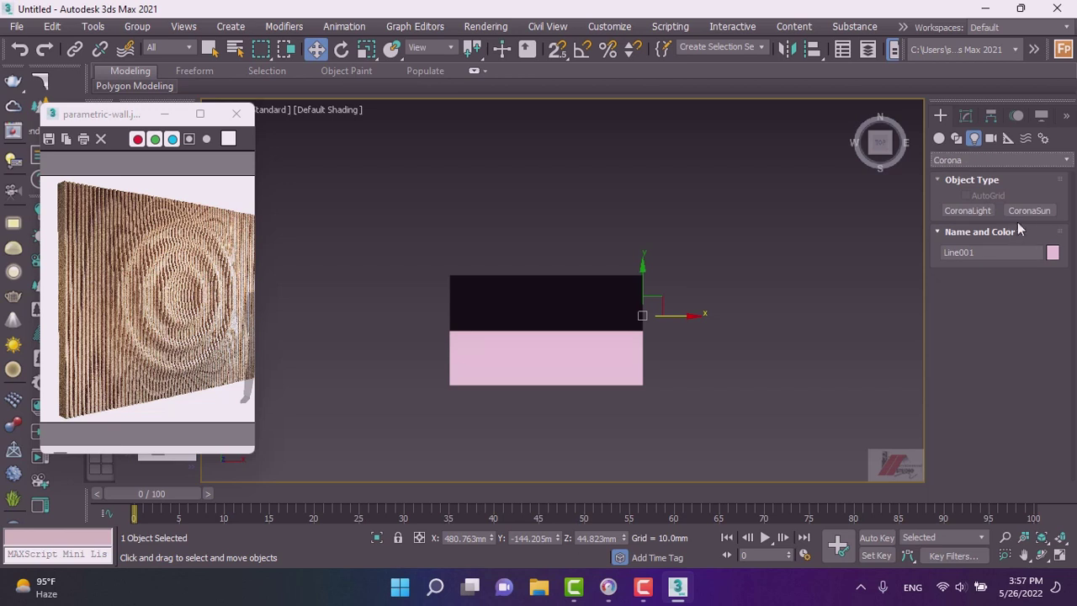
click(974, 210)
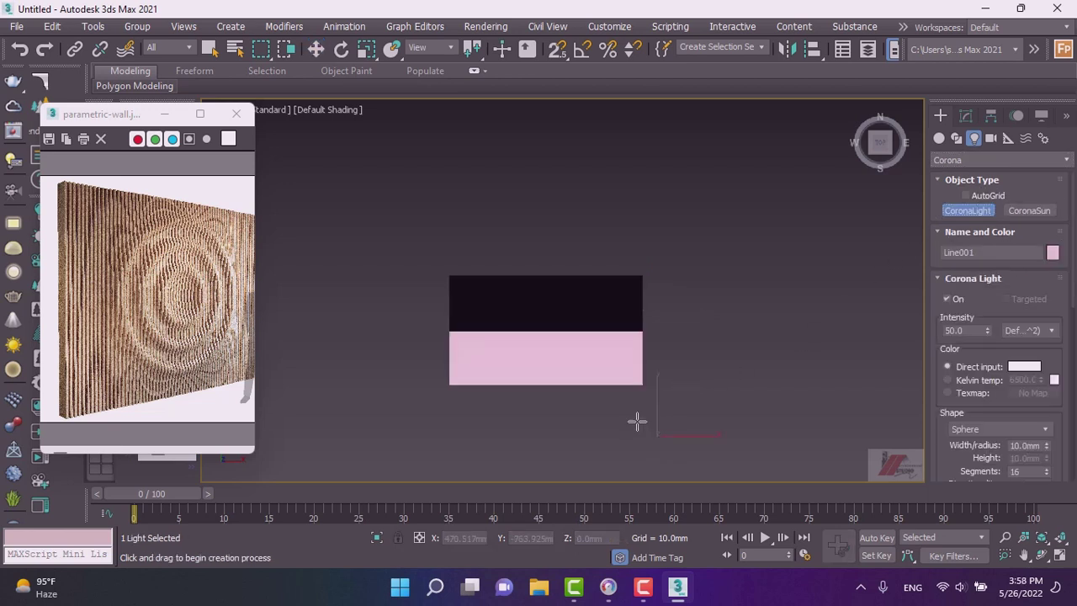
- Place a Corona sphere light at the right, clone it to the left, and nudge both toward the backdrop
drag(657, 435, 627, 404)
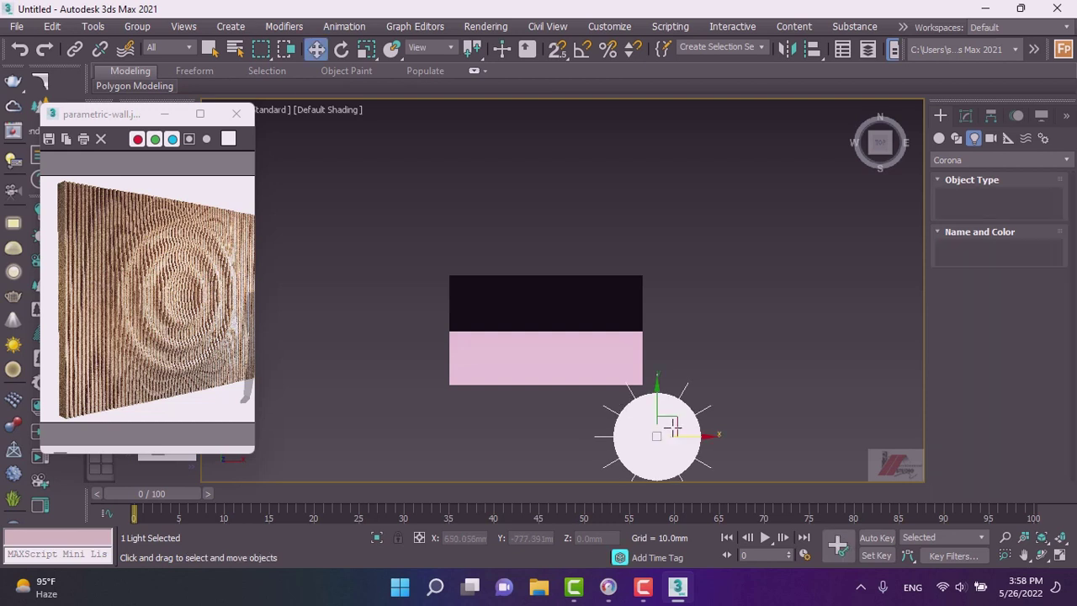
key(w)
shift+drag(692, 439, 448, 433)
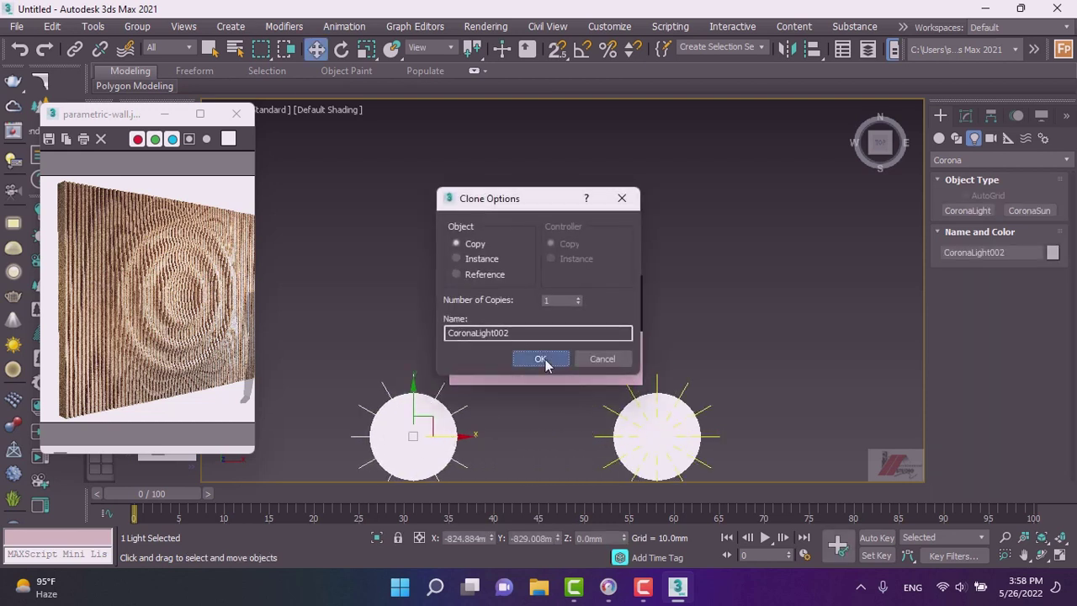
click(543, 358)
drag(413, 406, 413, 389)
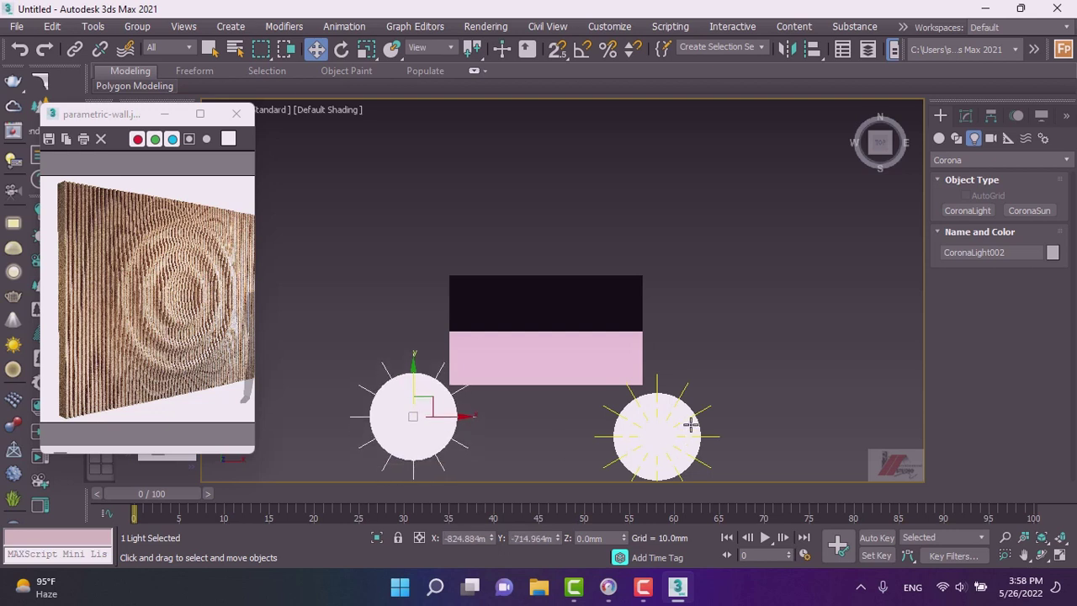
click(653, 414)
drag(654, 405, 652, 398)
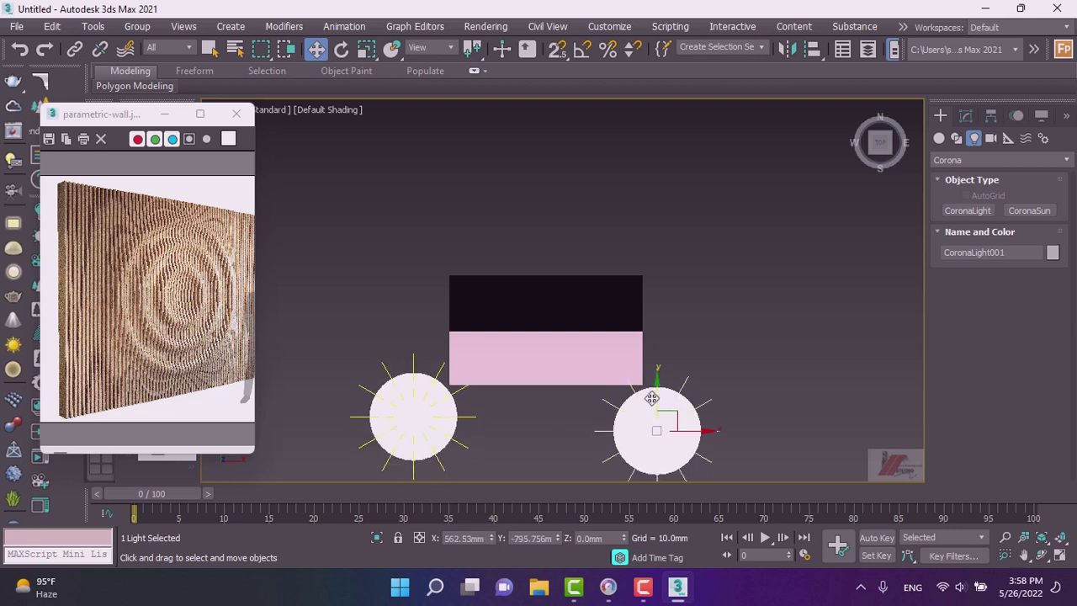
scroll(560, 391, down, 2)
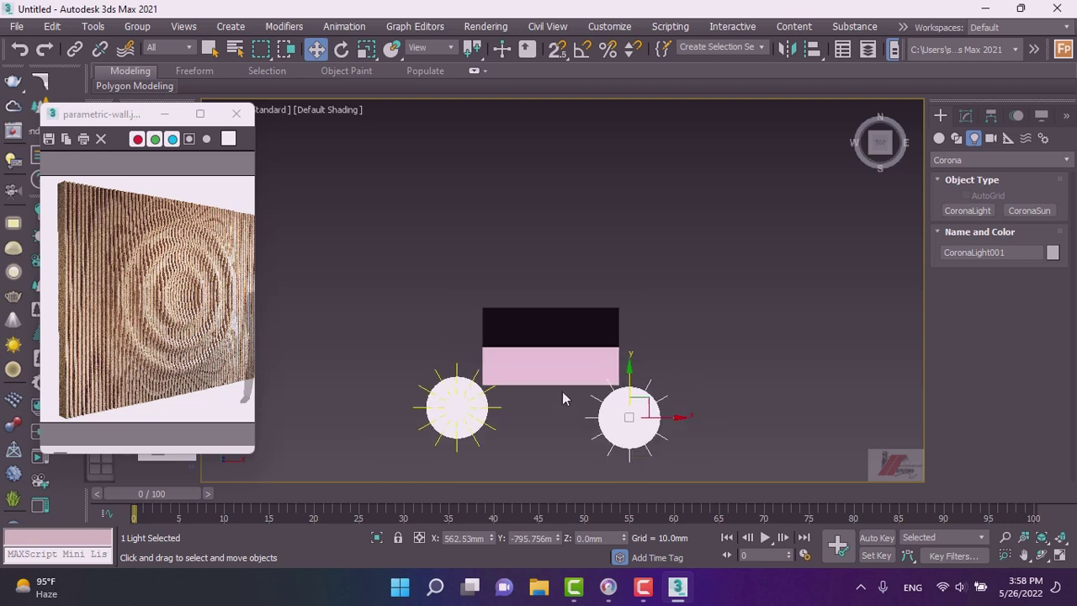
alt+middle_drag(551, 413, 549, 392)
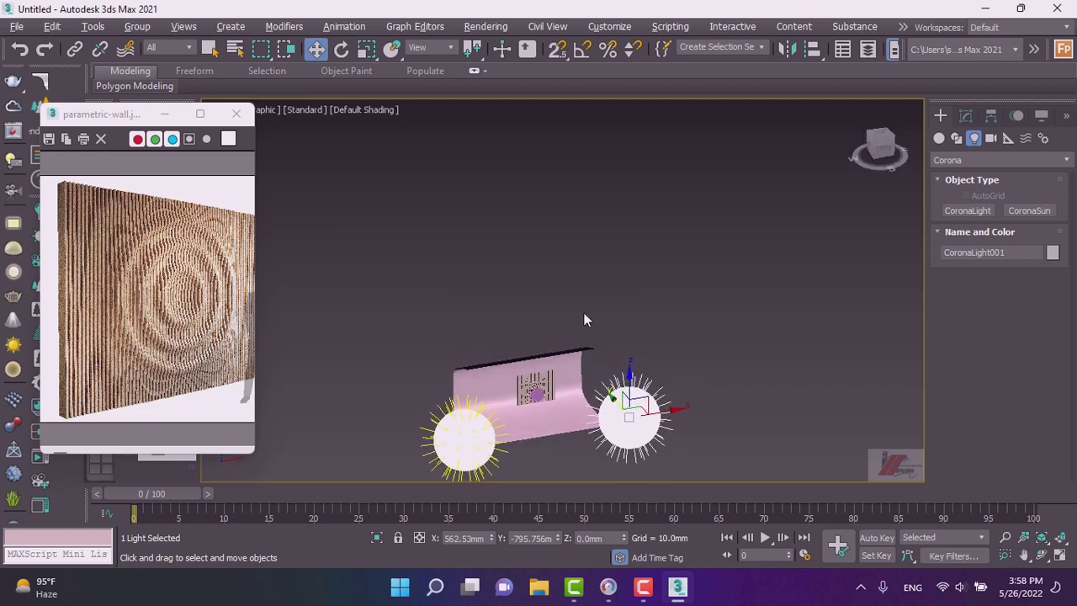
- Move the curved backdrop Line001 along X to 558.446 mm, behind the slat panel
click(518, 433)
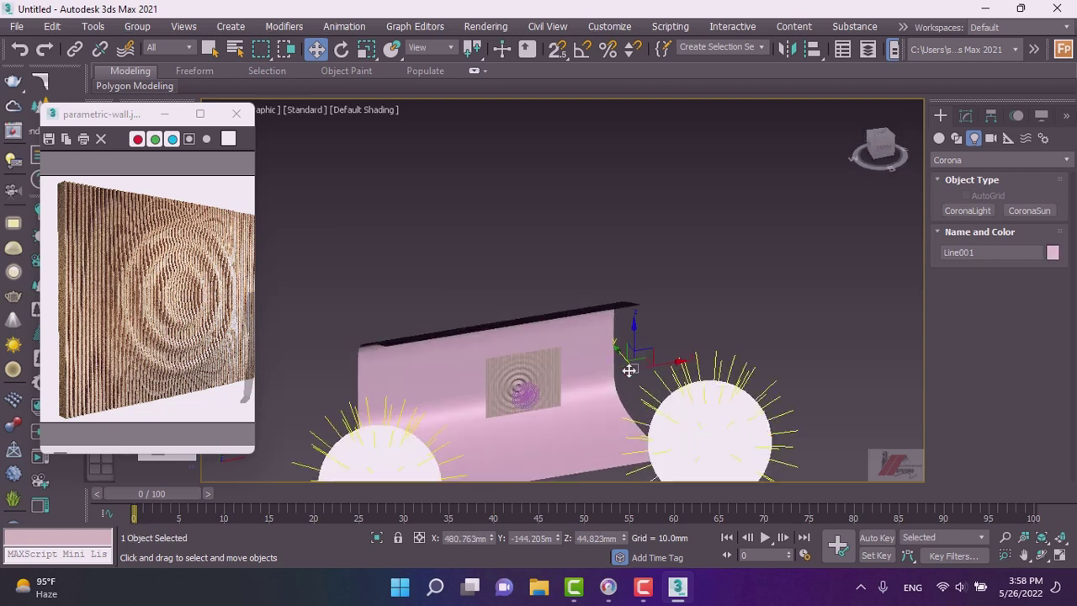
drag(667, 366, 519, 413)
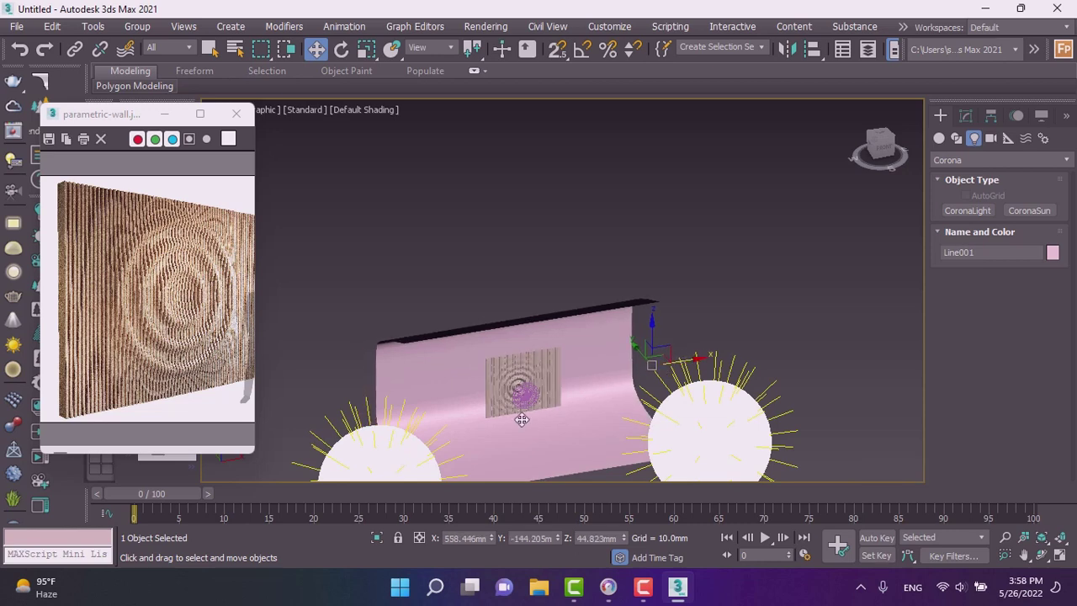
mouse_move(519, 413)
alt+middle_down()
mouse_move(531, 402)
mouse_move(528, 411)
mouse_move(555, 411)
mouse_move(542, 429)
alt+middle_up()
scroll(531, 402, up, 3)
scroll(509, 410, up, 3)
scroll(505, 412, up, 1)
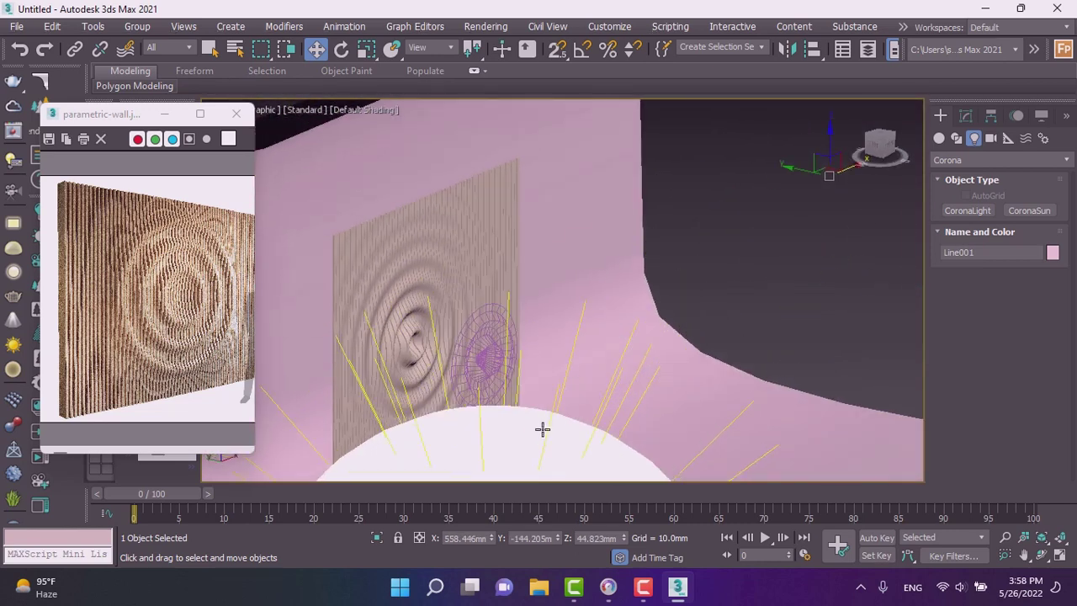
scroll(541, 428, down, 3)
scroll(550, 384, down, 3)
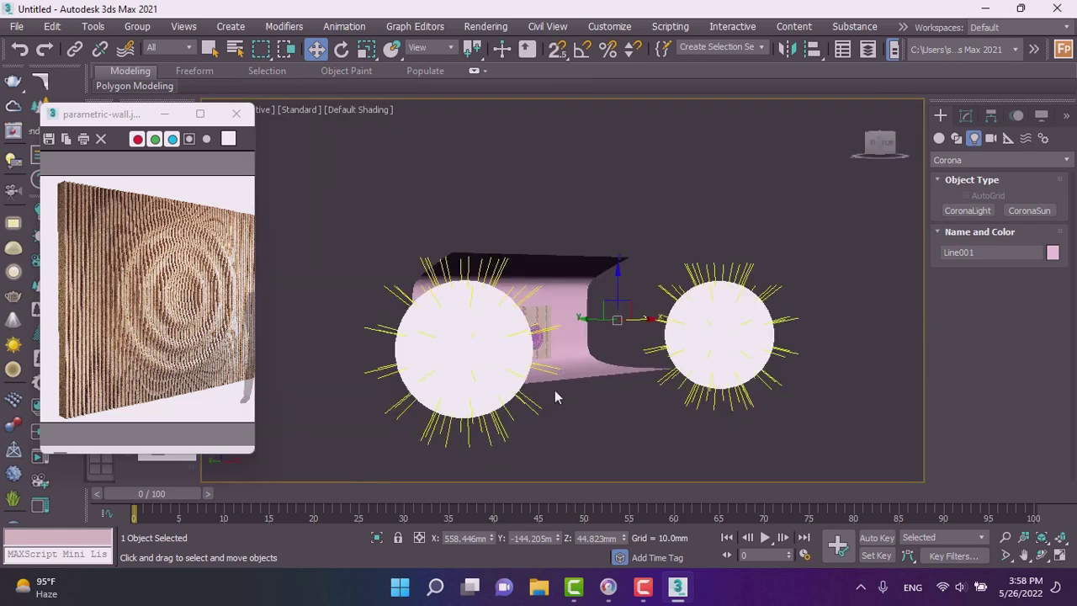
scroll(545, 378, up, 2)
- Orbit, zoom and pan the viewport to inspect the rippled slat panel head-on
alt+middle_drag(541, 384, 516, 413)
scroll(509, 413, up, 2)
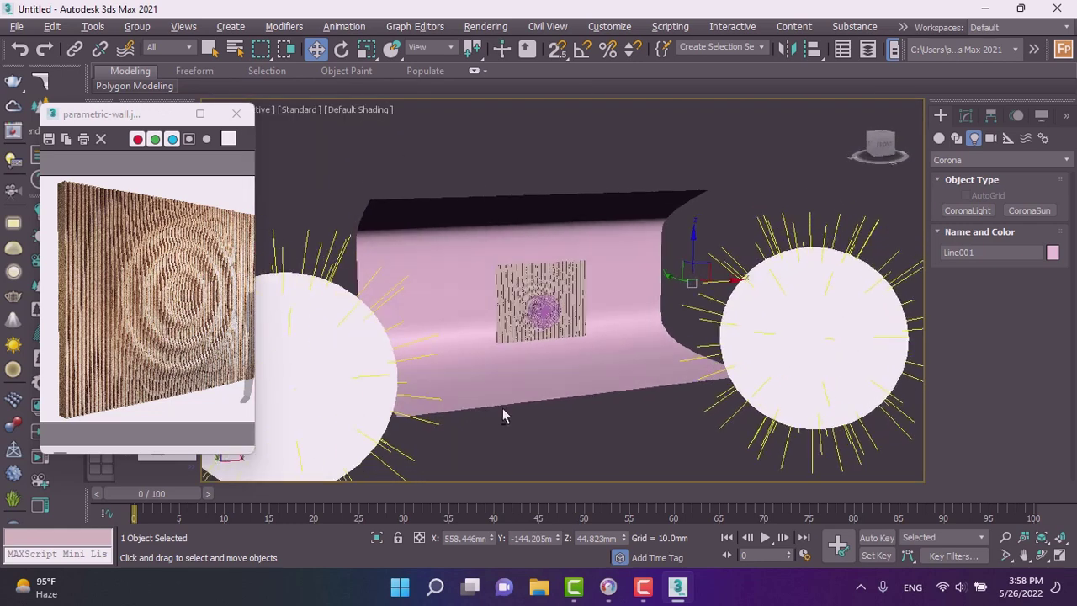
scroll(517, 327, up, 3)
scroll(521, 328, up, 1)
scroll(526, 328, up, 1)
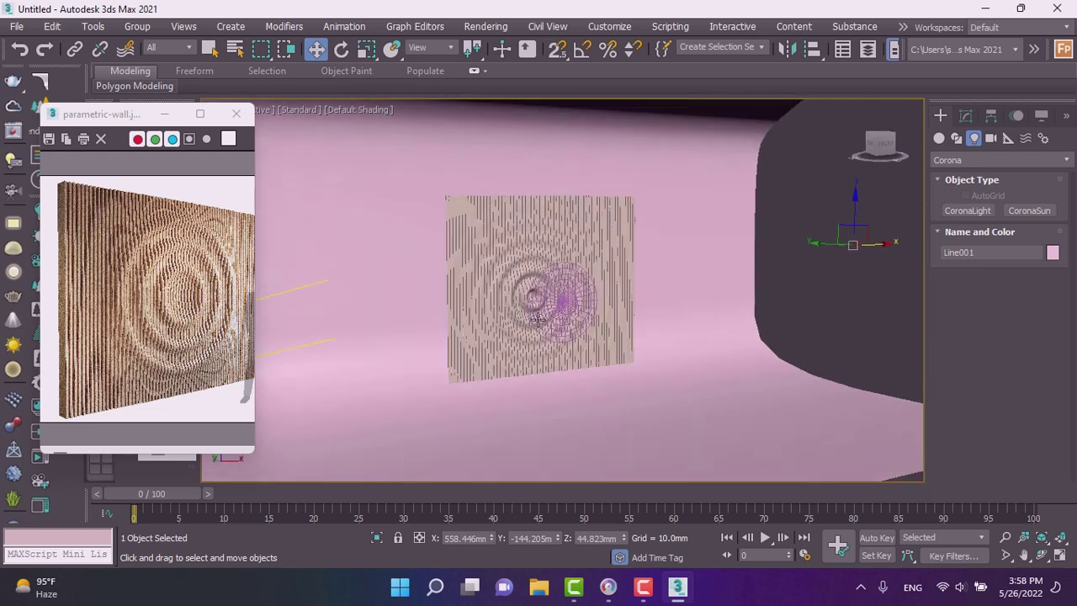
scroll(530, 330, up, 1)
scroll(533, 330, down, 2)
scroll(538, 341, down, 1)
scroll(545, 357, down, 2)
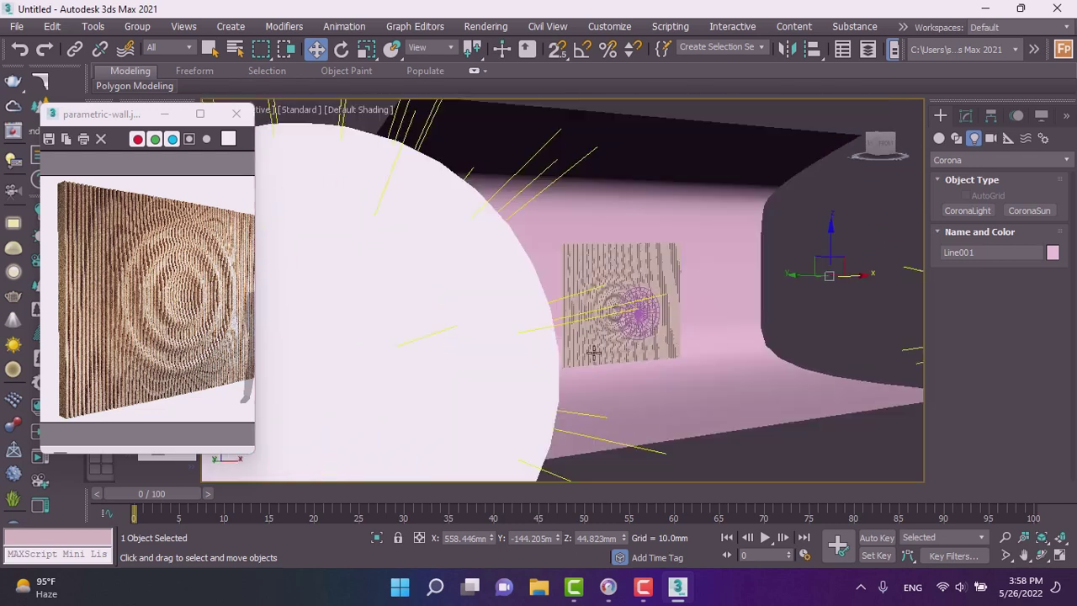
scroll(550, 368, down, 2)
scroll(550, 368, up, 2)
scroll(541, 365, up, 2)
scroll(588, 336, up, 1)
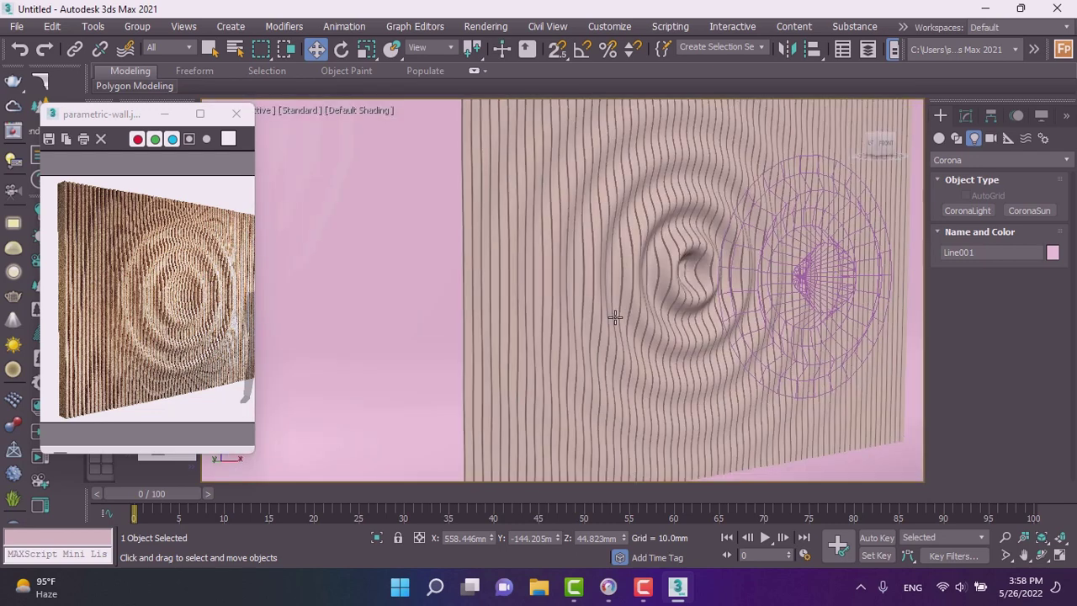
scroll(609, 328, up, 1)
middle_drag(607, 339, 573, 376)
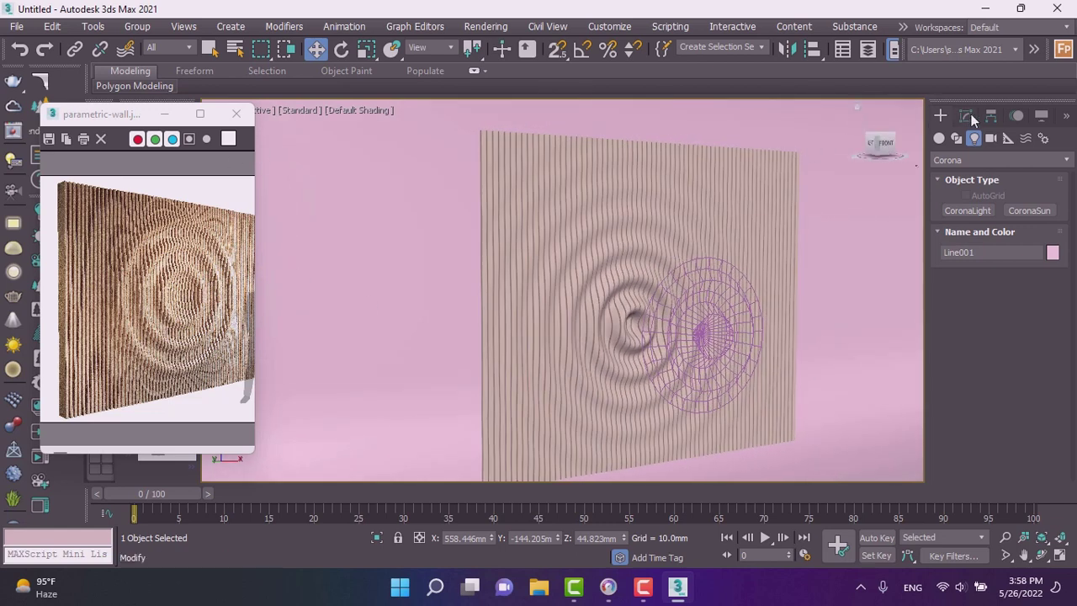
- Create physical camera PhysCamera001 from the current view with Ctrl+C, then select the Ripple gizmo
click(991, 138)
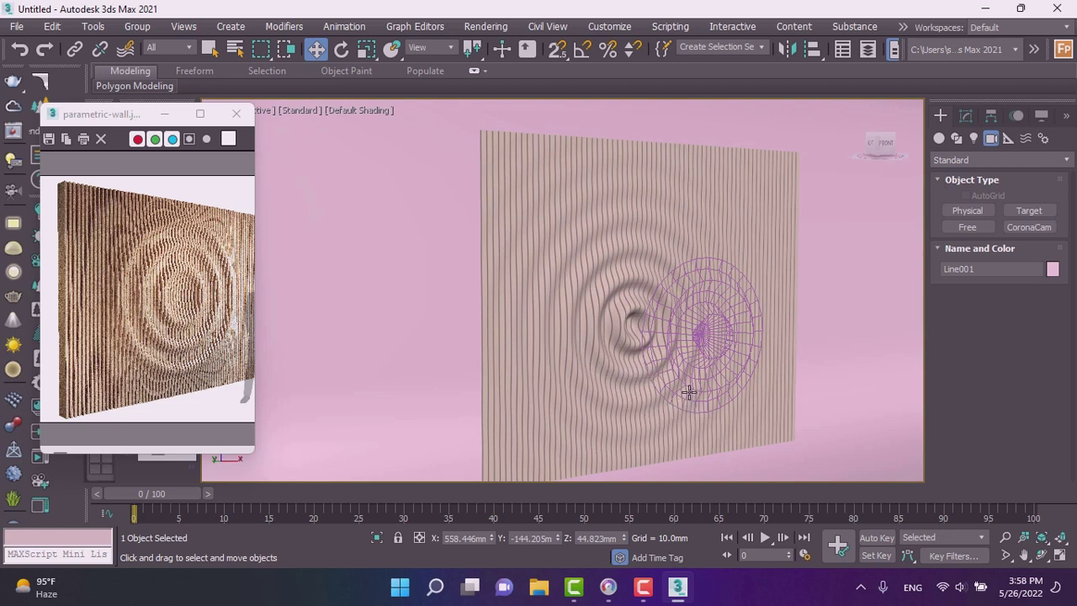
key(ctrl+c)
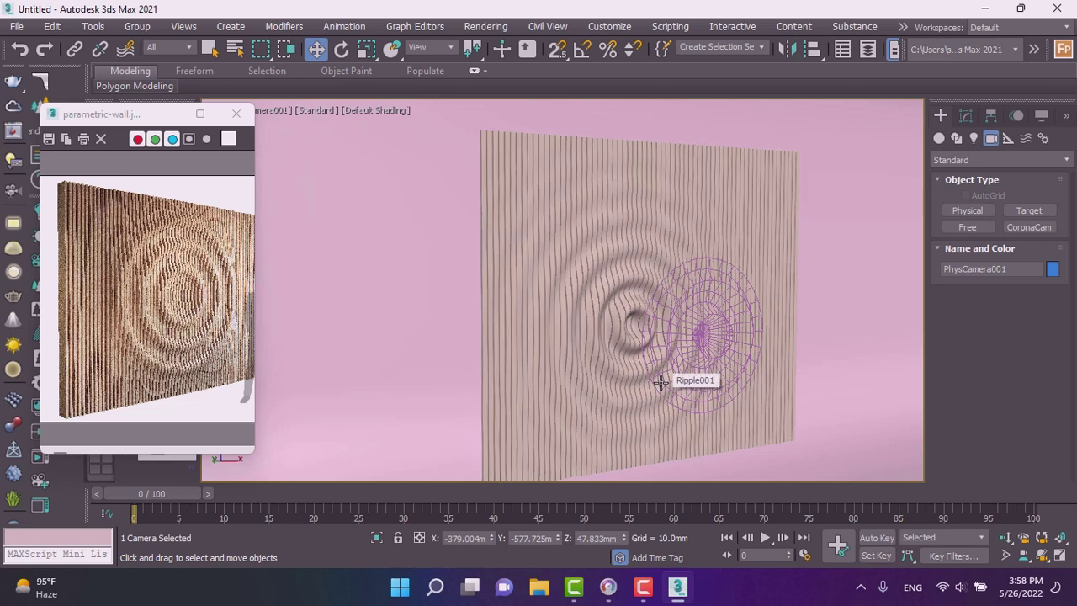
ctrl+click(660, 382)
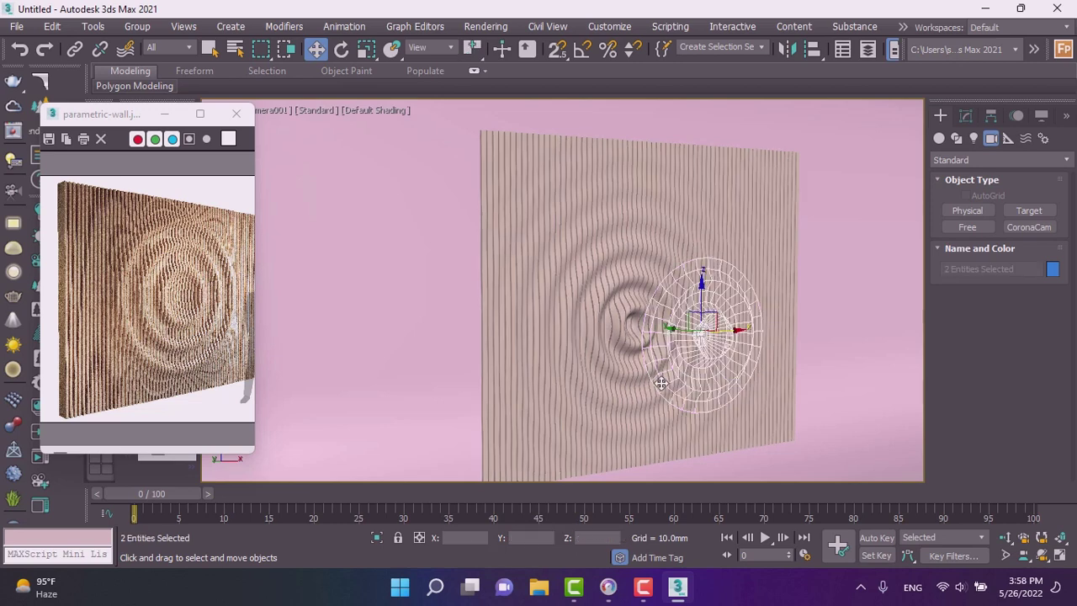
- Move the Ripple001 gizmo off to the right of the slat wall
click(149, 120)
drag(109, 119, 112, 174)
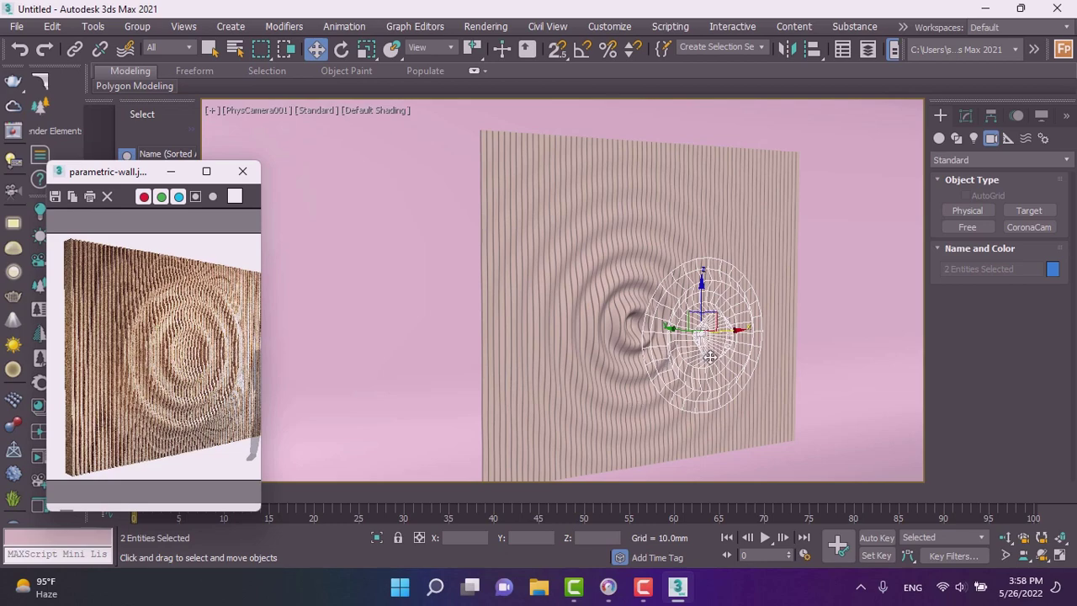
mouse_move(680, 328)
mouse_down()
mouse_move(842, 368)
mouse_move(736, 255)
mouse_up()
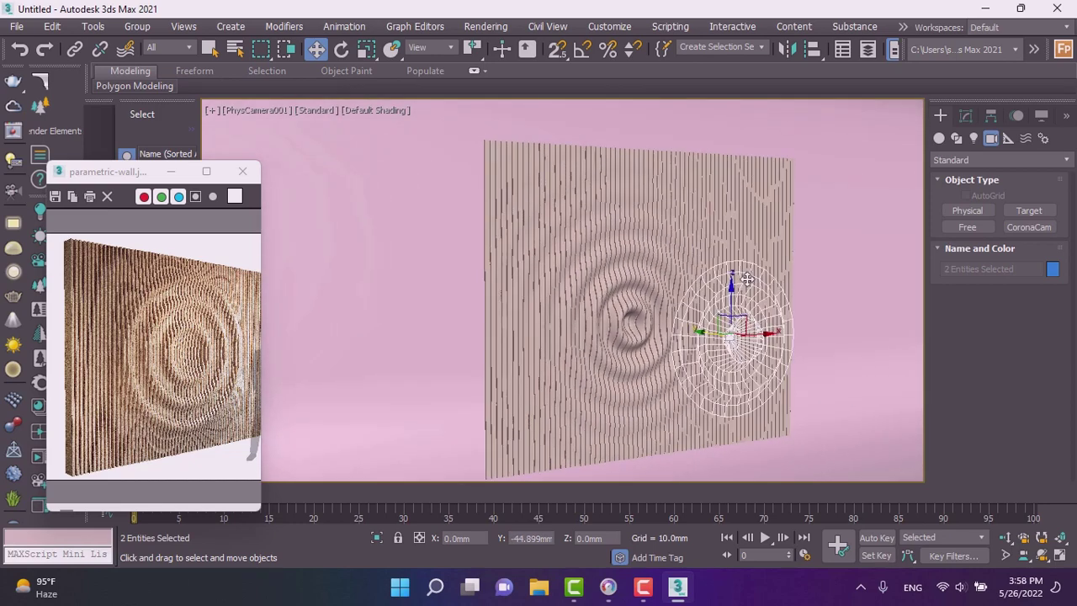
middle_drag(736, 256, 732, 281)
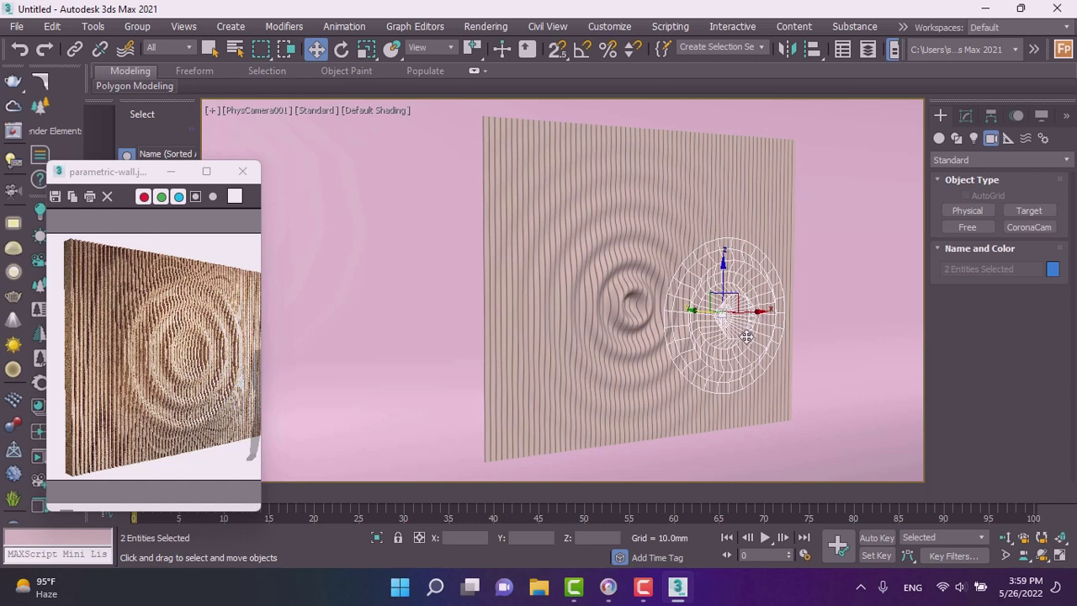
click(746, 337)
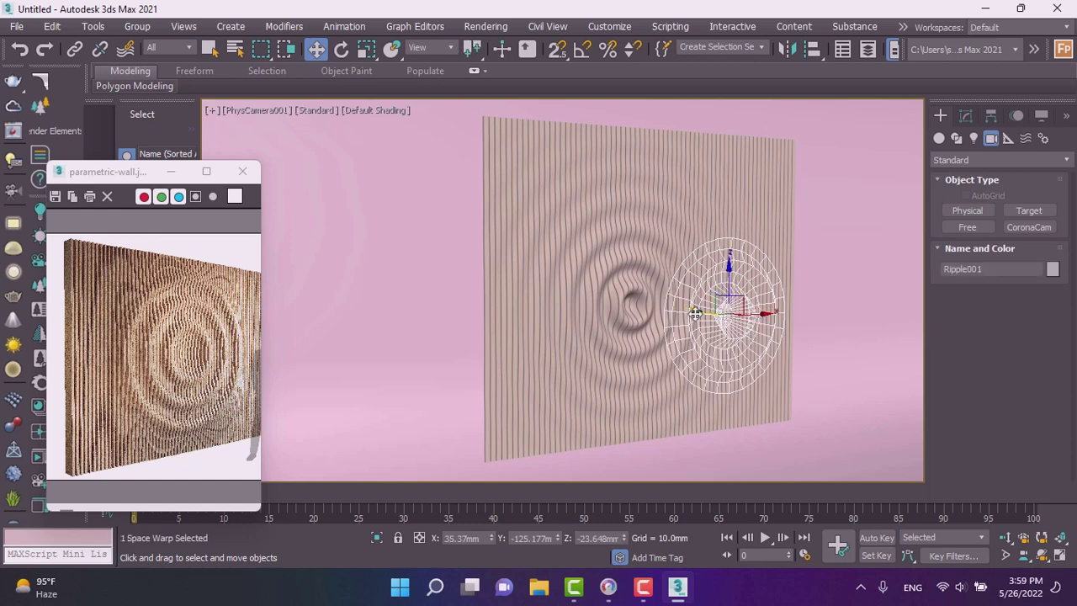
drag(694, 313, 945, 411)
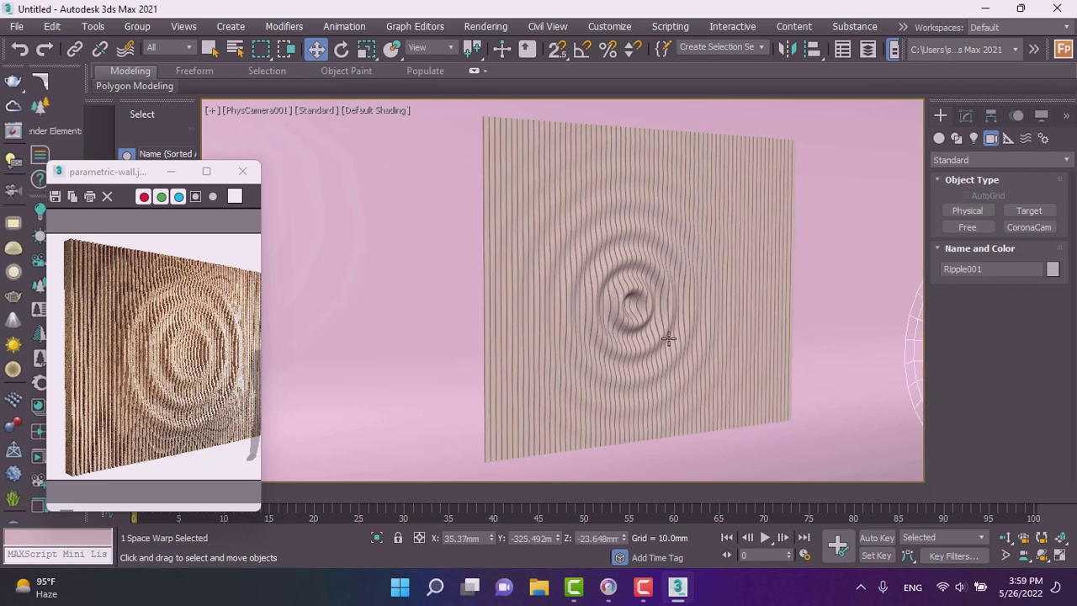
middle_drag(668, 338, 671, 343)
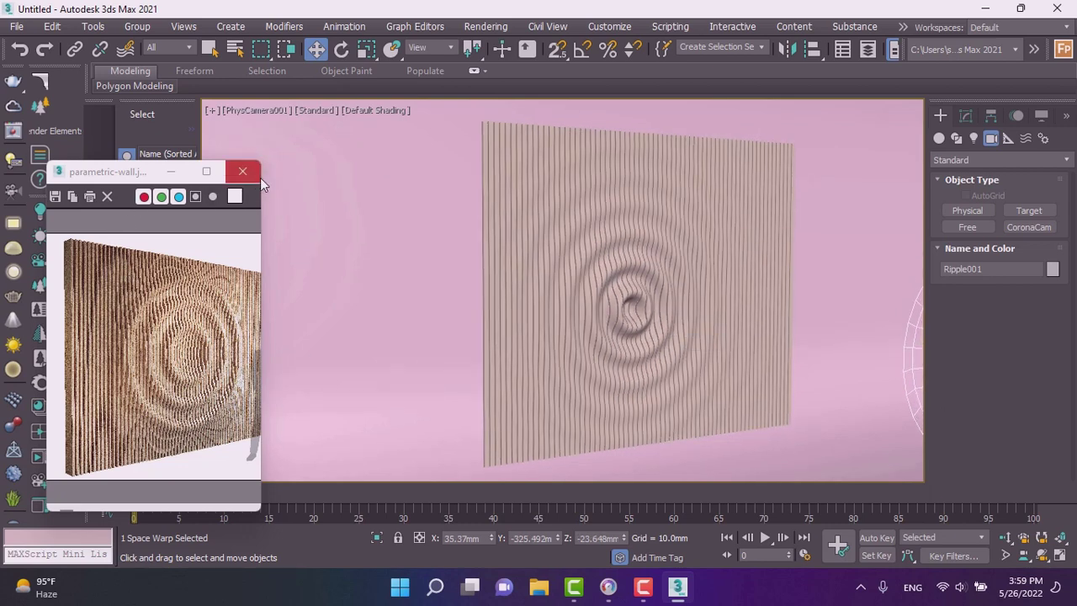
- Close the parametric-wall.jpg reference viewer and dolly the camera closer to the wall
mouse_move(261, 162)
mouse_down()
mouse_move(396, 127)
mouse_move(380, 134)
mouse_up()
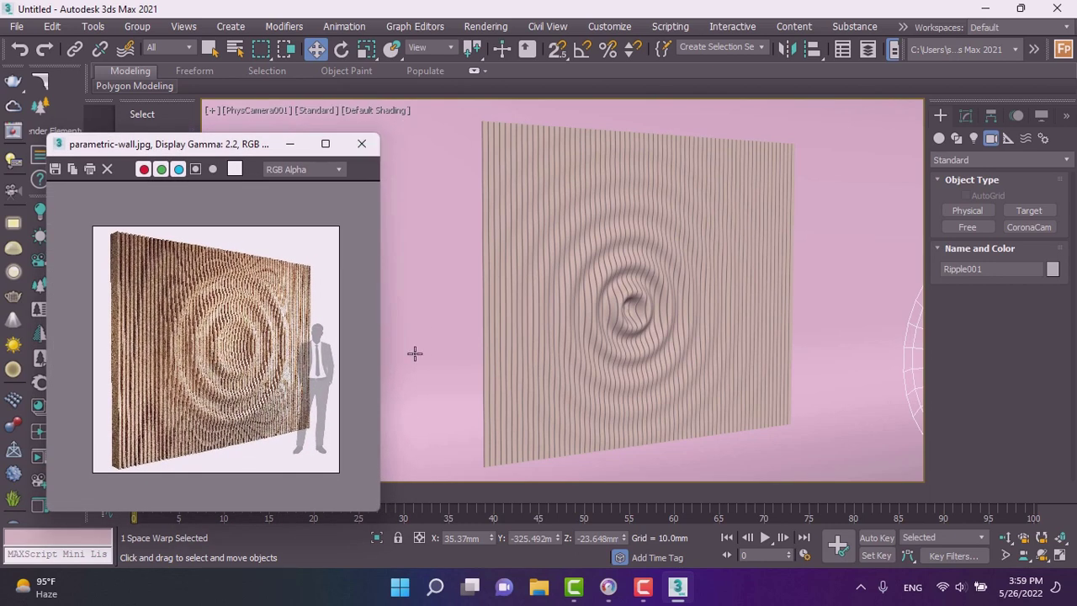
click(361, 144)
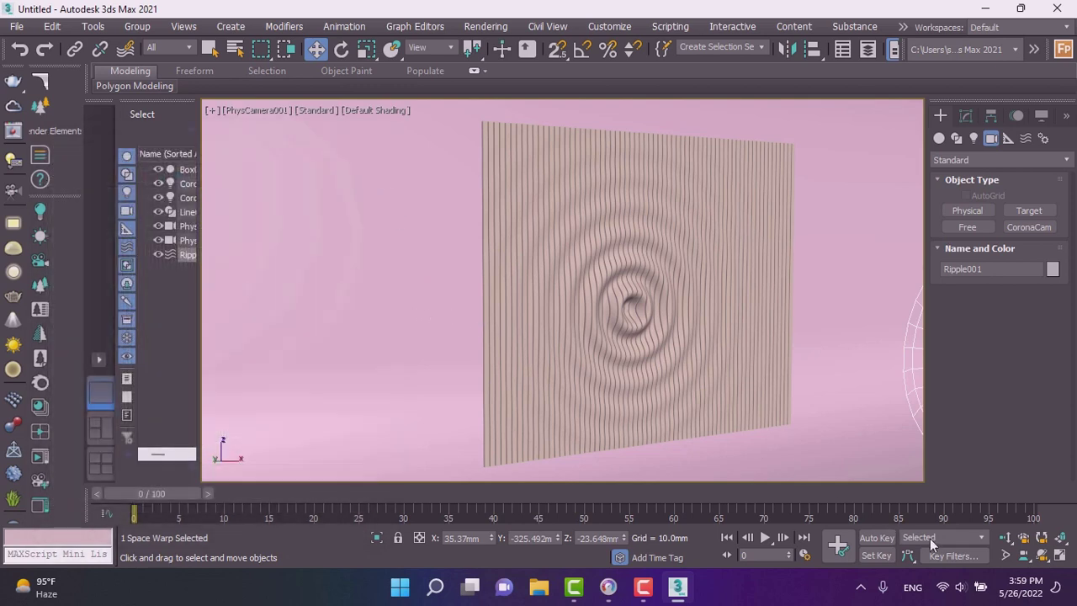
click(1005, 537)
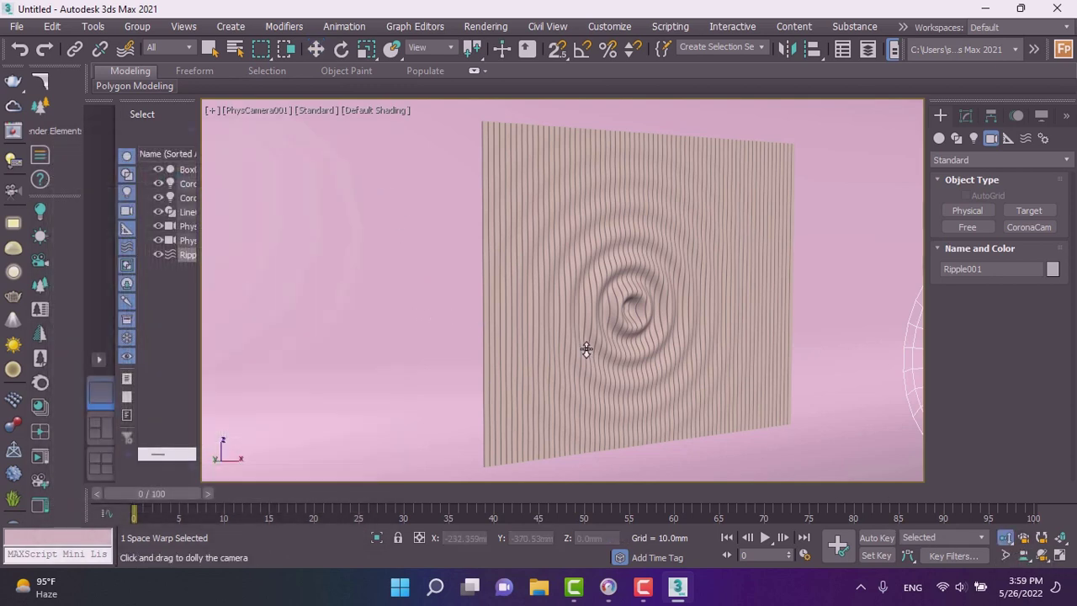
drag(586, 348, 593, 345)
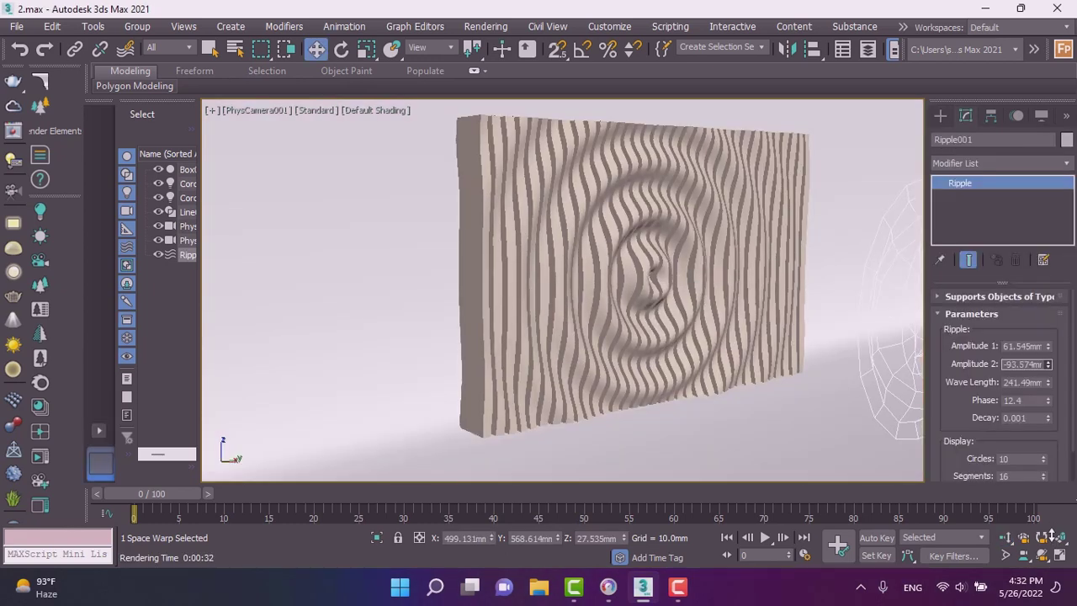
- Set Ripple001 Amplitude 2 to -126.697 mm and Phase to 13.9, then select Box035
drag(1050, 536, 1059, 15)
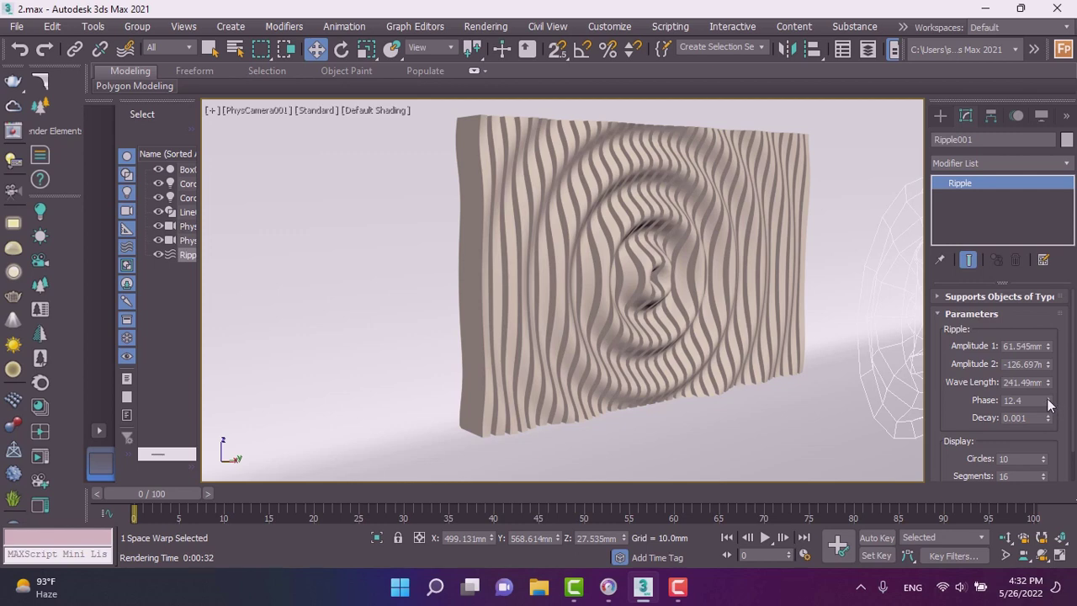
drag(1047, 404, 1050, 403)
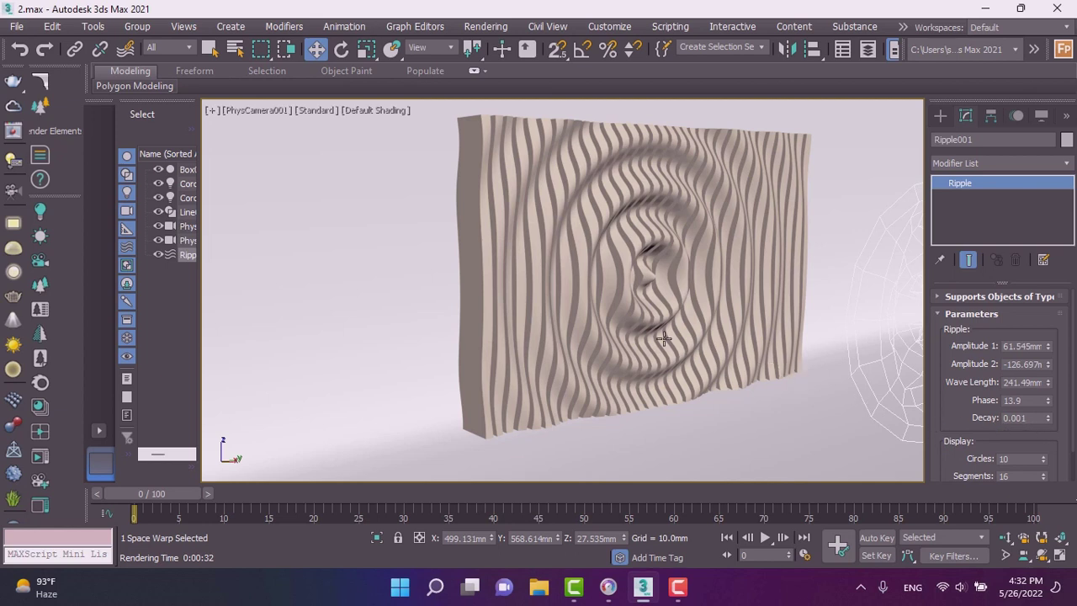
click(470, 369)
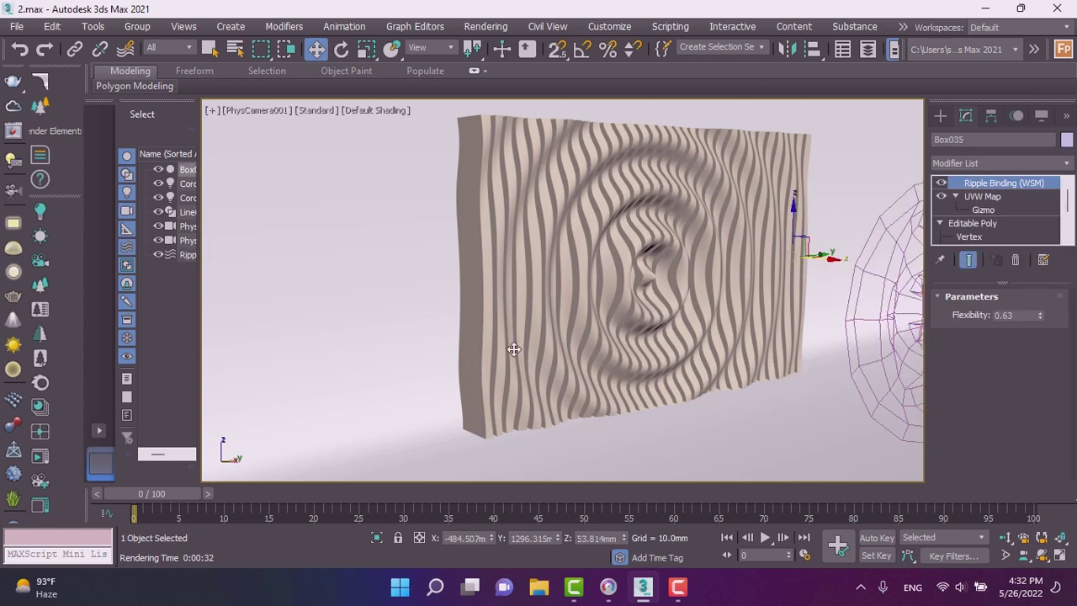
- Dolly the camera back so the slat panel appears smaller and further right
click(1002, 537)
drag(568, 261, 578, 278)
drag(569, 315, 630, 305)
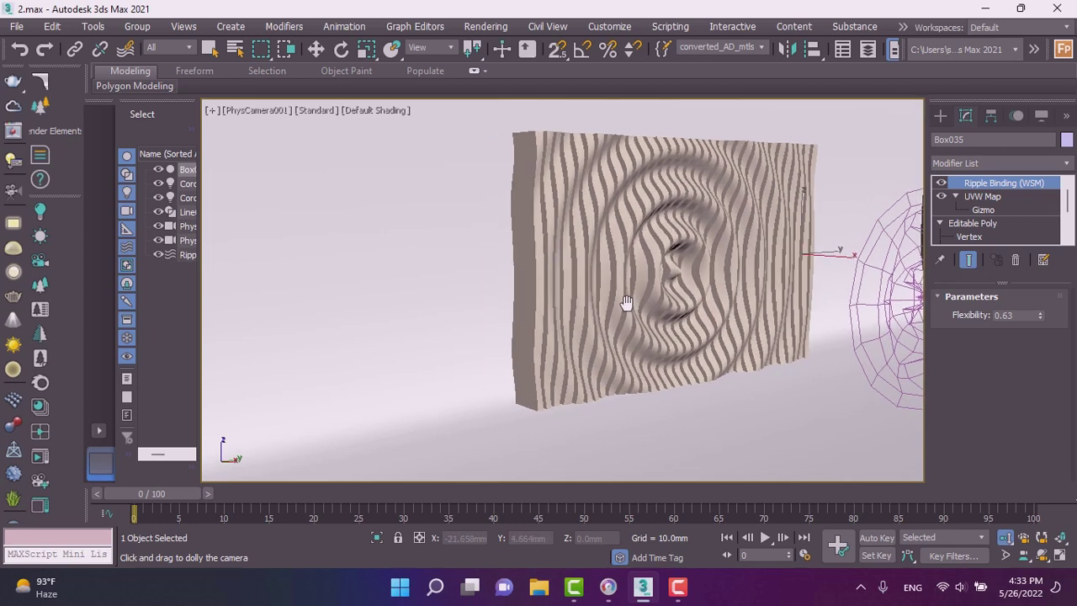
right_click(552, 306)
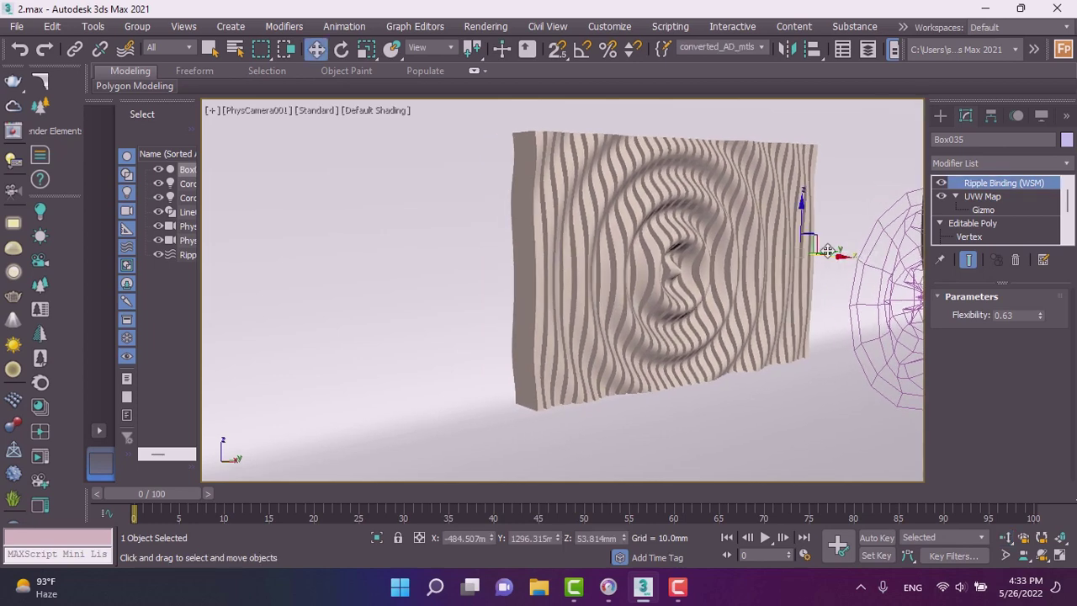
- Shift-drag Box035 to start a copy, then cancel the Clone Options dialog
click(656, 289)
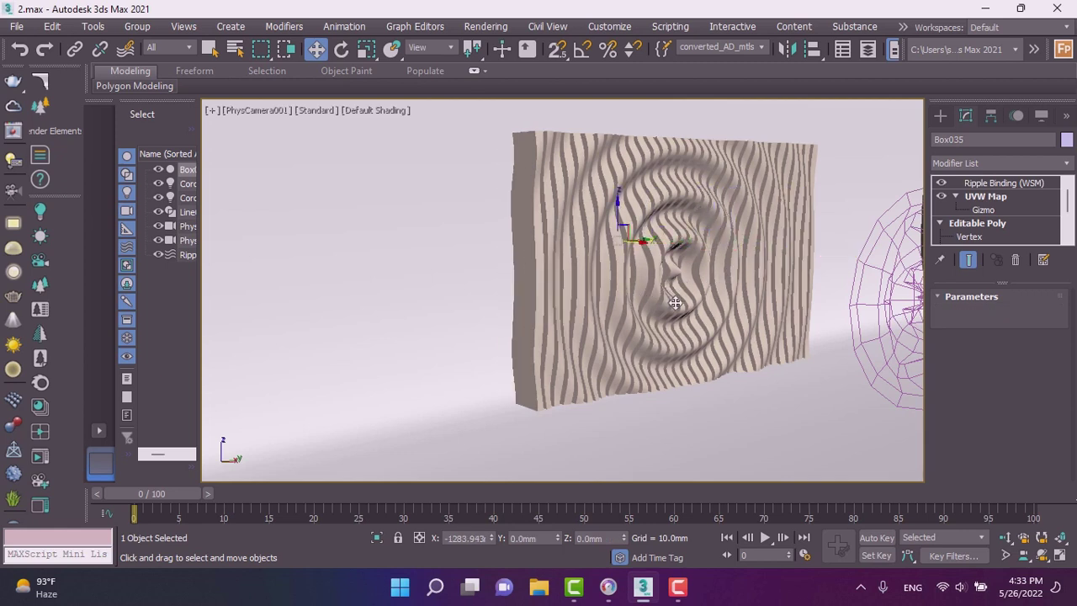
shift+drag(655, 289, 602, 286)
click(602, 359)
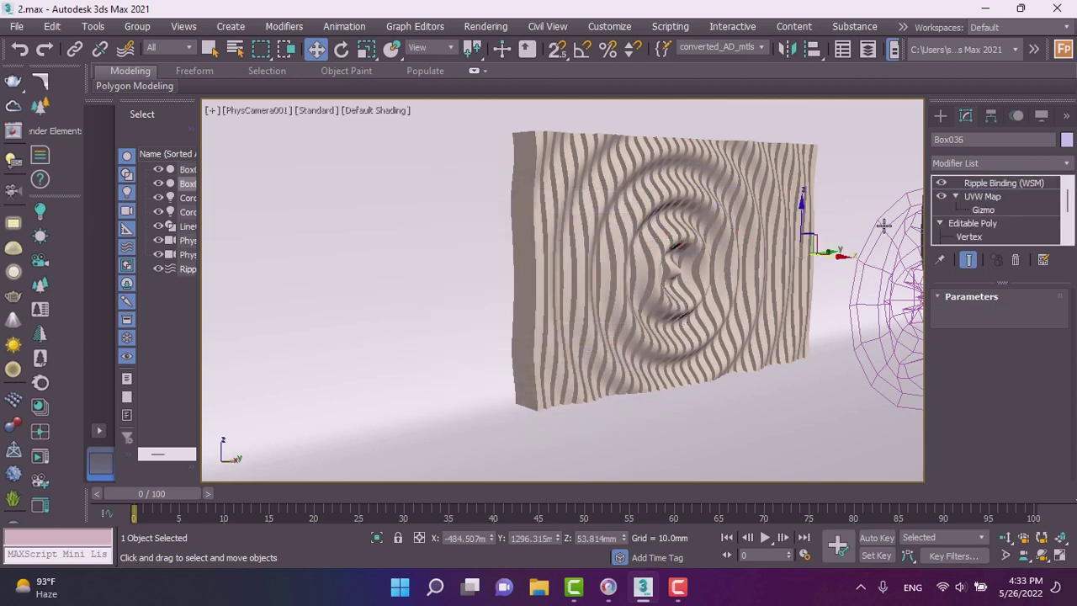
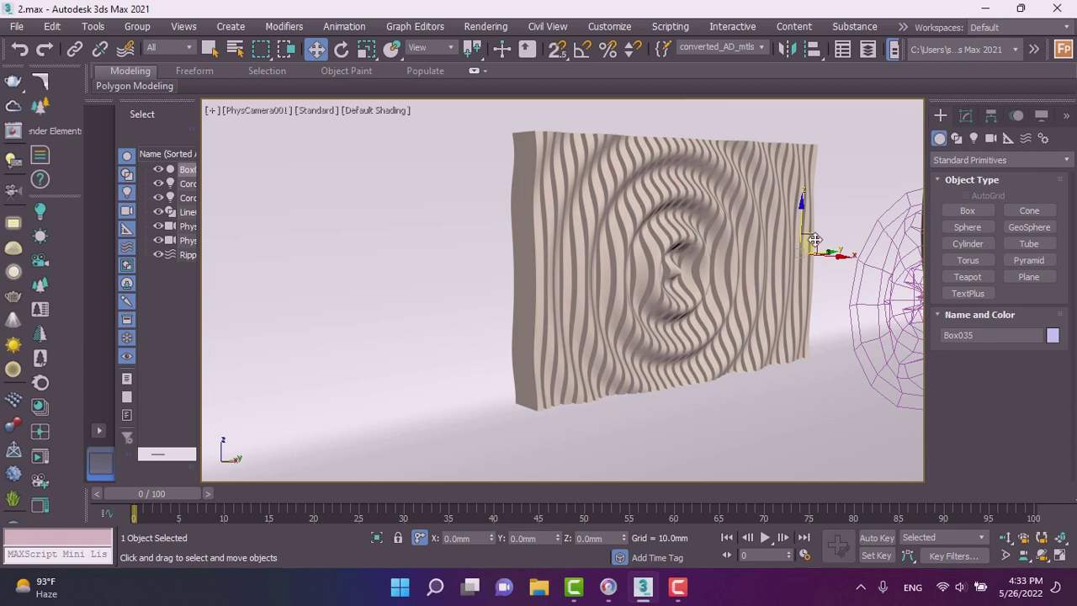
- Clone the wavy panel Box035 to its left, then dolly the camera back to frame both panels
mouse_move(814, 240)
shift+mouse_down()
mouse_move(497, 290)
mouse_move(505, 284)
shift+mouse_up()
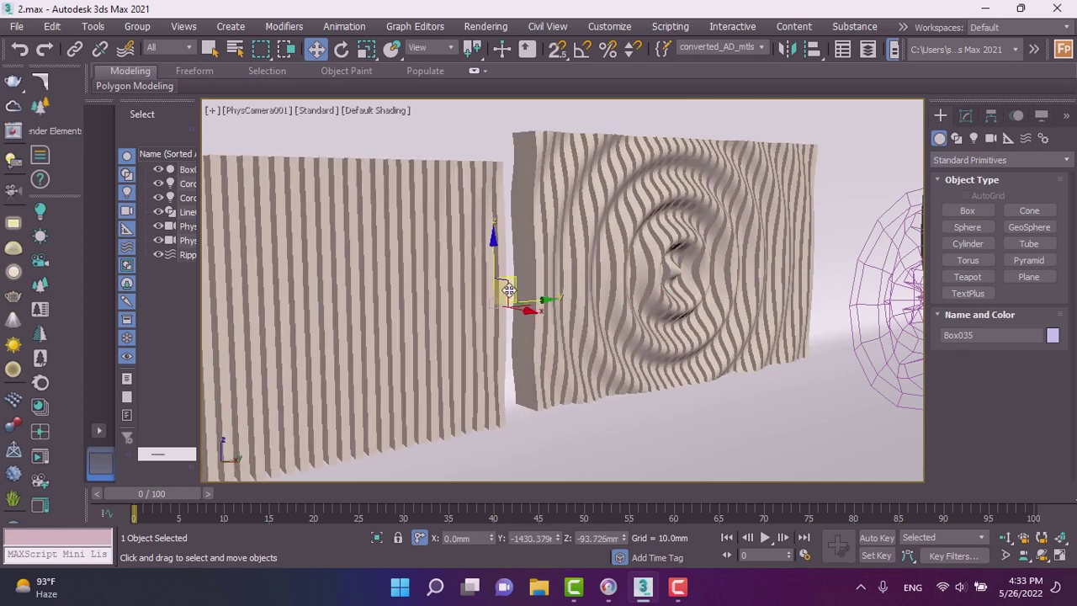
click(533, 359)
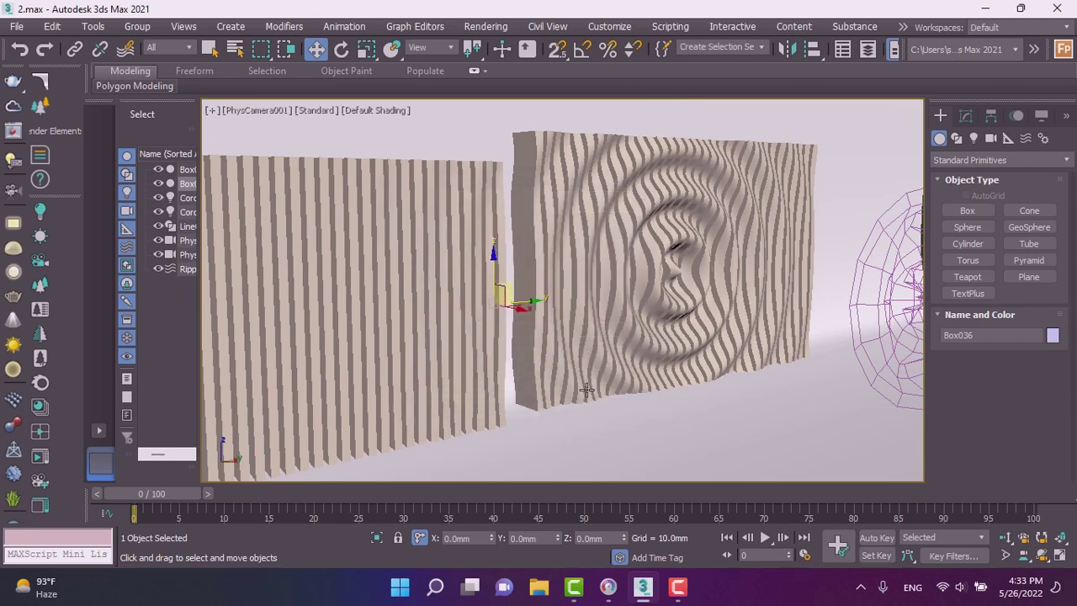
mouse_move(581, 387)
middle_down()
mouse_move(604, 404)
mouse_move(693, 400)
mouse_move(577, 408)
middle_up()
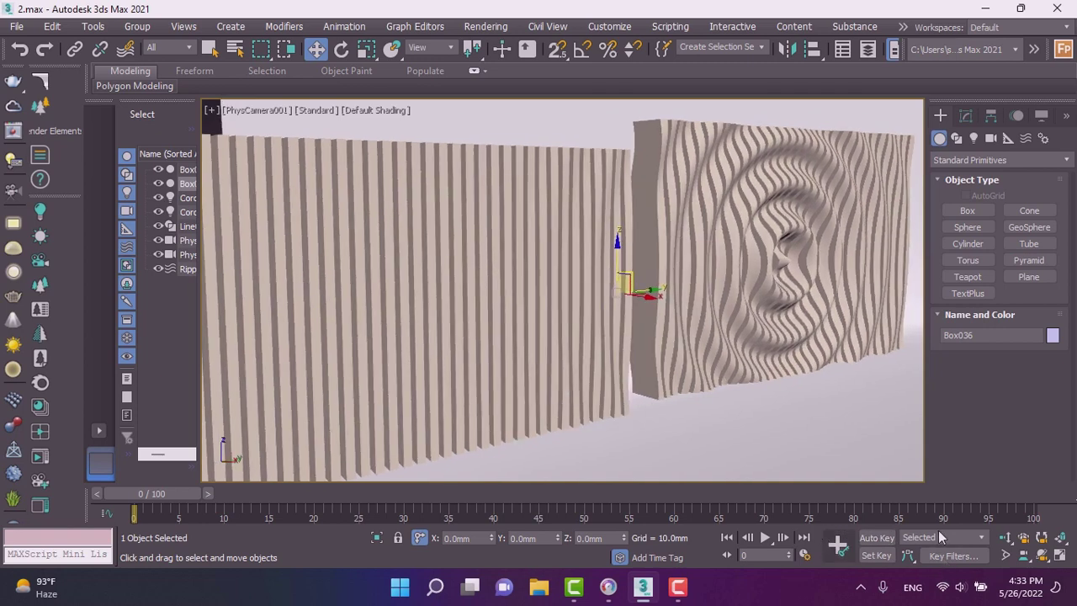
click(1005, 538)
drag(570, 330, 569, 353)
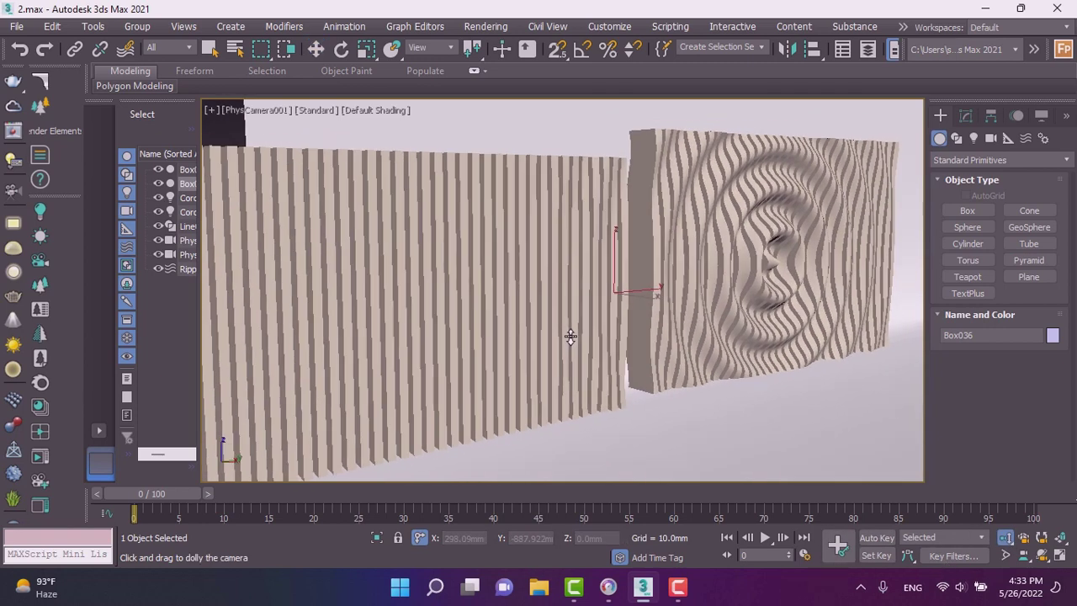
middle_drag(570, 353, 512, 361)
right_click(512, 361)
- Nudge the wavy panel slightly right and move the slatted copy toward it
click(615, 322)
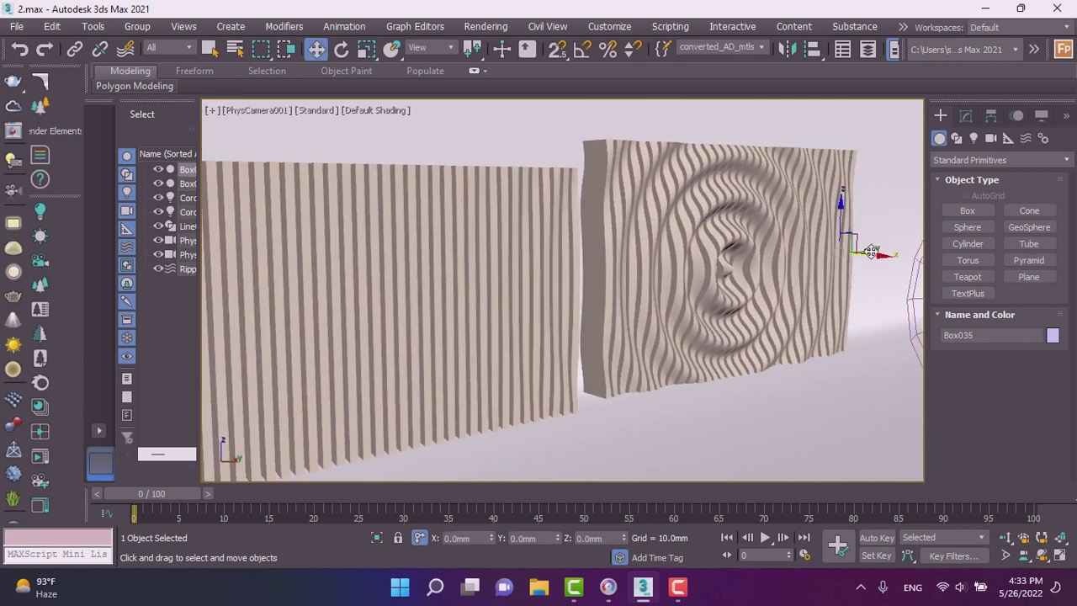
drag(874, 251, 898, 250)
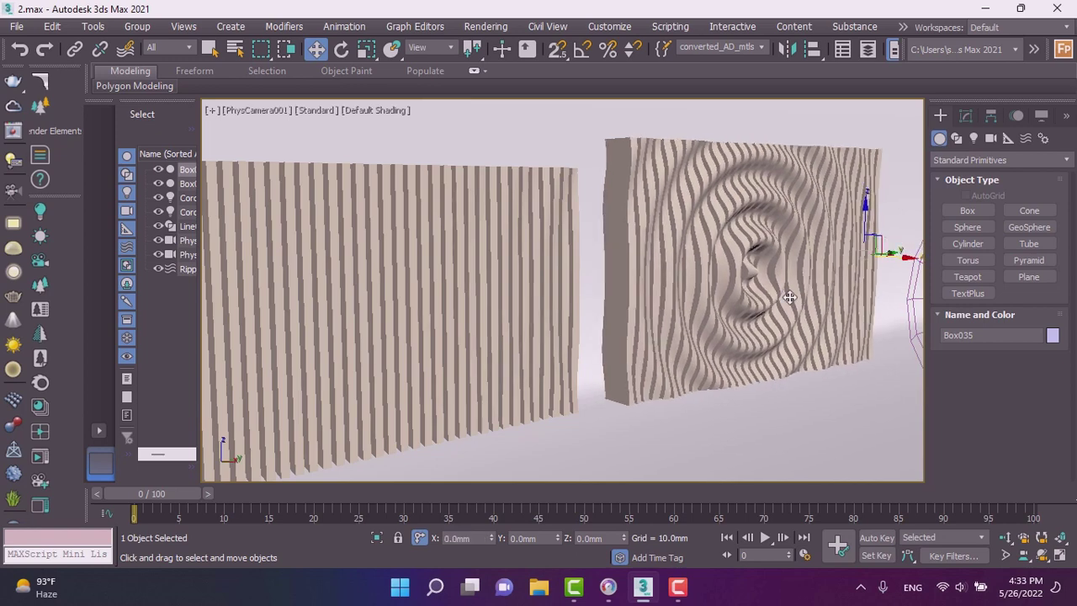
click(461, 383)
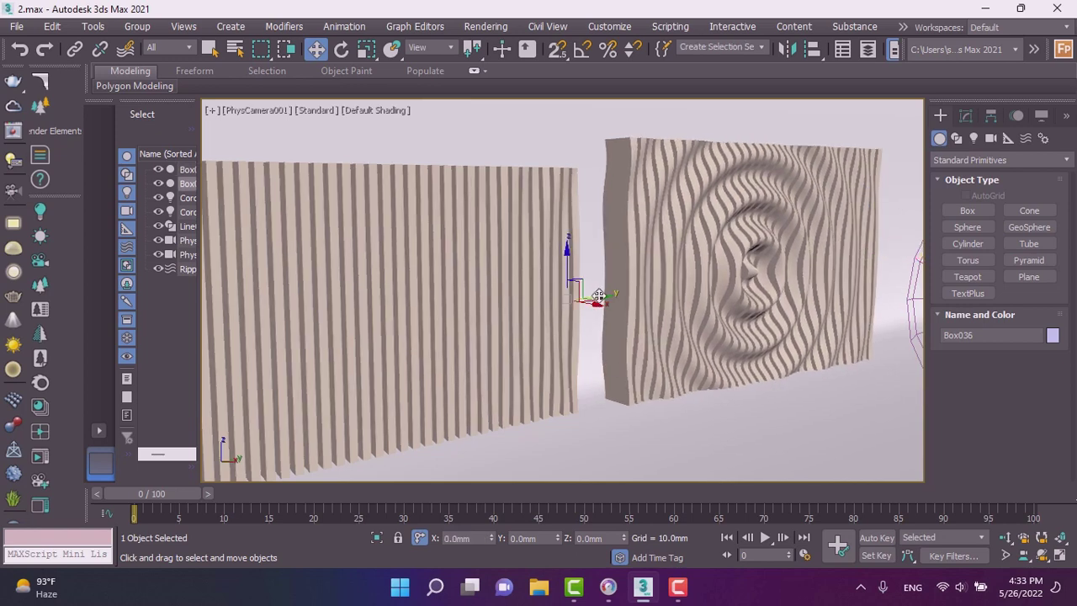
mouse_move(598, 296)
mouse_down()
mouse_move(653, 295)
mouse_move(599, 293)
mouse_move(621, 294)
mouse_up()
- Raise the wavy panel's Y to about 110 mm and slide the slatted panel against its edge
click(729, 279)
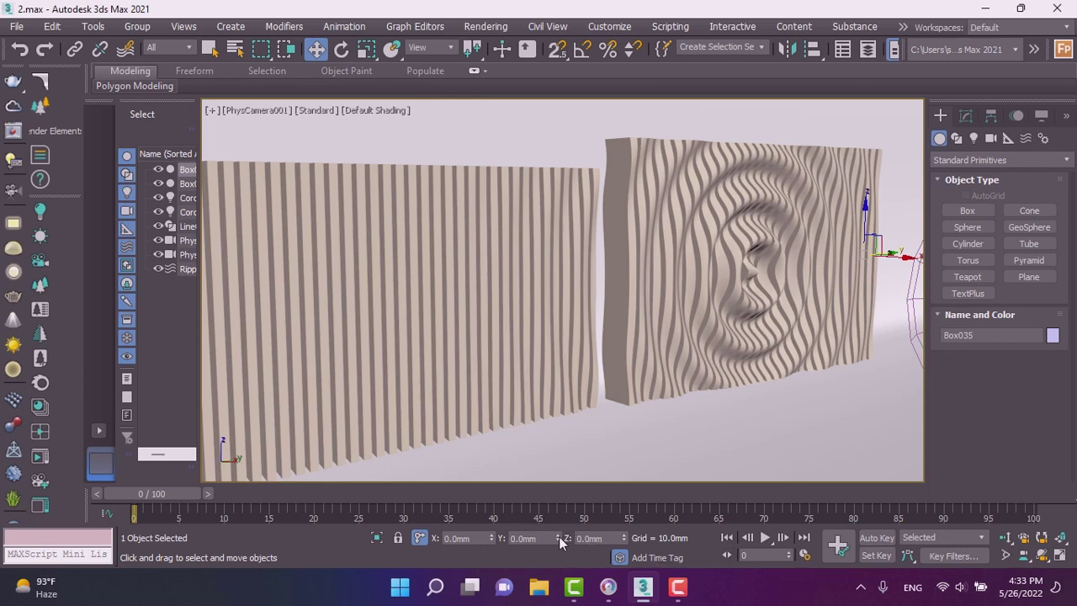
drag(558, 538, 565, 510)
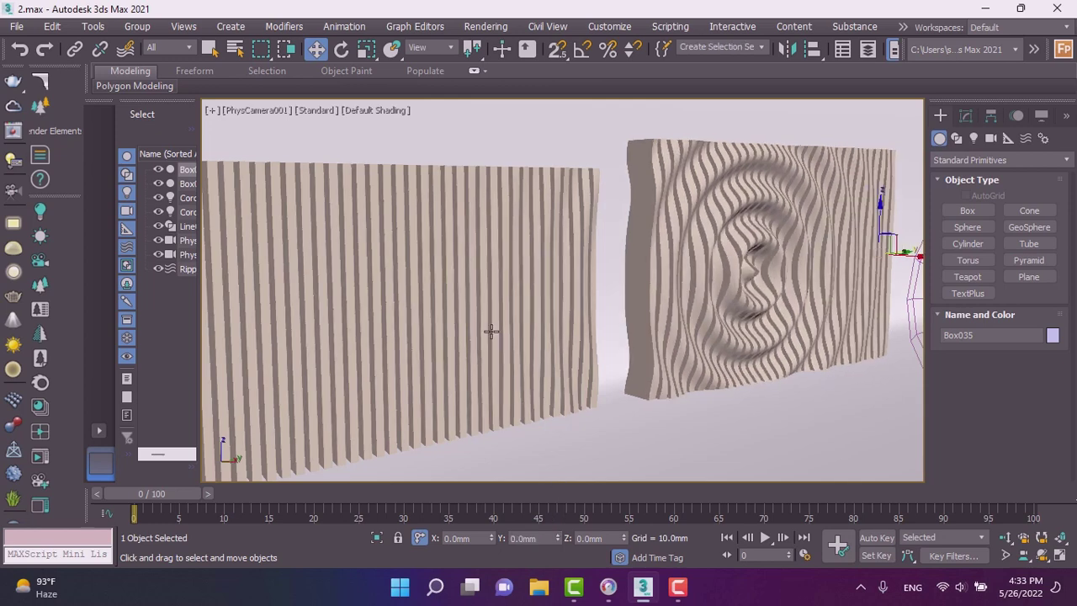
click(541, 320)
drag(619, 292, 667, 287)
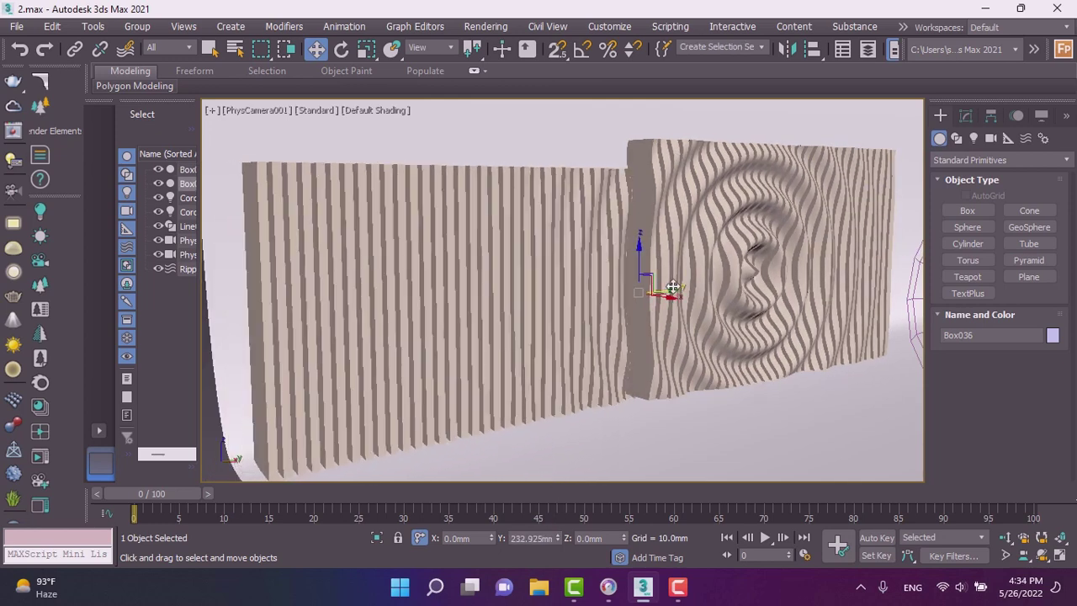
drag(667, 287, 654, 298)
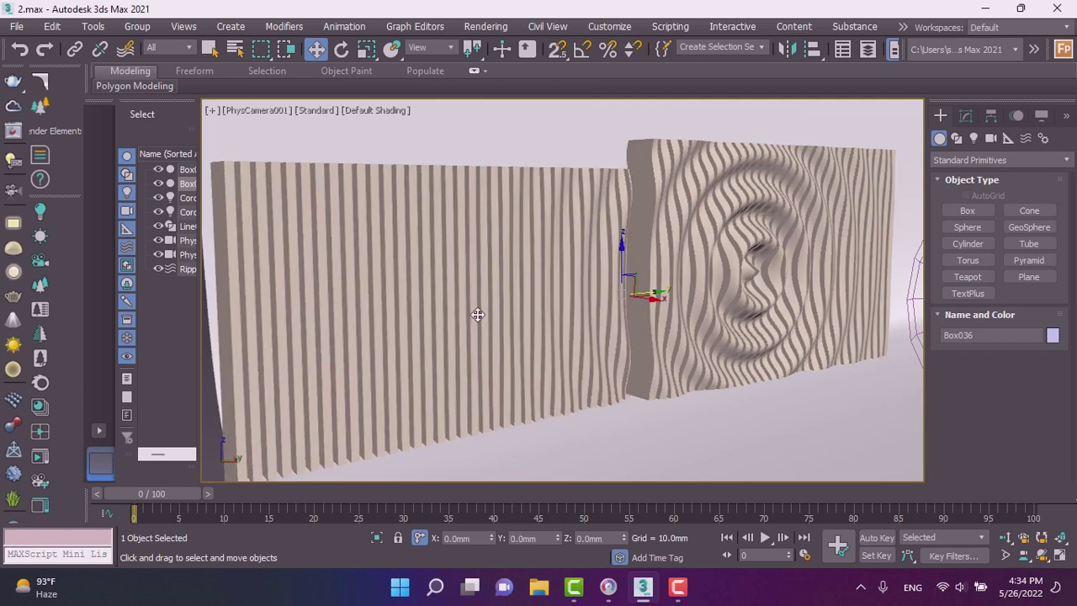
mouse_move(648, 291)
mouse_down()
mouse_move(694, 283)
mouse_move(617, 307)
mouse_move(682, 312)
mouse_move(785, 296)
mouse_up()
mouse_move(799, 296)
mouse_down()
mouse_move(917, 286)
mouse_move(776, 312)
mouse_move(712, 307)
mouse_move(653, 269)
mouse_up()
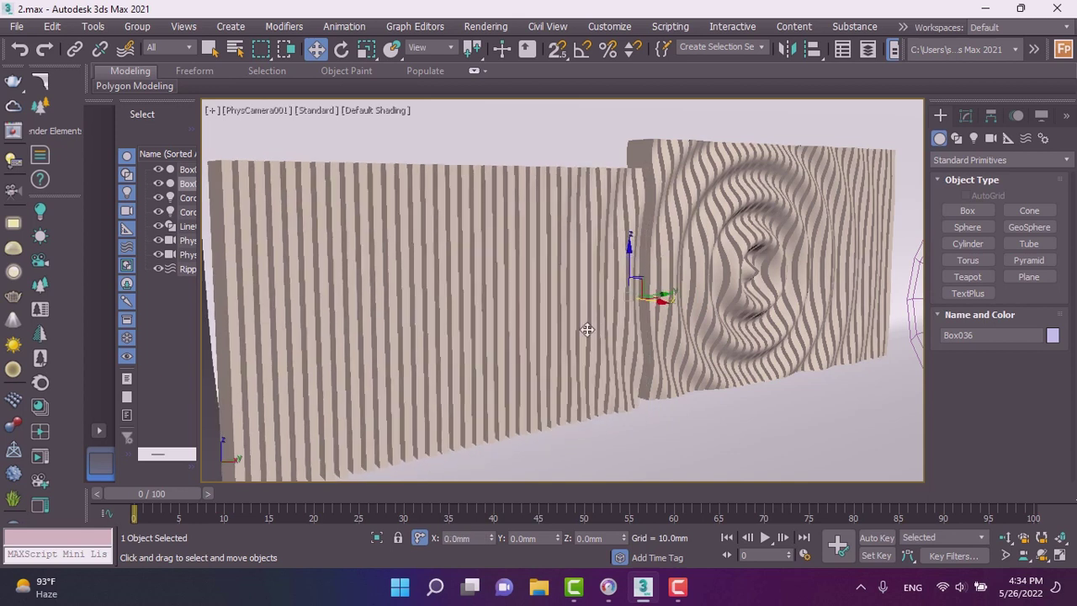
- Select Ripple001, dolly the camera to reframe the wall, and check its parameters
click(914, 317)
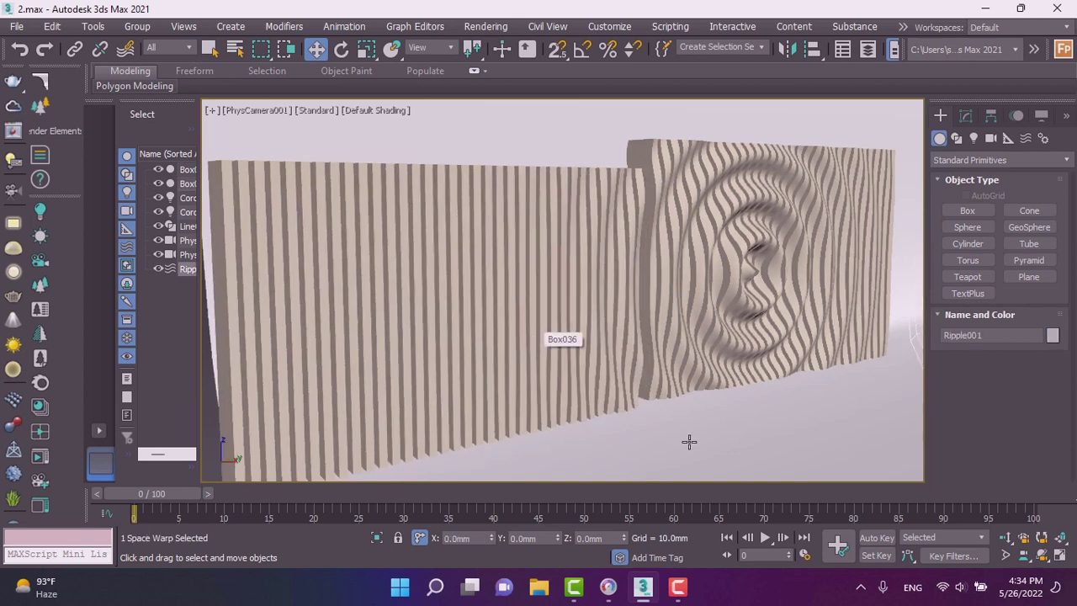
click(1005, 537)
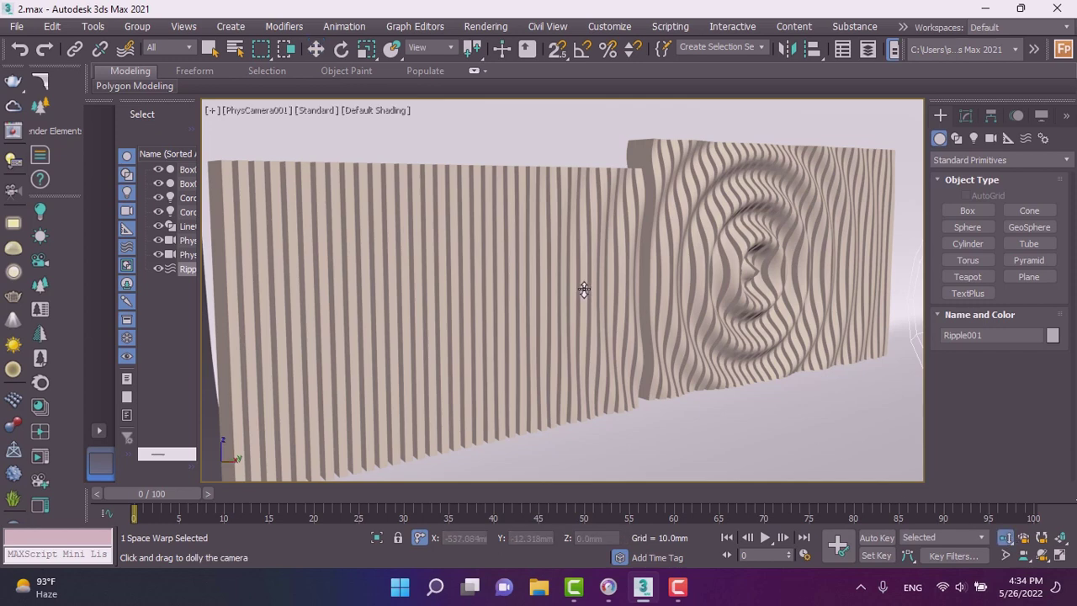
drag(581, 287, 529, 308)
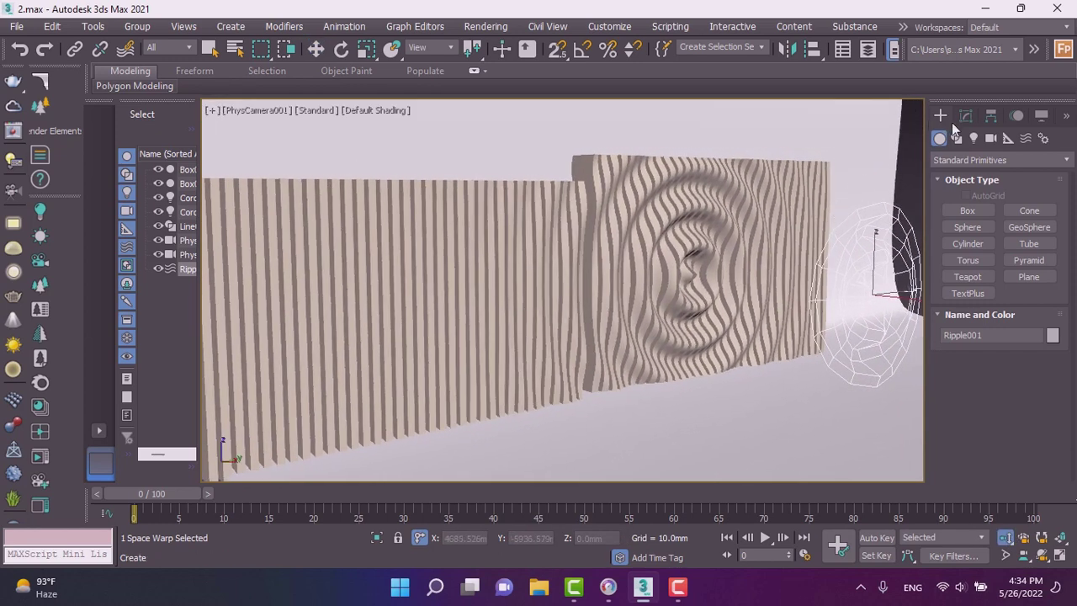
click(965, 115)
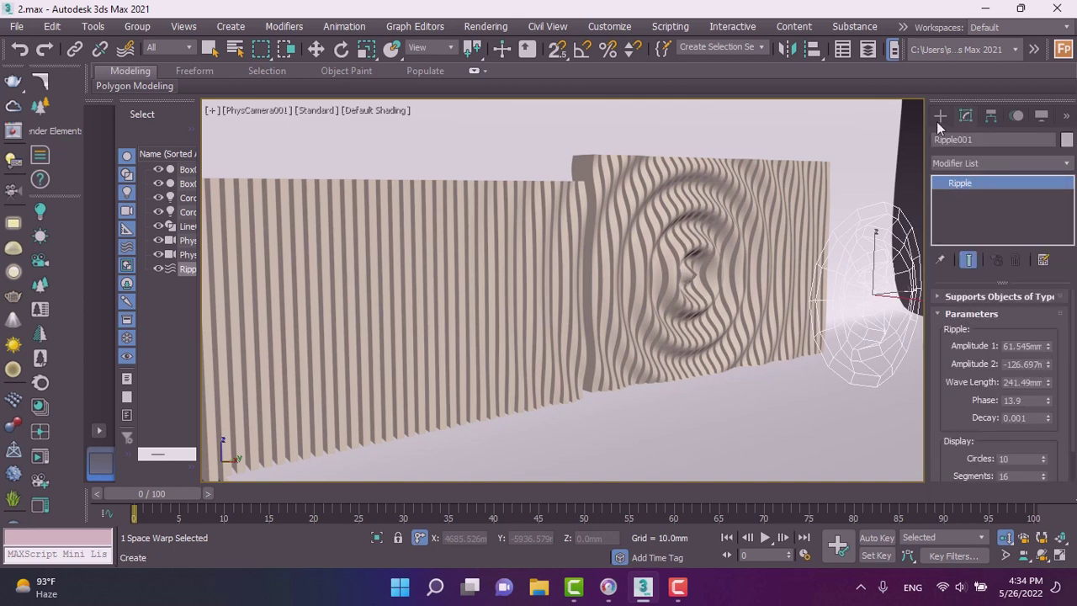
- Pick the Ripple tool from the Geometric/Deformable space warps category
click(938, 119)
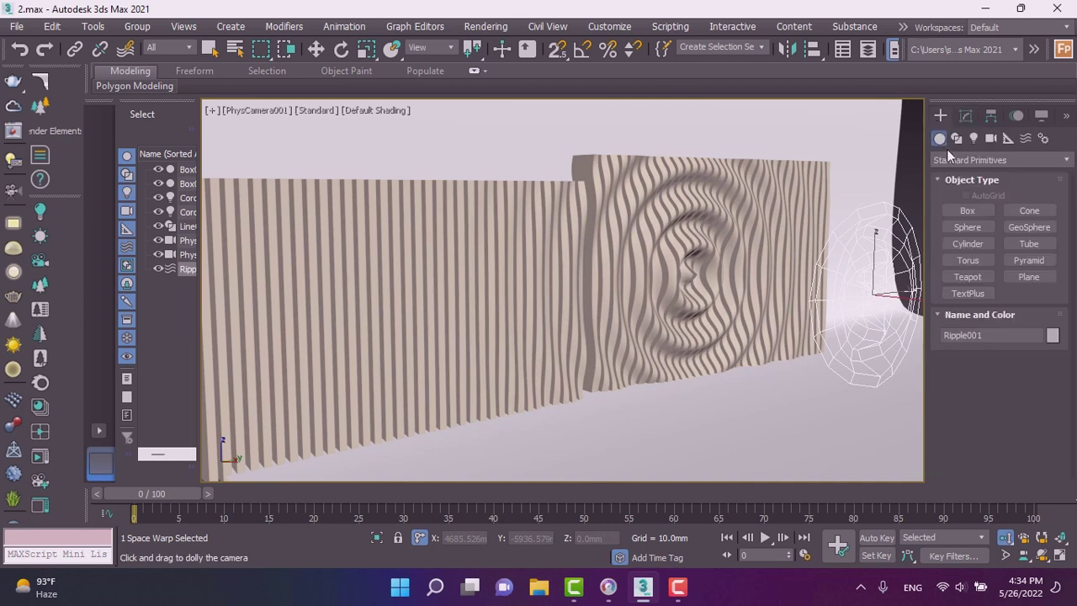
click(1026, 141)
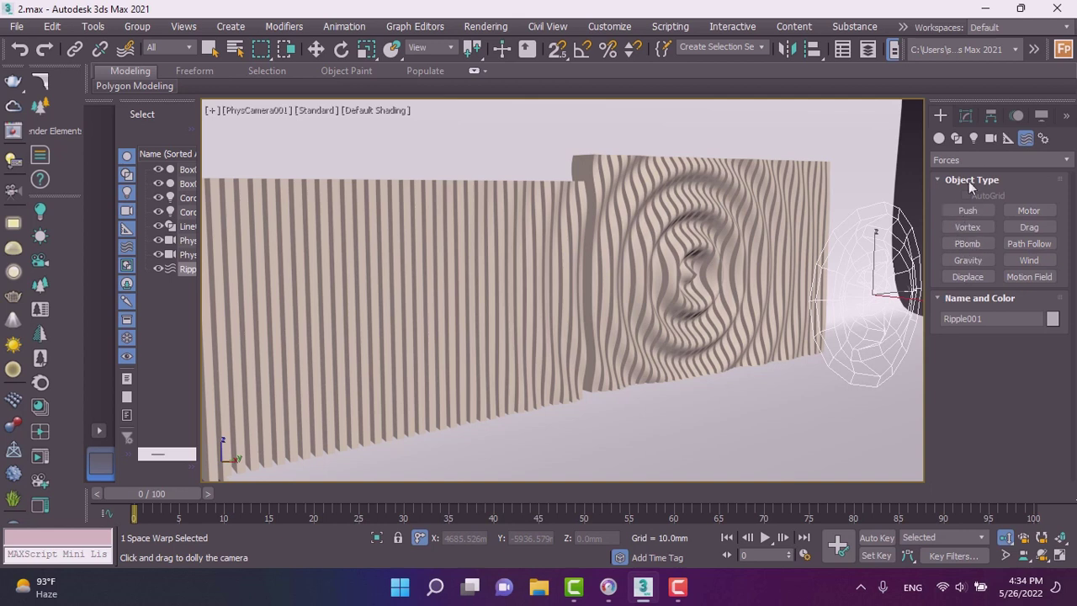
click(1001, 160)
click(963, 208)
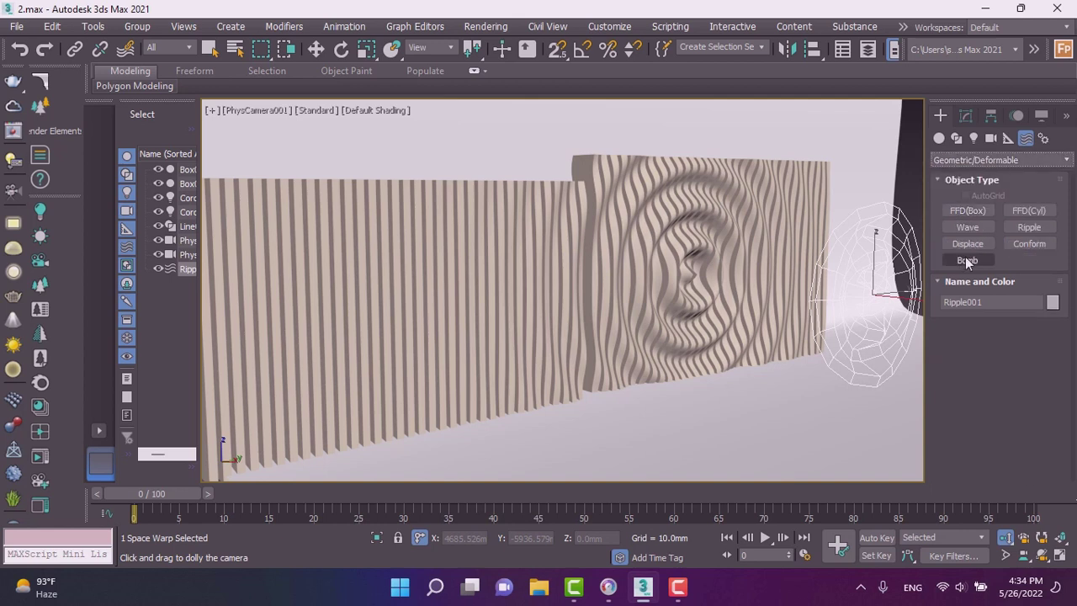
click(1026, 227)
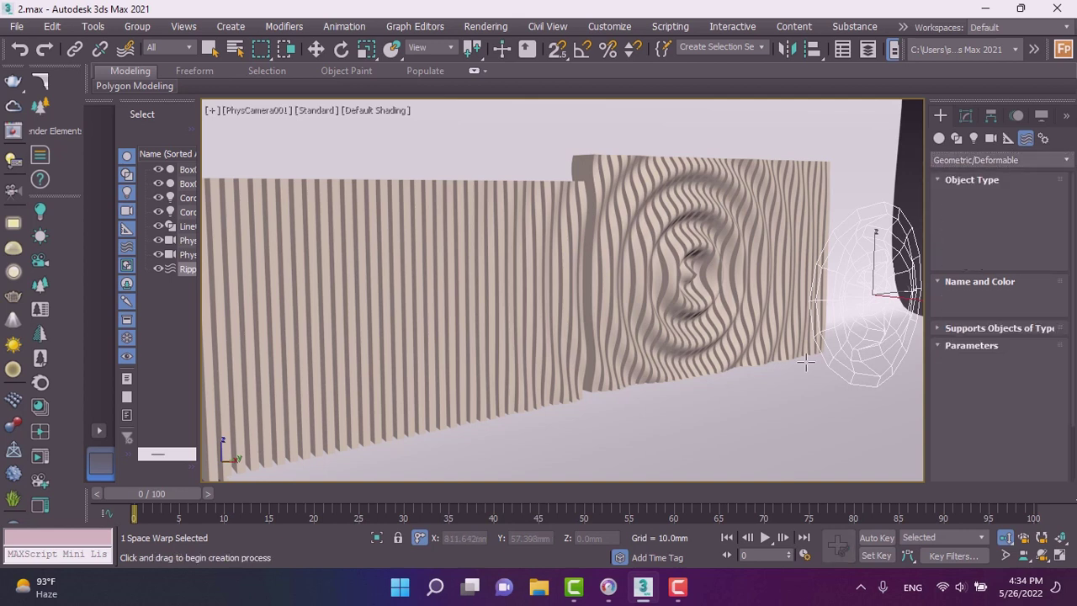
- Draw Ripple002 on the floor below the wall and bind the left slatted panel to it
mouse_move(627, 437)
mouse_down()
mouse_move(657, 452)
mouse_move(664, 441)
mouse_up()
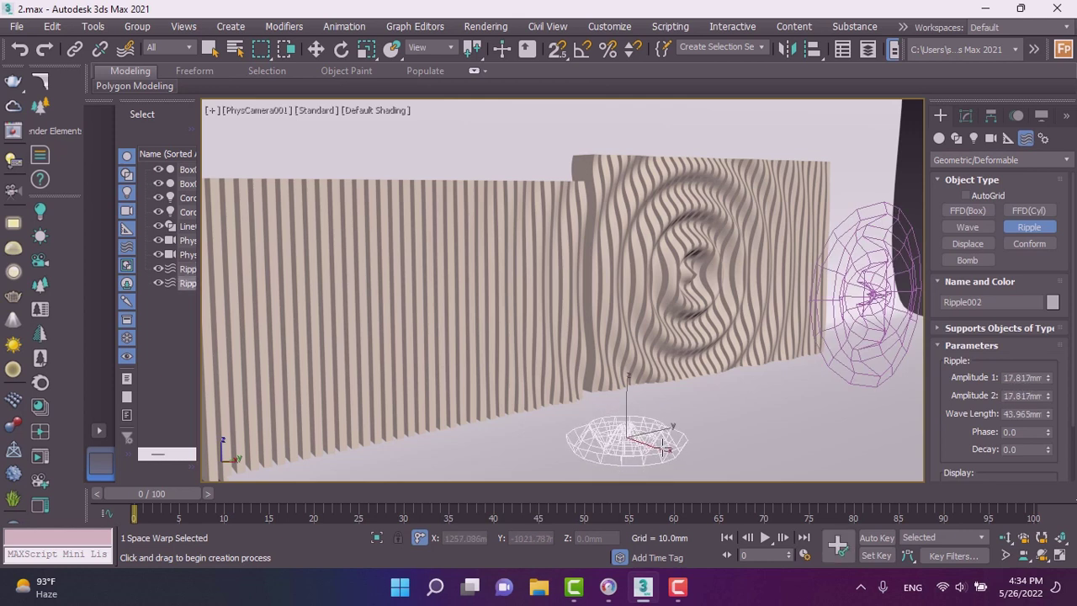
click(660, 454)
key(w)
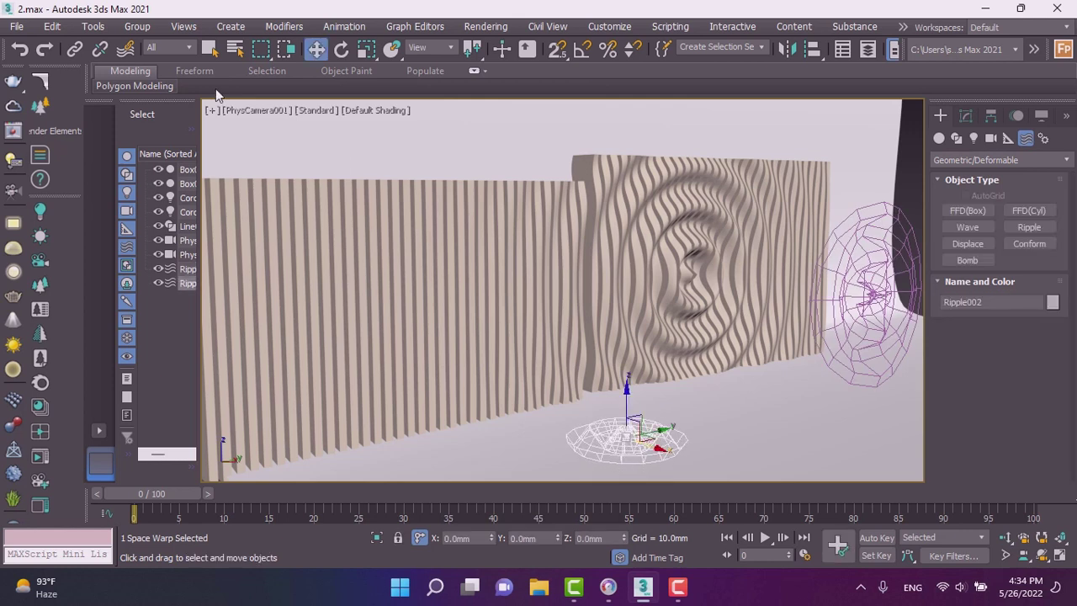
click(123, 48)
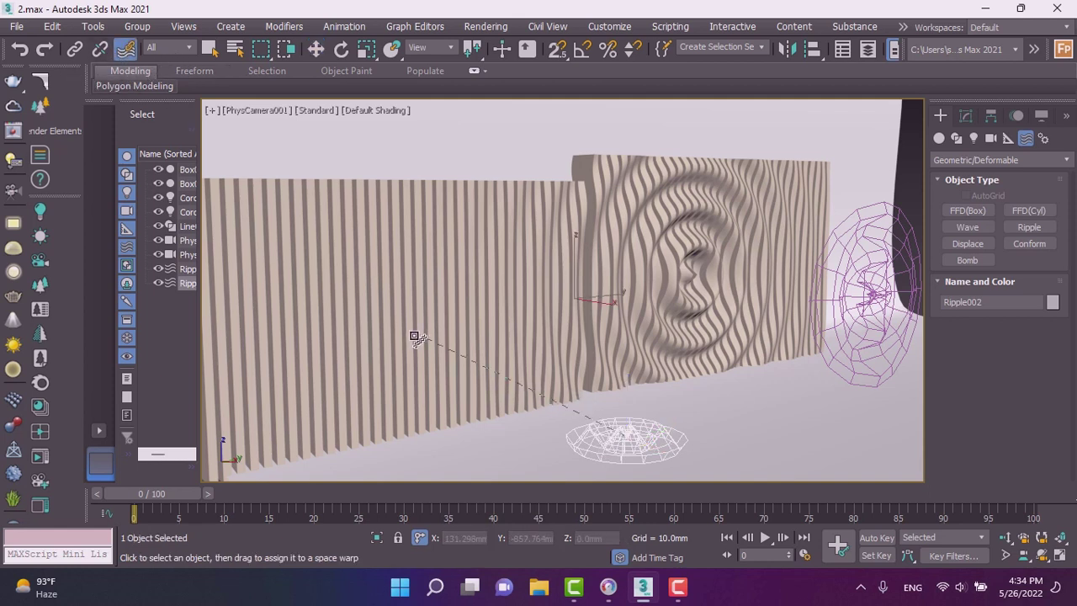
drag(448, 373, 408, 345)
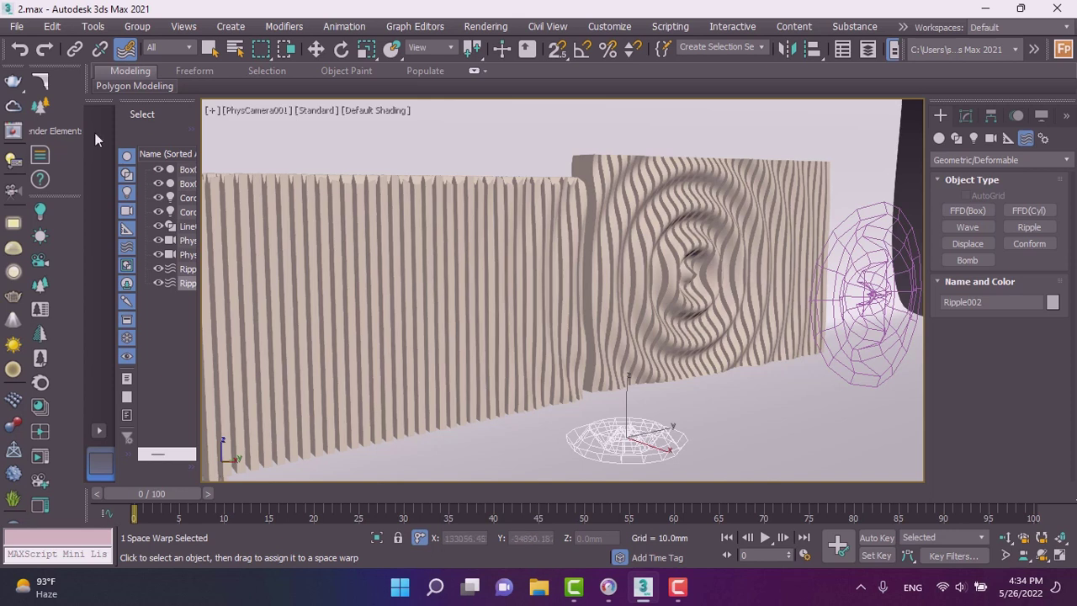
click(316, 49)
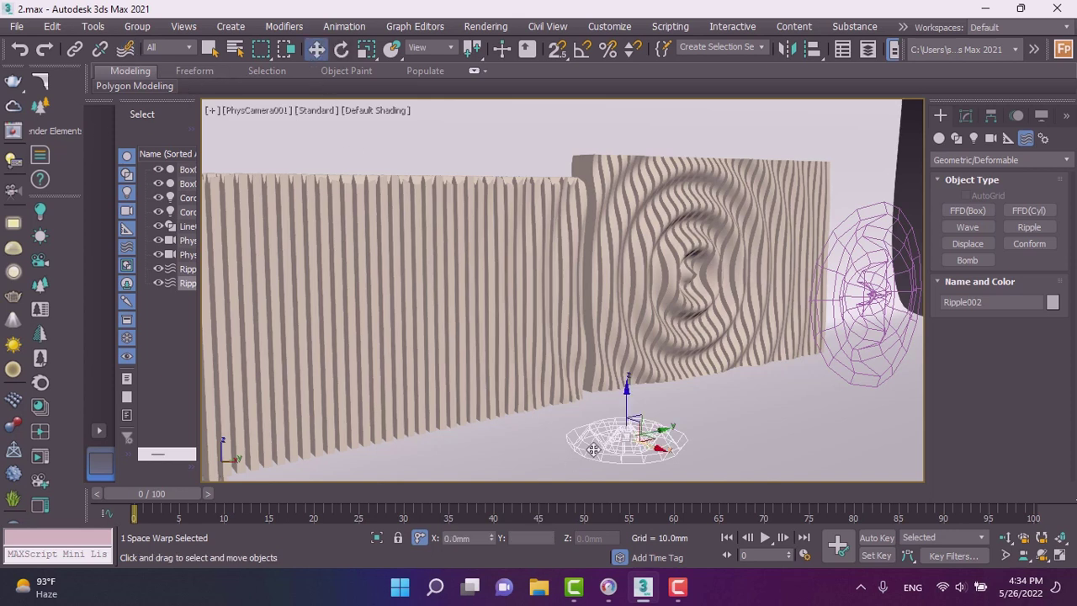
- Raise Ripple002 along its height against the wall and open its parameters
mouse_move(625, 390)
mouse_down()
mouse_move(620, 354)
mouse_move(659, 383)
mouse_move(543, 360)
mouse_move(467, 316)
mouse_move(477, 336)
mouse_up()
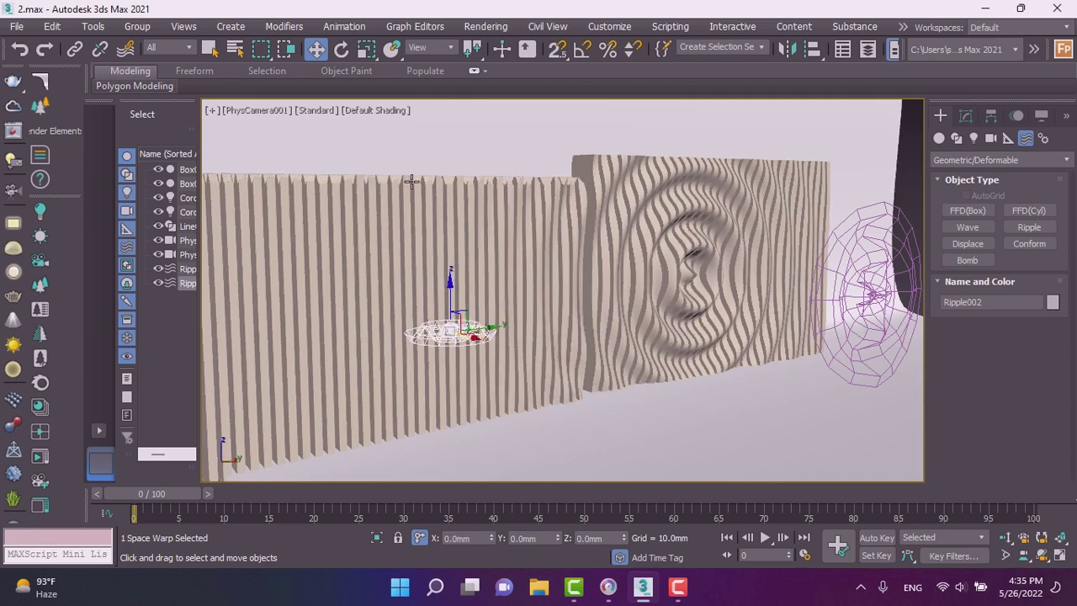
drag(451, 308, 452, 380)
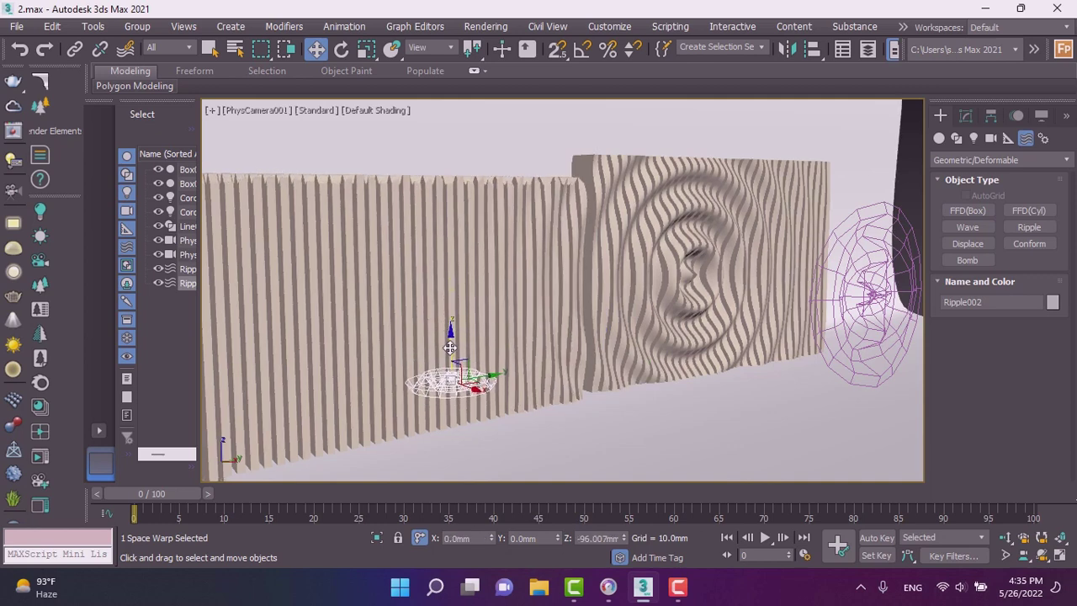
middle_drag(452, 380, 511, 379)
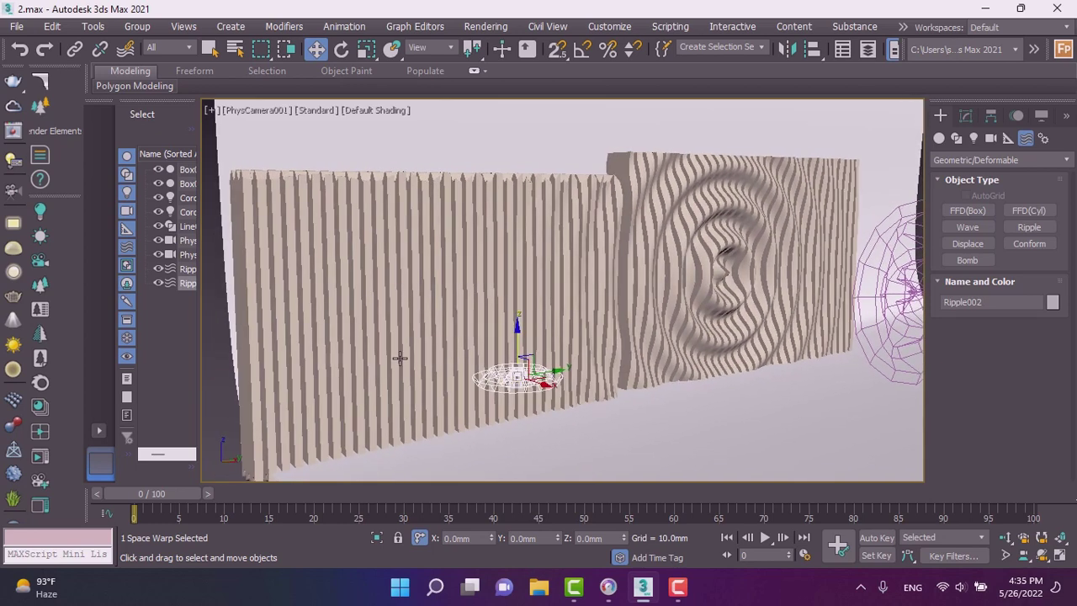
click(961, 118)
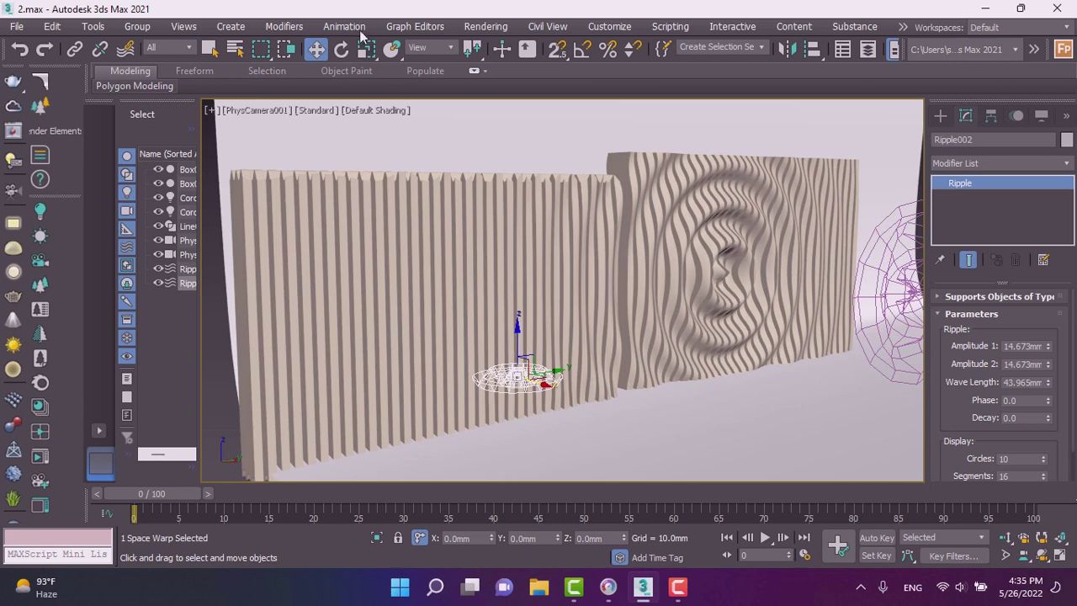
- Tilt Ripple002 about Y, move it across and up the wall, and rotate it to 37°
key(e)
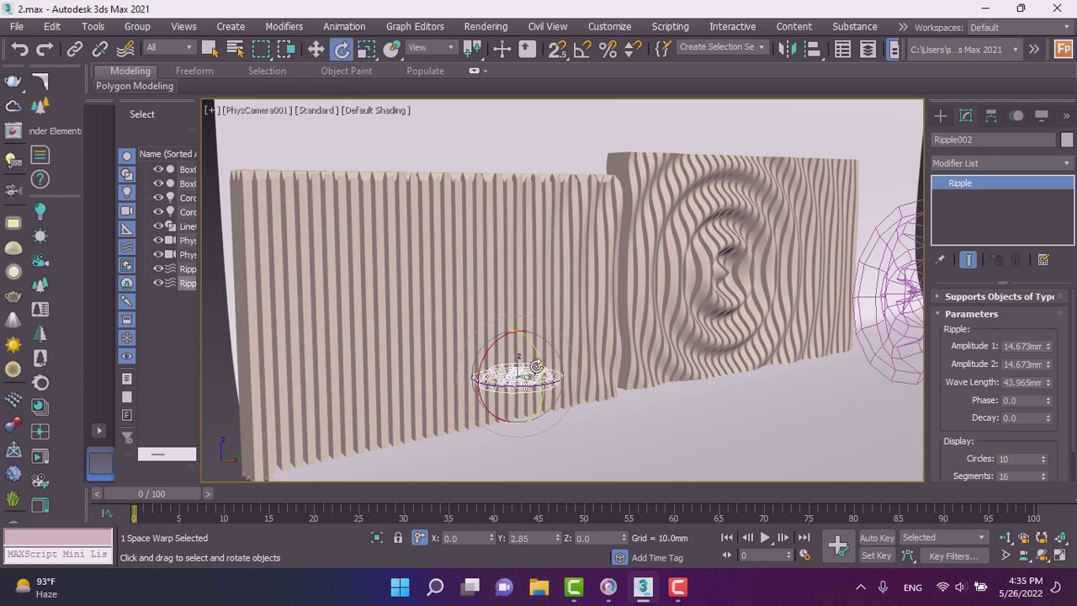
drag(527, 363, 536, 406)
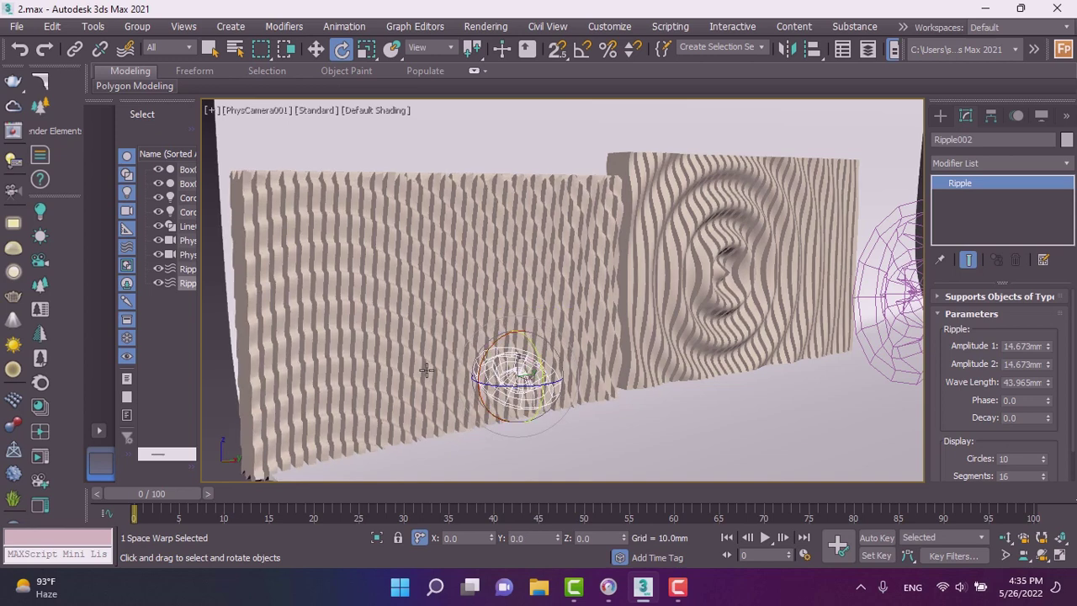
click(315, 51)
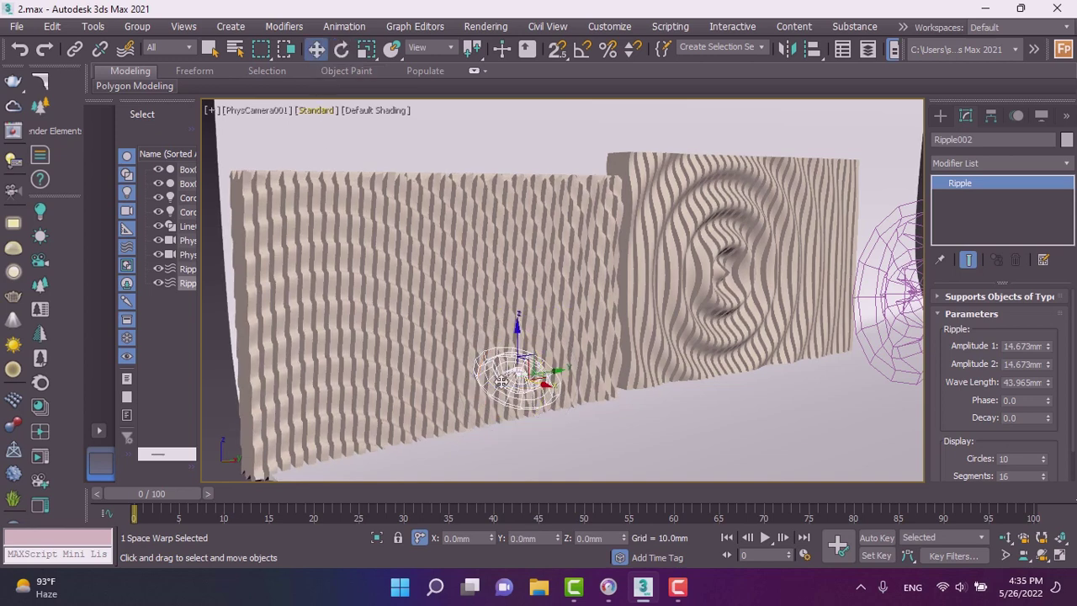
drag(550, 370, 597, 192)
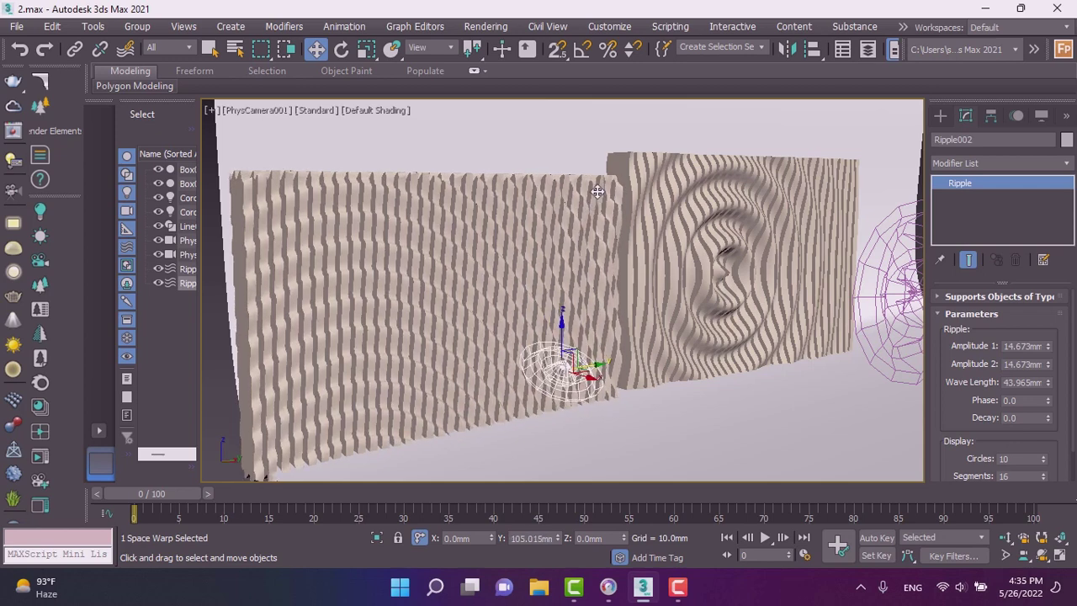
drag(567, 341, 560, 236)
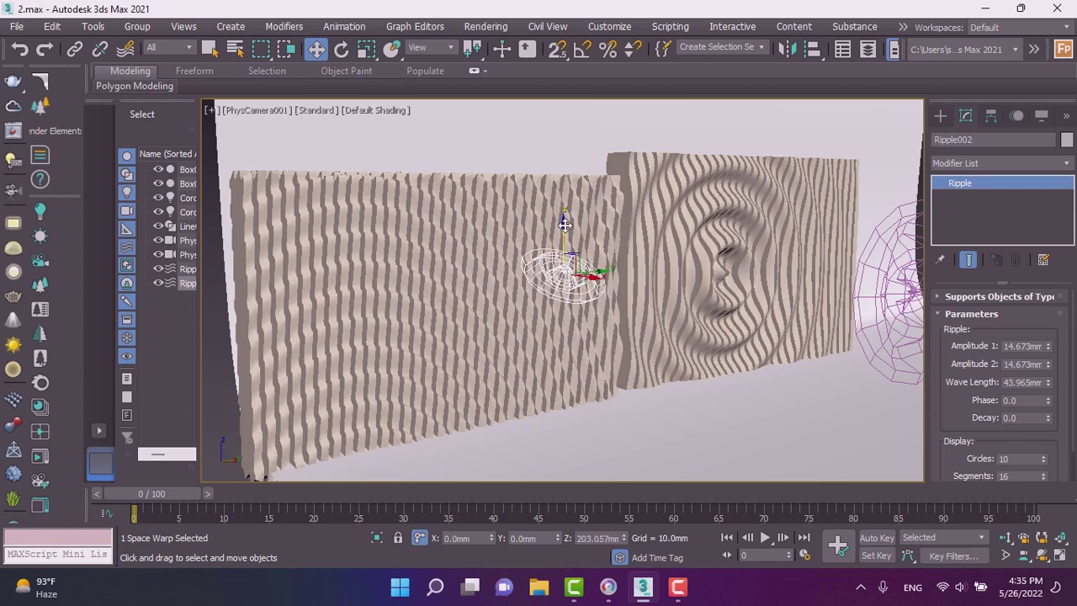
click(341, 50)
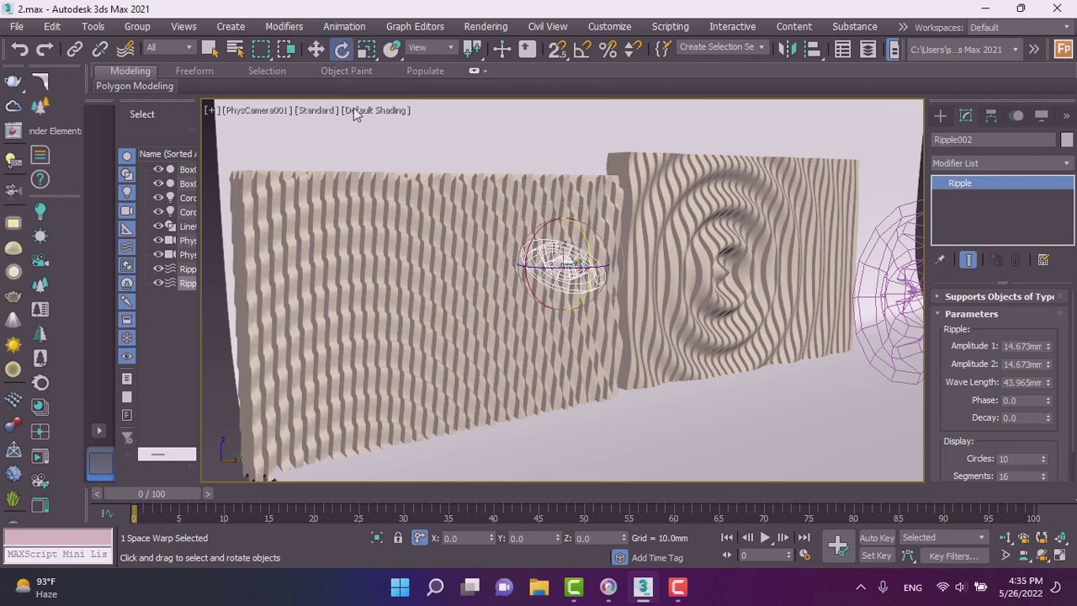
mouse_move(579, 233)
mouse_down()
mouse_move(582, 300)
mouse_move(578, 157)
mouse_move(588, 160)
mouse_up()
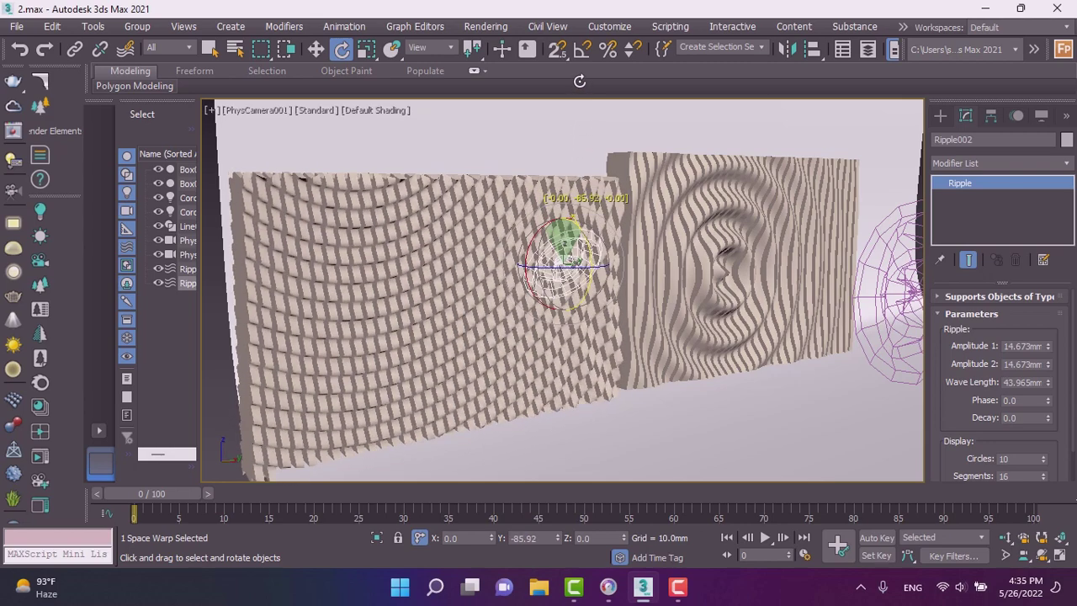
- Spin Ripple002 about Z, move it down-left, and scale it along Z to 74
mouse_move(570, 265)
mouse_down()
mouse_move(607, 271)
mouse_move(585, 271)
mouse_up()
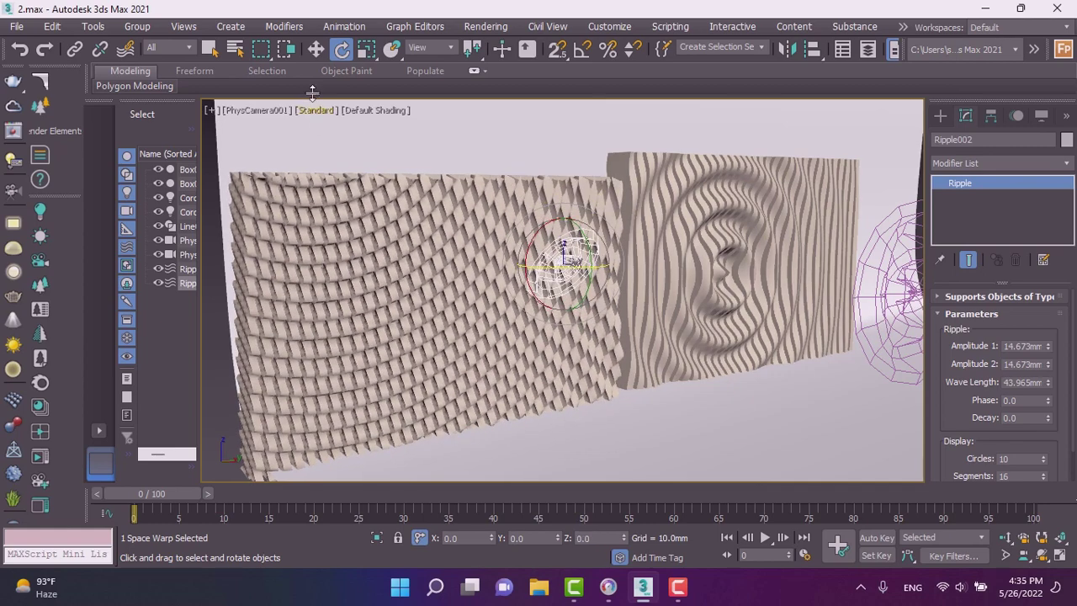
click(316, 49)
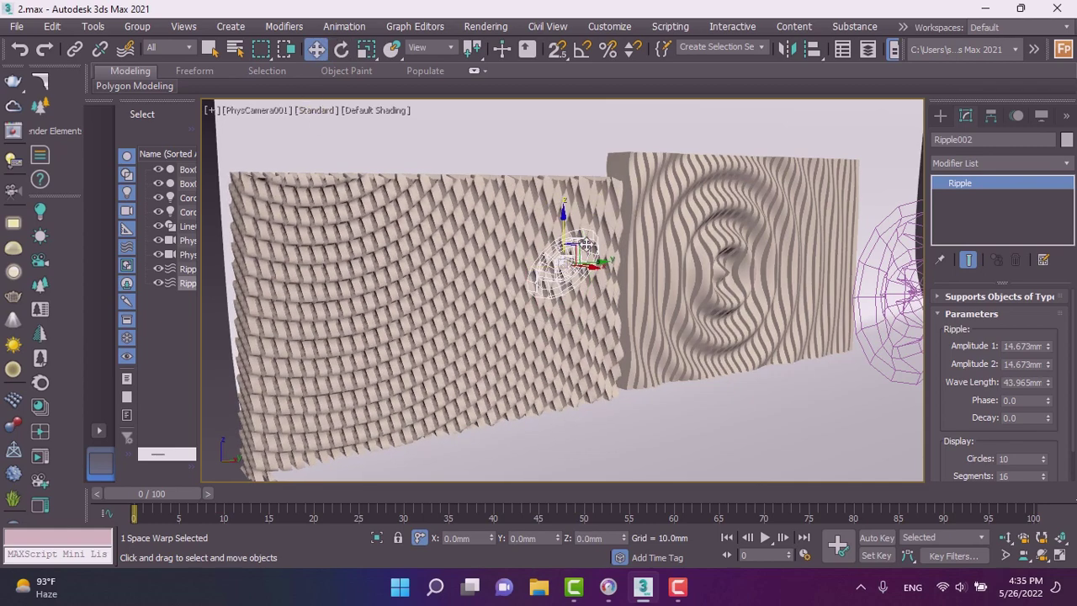
mouse_move(579, 250)
mouse_down()
mouse_move(552, 260)
mouse_move(514, 309)
mouse_up()
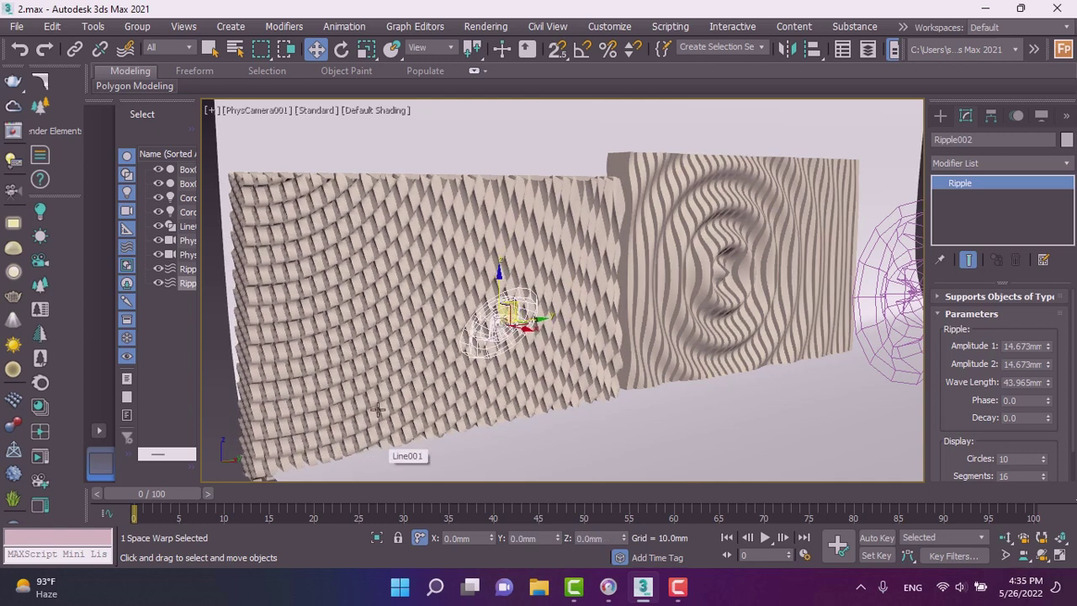
click(366, 49)
drag(500, 287, 497, 272)
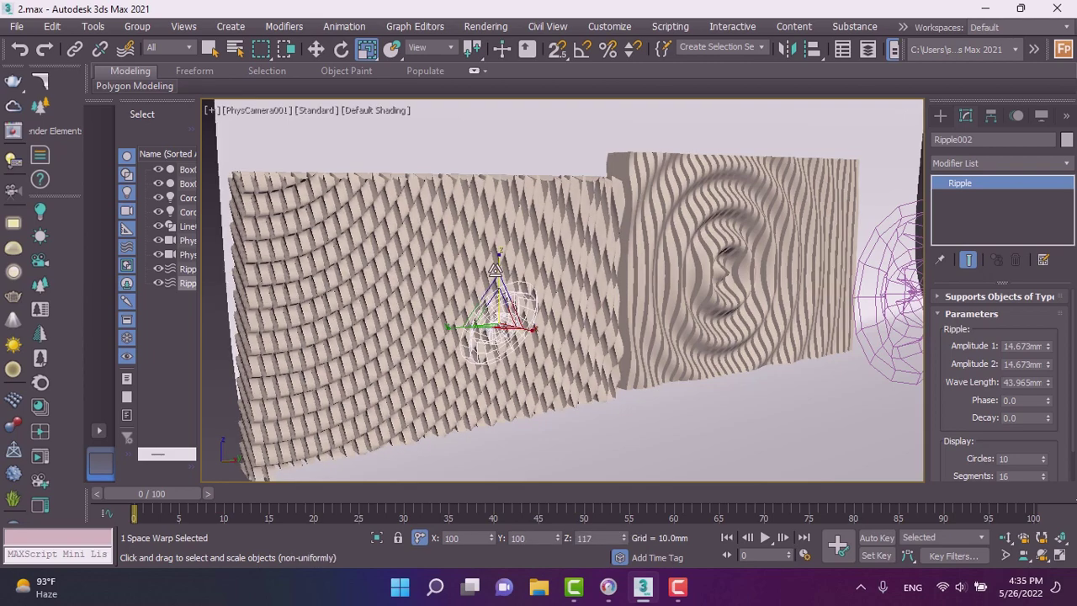
drag(498, 178, 498, 227)
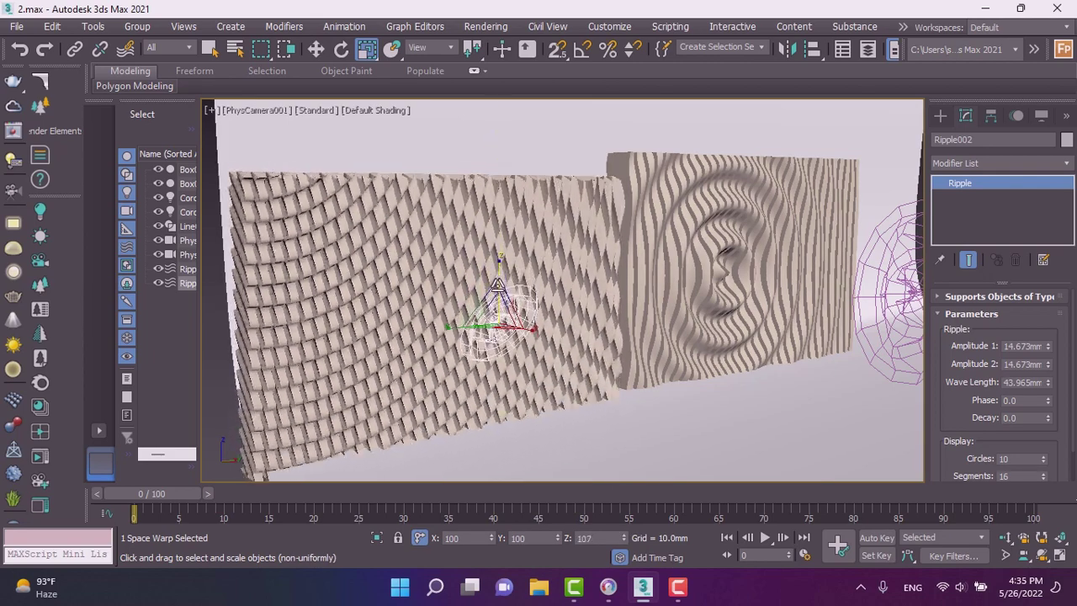
drag(500, 278, 501, 277)
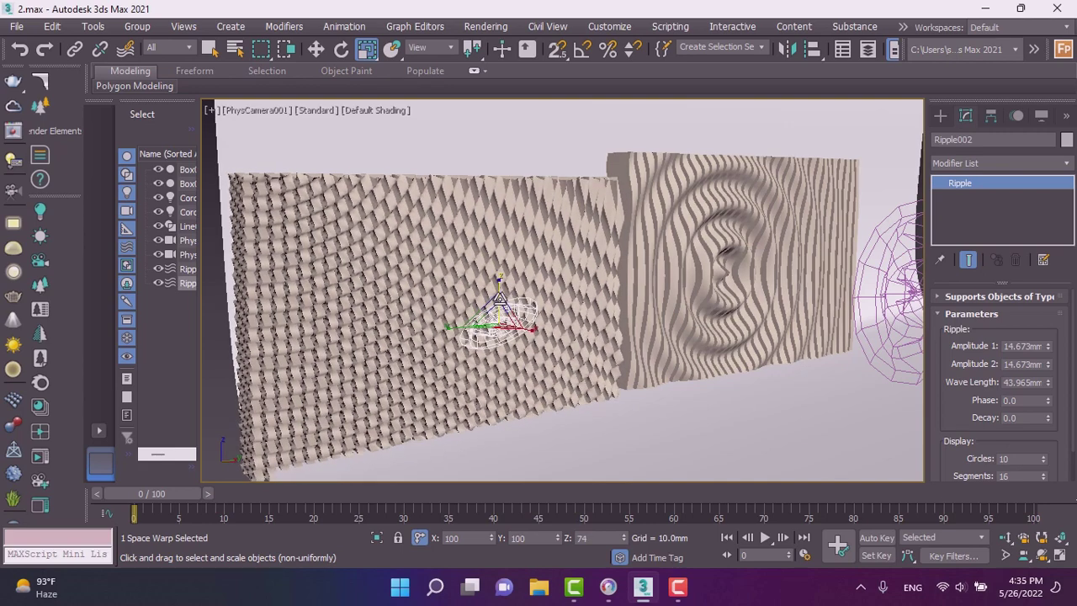
- Move Ripple002 up and right until it sits near the top of the wall
click(315, 48)
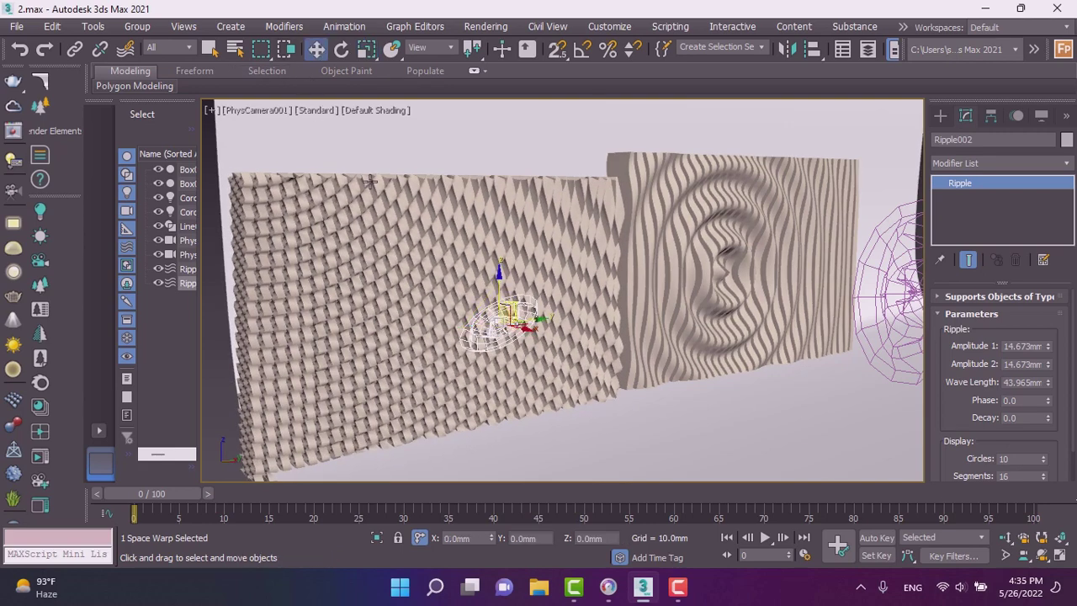
drag(518, 305, 530, 280)
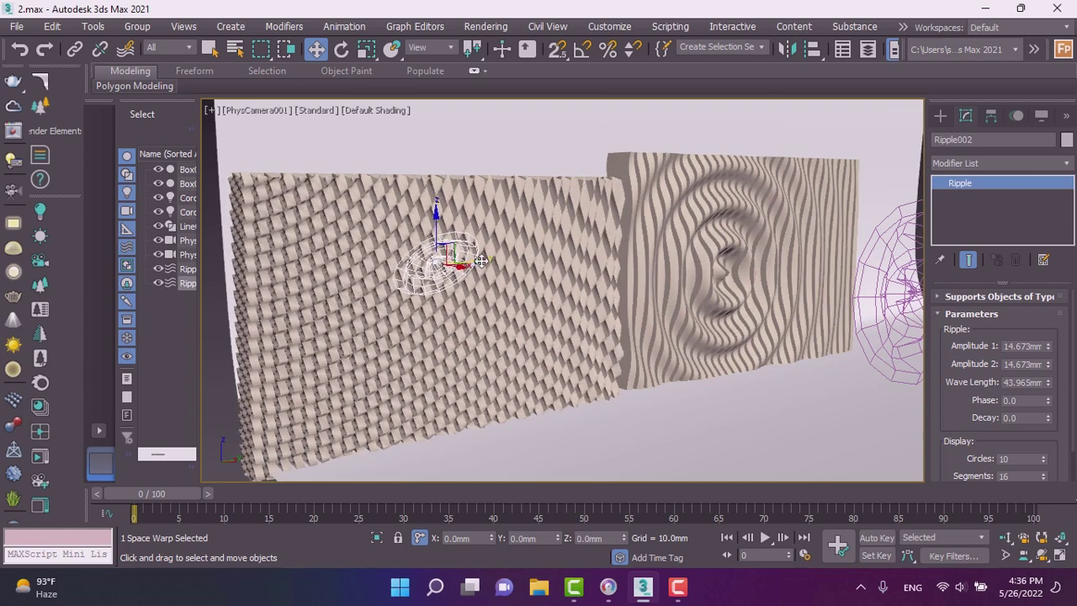
drag(480, 260, 497, 250)
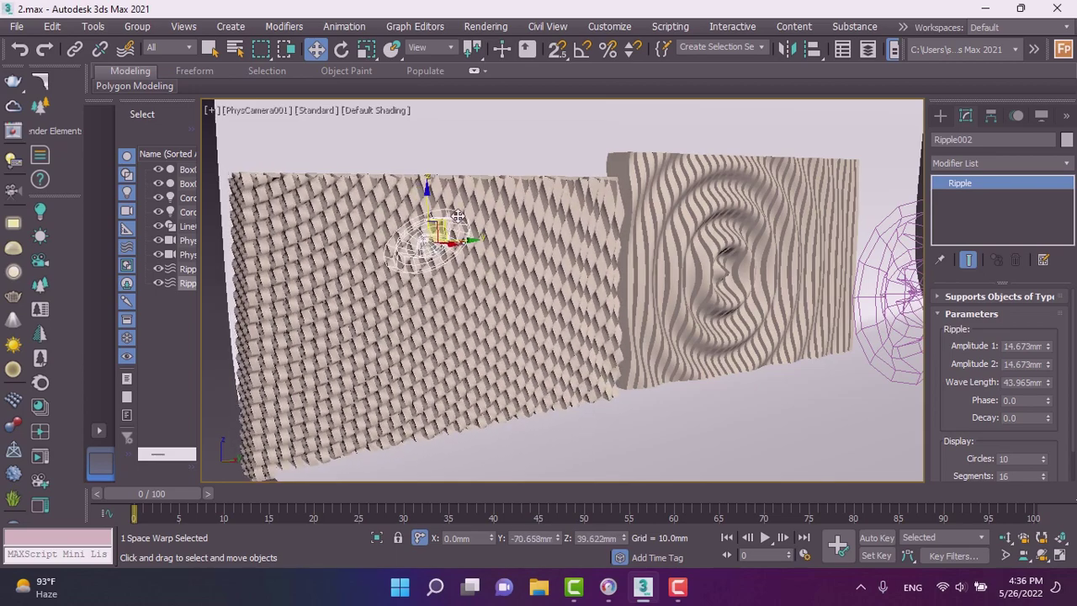
drag(465, 182, 452, 60)
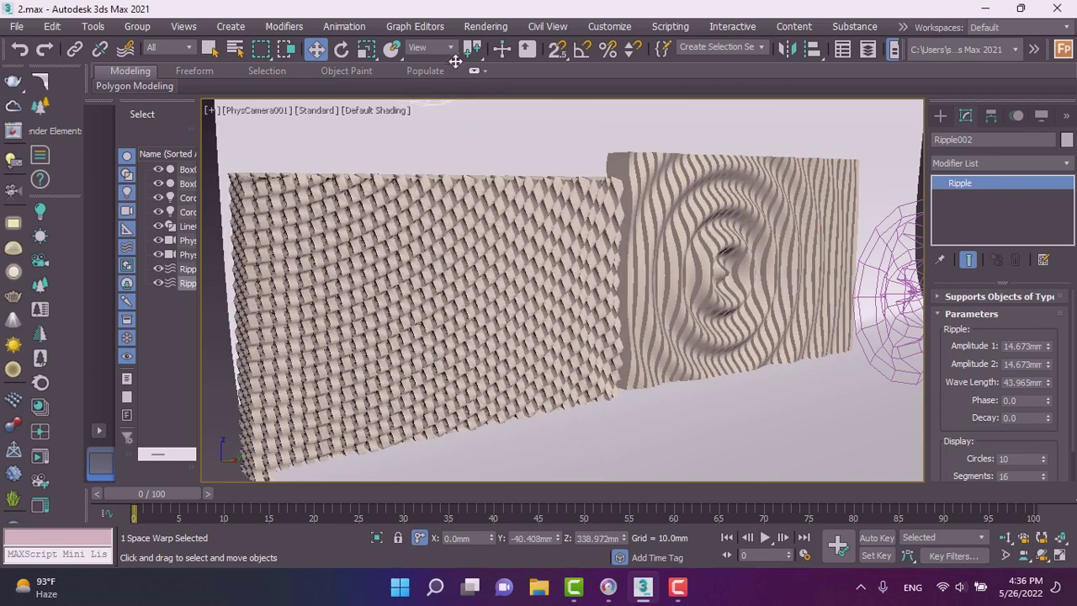
mouse_move(452, 60)
mouse_down()
mouse_move(458, 71)
mouse_move(463, 58)
mouse_up()
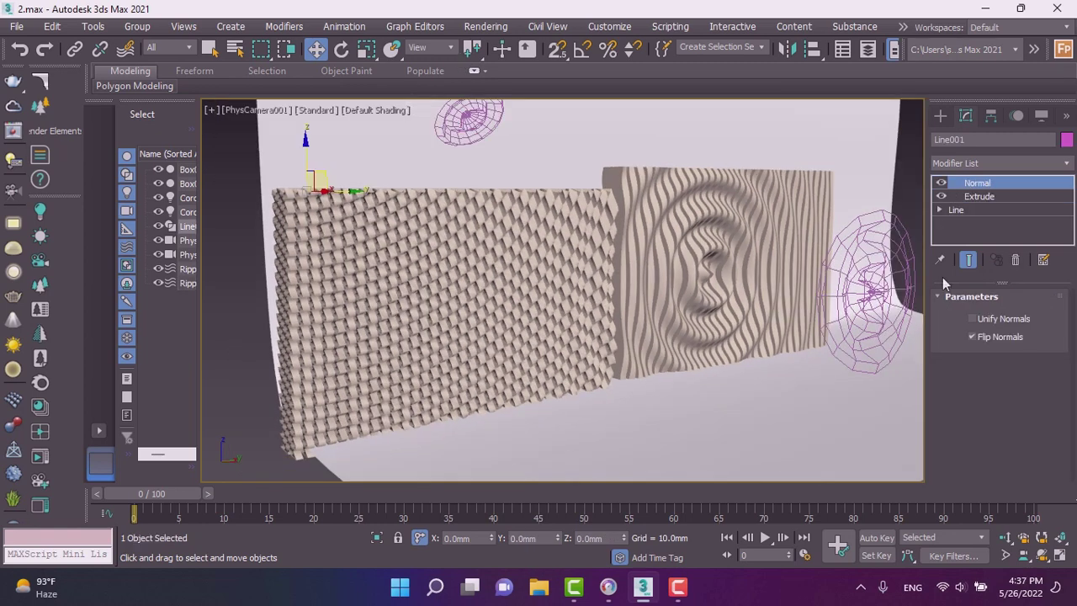
- Raise Line001's Extrude amount to about 13045 mm, testing and reverting a Y move
click(975, 198)
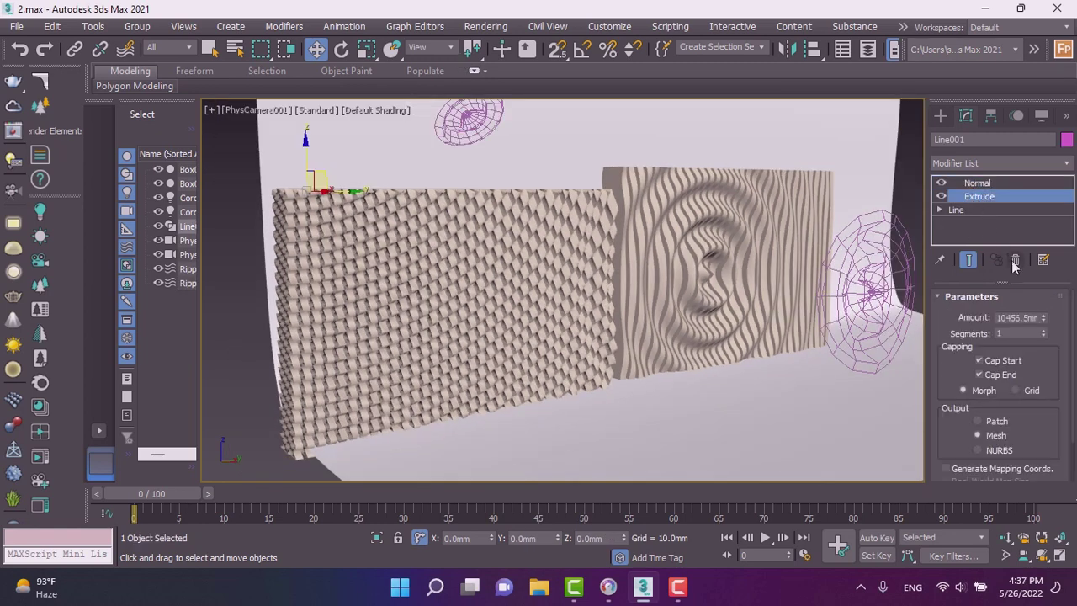
mouse_move(1042, 319)
mouse_down()
mouse_move(1026, 217)
mouse_move(775, 3)
mouse_move(413, 283)
mouse_move(377, 142)
mouse_up()
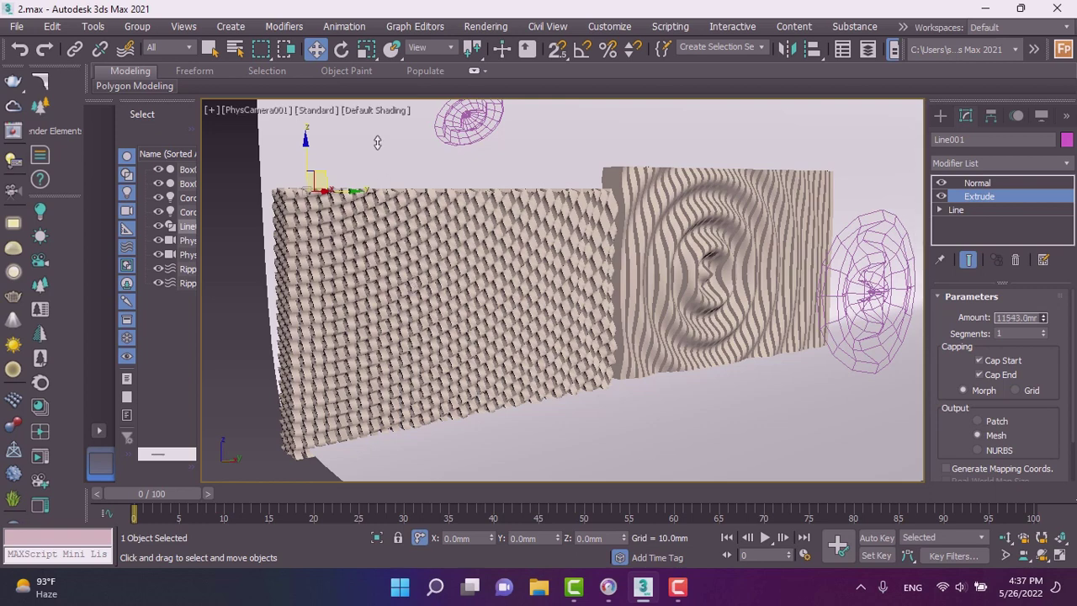
drag(195, 205, 186, 307)
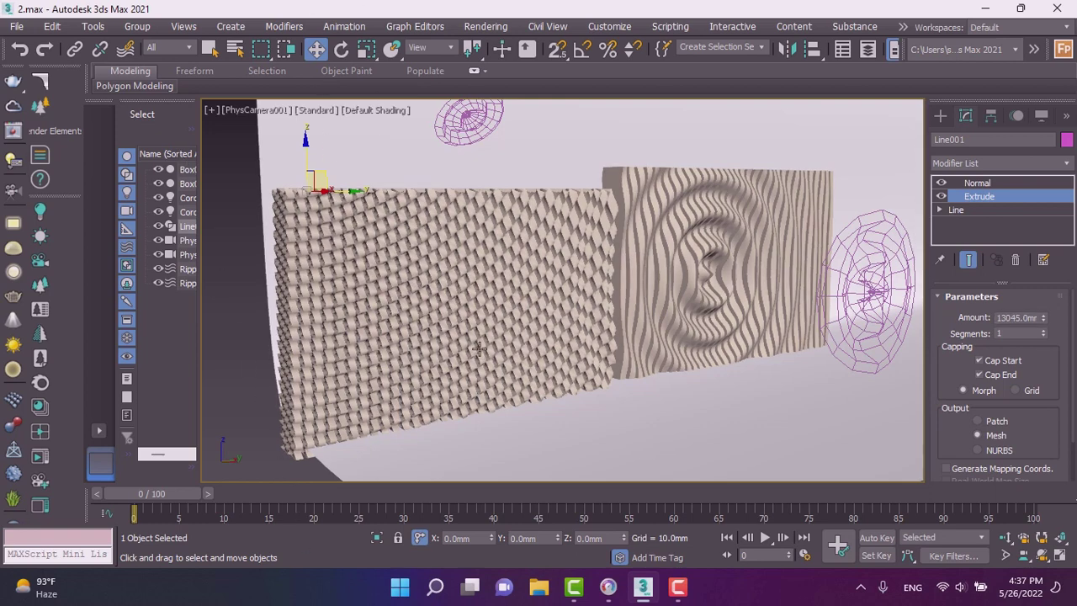
click(940, 115)
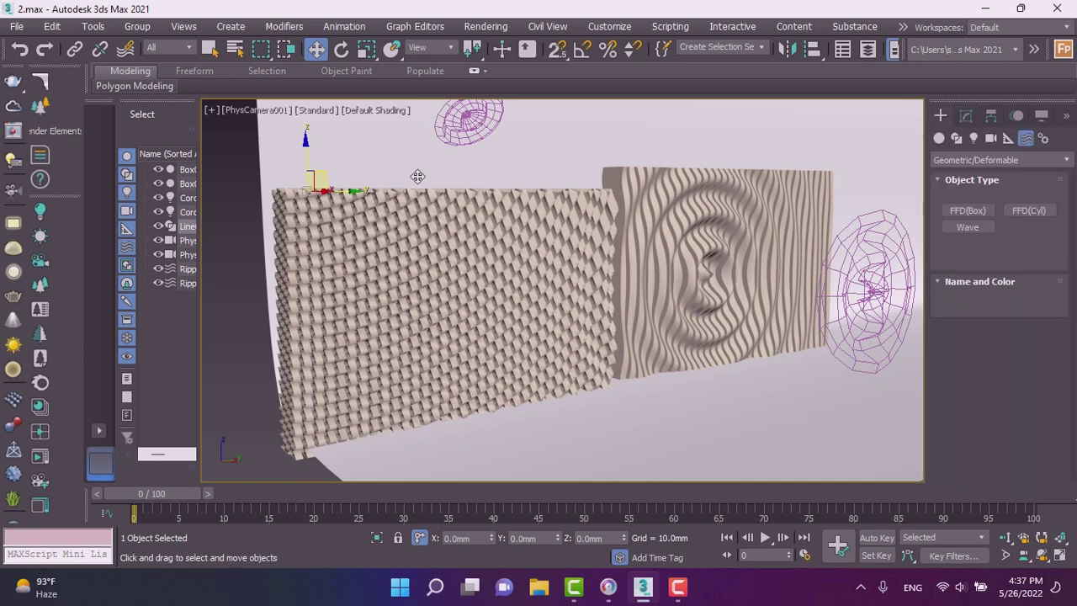
drag(348, 193, 126, 213)
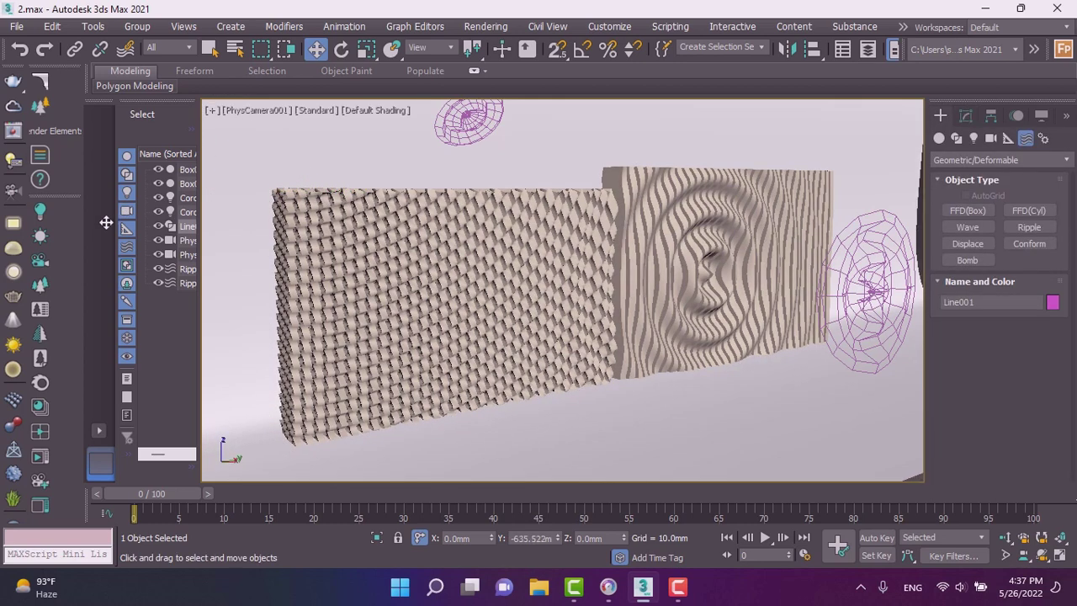
drag(126, 213, 107, 223)
- Deepen Line001's Extrude amount to about 14800 mm, then select Box036
click(965, 116)
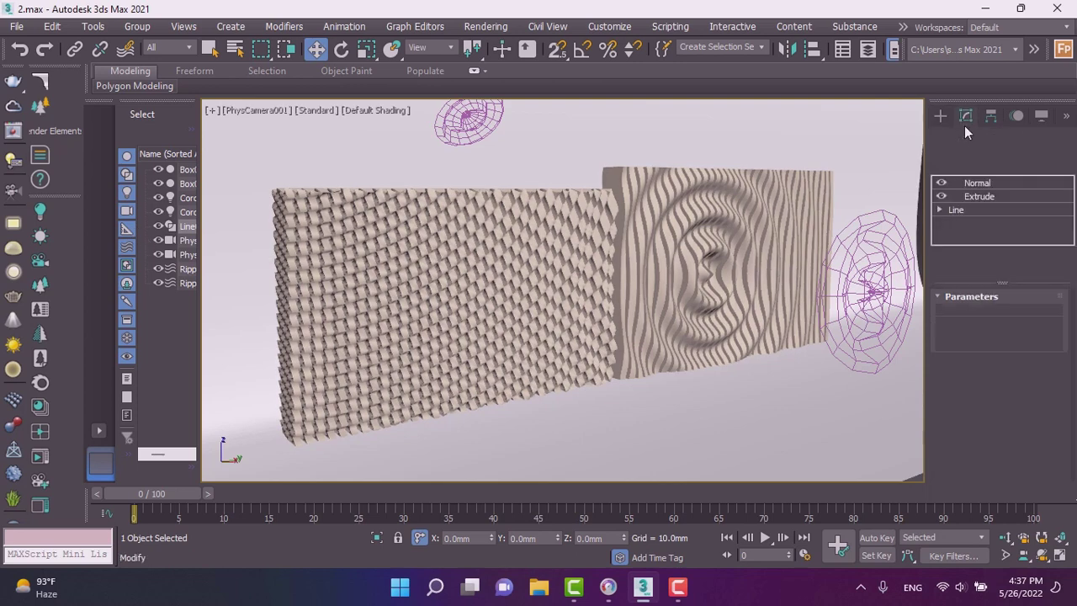
click(980, 197)
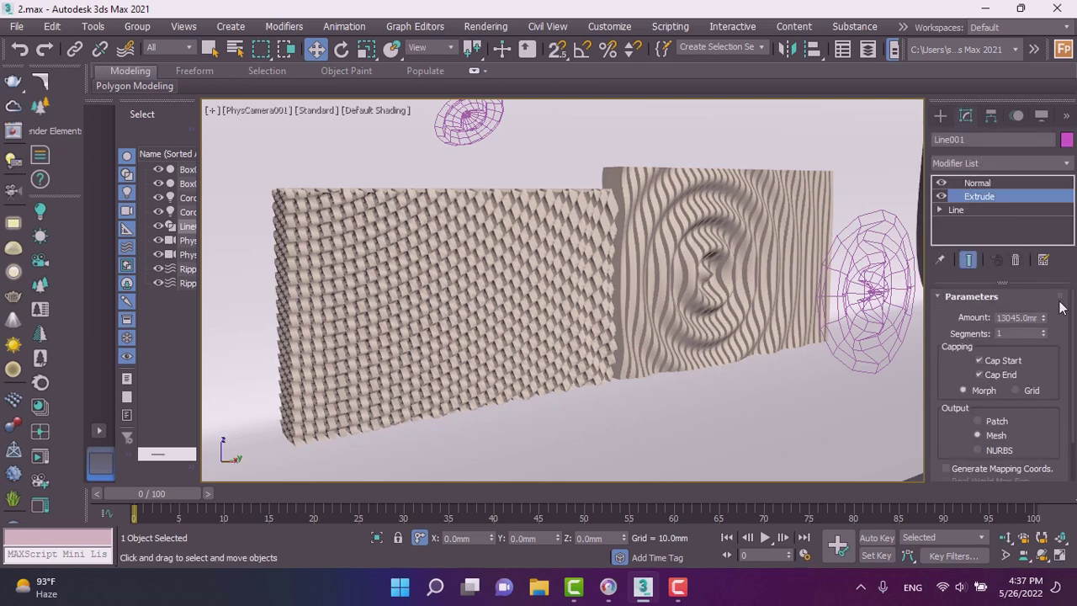
drag(1042, 312, 1057, 506)
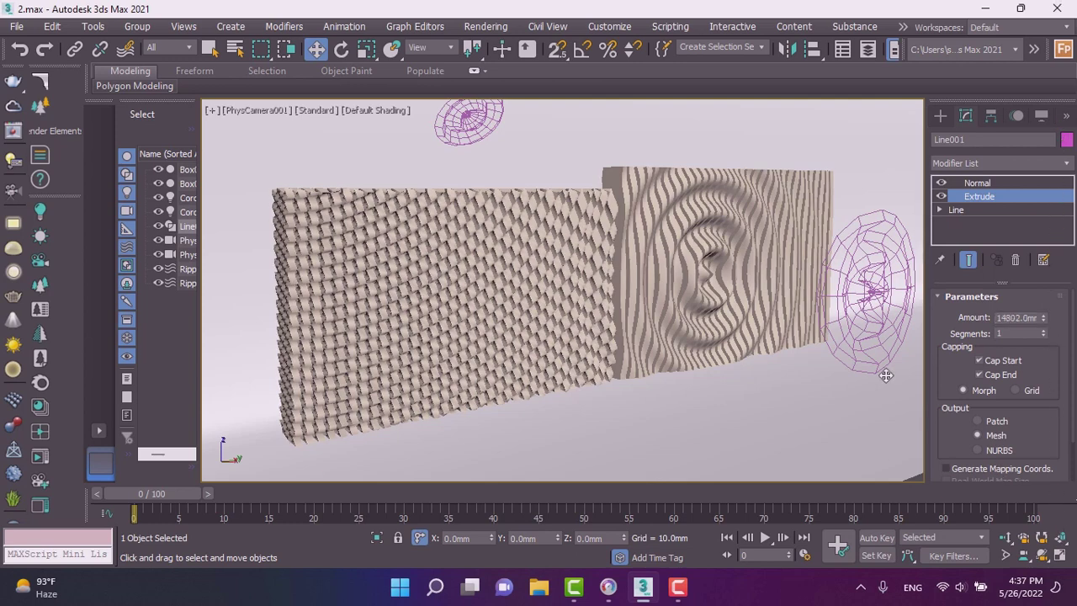
click(940, 115)
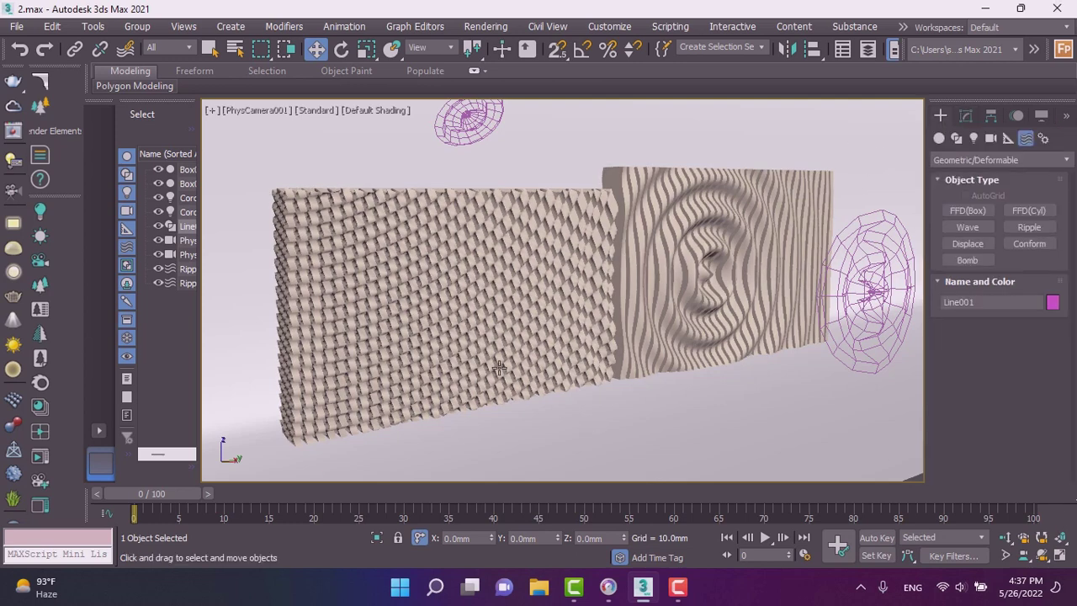
click(464, 336)
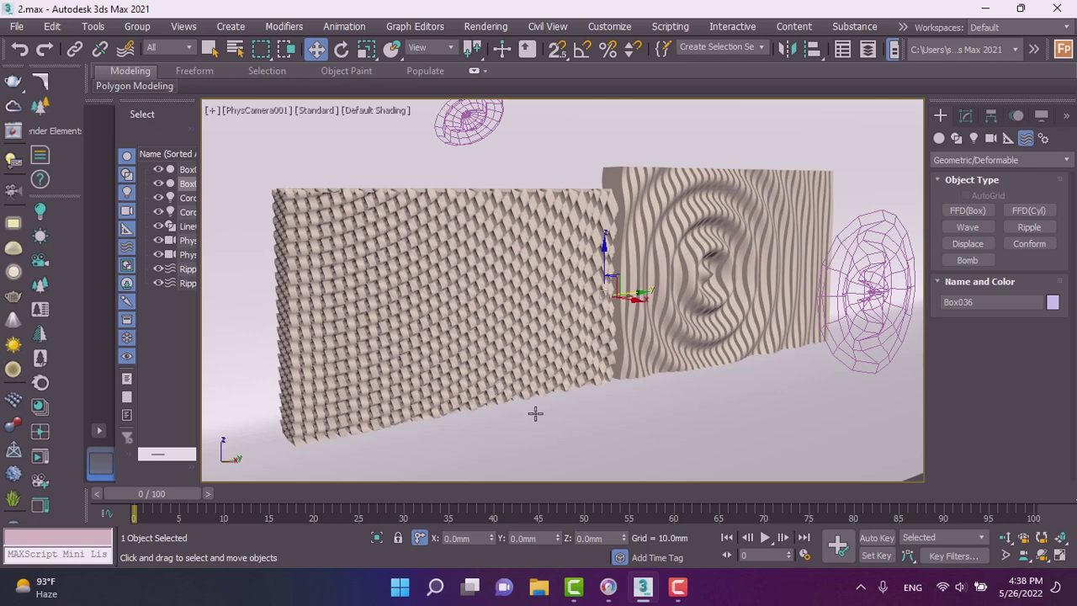
- Select Ripple001 and uniformly scale its gizmo down to about 131 on X
click(706, 289)
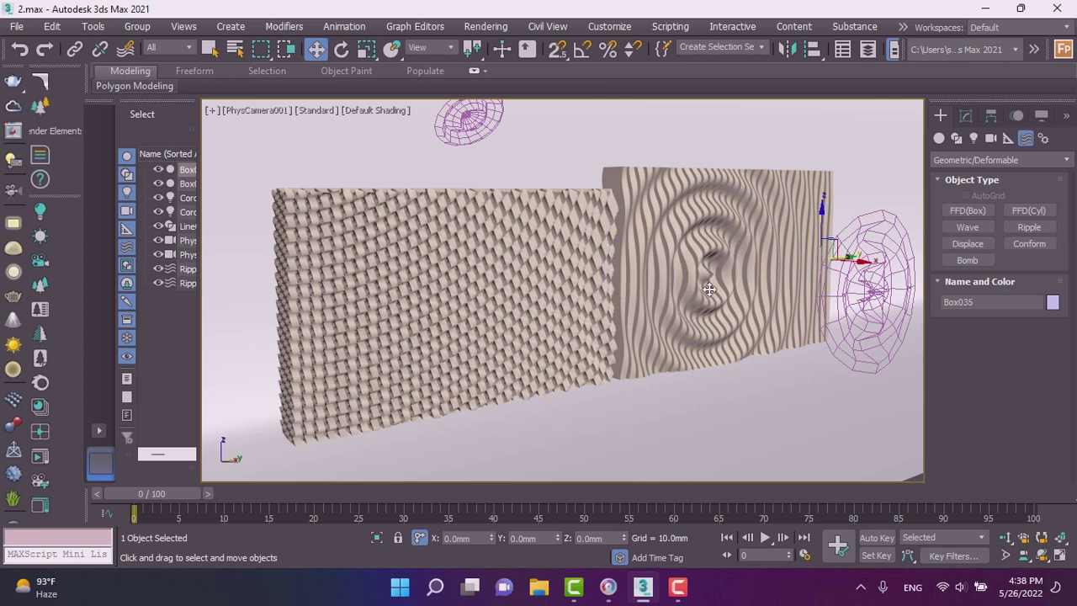
click(856, 288)
click(848, 270)
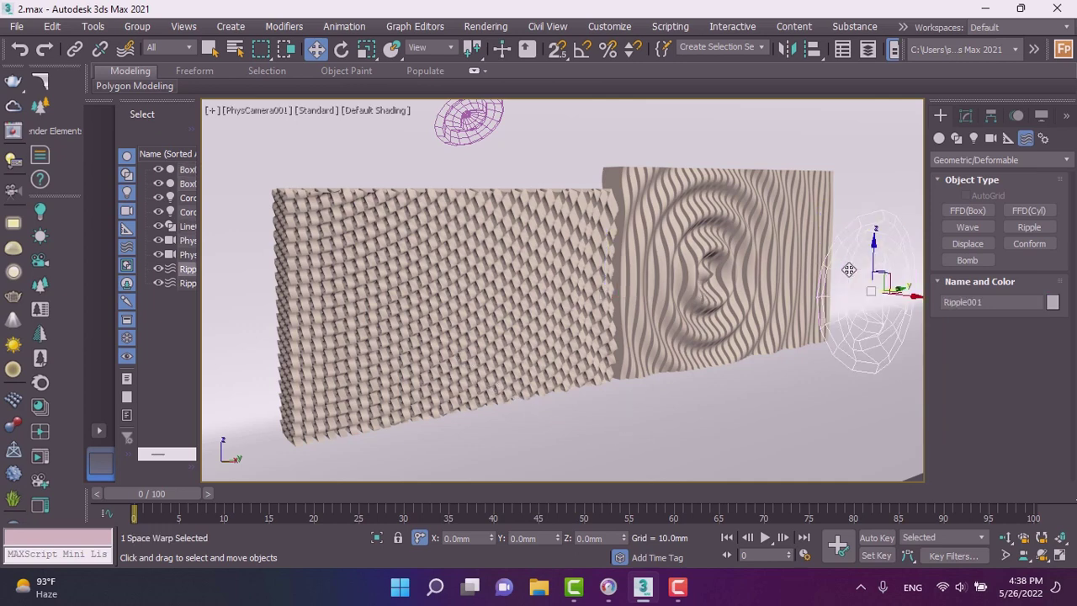
click(366, 50)
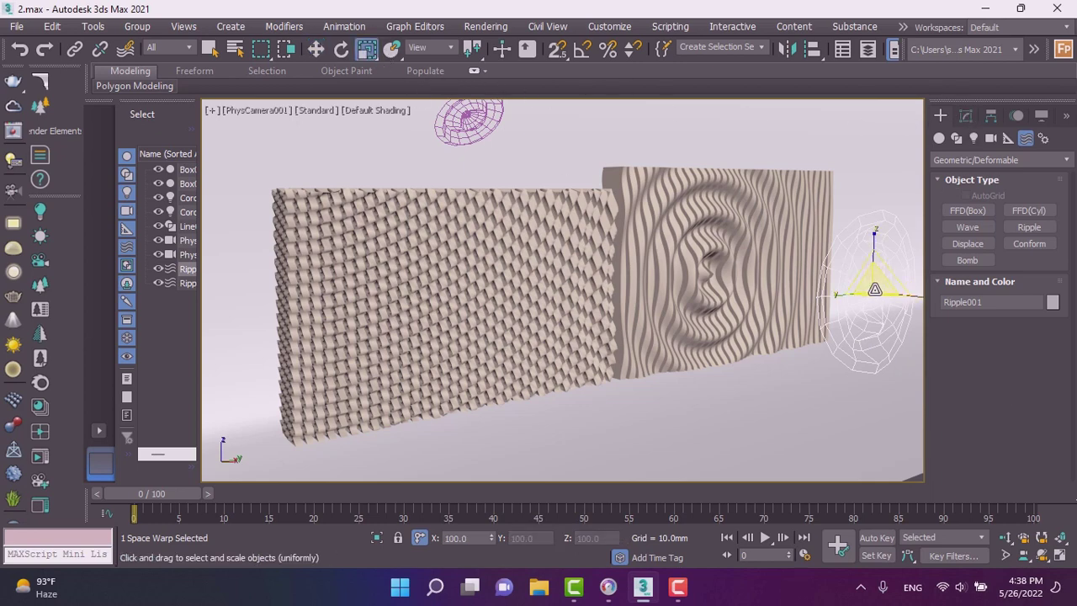
mouse_move(874, 292)
mouse_down()
mouse_move(896, 344)
mouse_move(885, 285)
mouse_move(873, 280)
mouse_move(922, 311)
mouse_up()
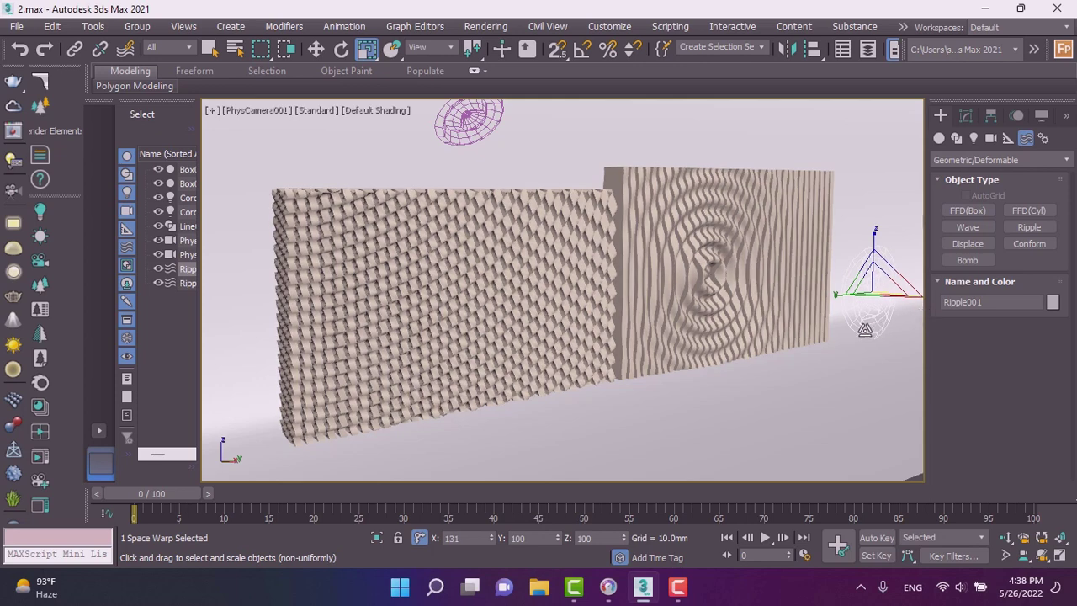
- View the parametric wall.jpg reference image, move its window aside, then close it
right_click(647, 167)
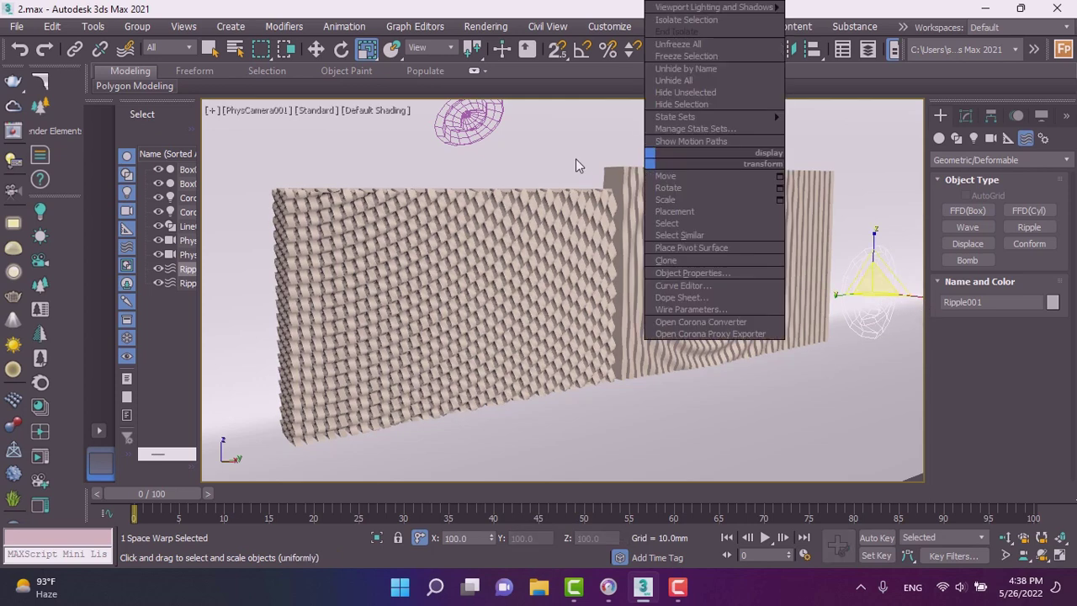
click(22, 26)
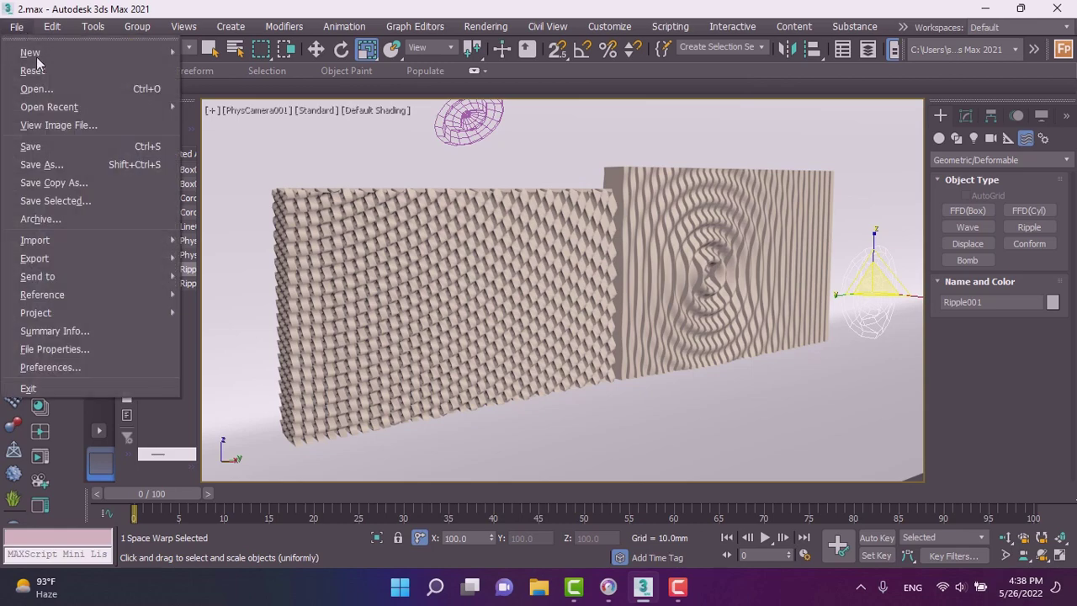
click(334, 227)
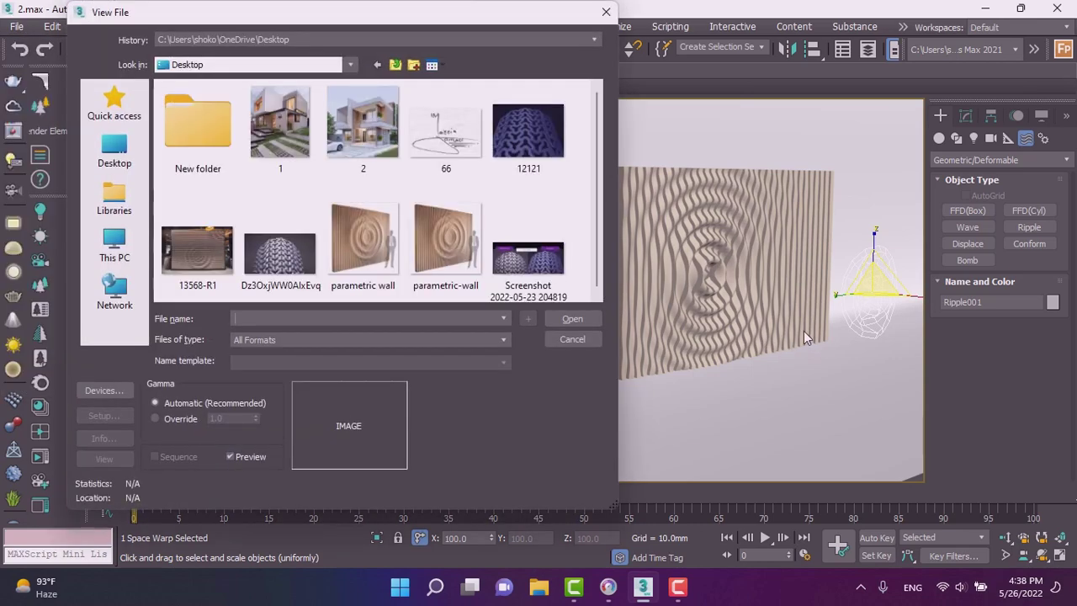
click(363, 240)
click(569, 321)
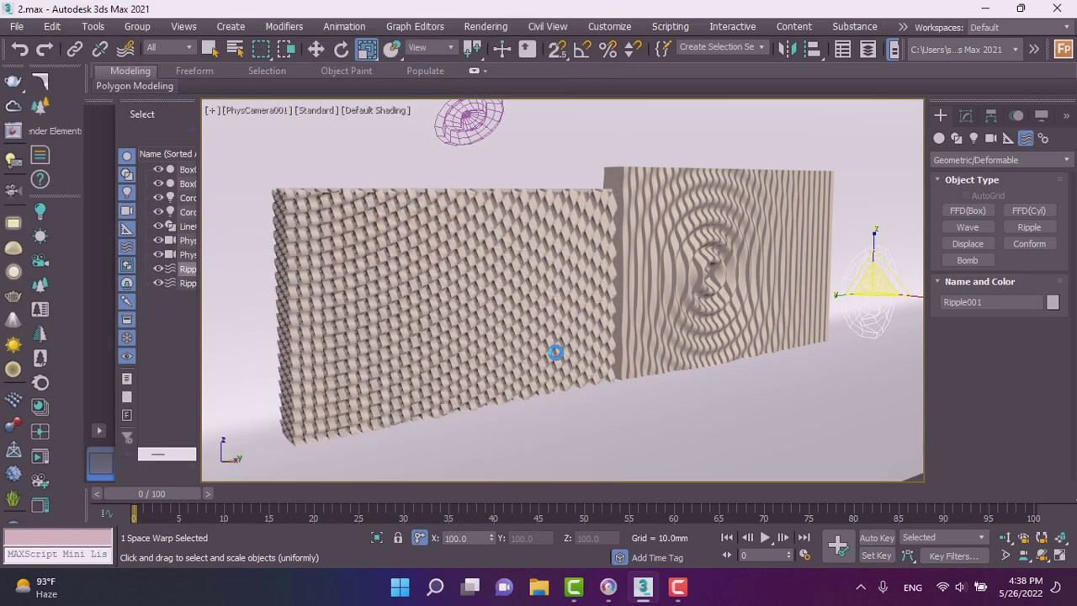
mouse_move(527, 143)
mouse_down()
mouse_move(1006, 104)
mouse_move(1023, 112)
mouse_move(267, 116)
mouse_up()
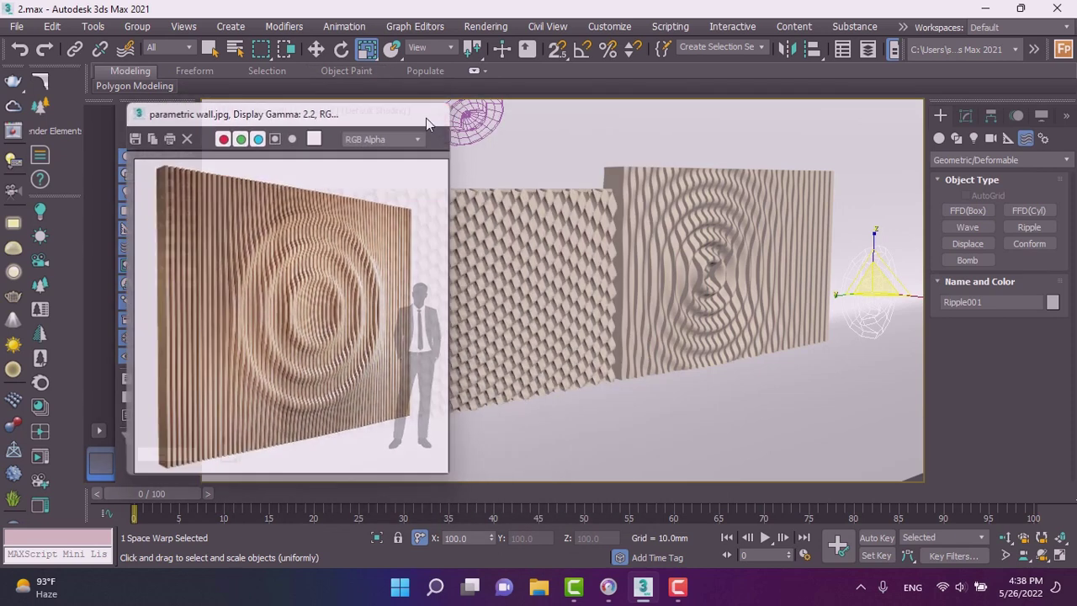
click(432, 113)
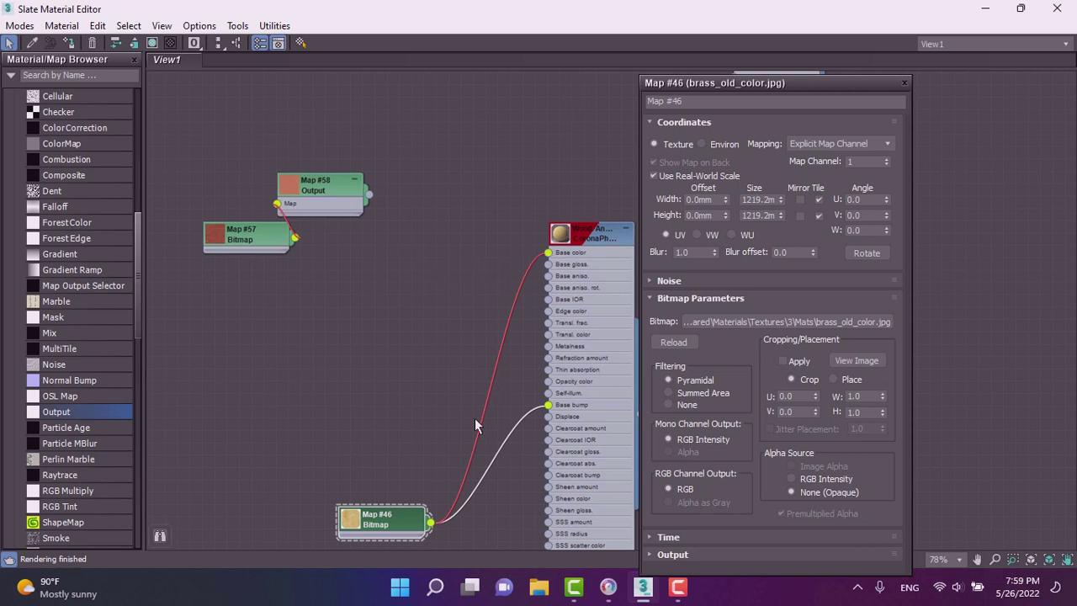
- Load wild_cherry_rosewood.png as the bitmap for Map #57
click(249, 236)
double_click(249, 236)
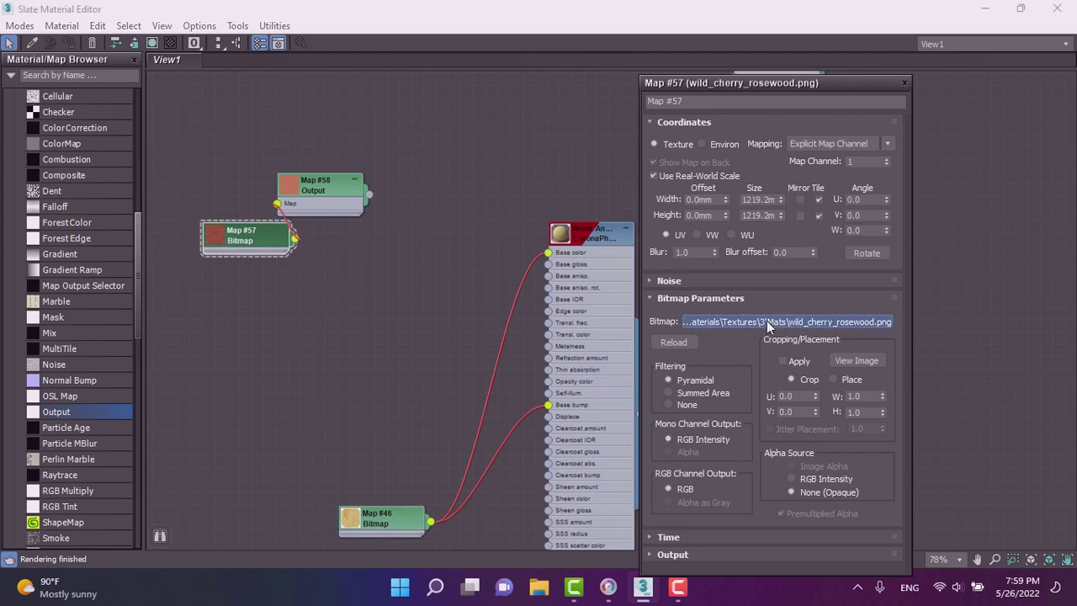
click(766, 320)
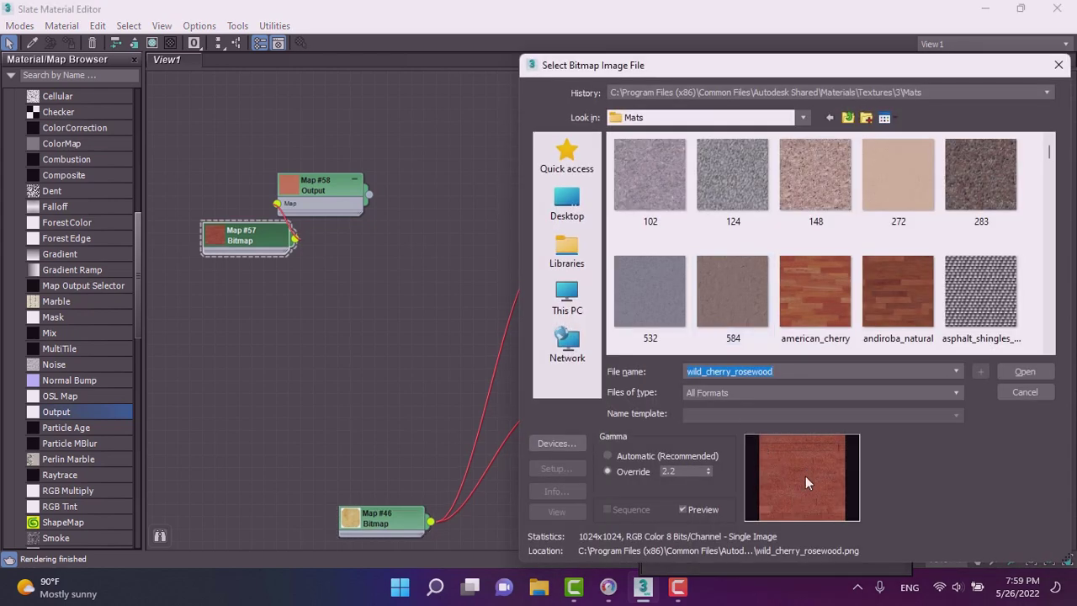
click(1026, 372)
- Delete the Map #58 Output node from the graph
double_click(324, 196)
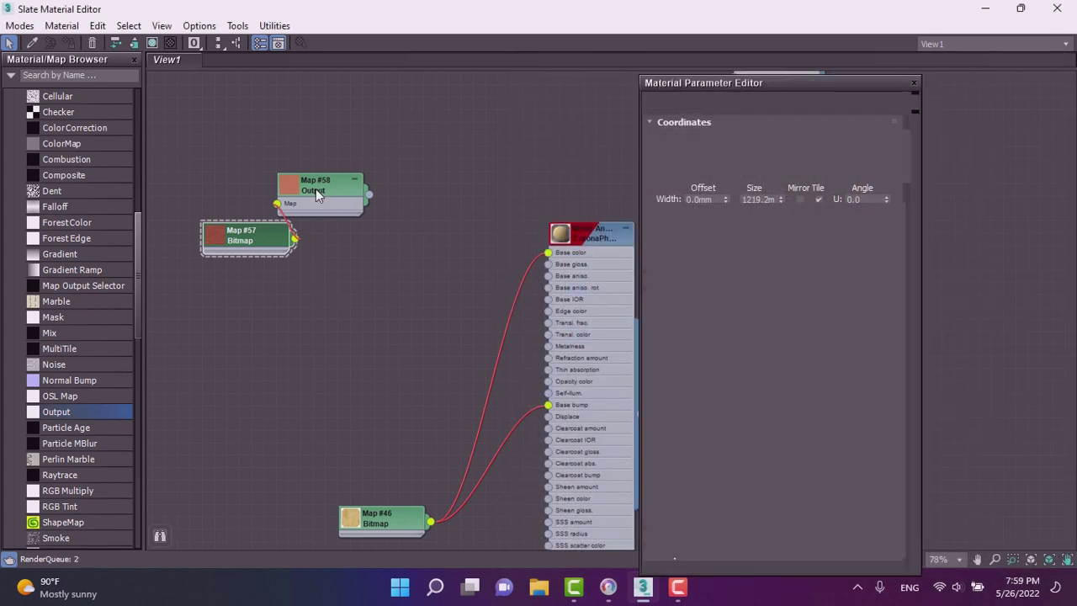
drag(315, 188, 375, 224)
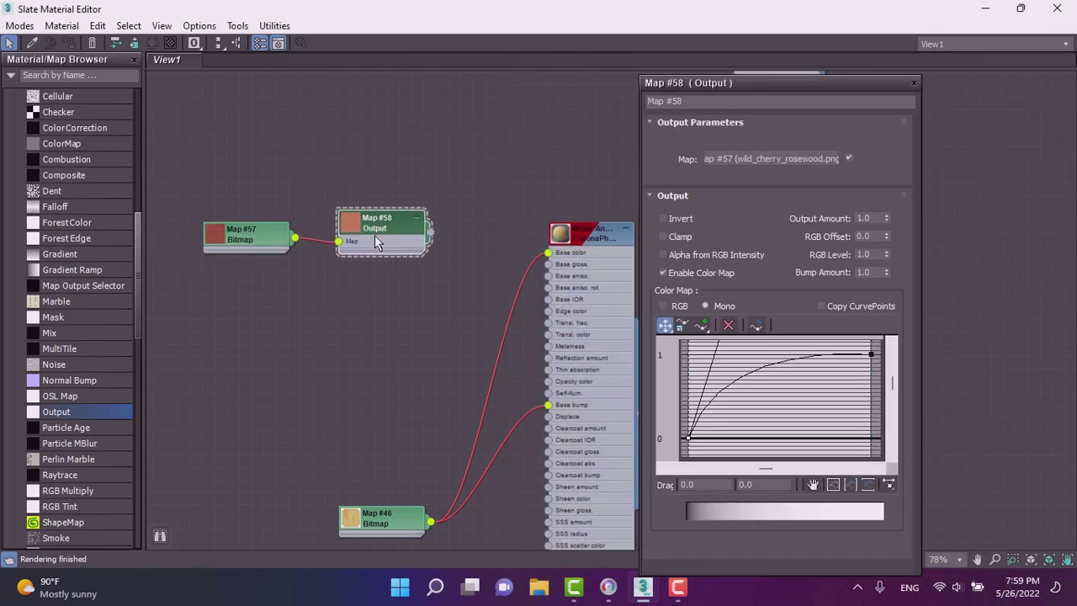
key(Delete)
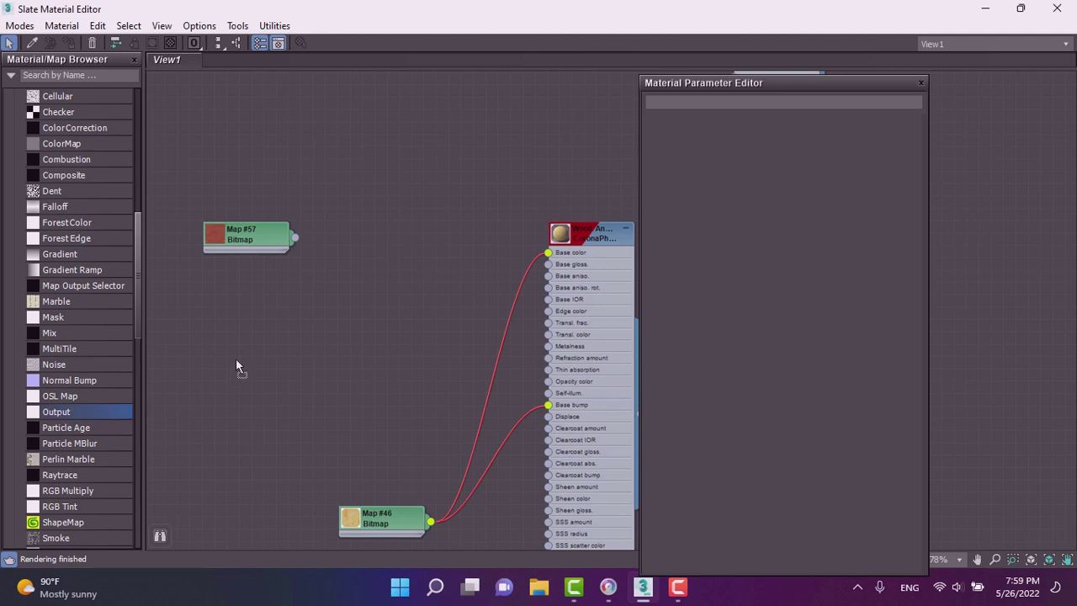
- Insert Output node Map #59 between the Map #57 rosewood bitmap and the material's Base color
drag(380, 221, 380, 222)
drag(294, 239, 337, 228)
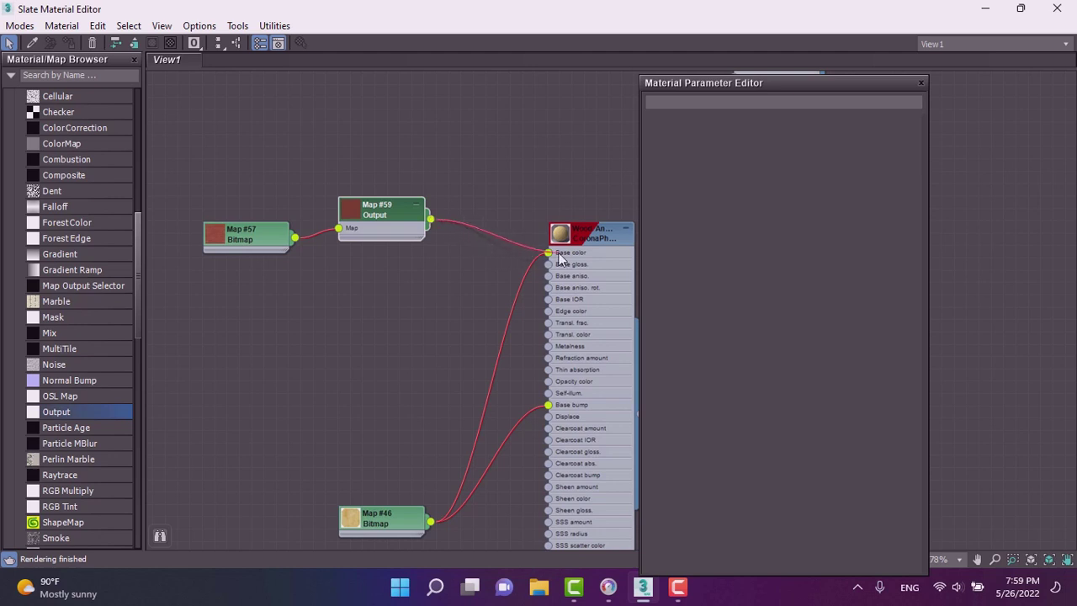
drag(504, 246, 549, 253)
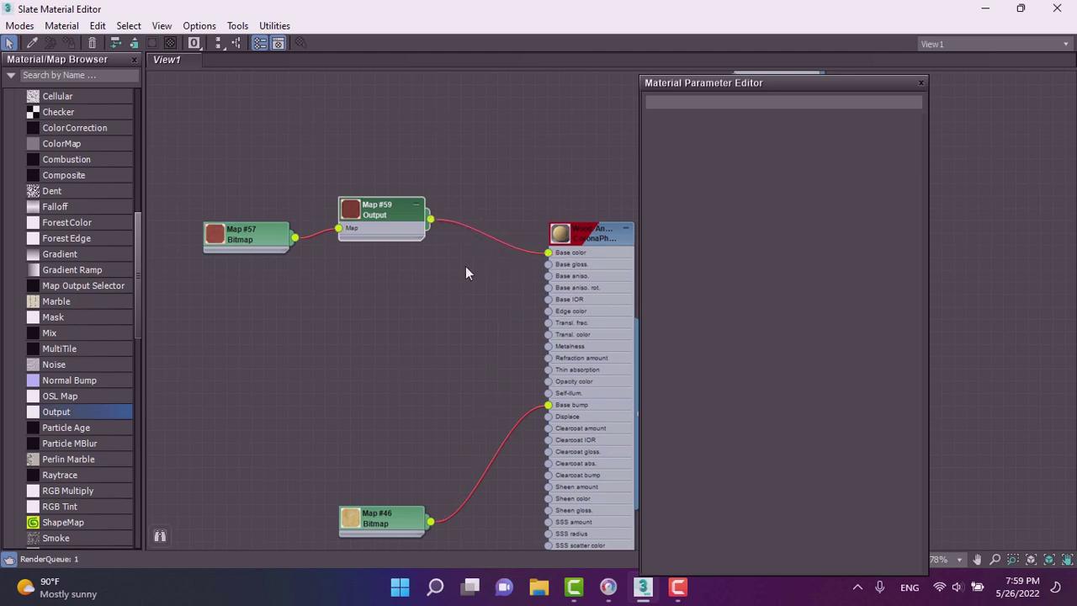
double_click(383, 217)
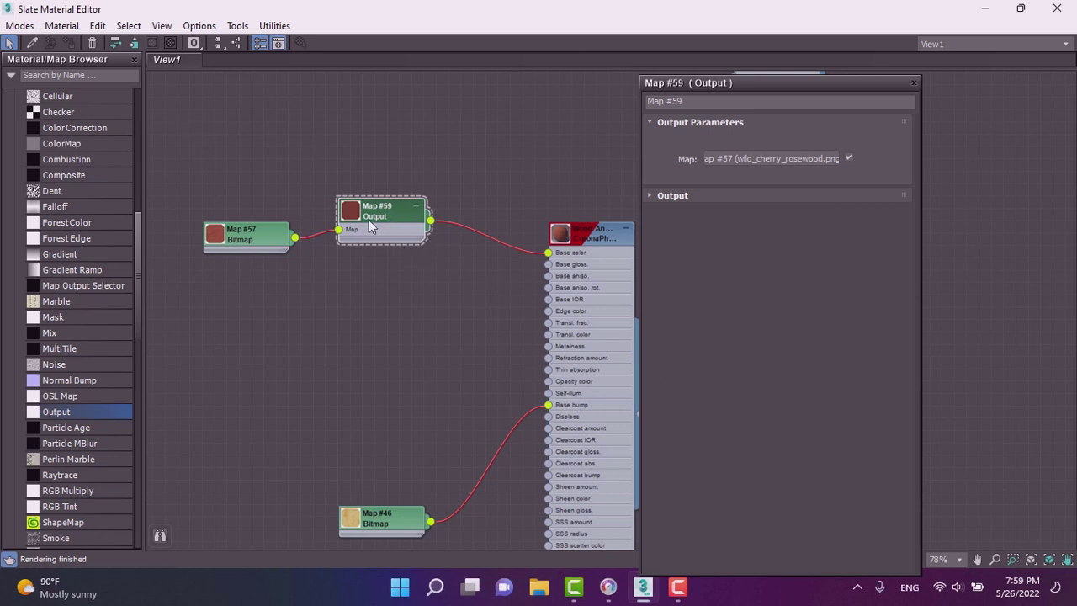
- Enable Map #59's colour map and bow the curve upward from a Bezier-Corner start point
click(649, 196)
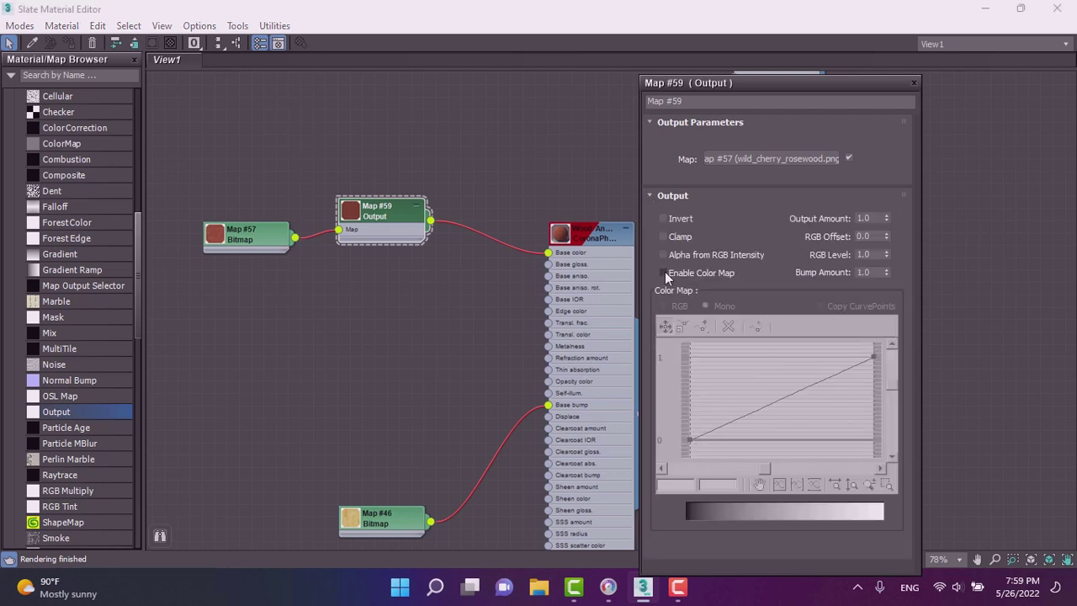
click(662, 272)
click(687, 438)
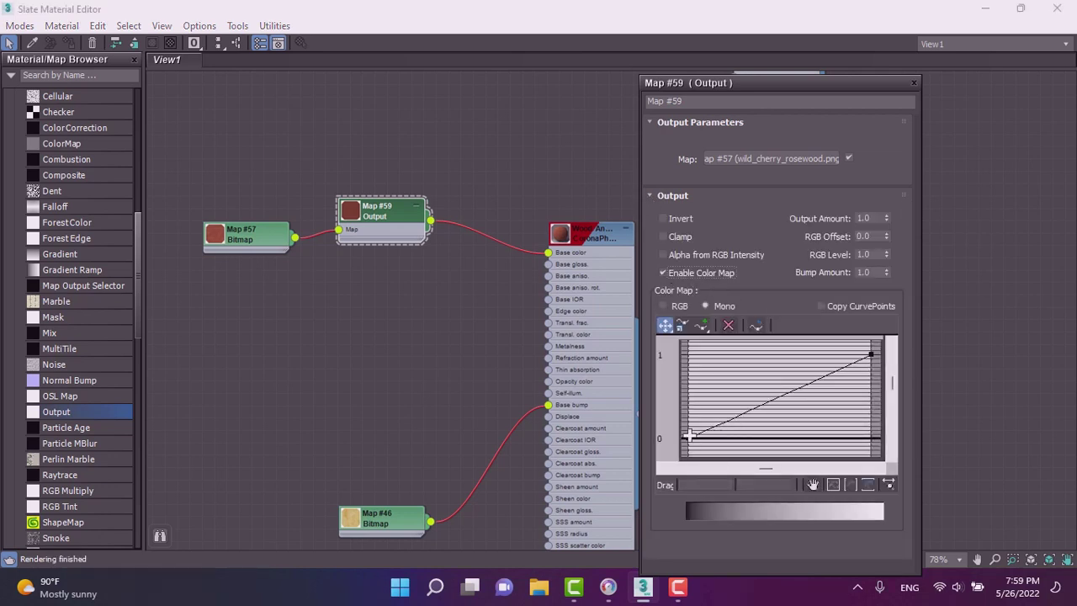
right_click(688, 438)
click(731, 481)
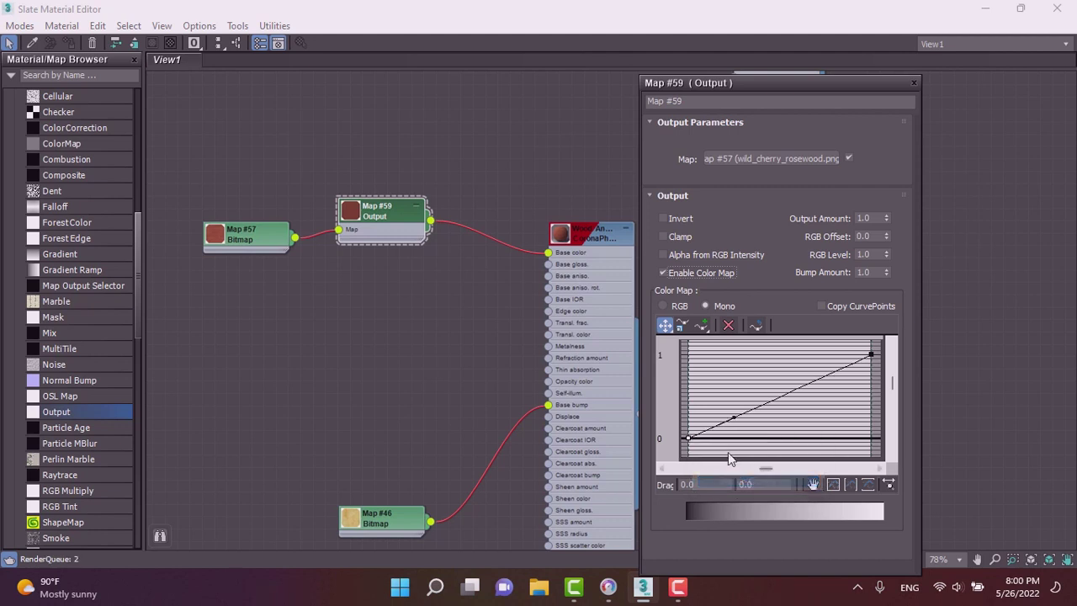
drag(733, 416, 714, 333)
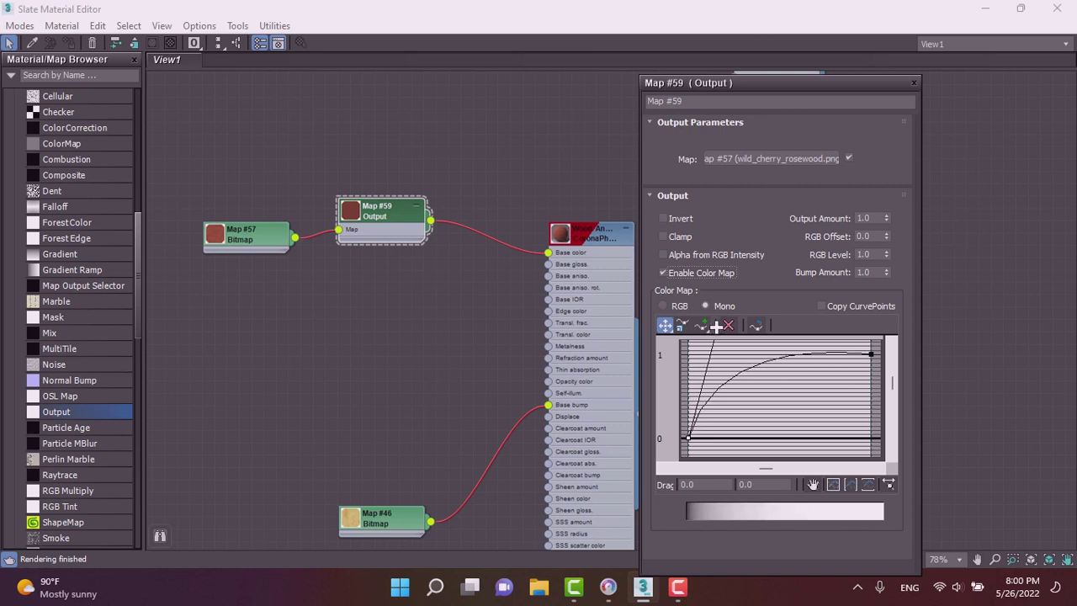
- Ease the start tangent, make the end point Bezier-Corner and lift it, then close the editor
scroll(713, 433, down, 2)
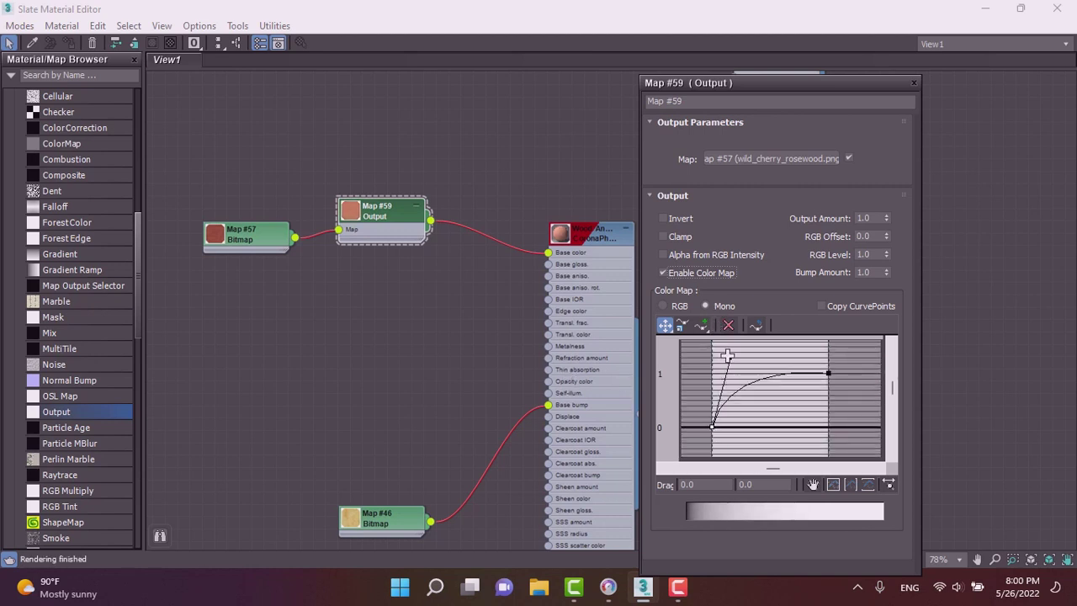
drag(731, 359, 739, 370)
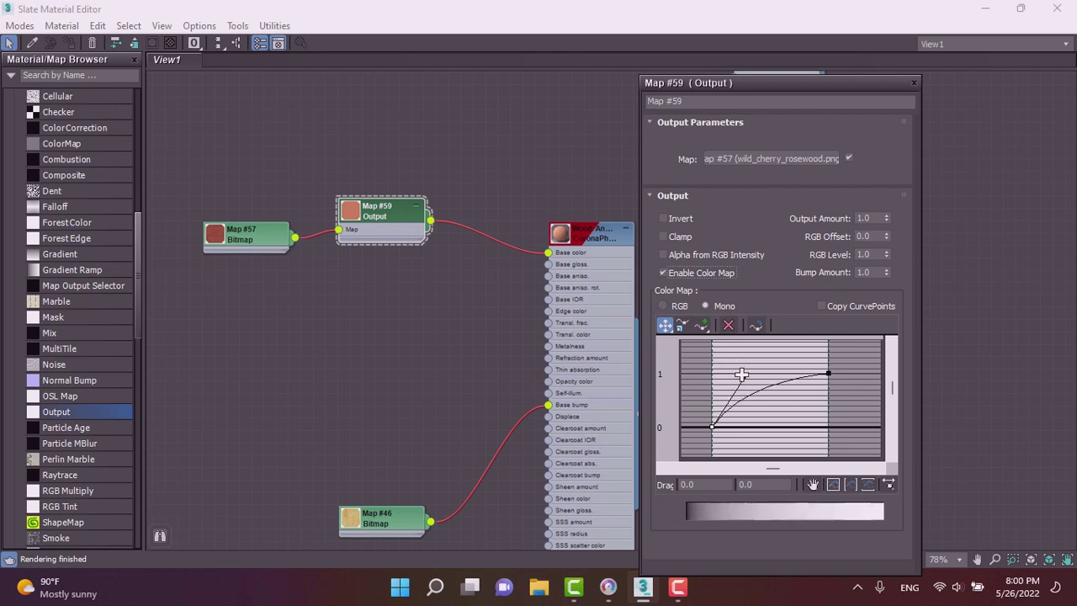
drag(740, 370, 743, 372)
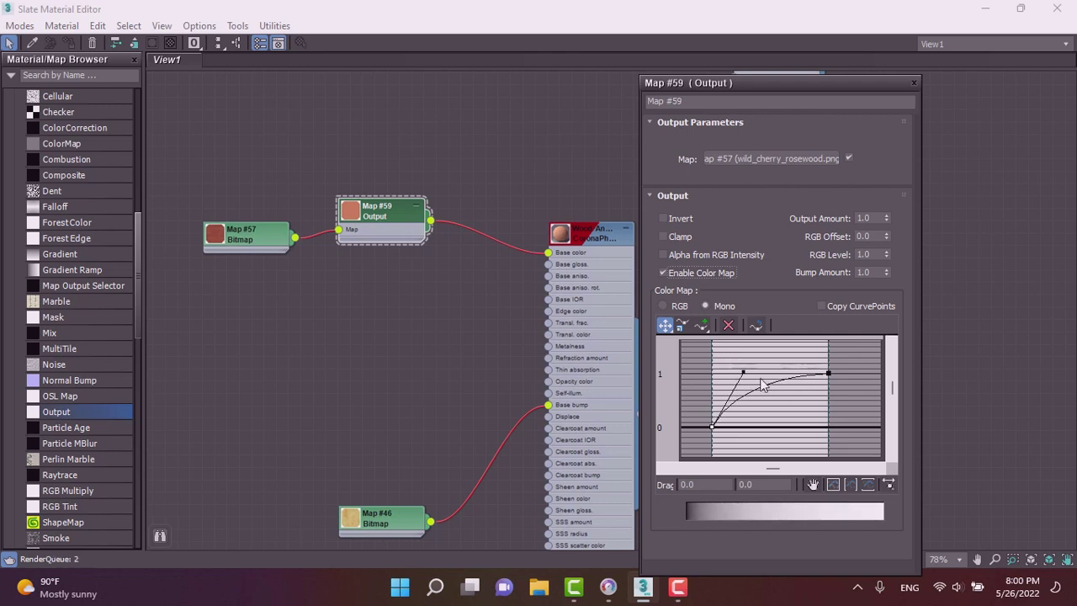
click(828, 374)
right_click(827, 372)
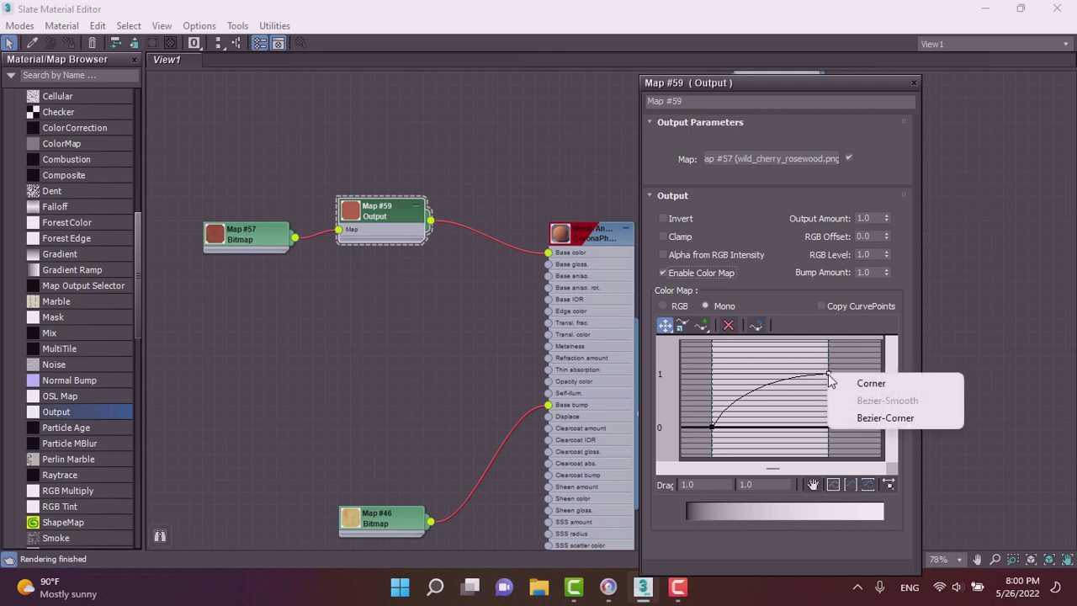
click(854, 414)
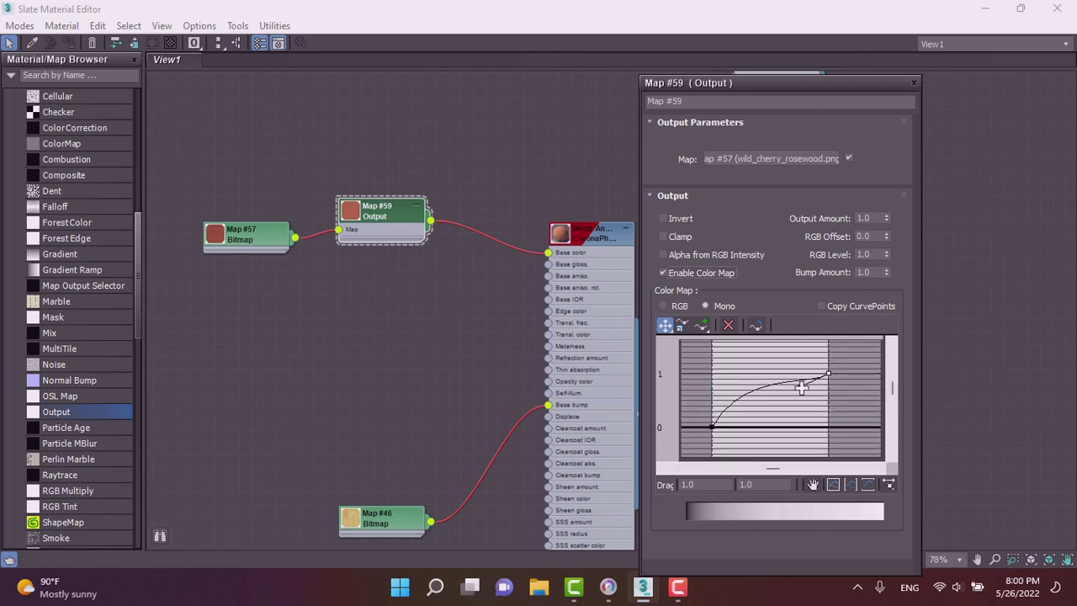
drag(799, 385, 800, 365)
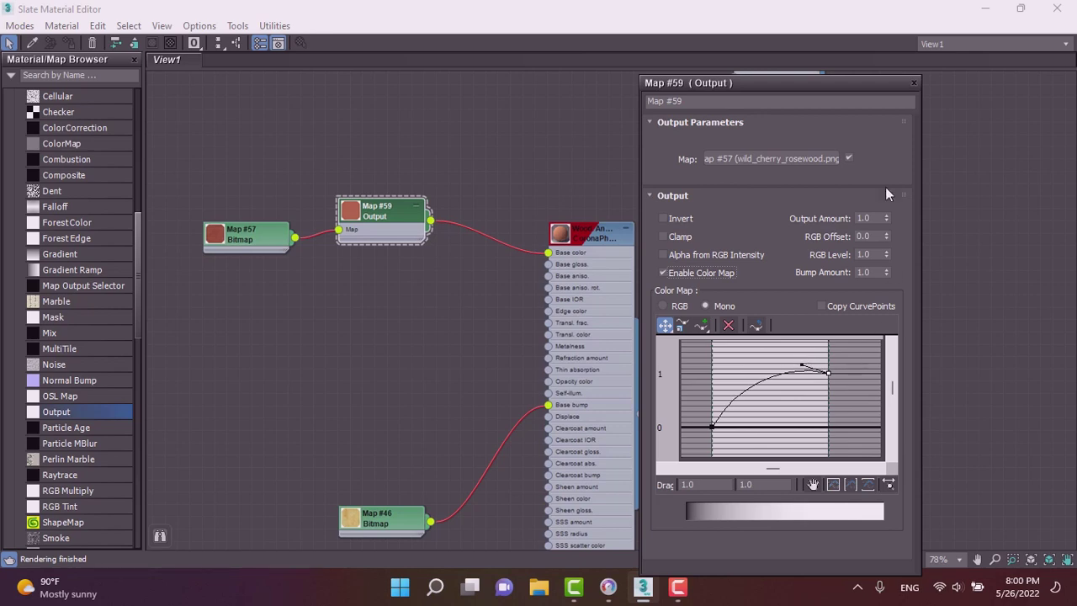
click(1056, 9)
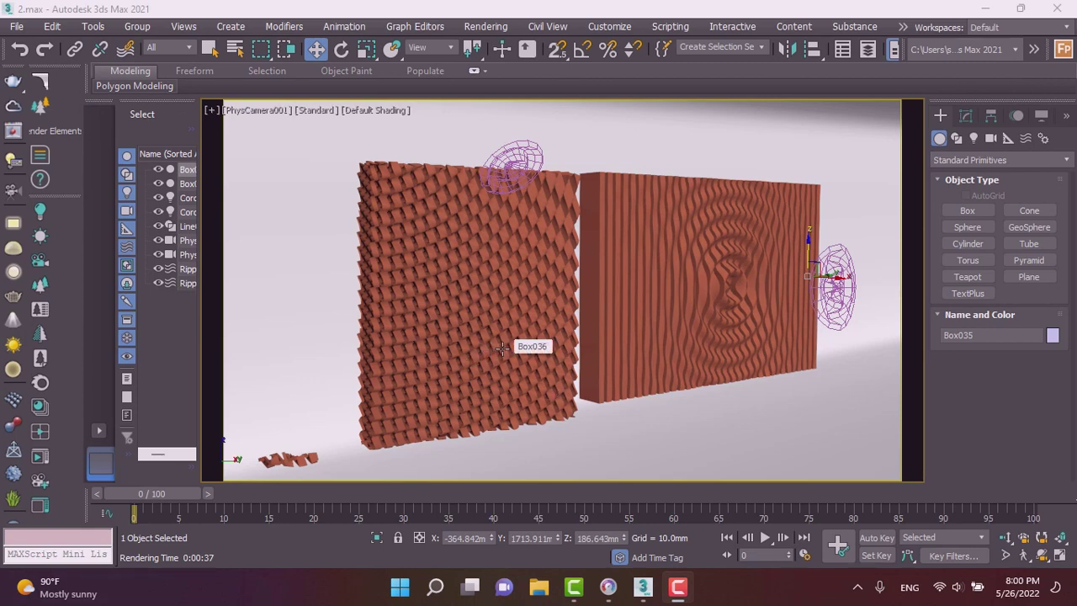
- Select the left wall panel Box036 and dolly and pan the camera to frame both walls
click(452, 339)
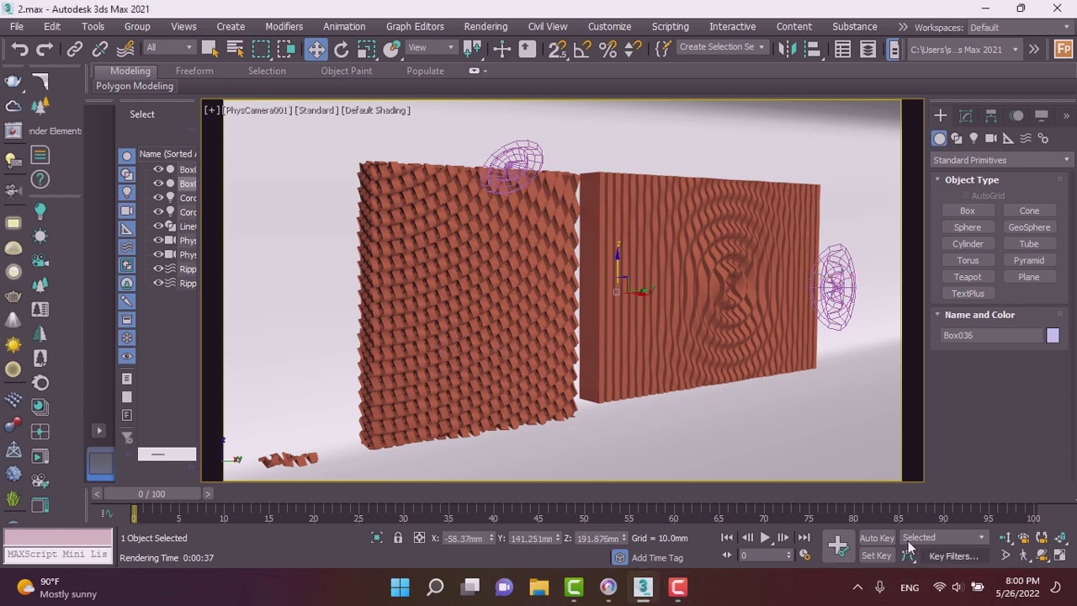
click(1005, 539)
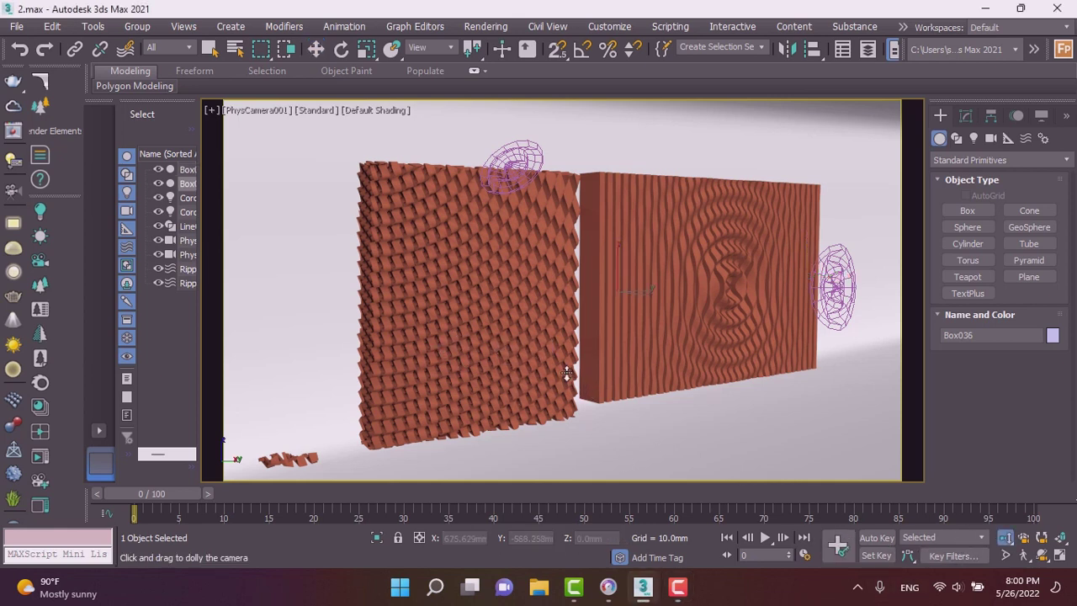
mouse_move(565, 364)
mouse_down()
mouse_move(545, 365)
mouse_move(548, 386)
mouse_up()
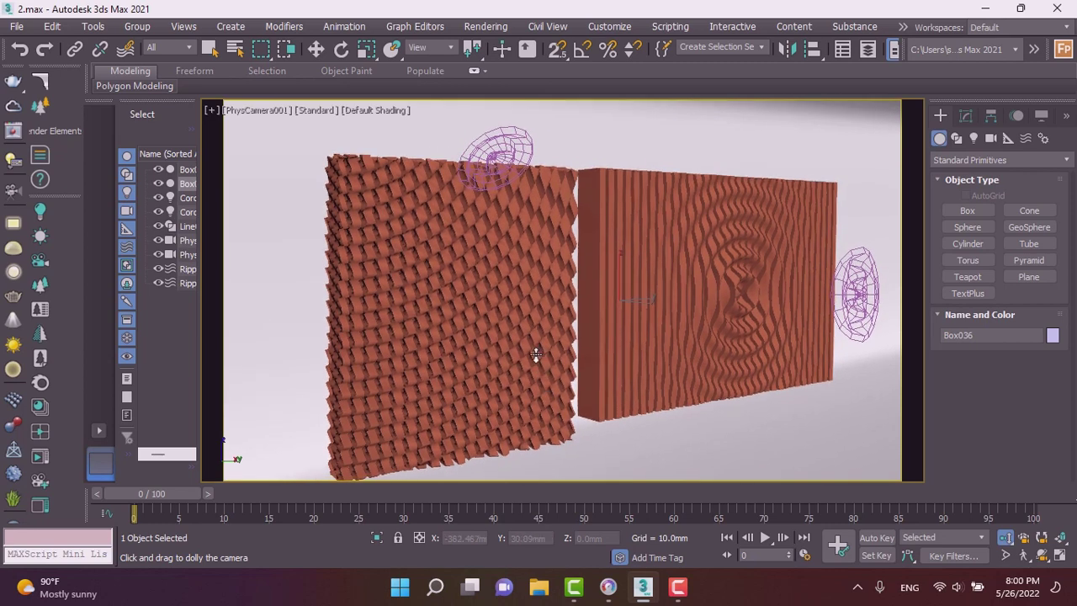
mouse_move(538, 357)
middle_down()
mouse_move(569, 347)
mouse_move(543, 350)
middle_up()
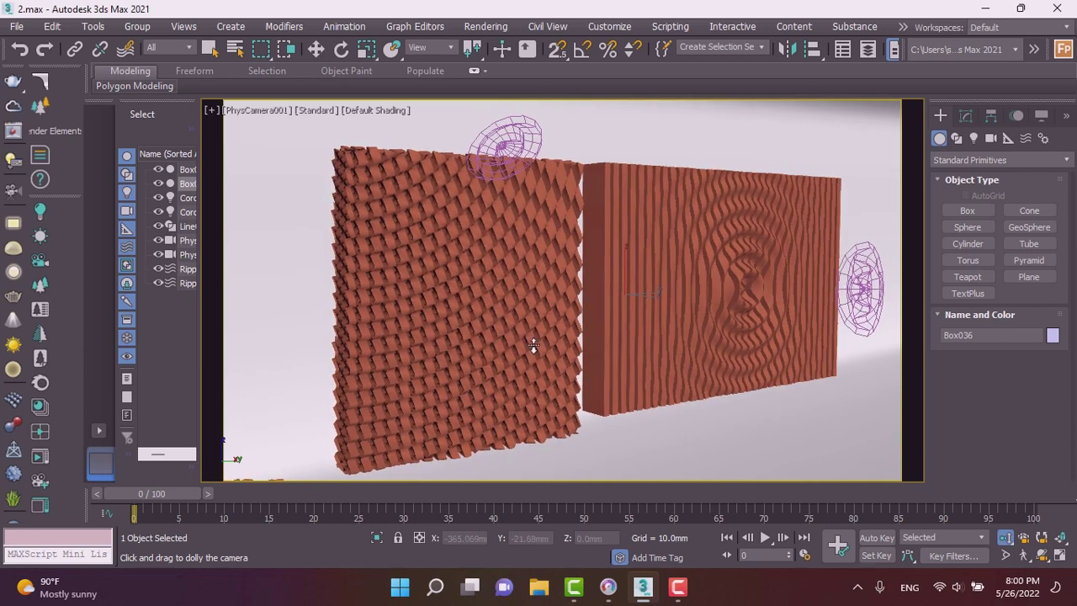
- Move the left wall farther left along Y, away from the rippled panel, and start a render
key(w)
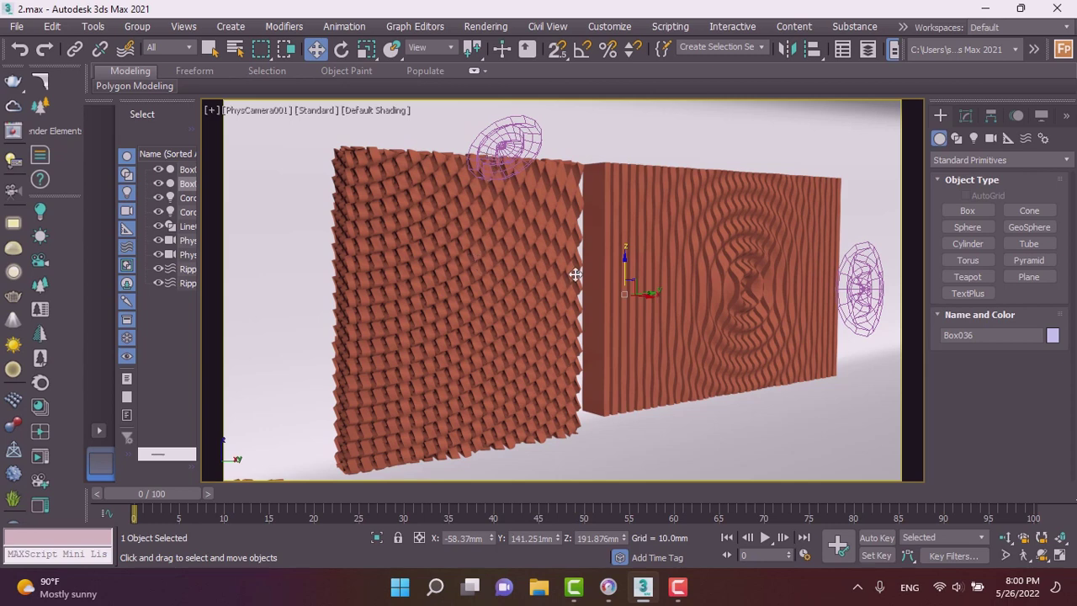
mouse_move(624, 266)
mouse_down()
mouse_move(615, 371)
mouse_move(610, 261)
mouse_up()
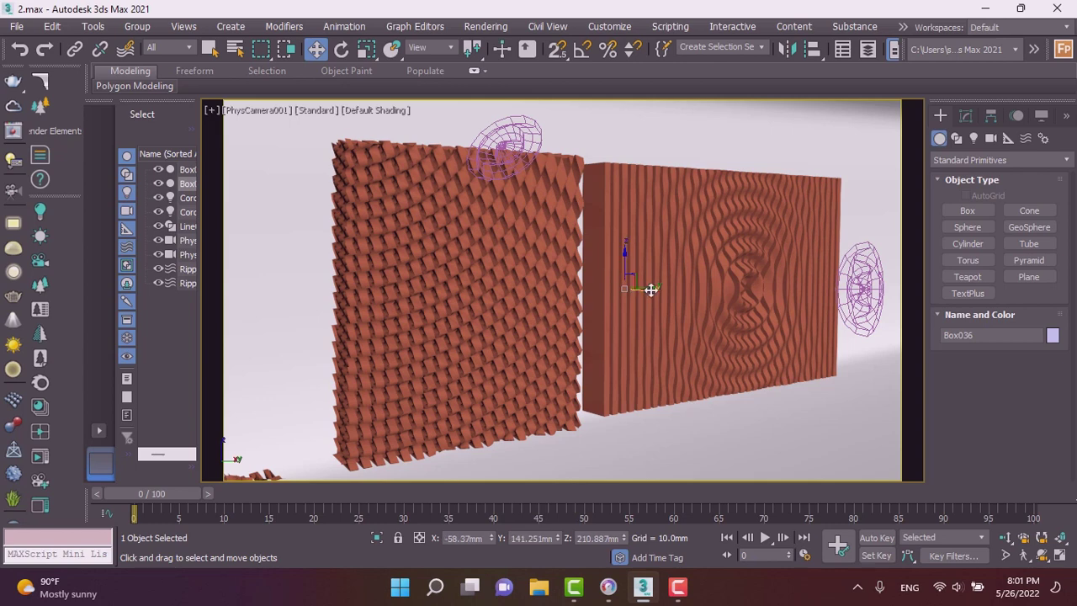
drag(629, 294, 657, 299)
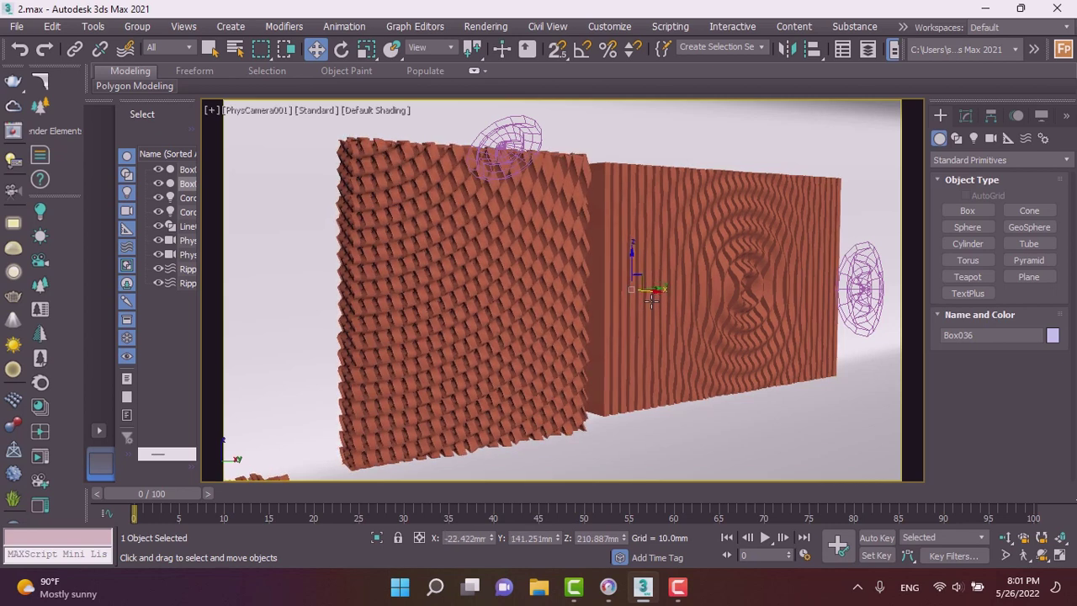
key(ctrl+z)
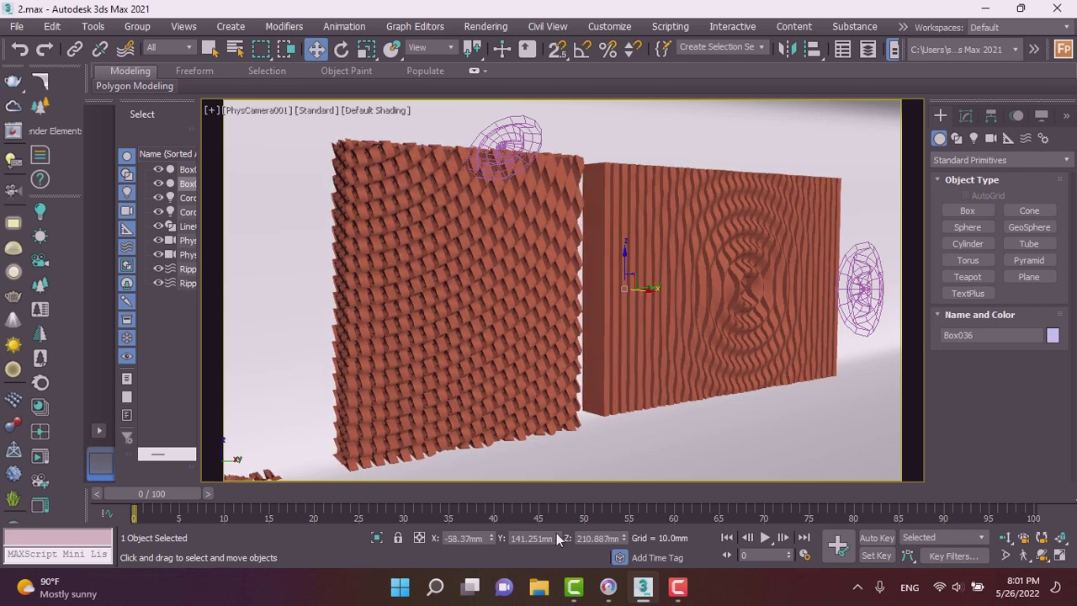
mouse_move(557, 535)
mouse_down()
mouse_move(599, 548)
mouse_move(618, 23)
mouse_up()
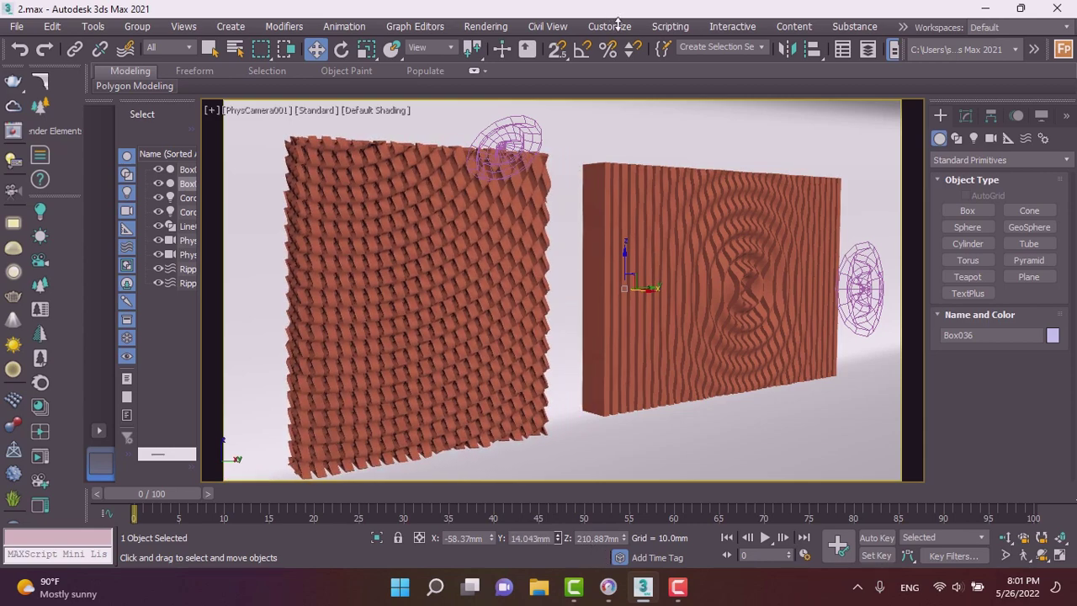
key(shift+q)
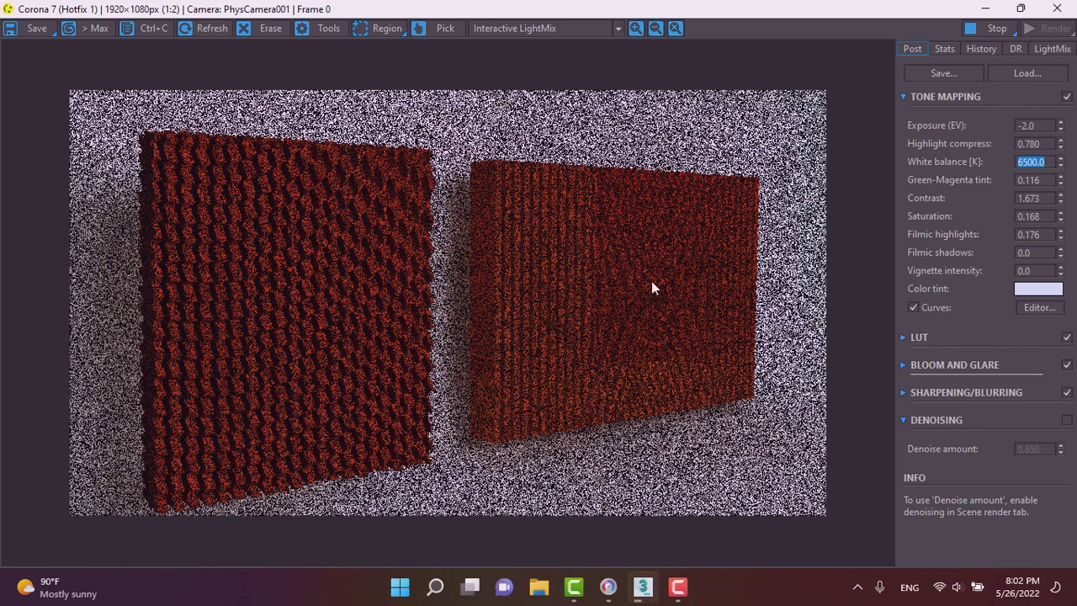
- Zoom in and out on the Corona frame buffer to inspect the progressing render
scroll(661, 272, up, 2)
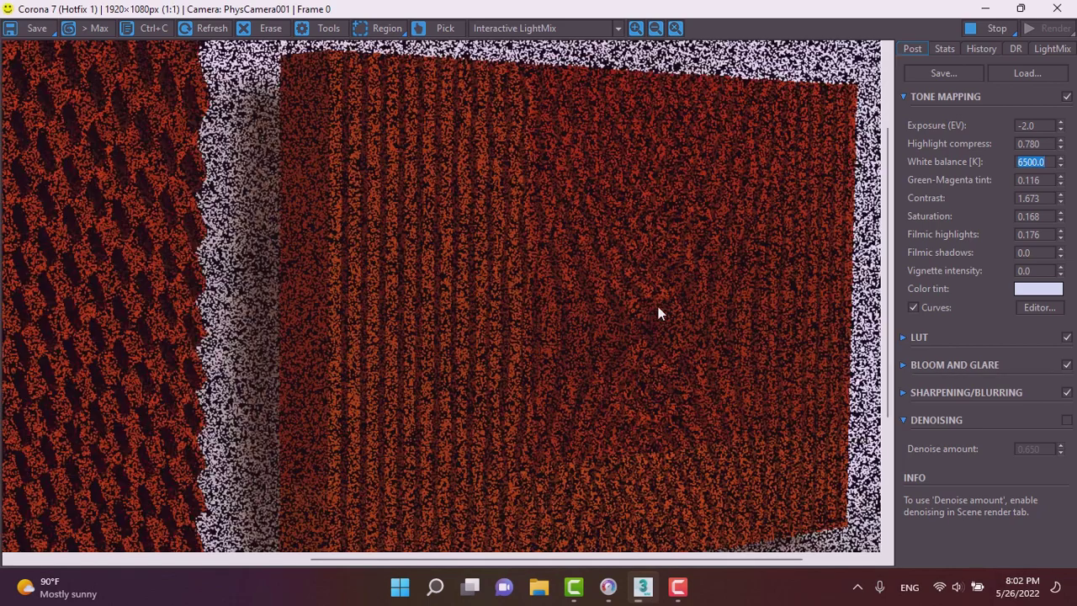
scroll(634, 313, down, 2)
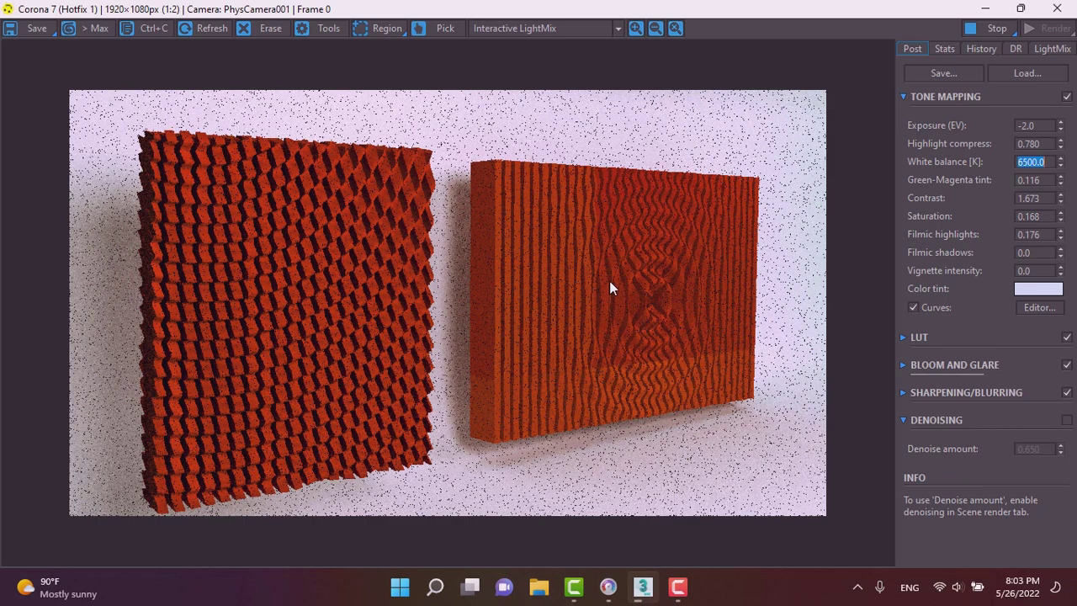
- Zoom in and out to check the red panels, stop the render, and minimize to the desktop
scroll(650, 305, up, 1)
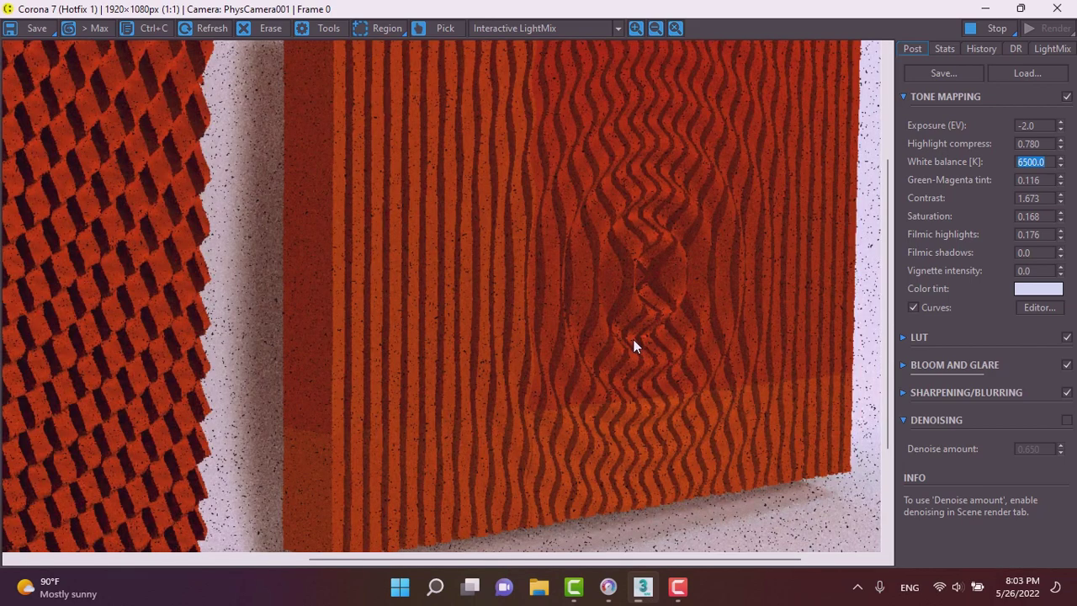
scroll(627, 366, down, 1)
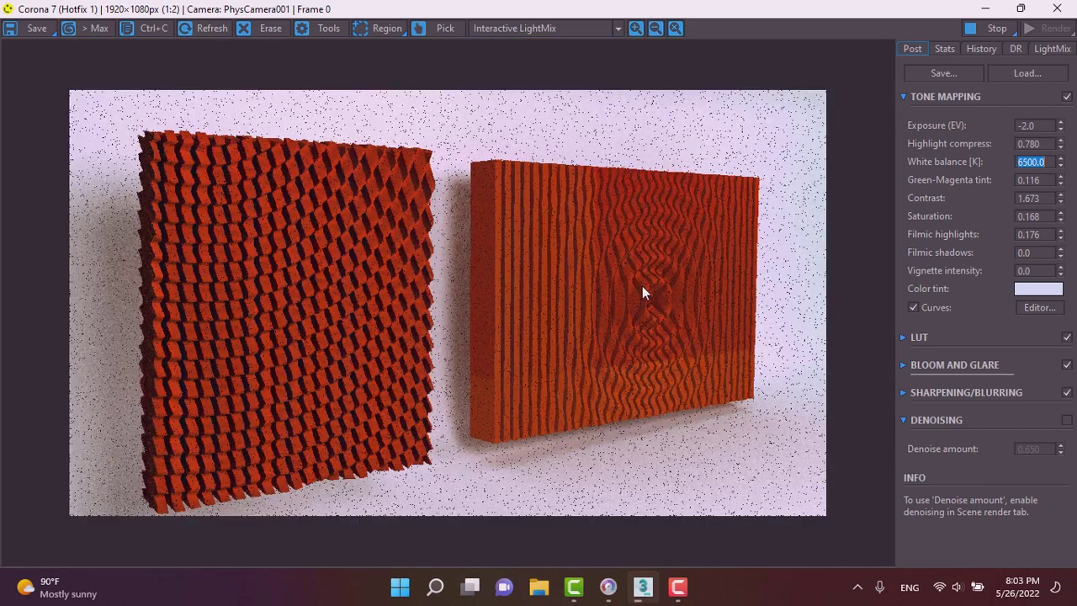
scroll(646, 284, up, 1)
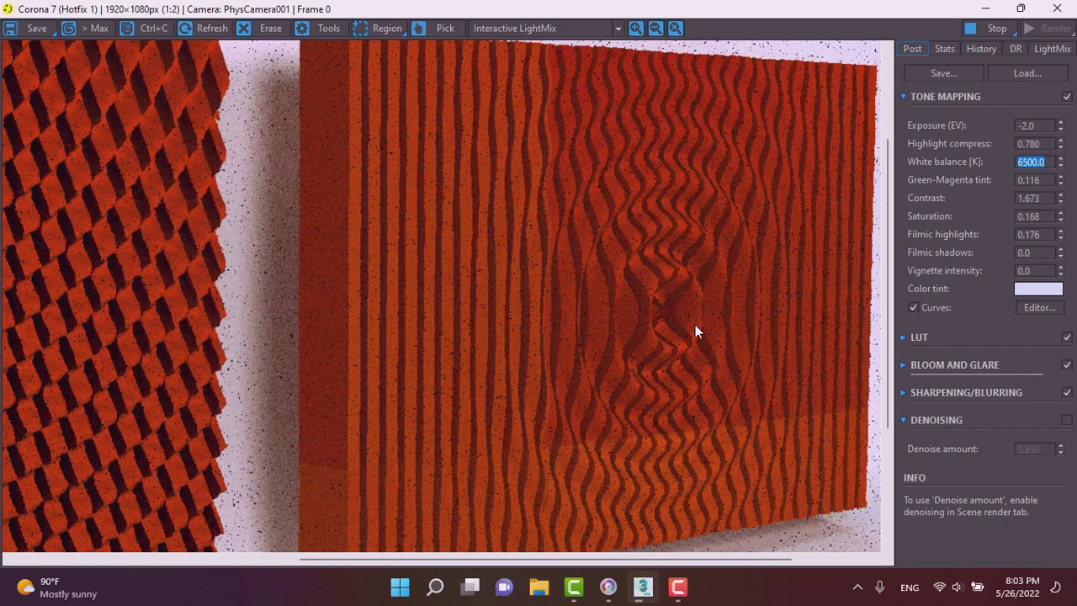
scroll(694, 331, down, 1)
scroll(667, 286, up, 1)
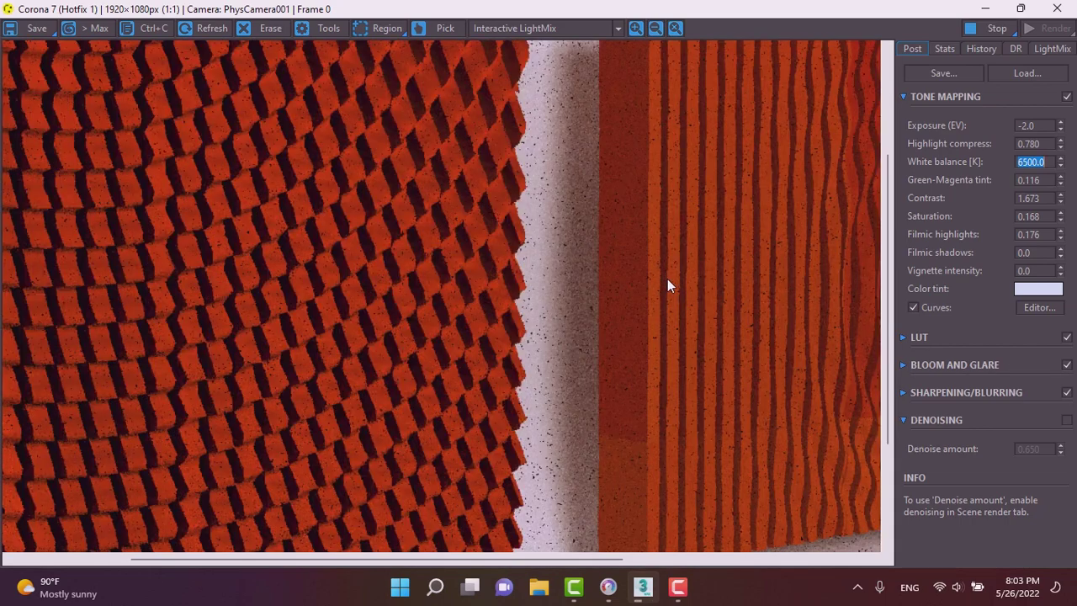
scroll(496, 286, down, 1)
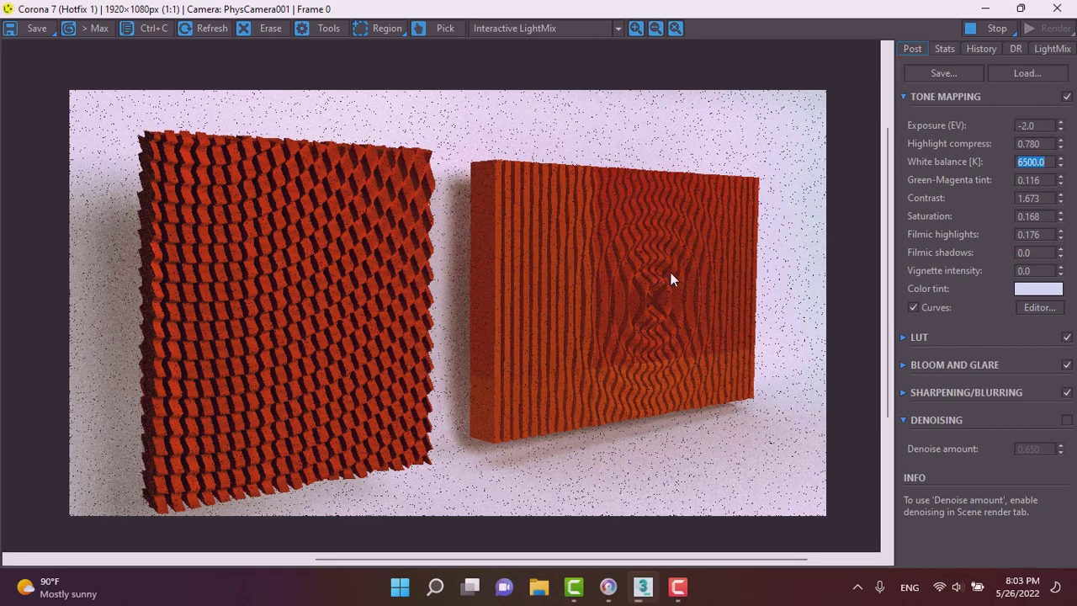
scroll(670, 273, up, 1)
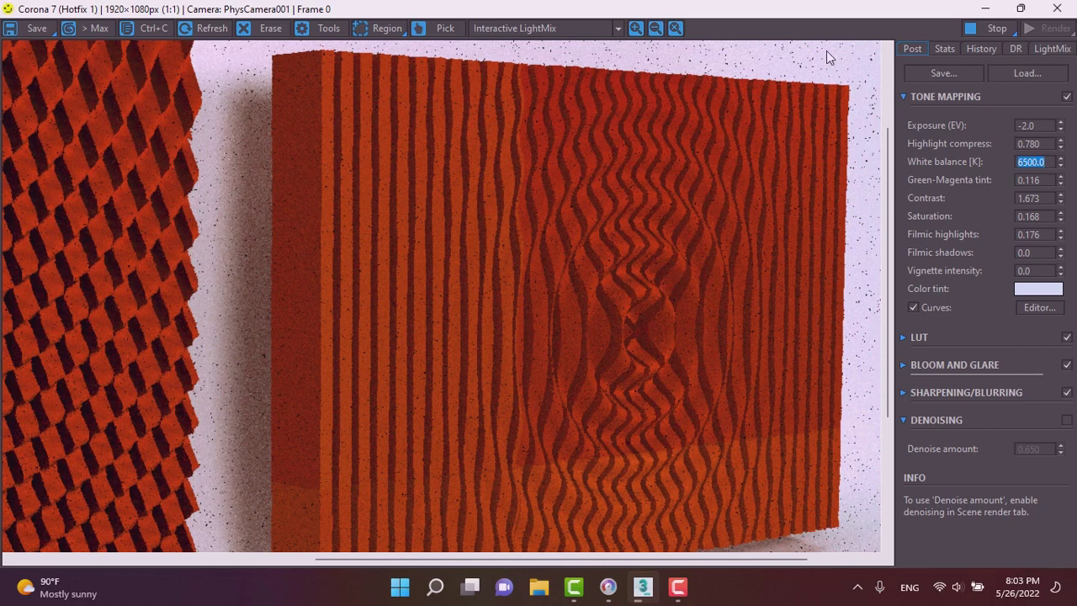
click(978, 31)
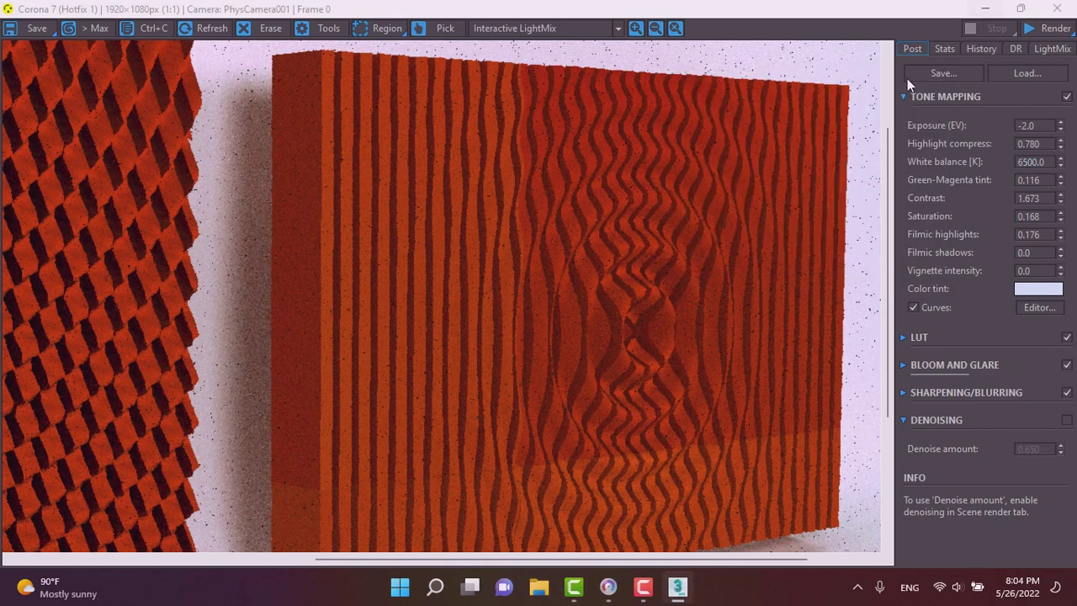
click(678, 582)
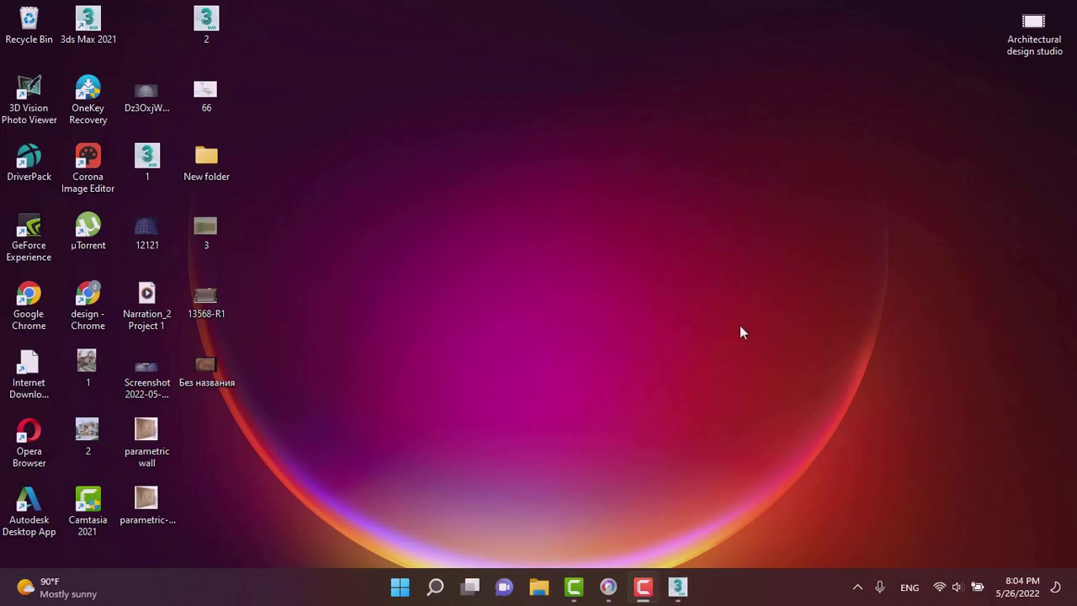
- Restore 3ds Max, minimize the Corona frame buffer, and reopen the Slate Material Editor with M
click(678, 586)
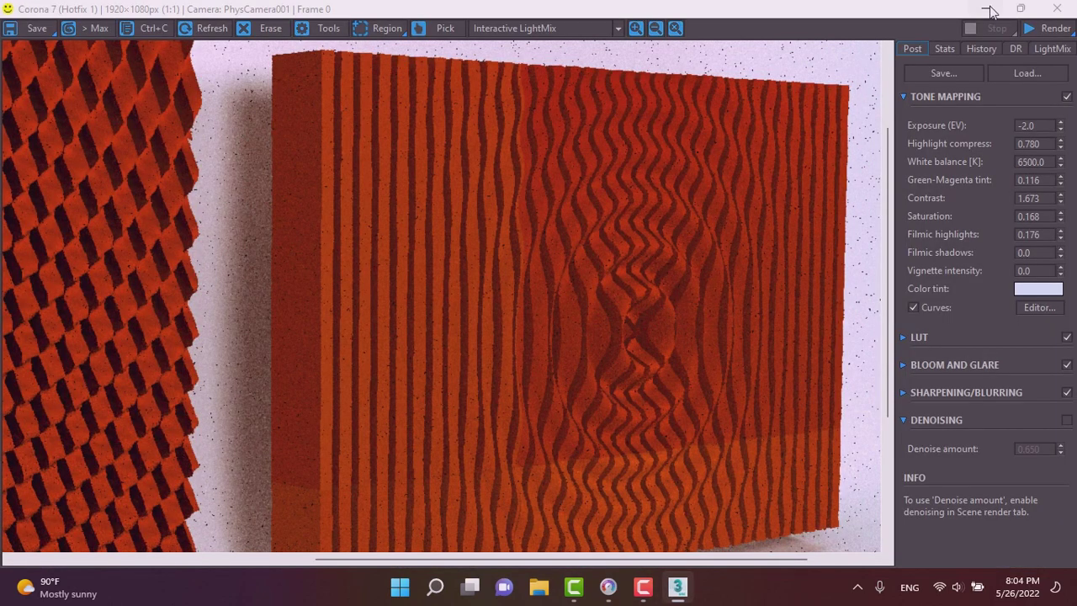
click(990, 9)
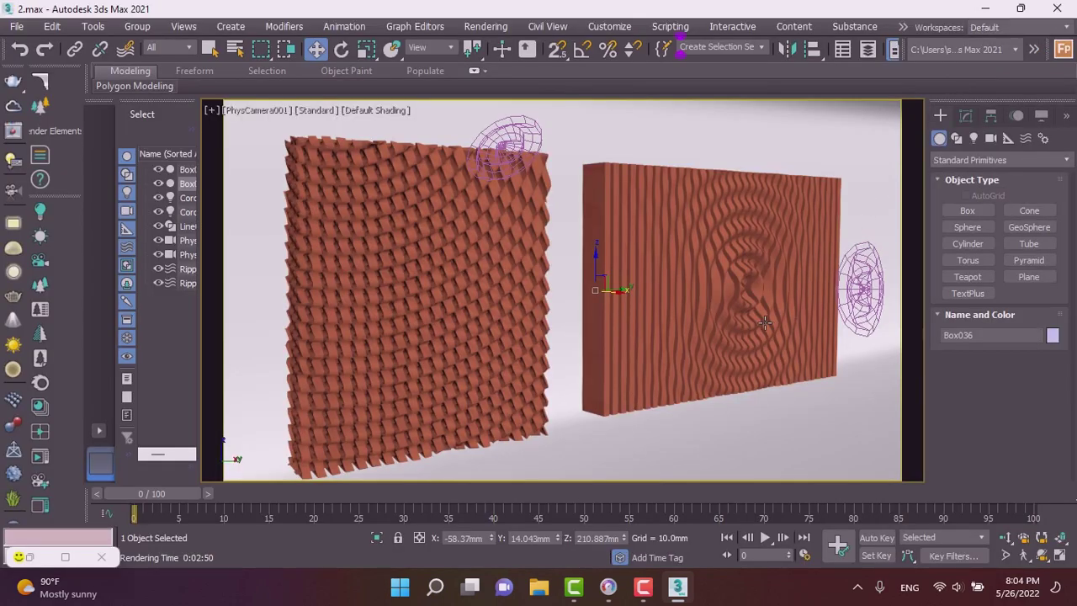
key(m)
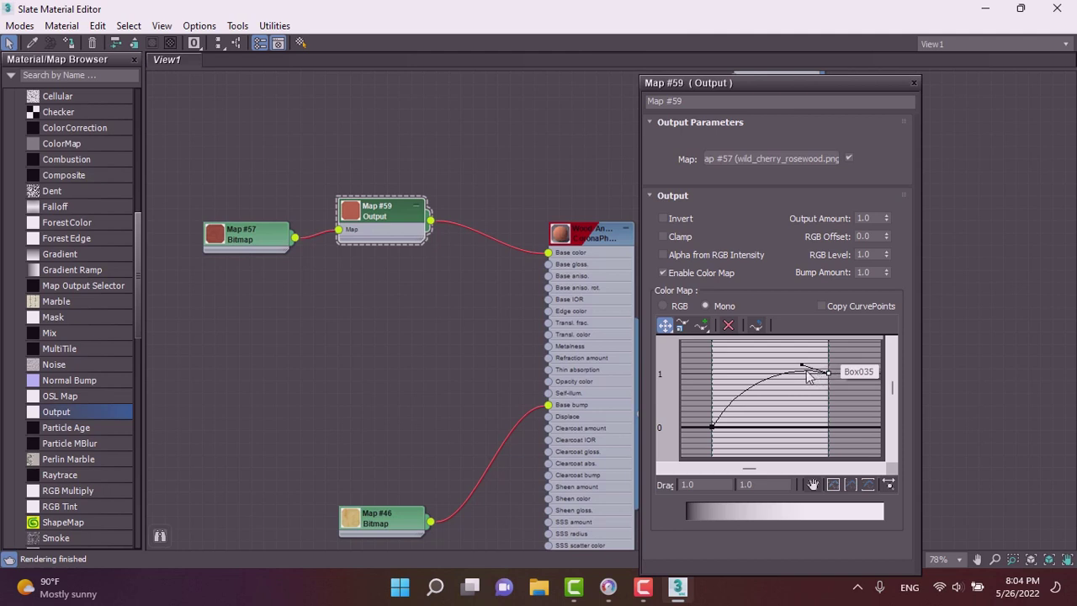
- Raise and readjust Map #59's curve start and end points to lighten the rosewood
click(713, 429)
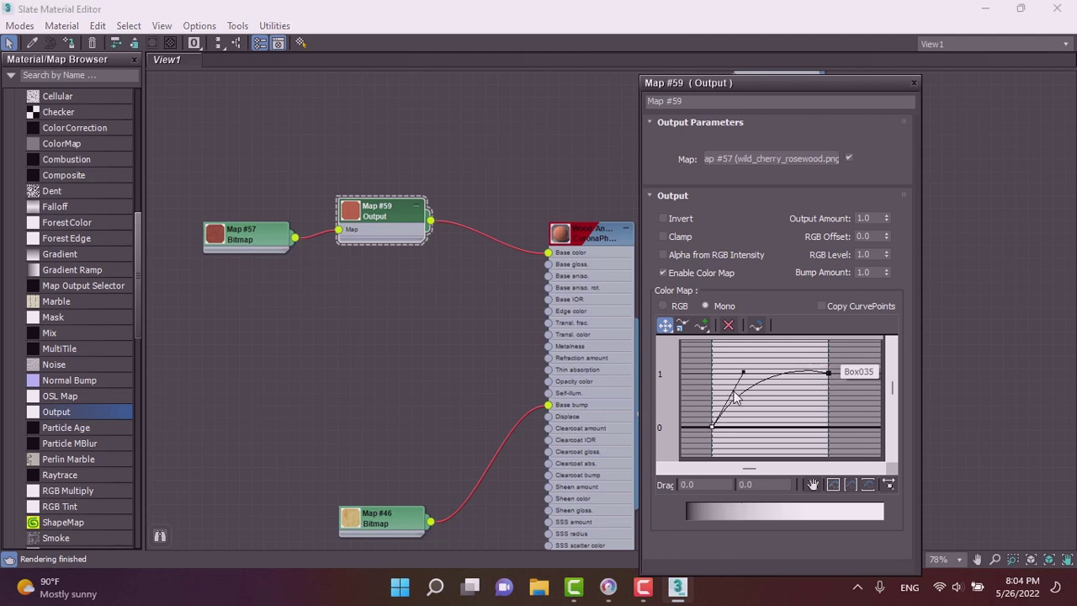
drag(710, 425, 717, 387)
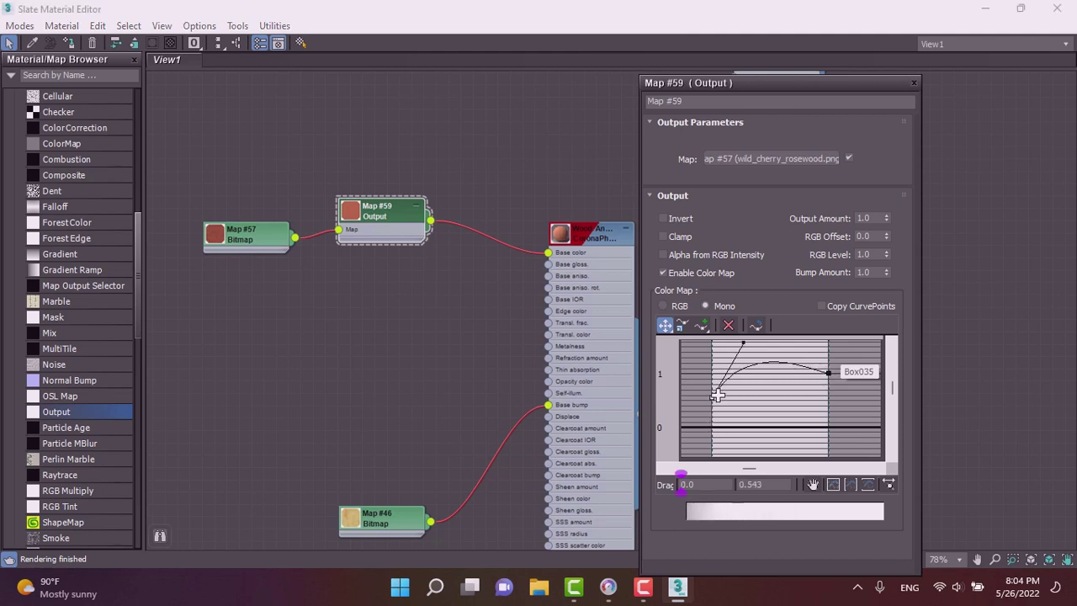
click(828, 372)
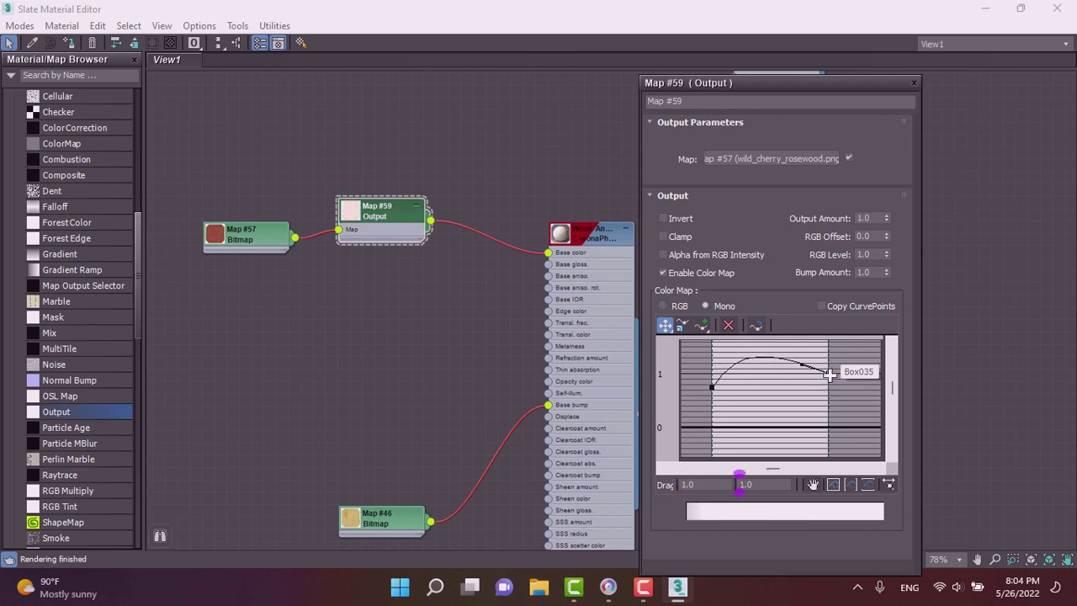
drag(829, 373, 830, 358)
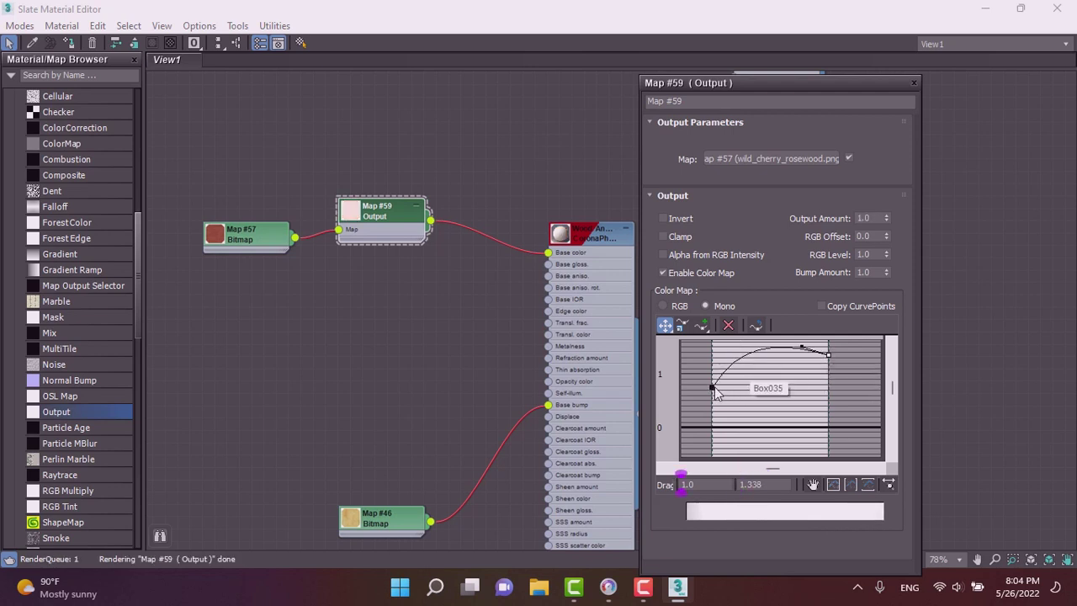
drag(712, 387, 711, 431)
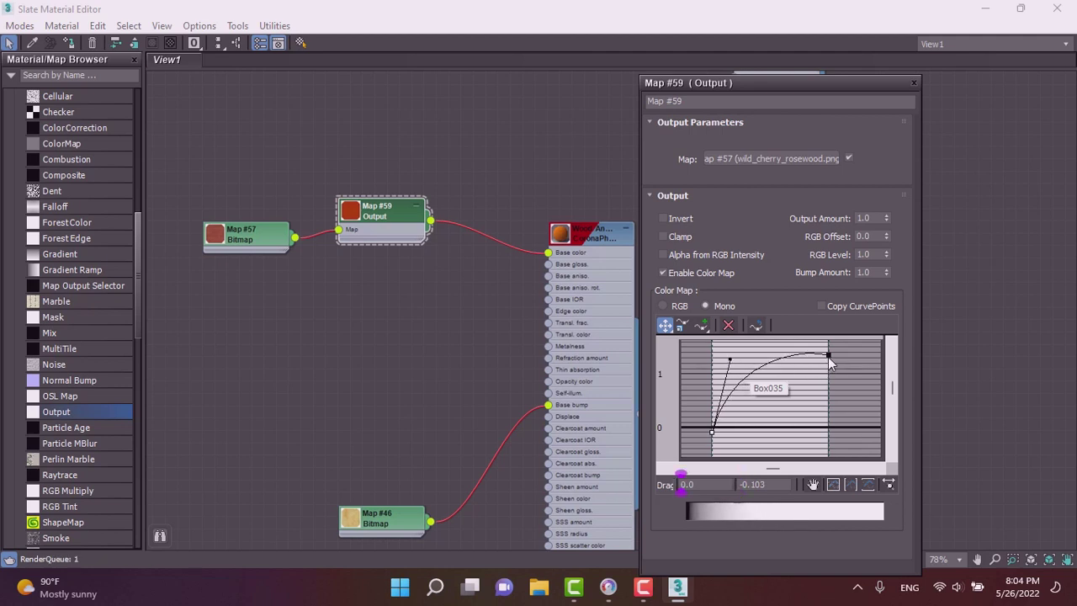
drag(827, 355, 823, 365)
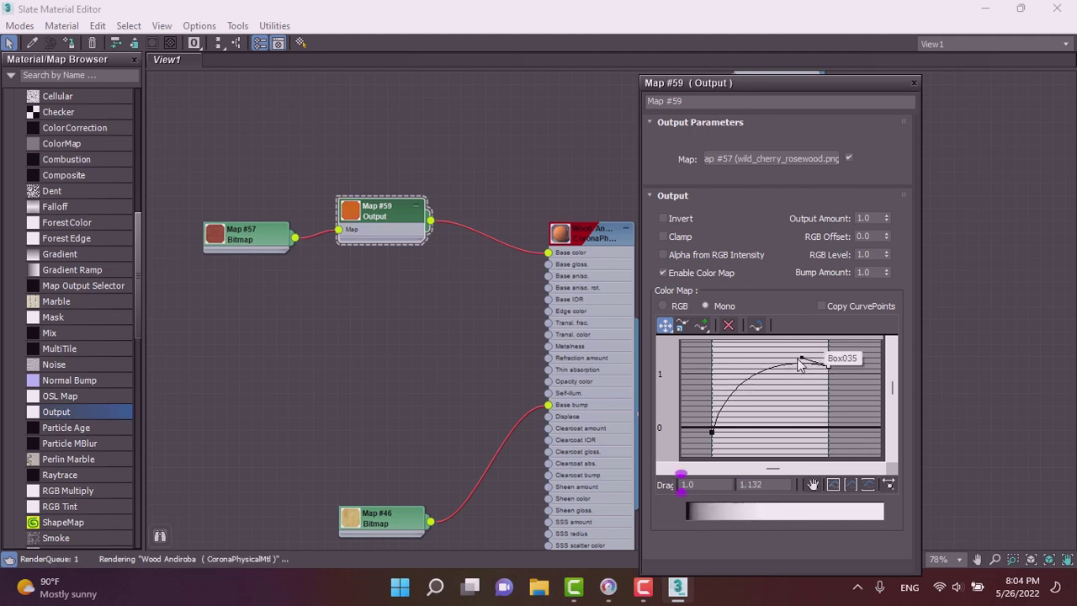
- Set the colour curve's end point to Corner and close the Output map parameters
click(711, 429)
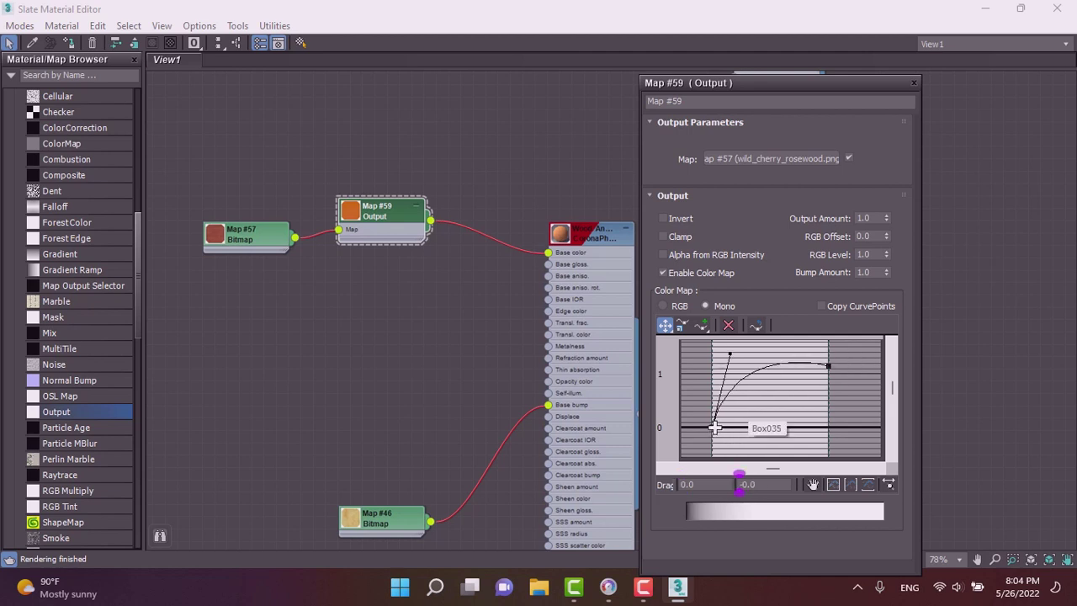
click(828, 366)
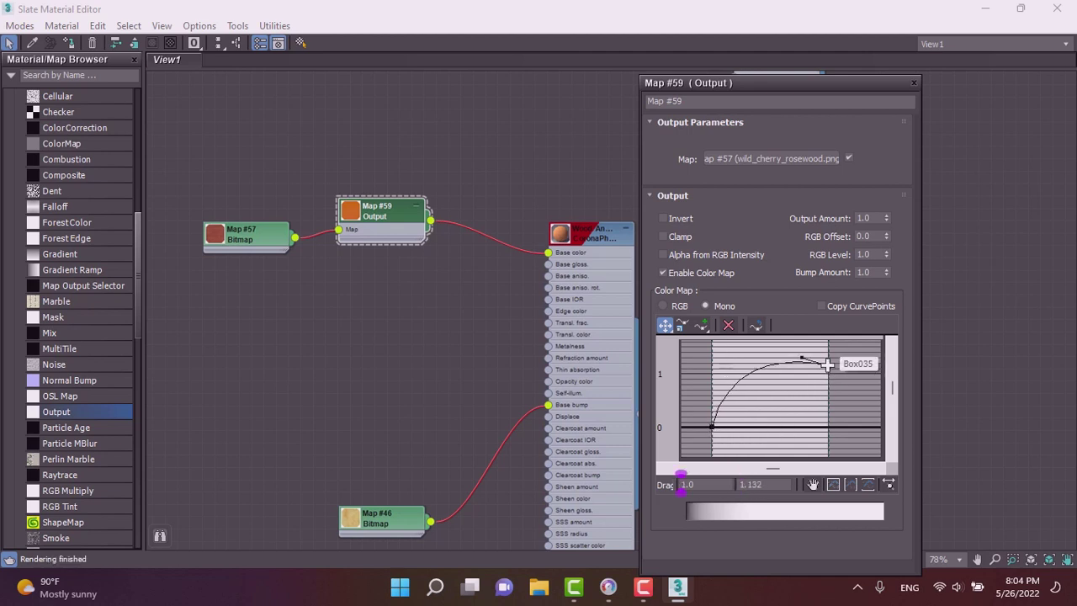
right_click(829, 367)
click(871, 376)
click(711, 428)
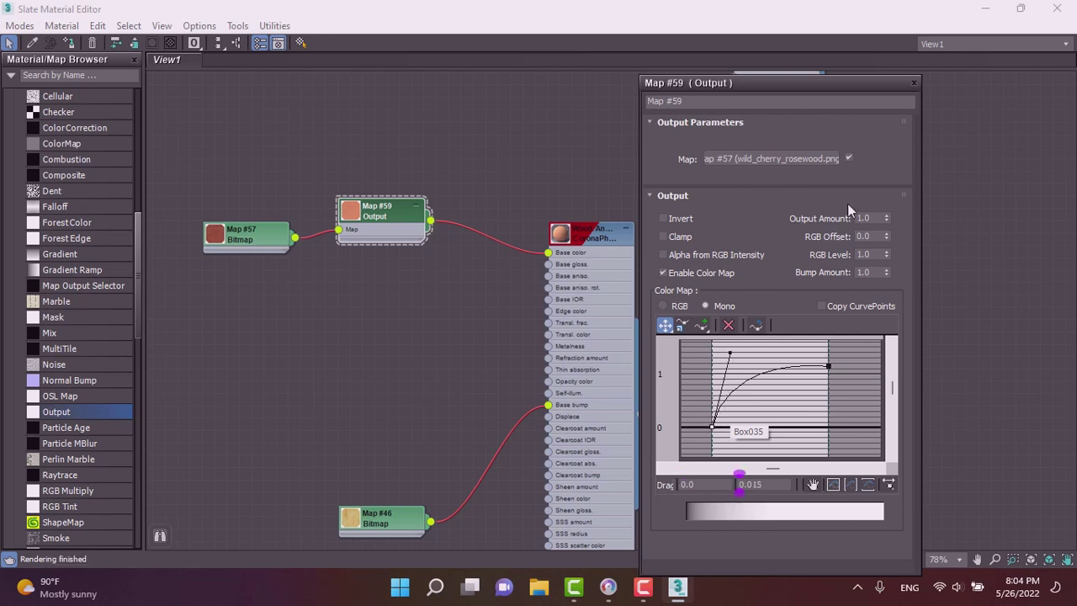
click(914, 84)
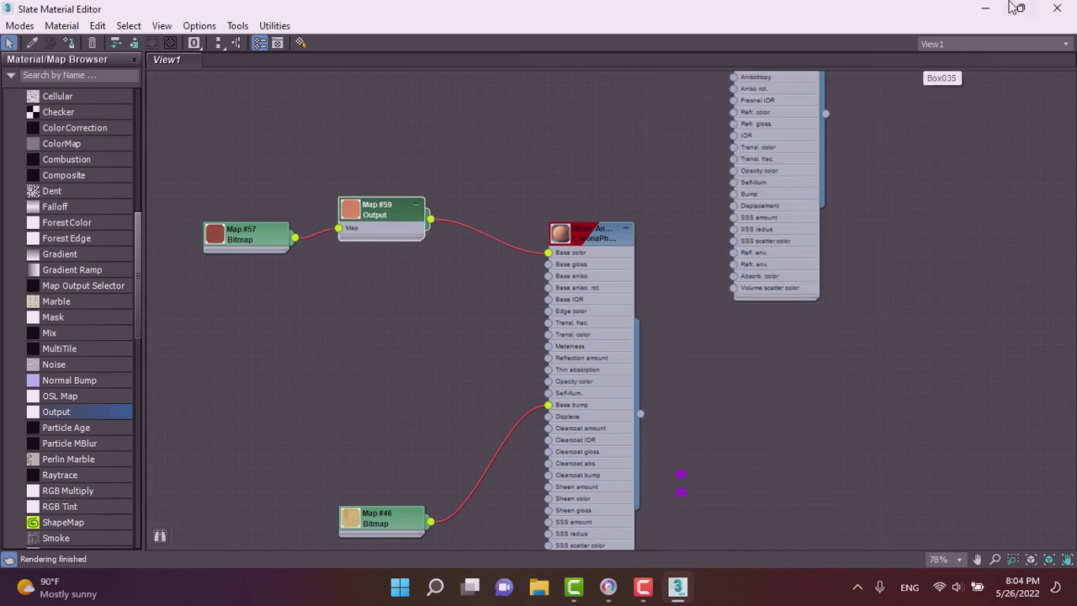
- Select Box035 and move its UVW Map gizmo upward to shift the texture mapping
click(984, 9)
click(723, 348)
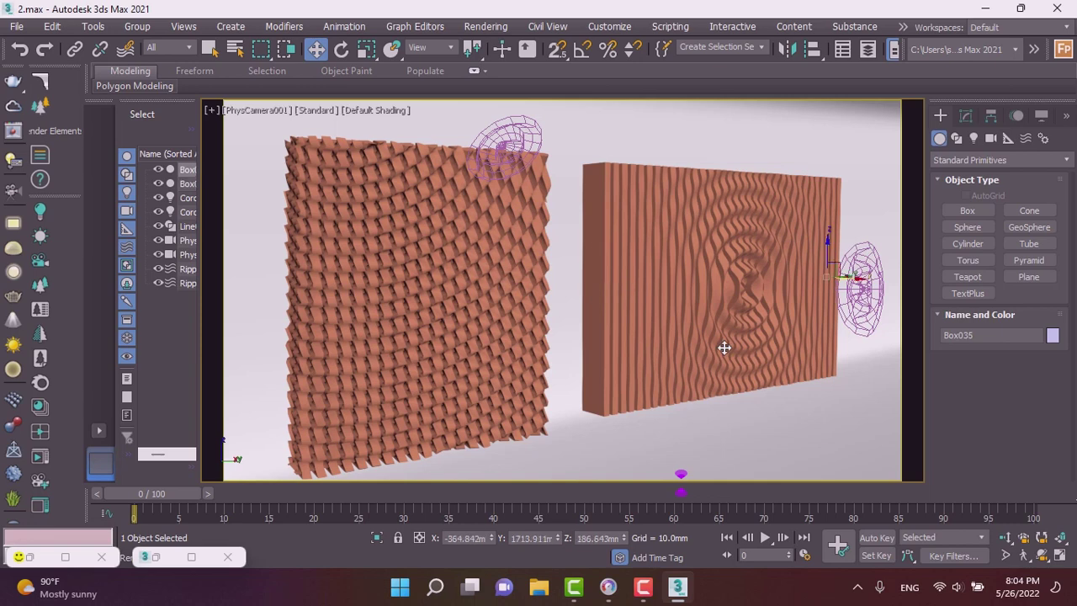
click(969, 112)
click(982, 196)
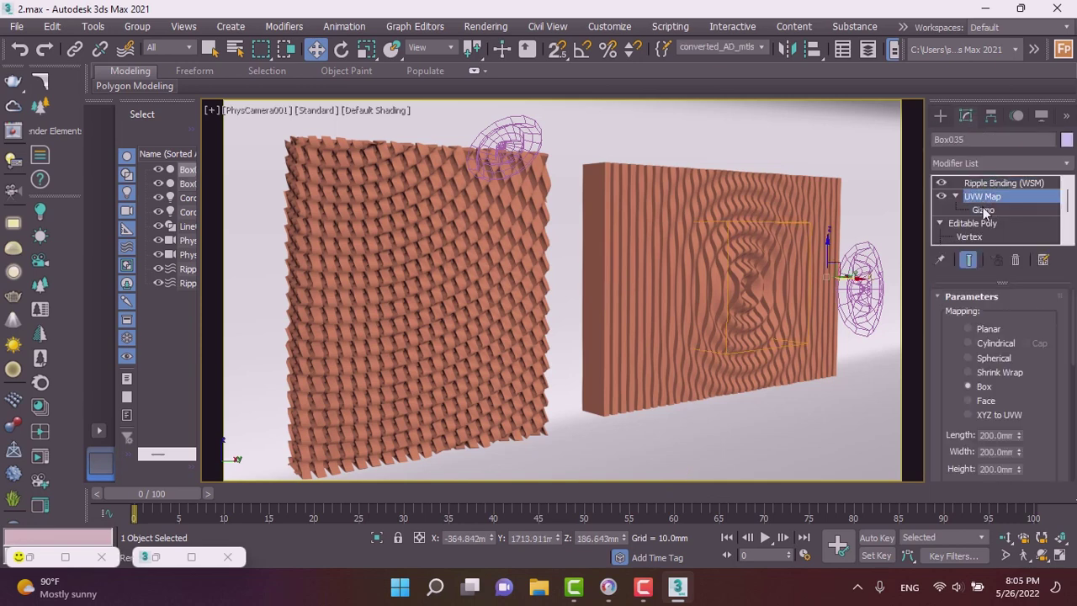
click(984, 210)
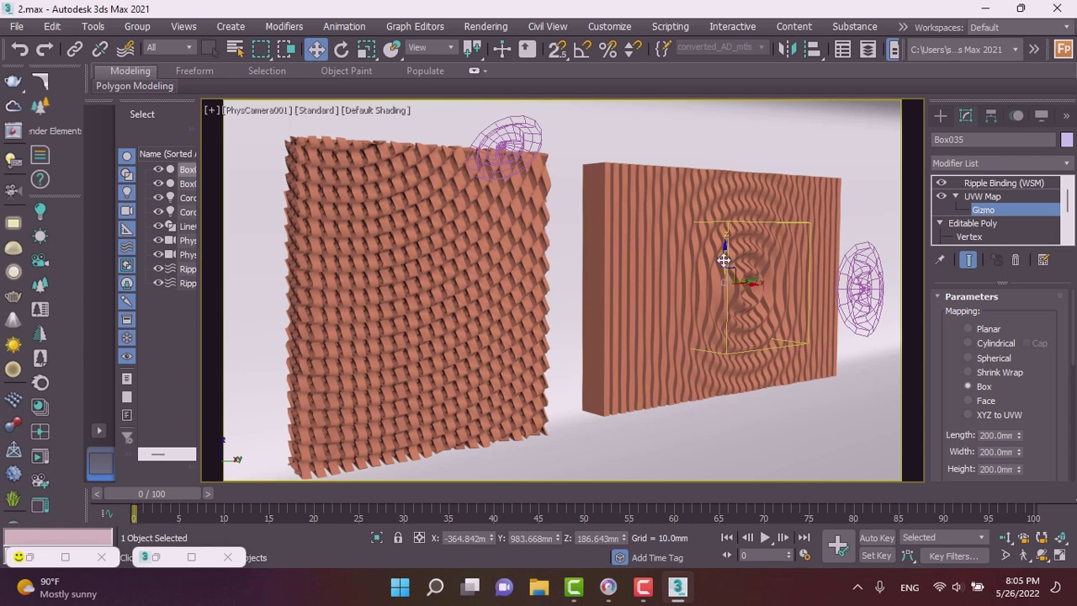
mouse_move(723, 260)
mouse_down()
mouse_move(737, 86)
mouse_move(738, 105)
mouse_up()
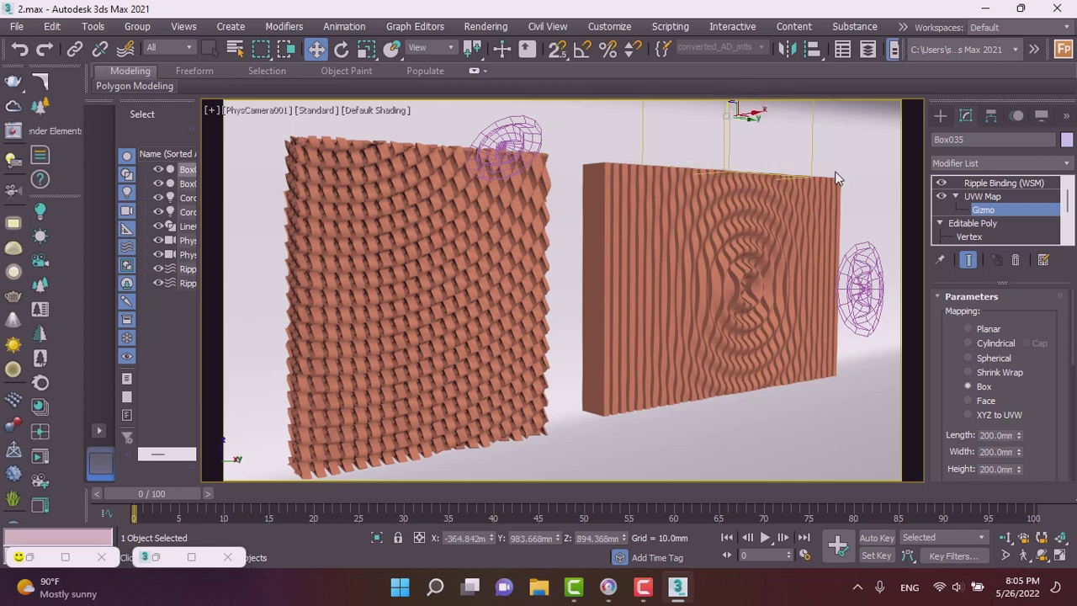
click(940, 115)
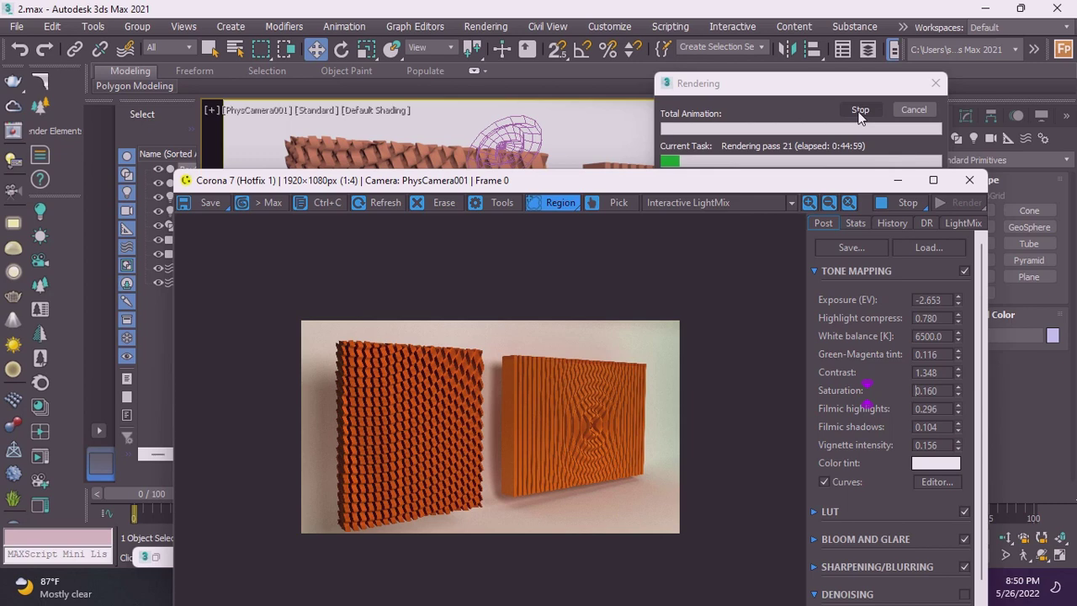
- Stop the Corona render and drag the frame buffer window higher on screen
click(859, 112)
click(859, 111)
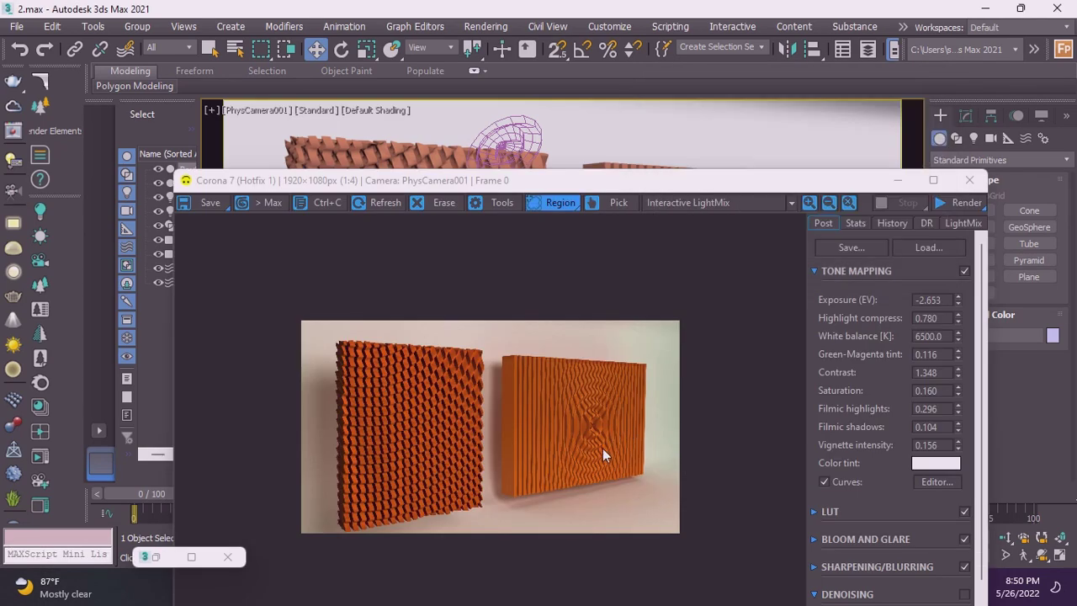
drag(539, 186, 520, 104)
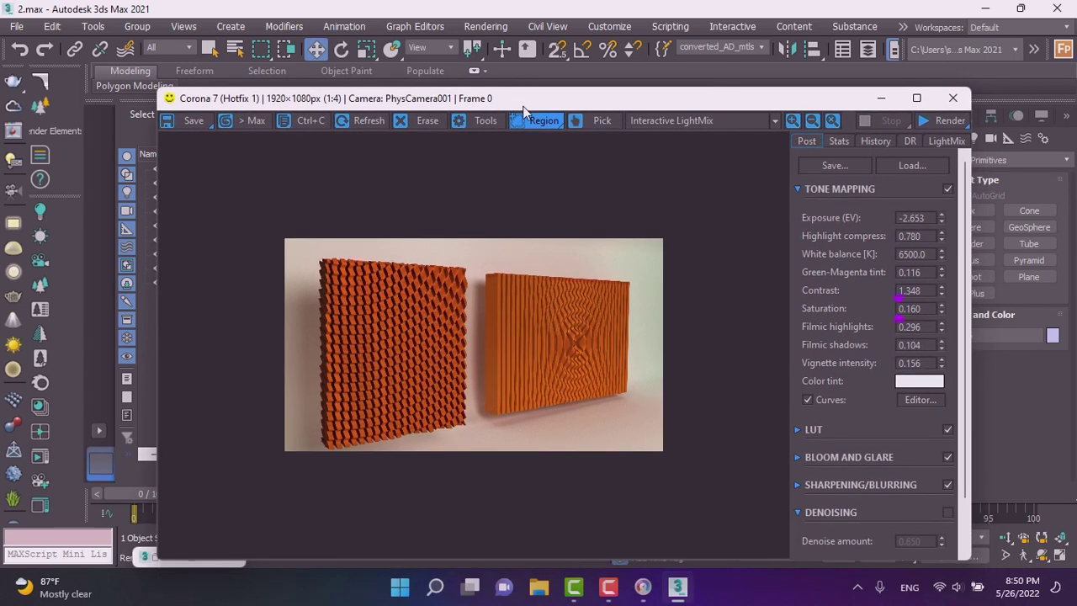
- View parametric wall.jpg from the Desktop via View Image File and move its viewer left
click(12, 27)
mouse_move(49, 107)
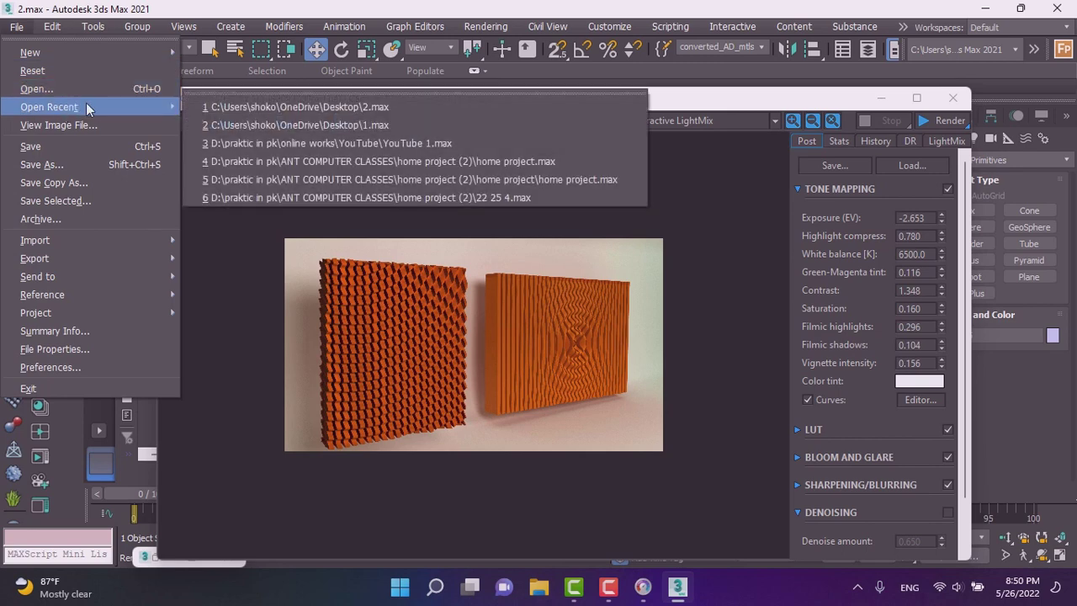
click(86, 127)
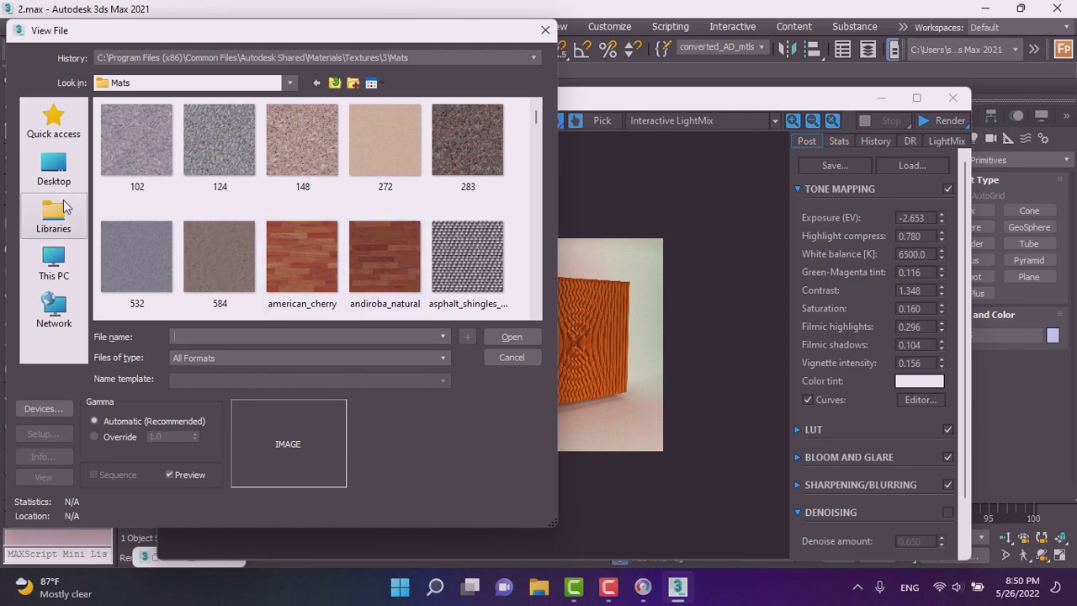
click(54, 173)
scroll(191, 237, down, 5)
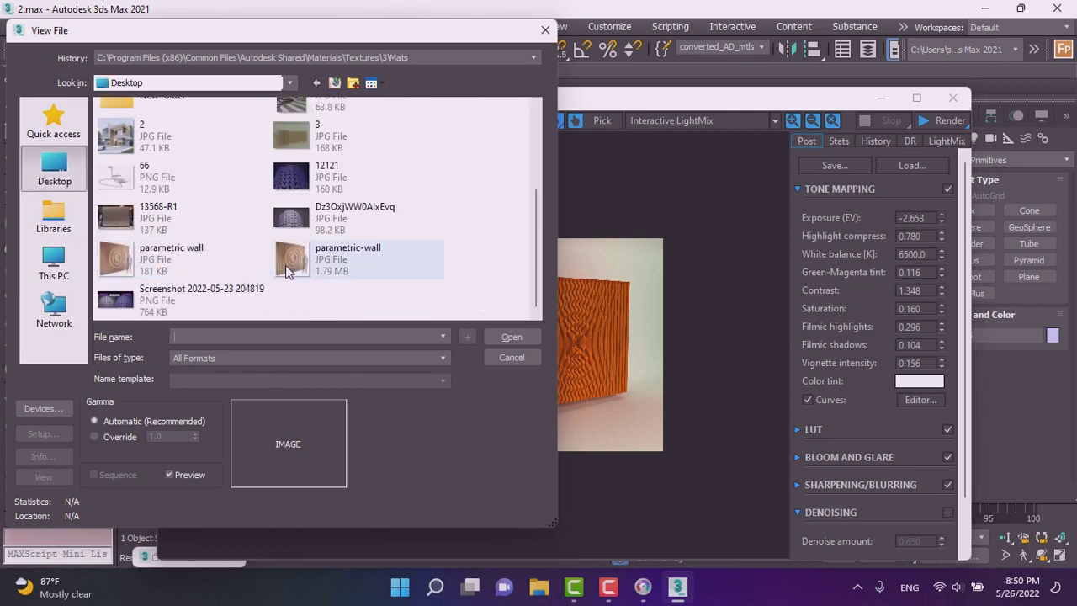
click(143, 253)
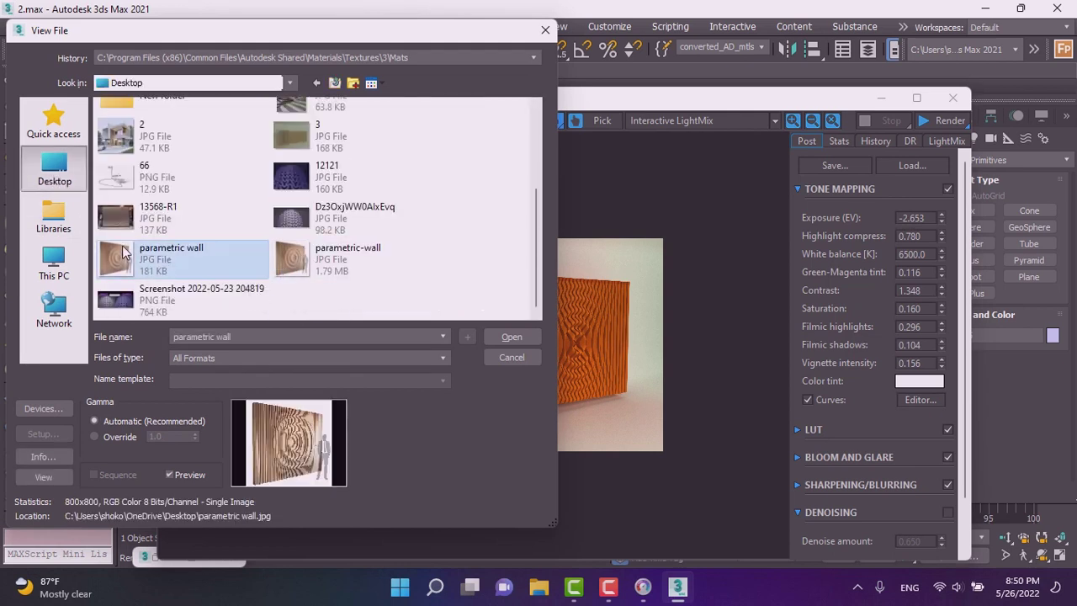
click(505, 337)
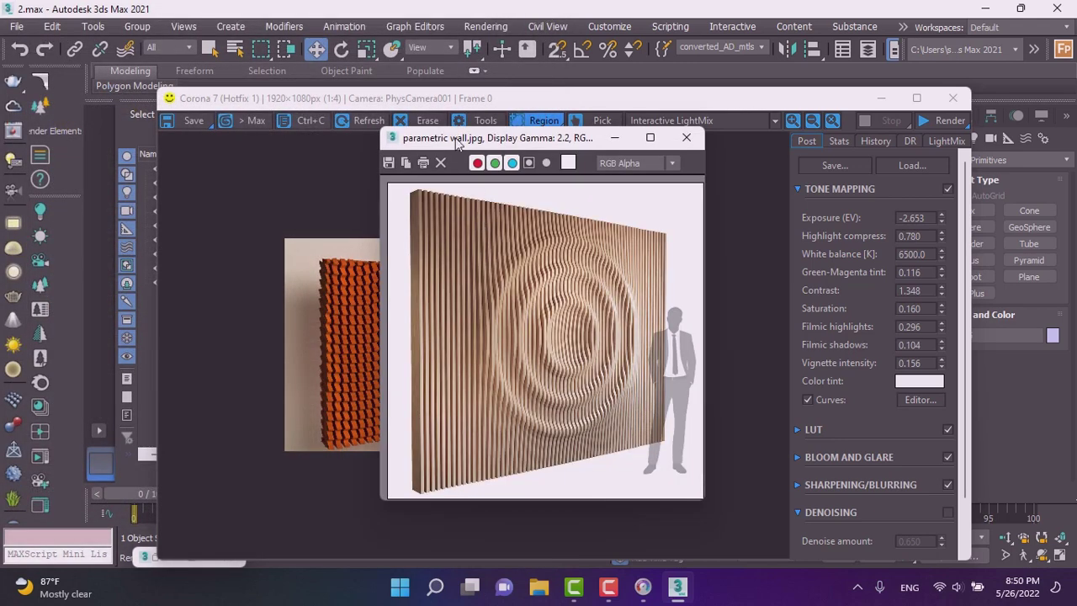
drag(446, 139, 150, 137)
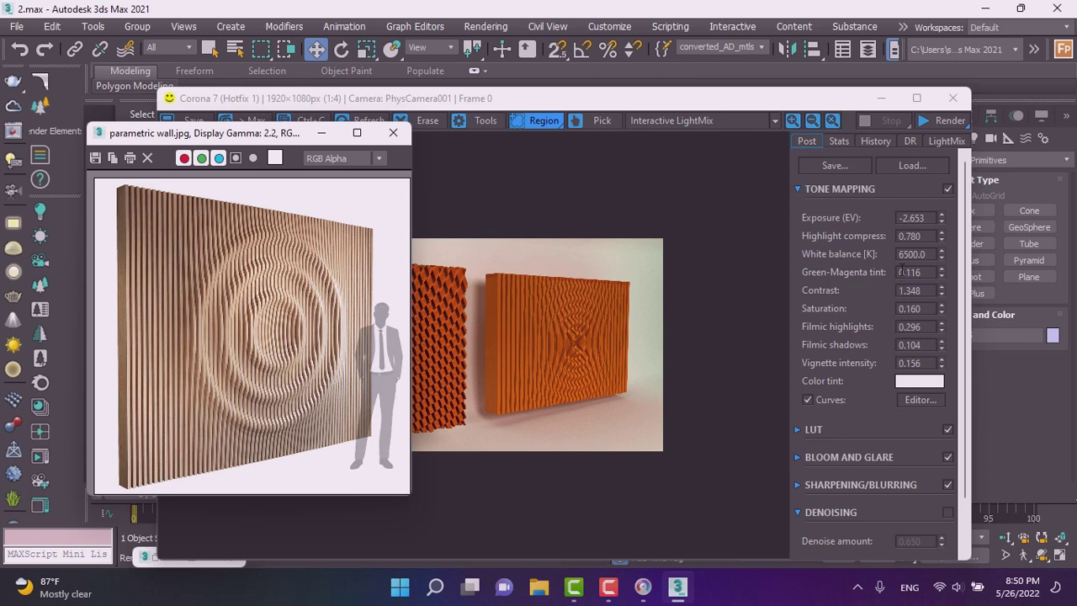
- Place the reference image beside the Corona VFB and lower highlight compression from 0.780 to 0.672
click(908, 218)
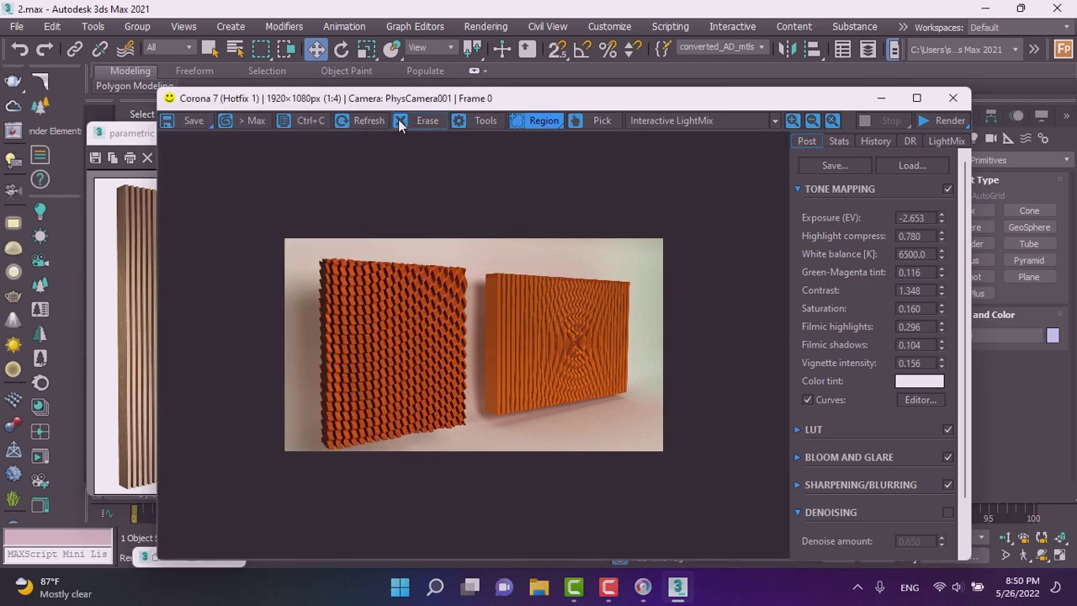
drag(340, 103, 421, 106)
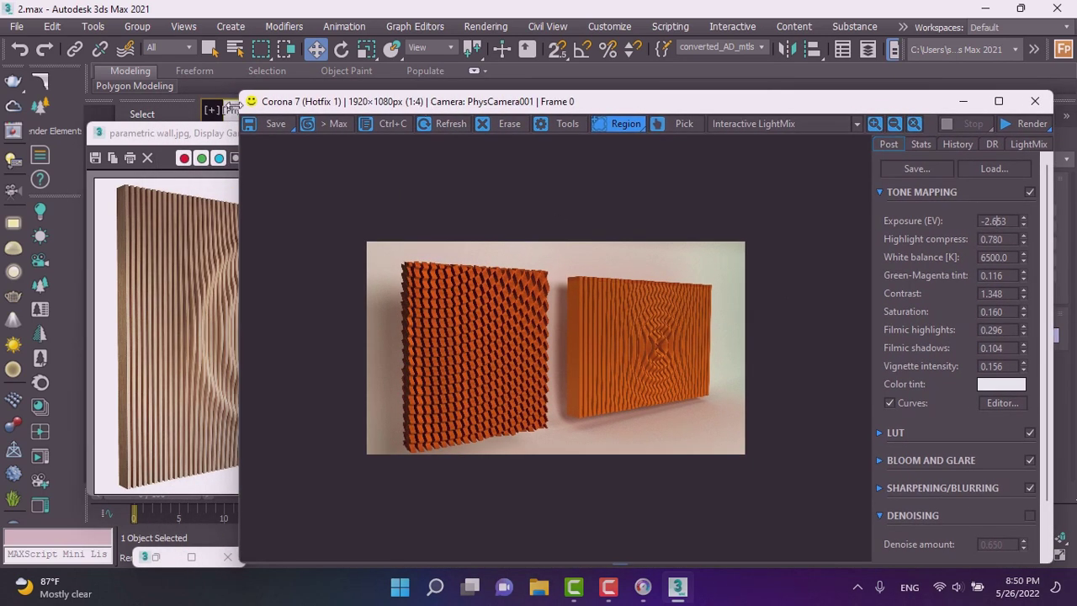
drag(191, 137, 142, 134)
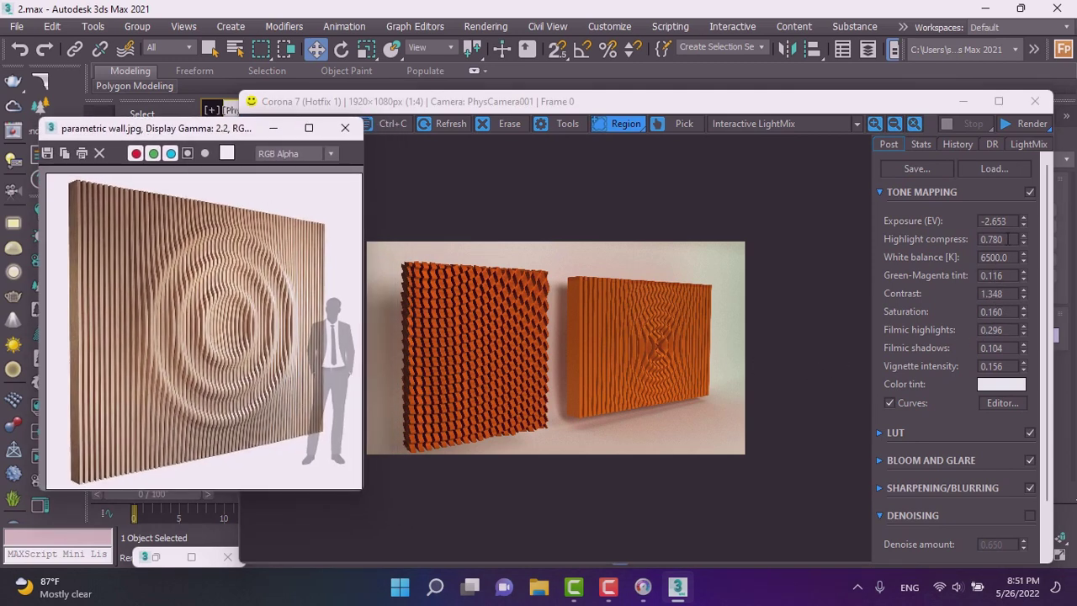
drag(1021, 242, 1011, 312)
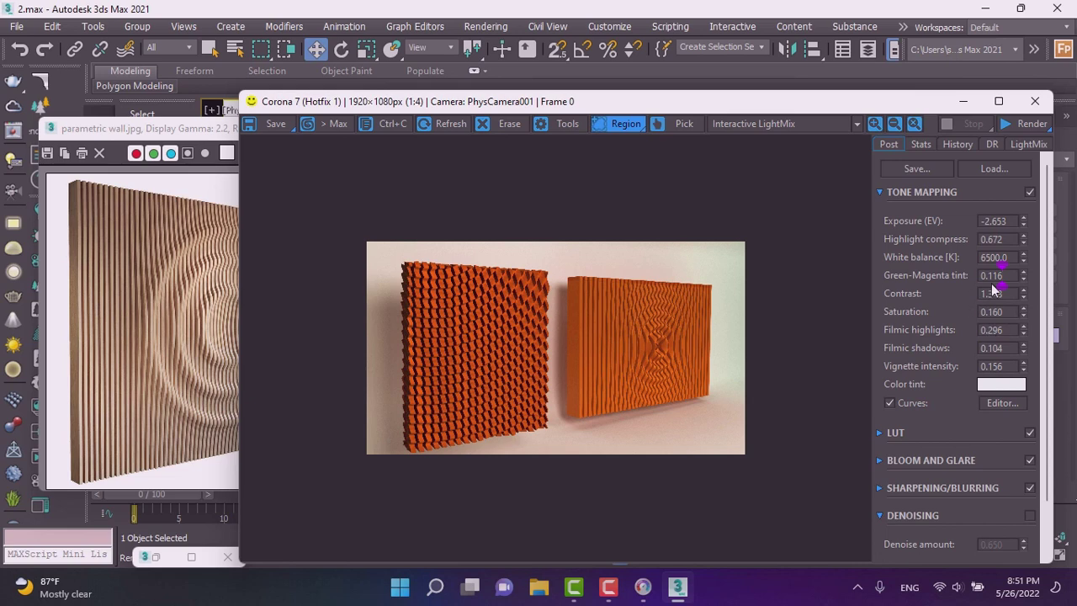
- Reduce Corona tone-mapping Saturation to -0.552, fading both panels to pale pinkish wood
click(1004, 312)
mouse_move(1024, 314)
mouse_down()
mouse_move(1020, 301)
mouse_move(1013, 384)
mouse_move(992, 439)
mouse_up()
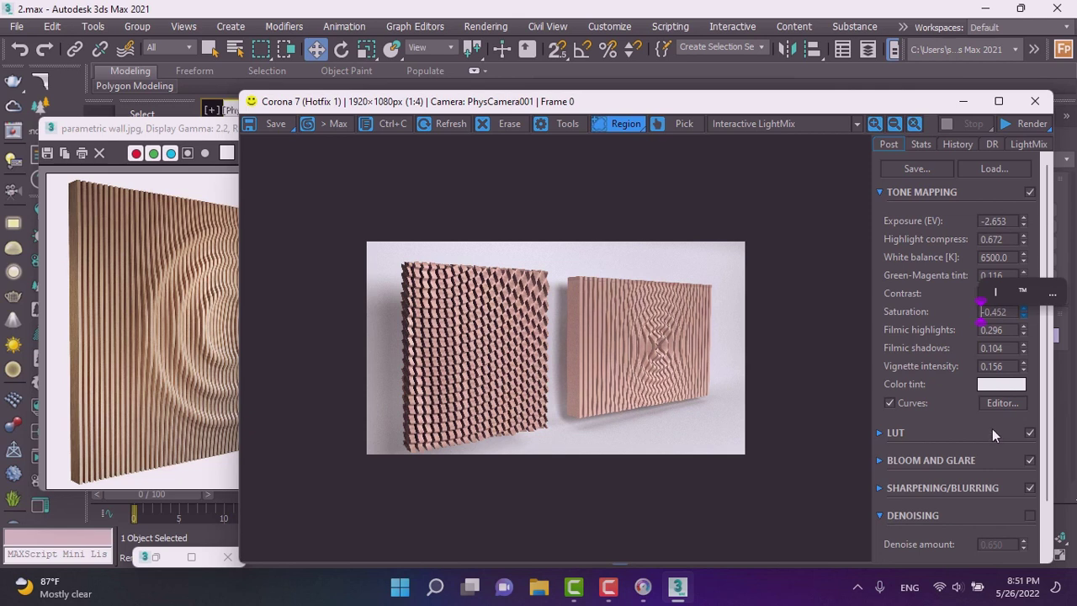
mouse_move(991, 431)
mouse_down()
mouse_move(989, 458)
mouse_move(987, 420)
mouse_move(989, 457)
mouse_move(987, 445)
mouse_up()
scroll(619, 352, up, 1)
text(-0.552)
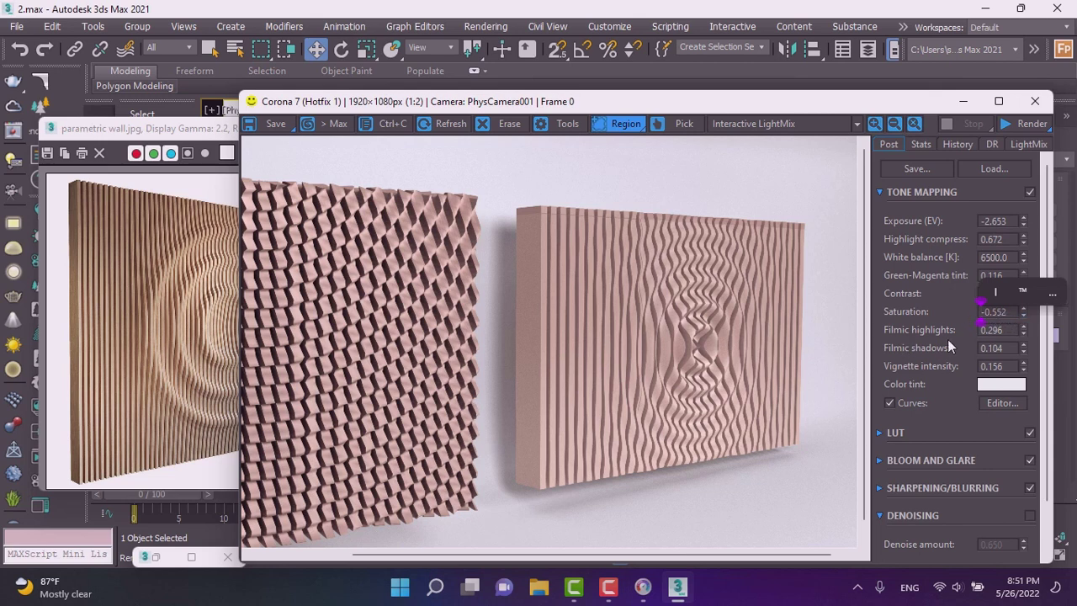
- Drop the Corona Saturation value further to -0.620 for a muted light wood tone
click(993, 330)
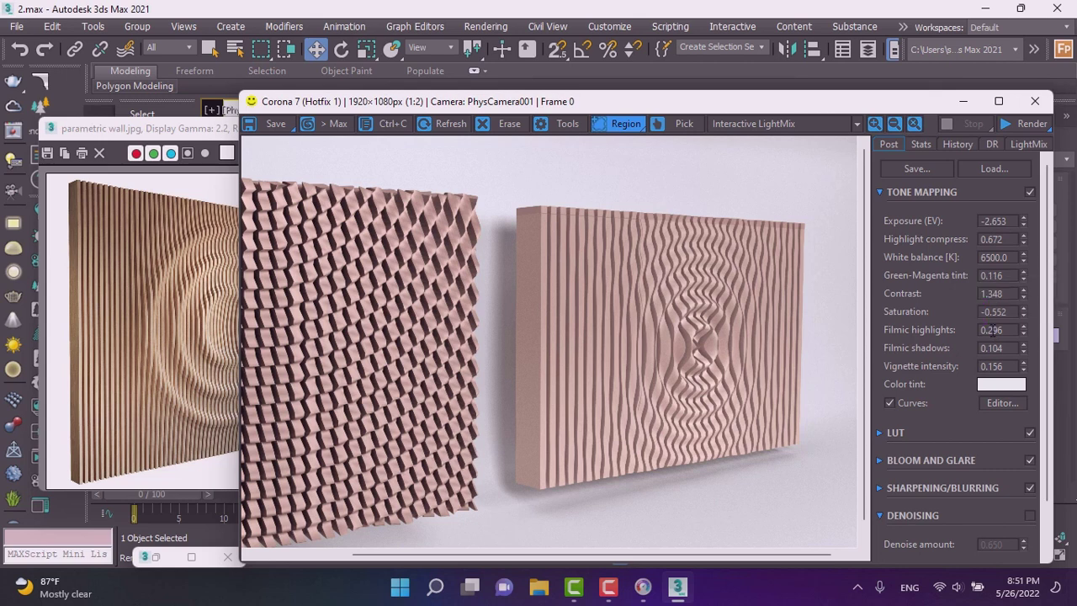
double_click(994, 311)
mouse_move(1024, 318)
mouse_down()
mouse_move(1016, 324)
mouse_move(1011, 312)
mouse_move(1007, 366)
mouse_move(996, 336)
mouse_move(997, 174)
mouse_move(996, 301)
mouse_up()
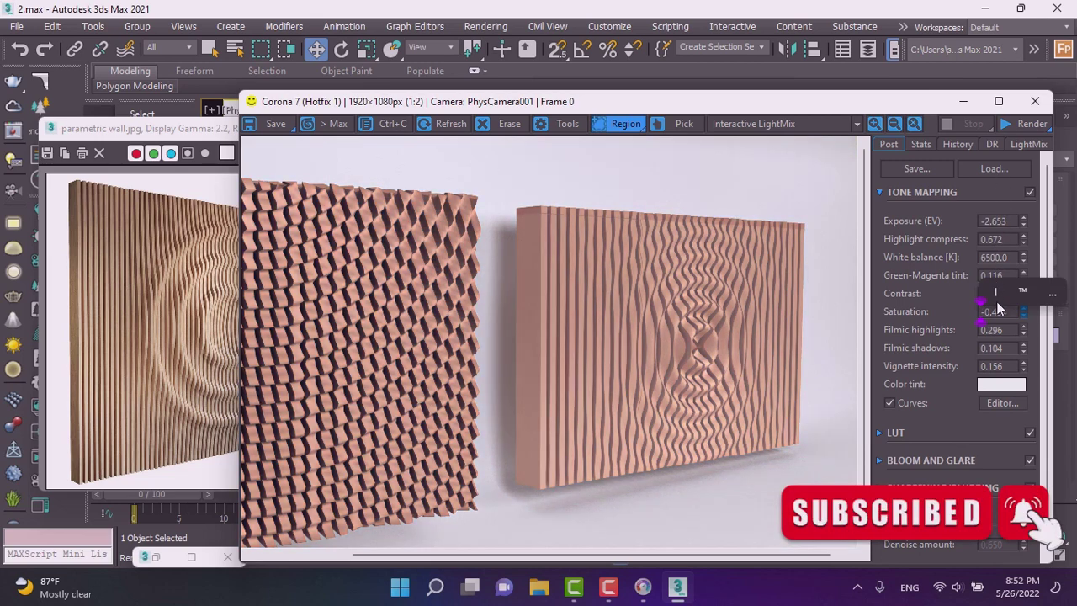